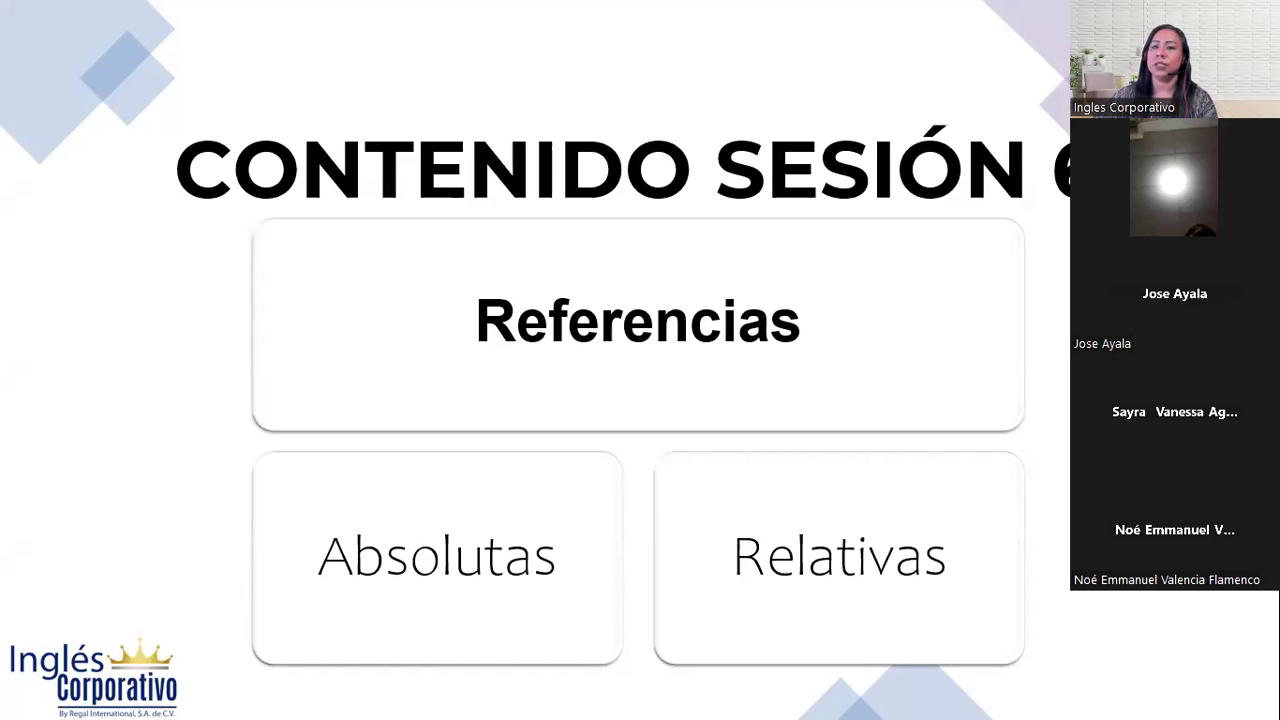
Advance the slideshow past the session objective to the 'Tipos de referencias' slide.
key(Right)
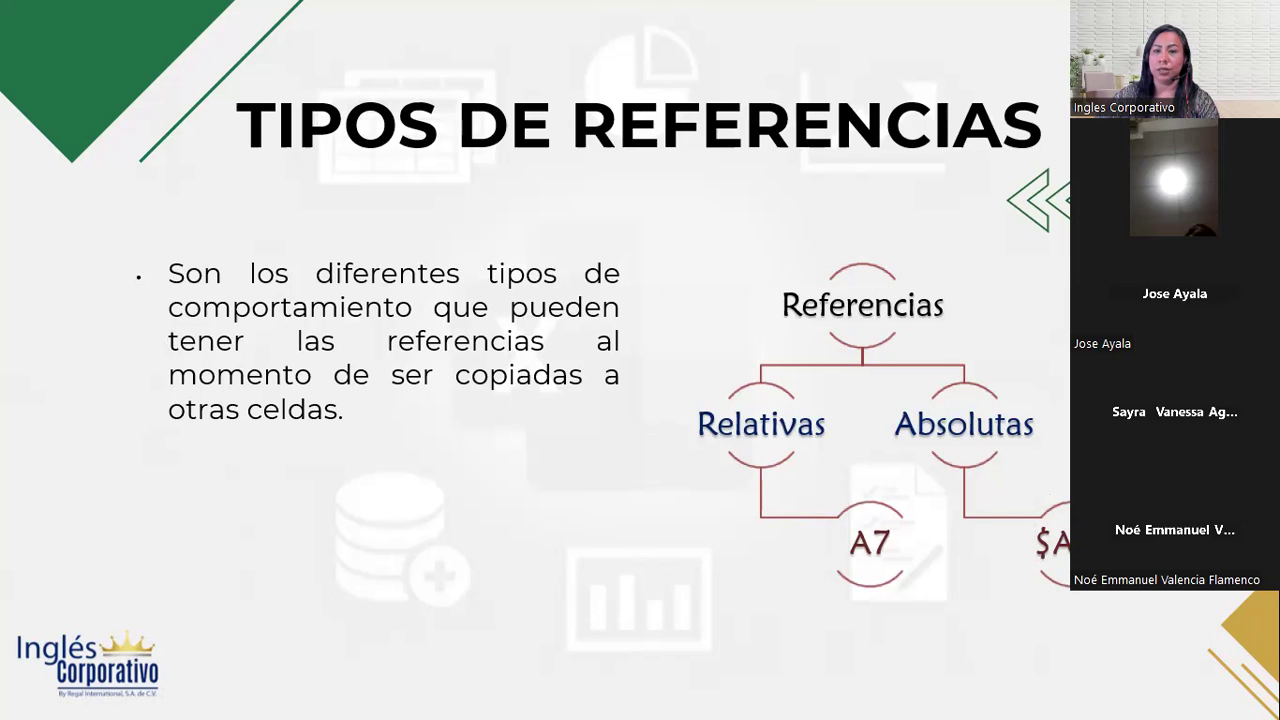
Advance to the 'Referencias relativas o variables' slide showing the =A1+B1 example.
key(Right)
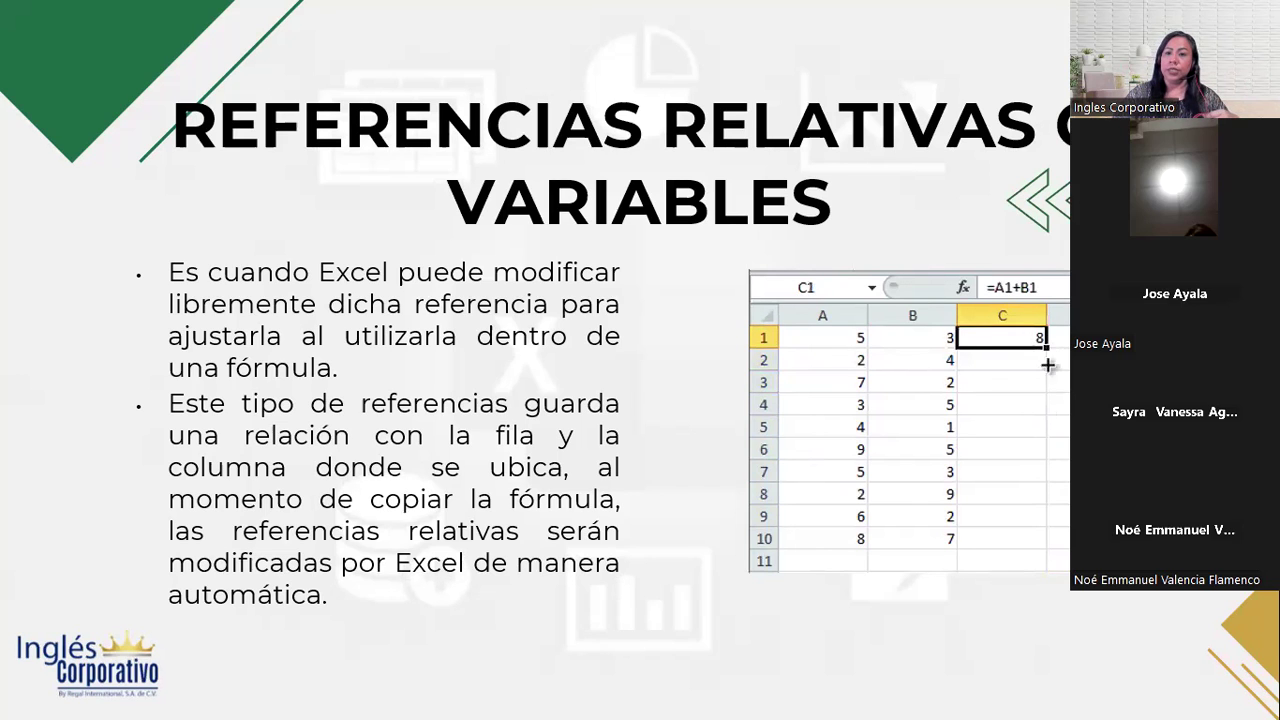
Advance the slideshow once more, toward the absolute references slide.
key(Right)
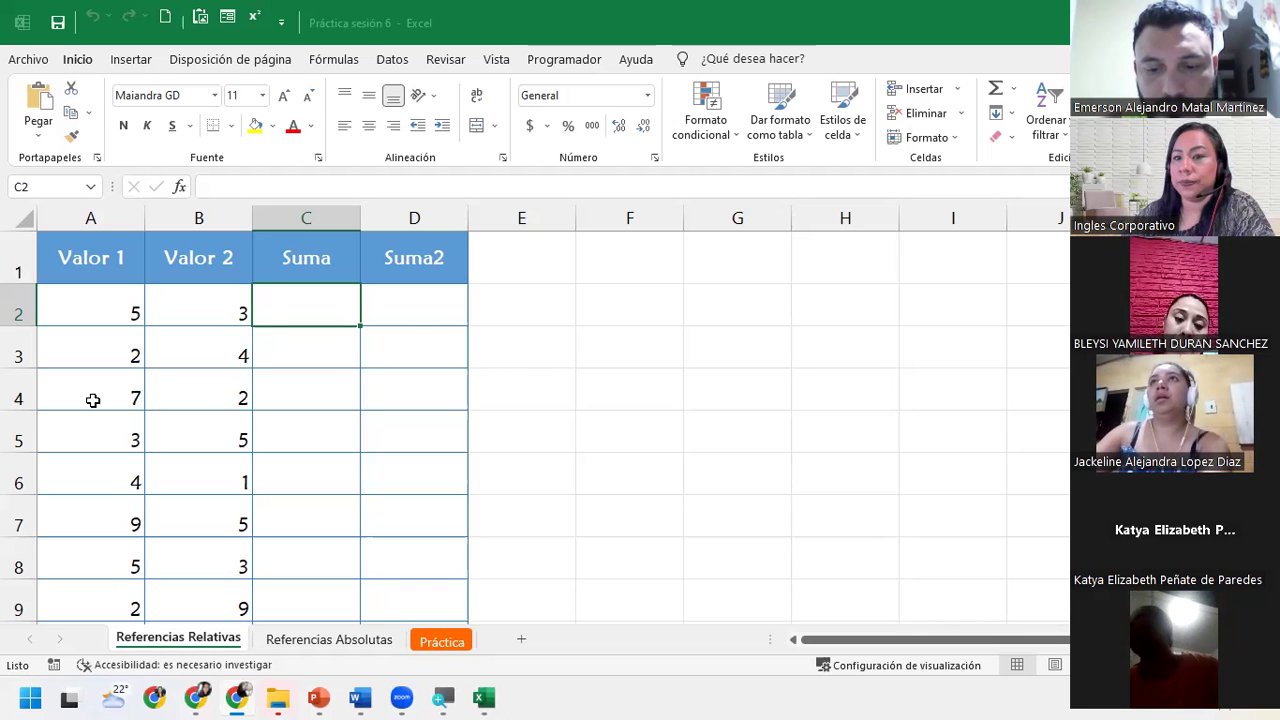
Bring Excel forward, zoom out to 110% to show rows to 11, and select C2.
click(294, 310)
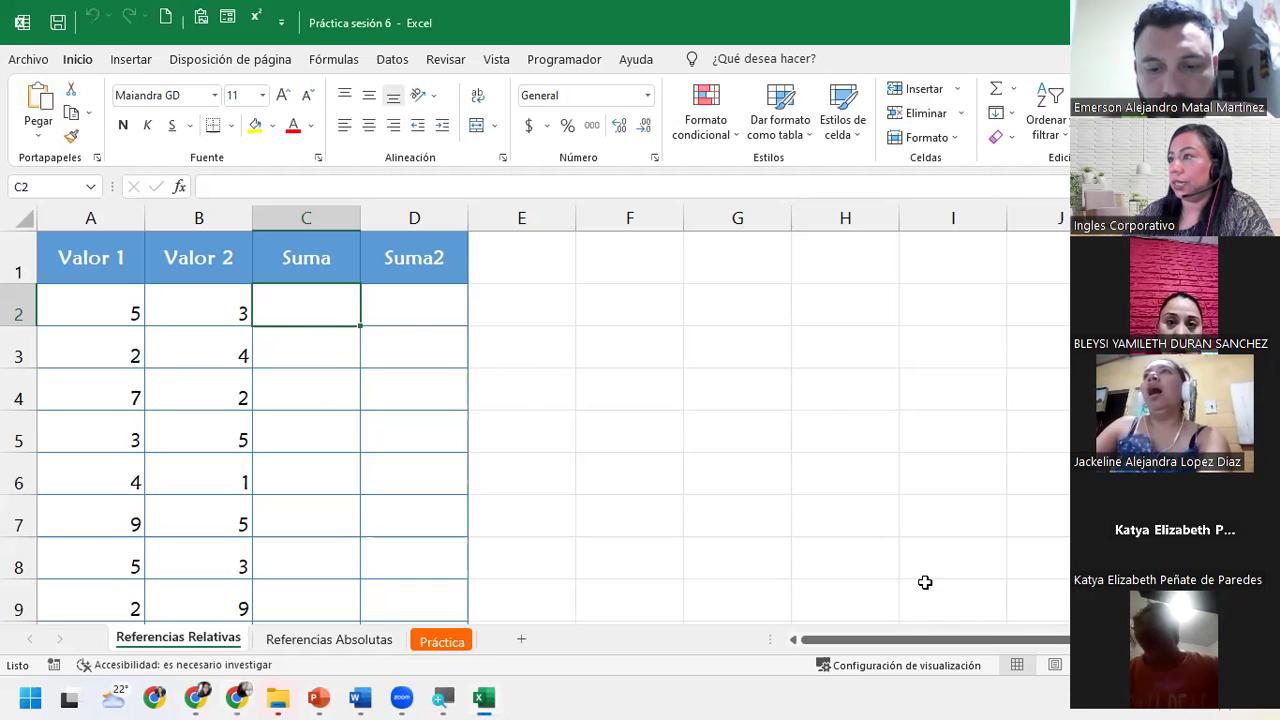
ctrl+scroll(535, 415, down, 1)
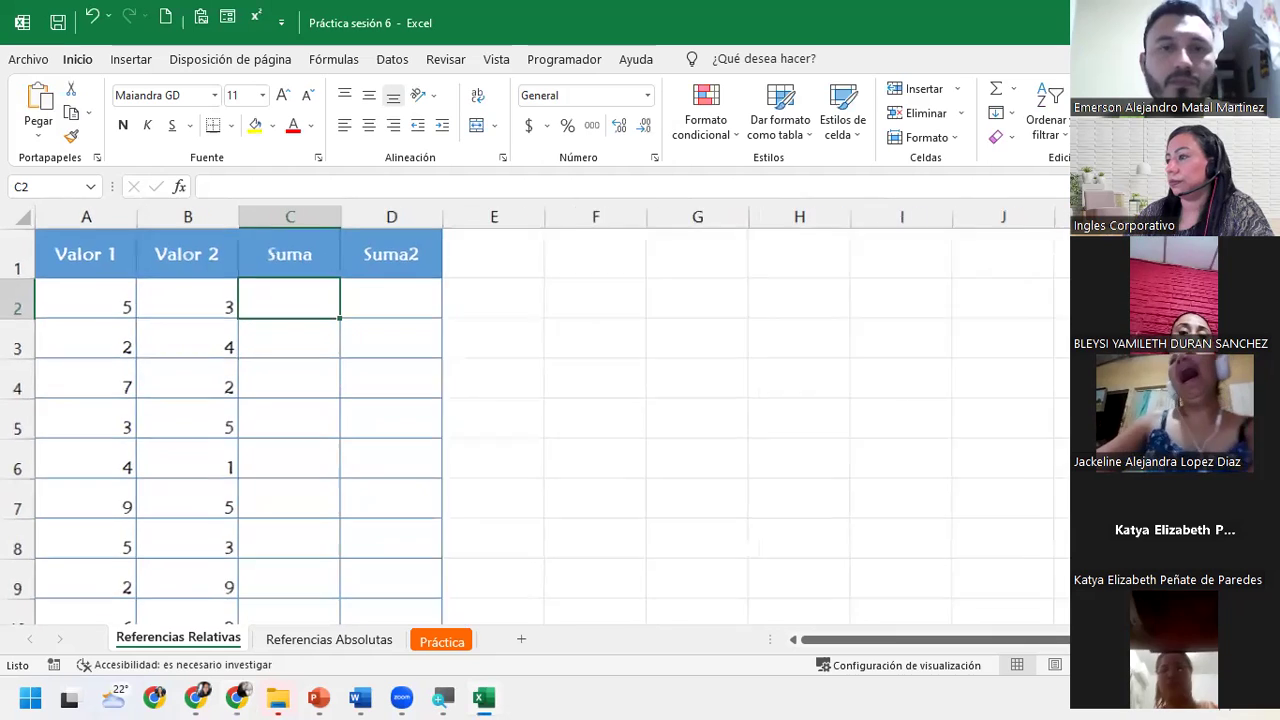
ctrl+scroll(535, 415, down, 1)
ctrl+scroll(535, 415, down, 1)
ctrl+scroll(443, 477, down, 1)
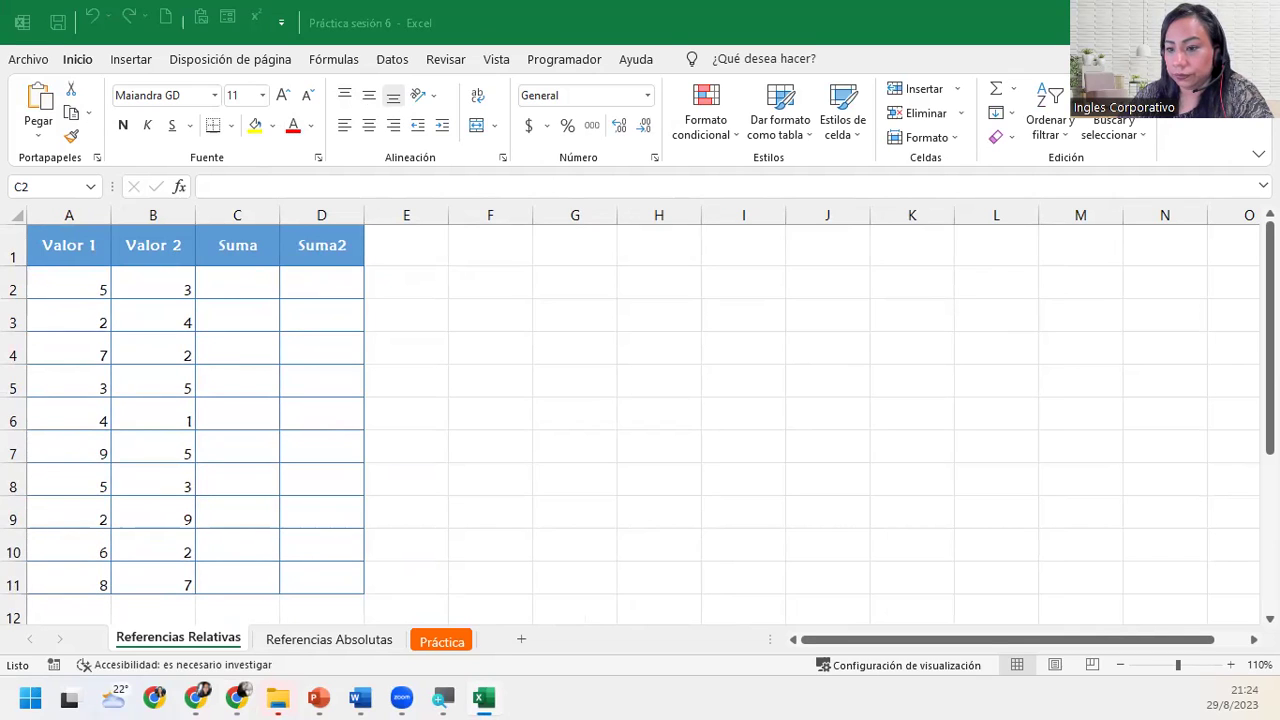
click(254, 275)
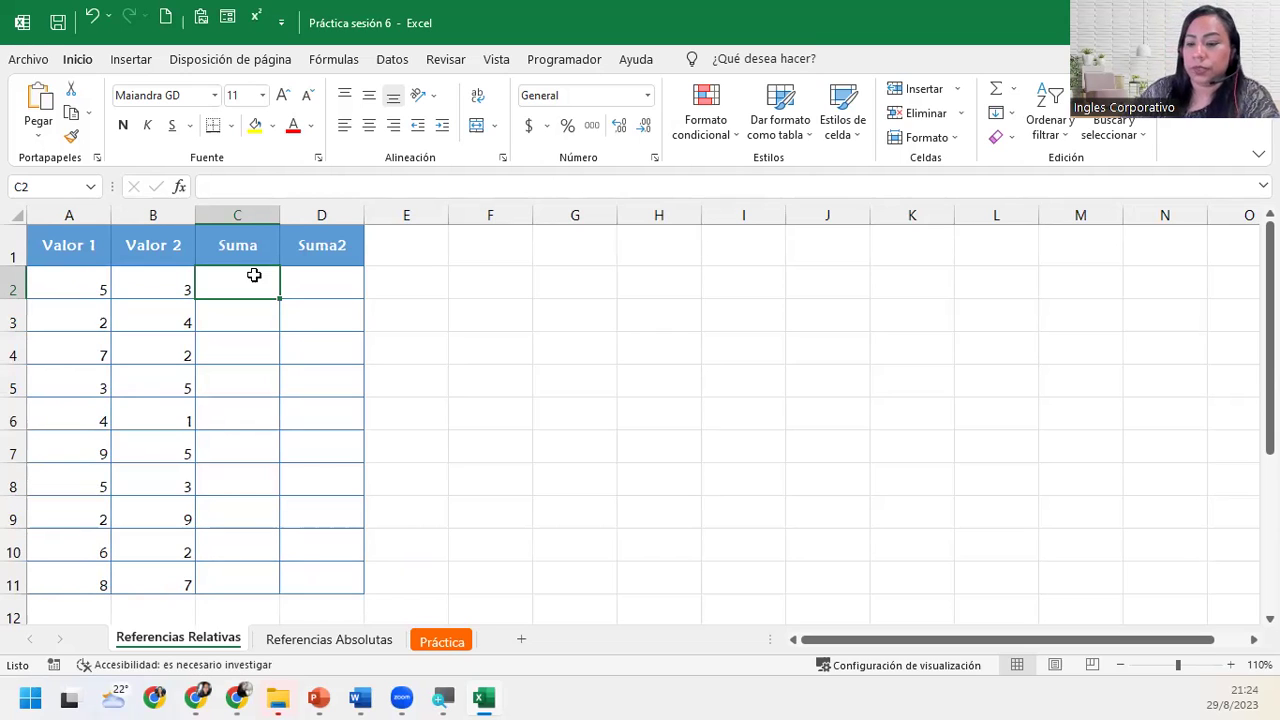
Enter the formula =A2+B2 in cell C2 by pointing at A2 and B2.
text(=)
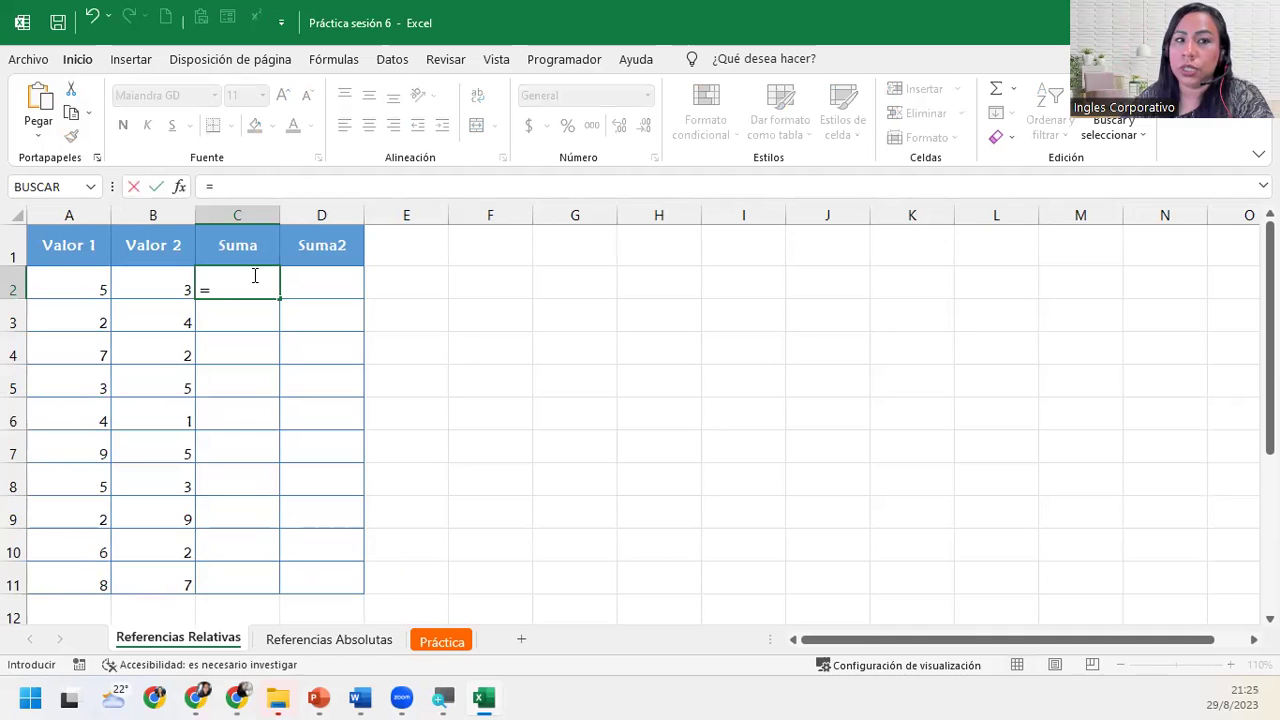
click(55, 277)
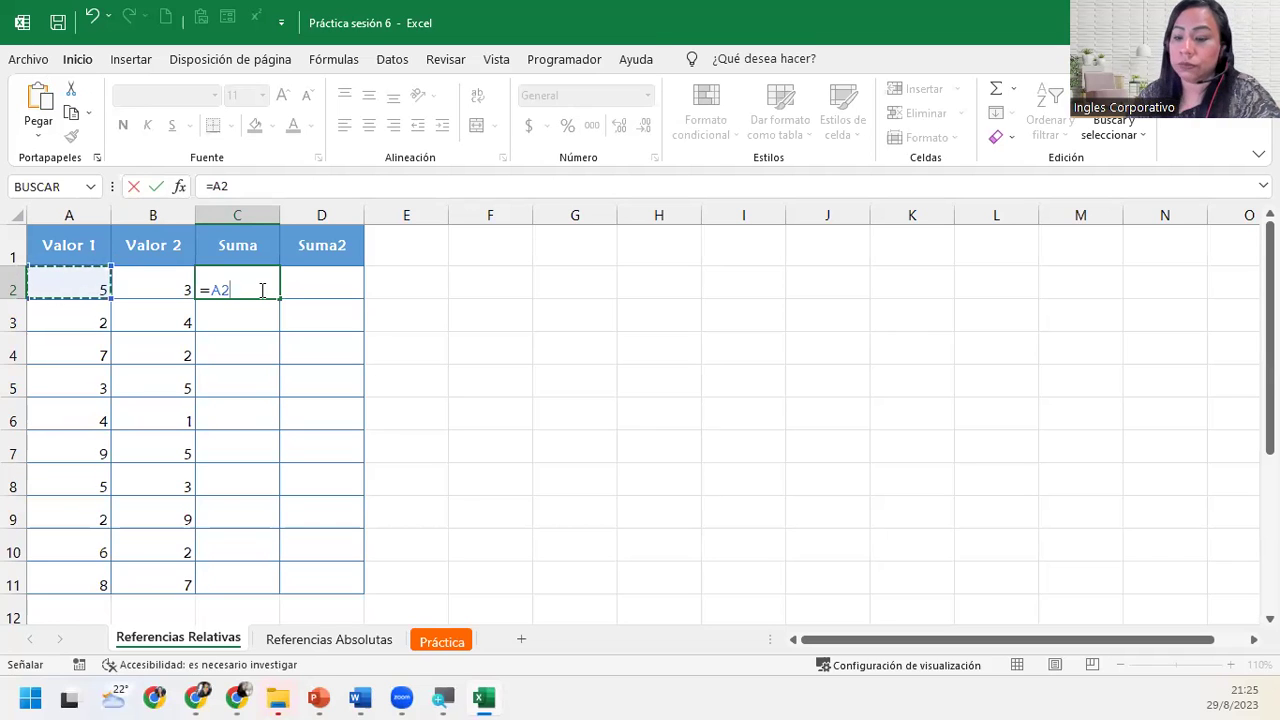
text(+)
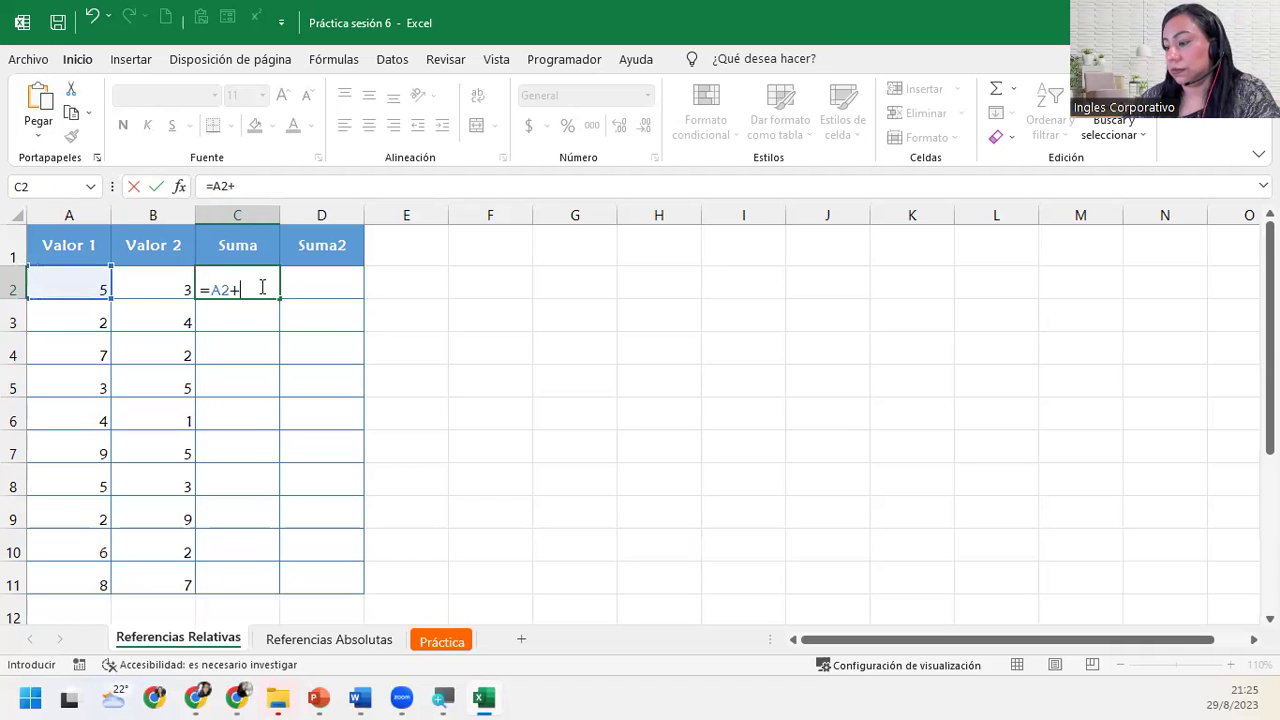
click(149, 274)
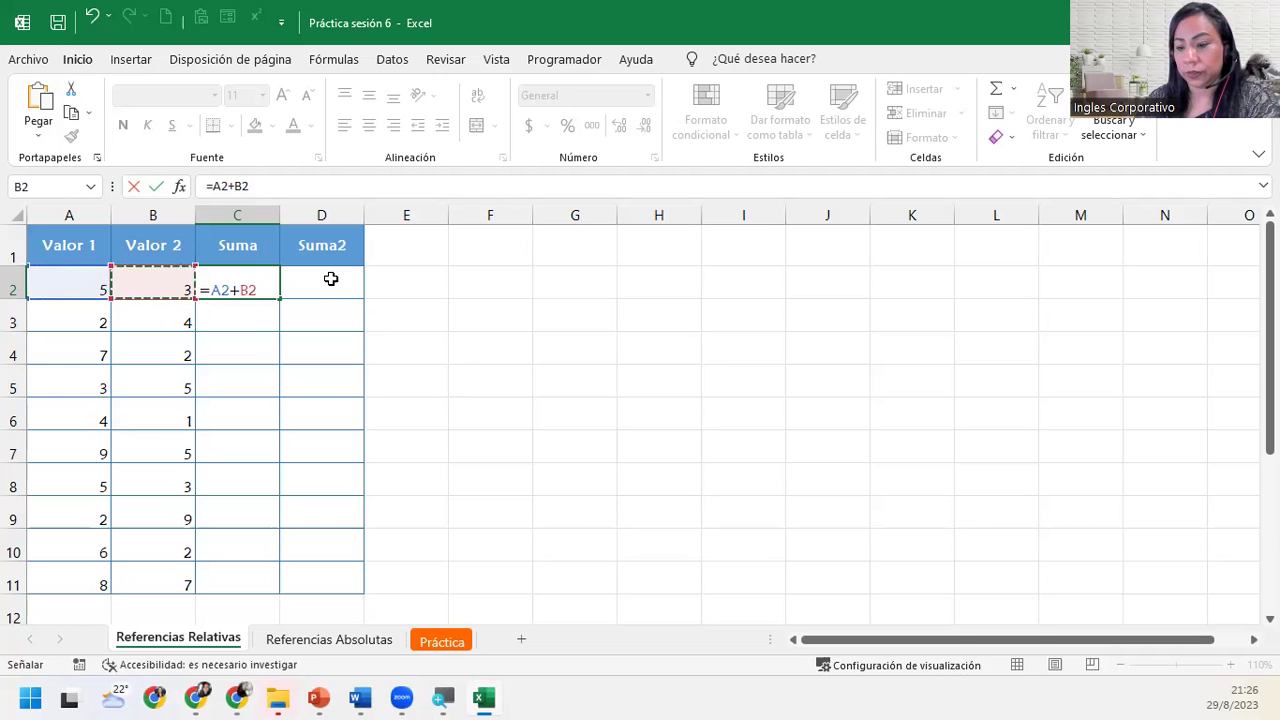
key(Return)
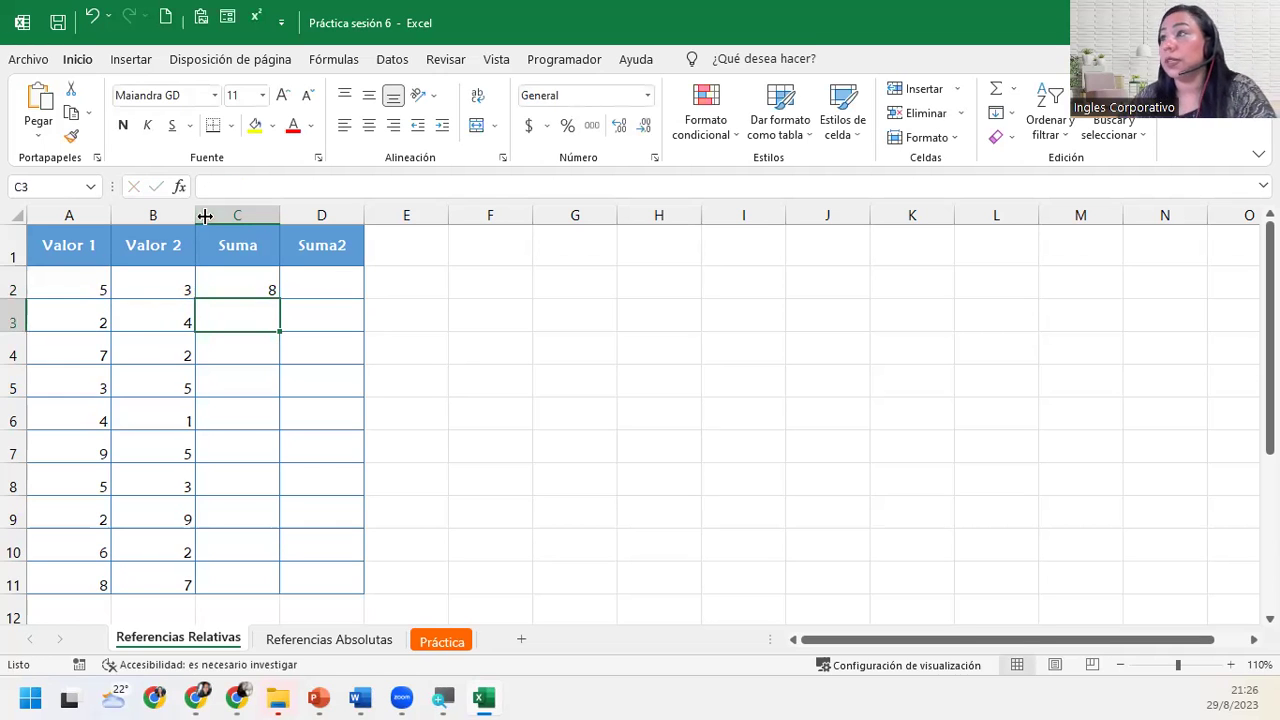
click(246, 281)
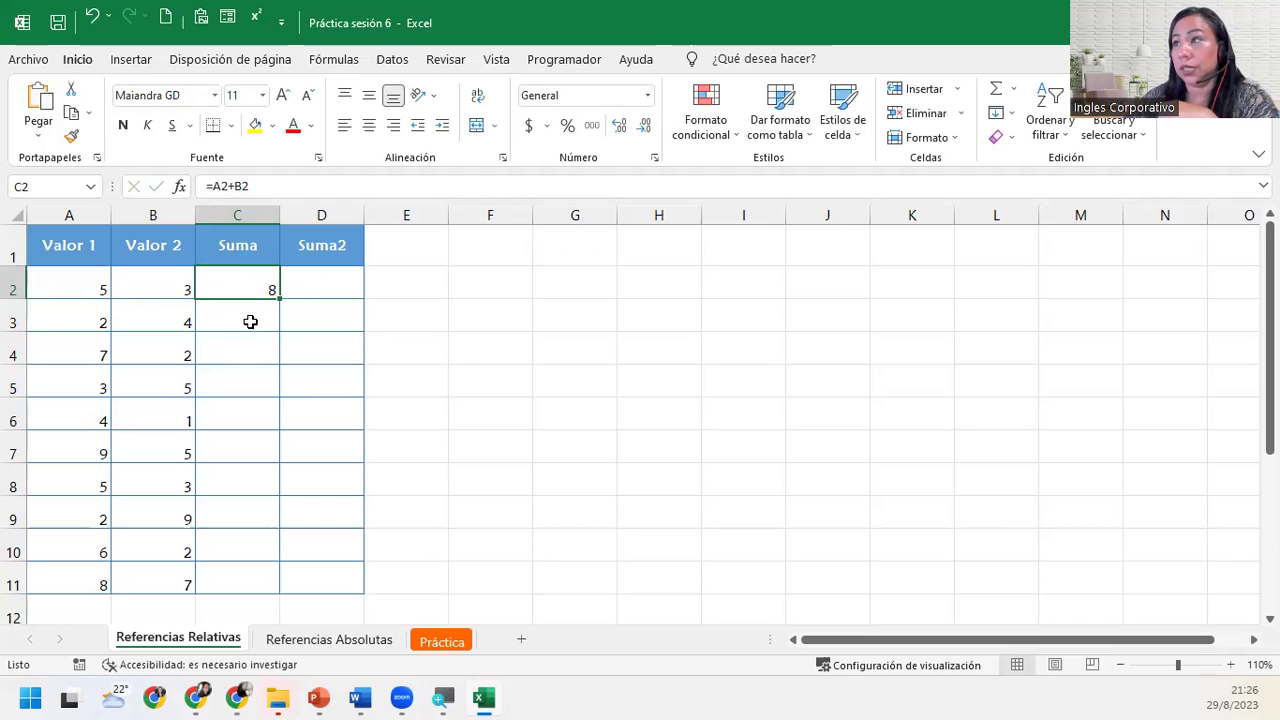
click(250, 321)
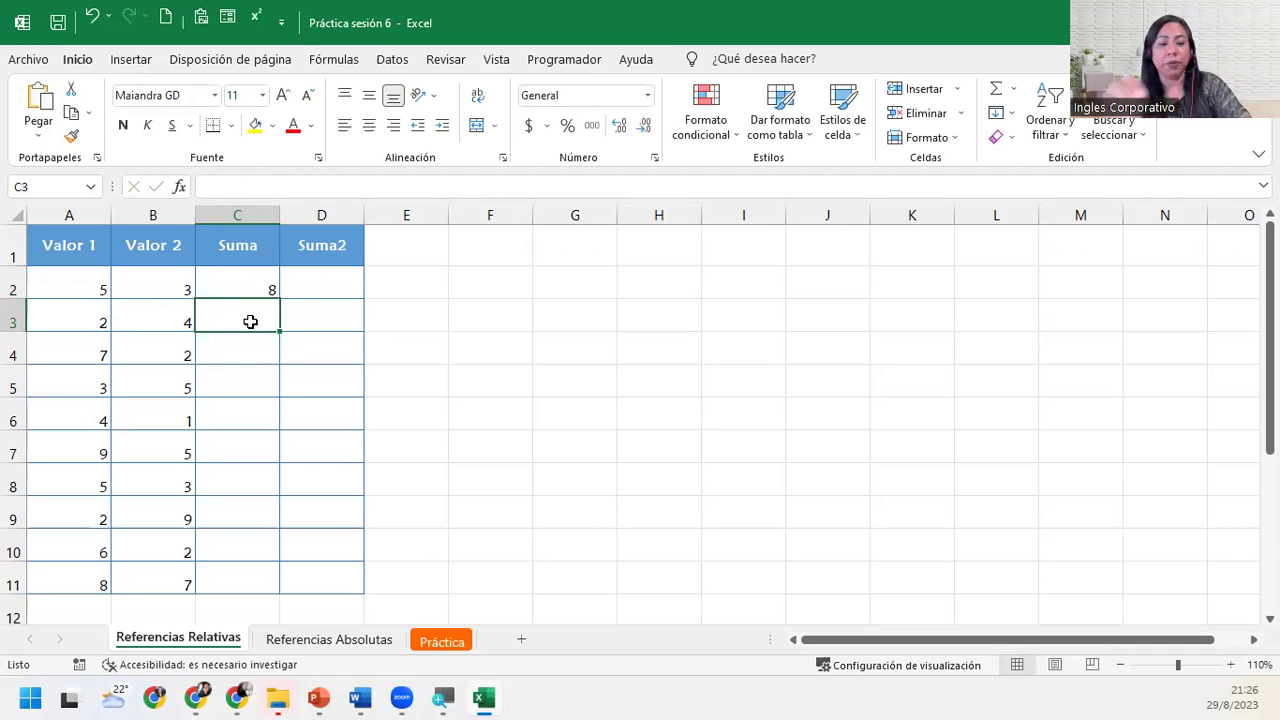
text(=)
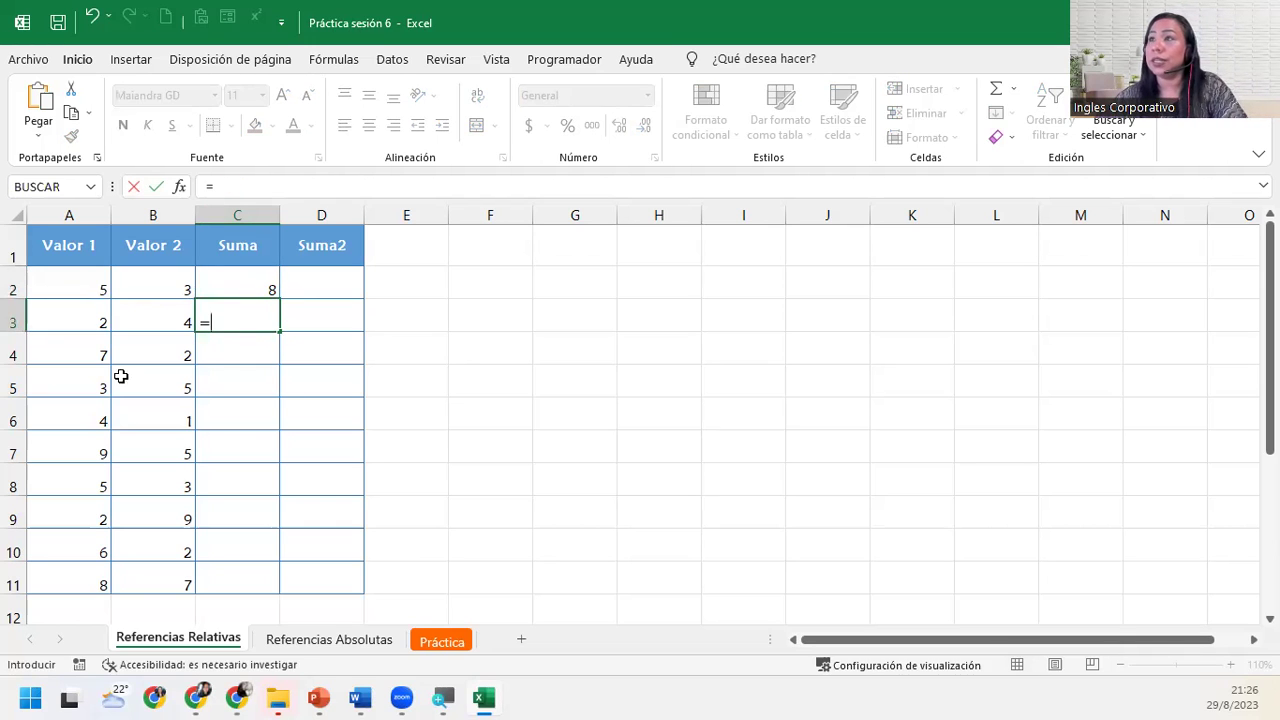
click(61, 308)
text(+)
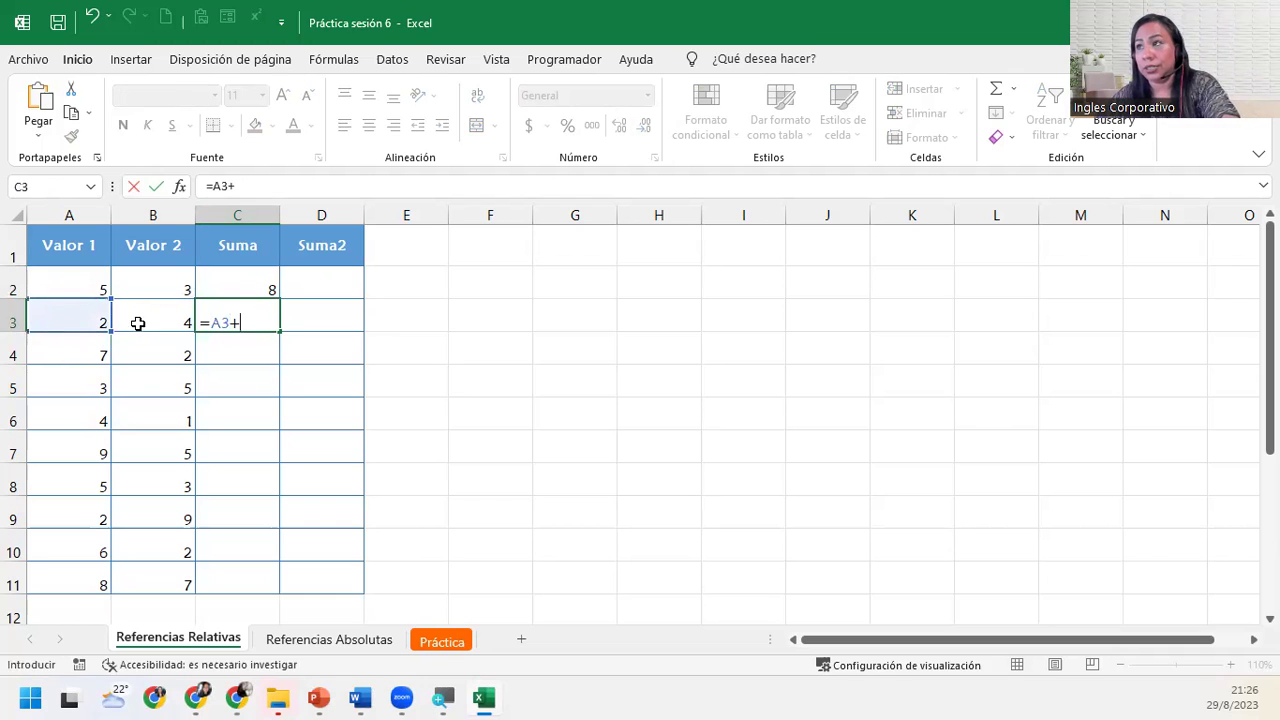
click(140, 318)
key(Return)
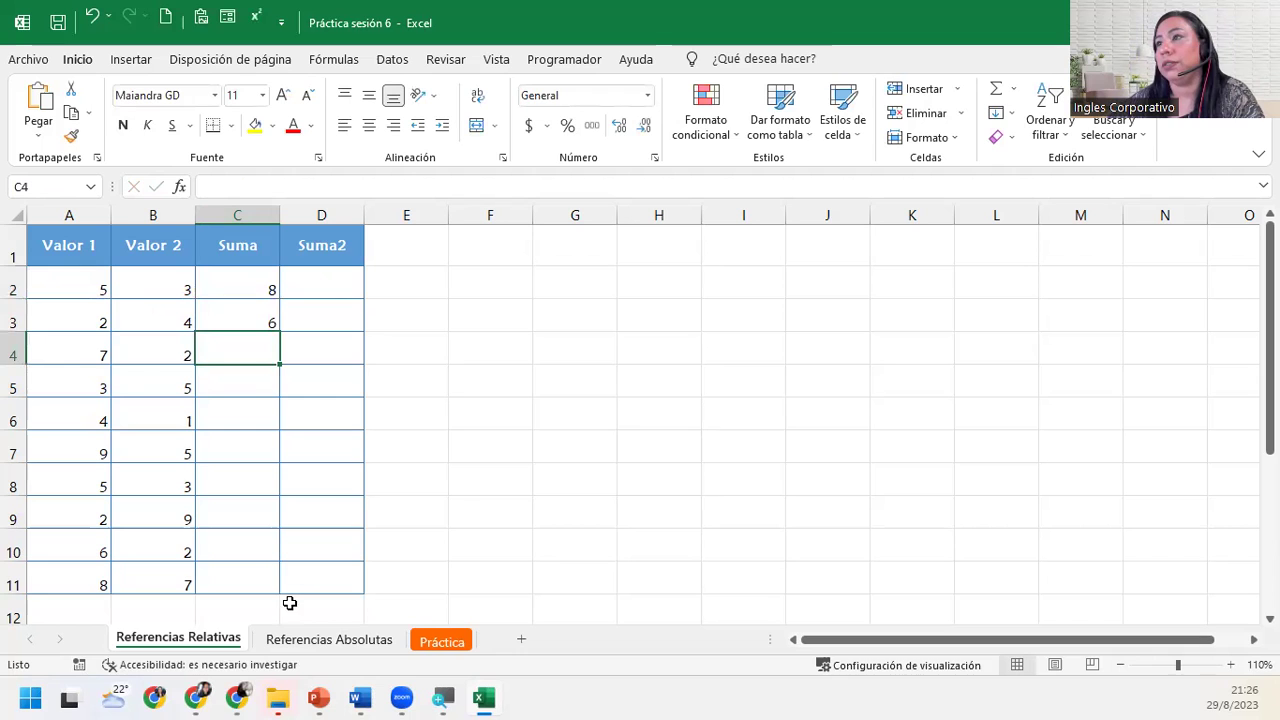
click(250, 575)
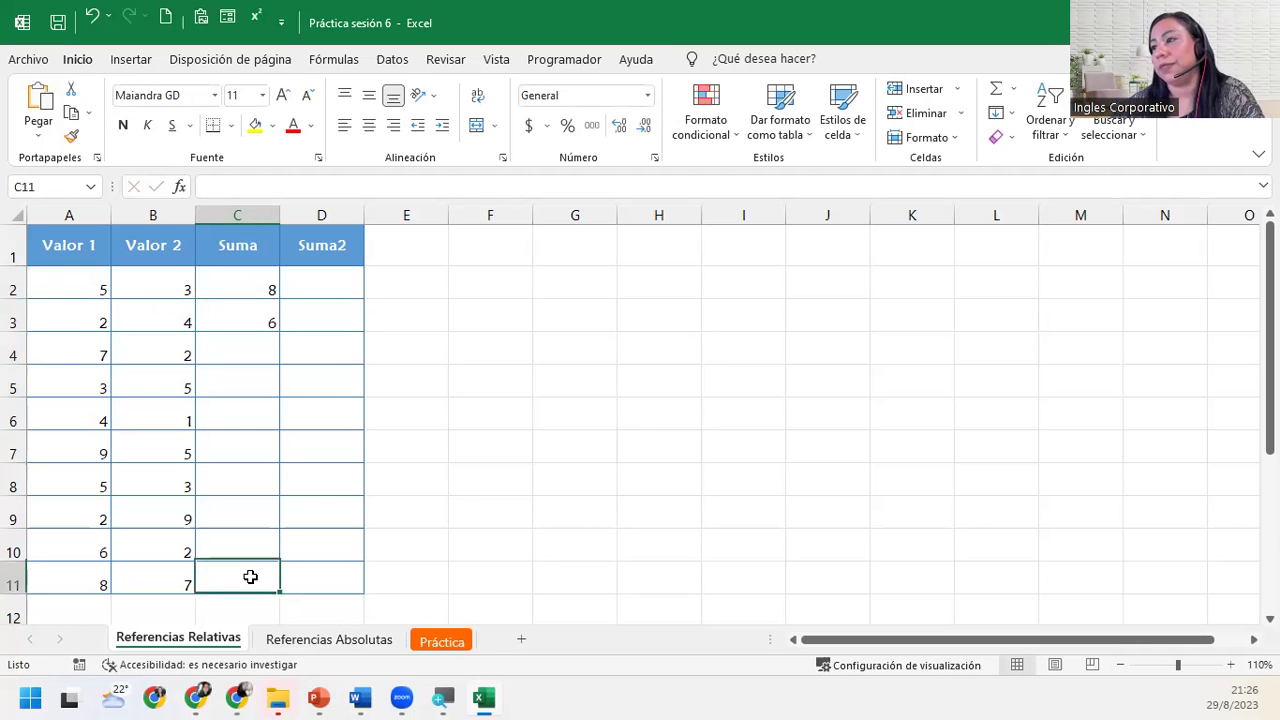
click(256, 311)
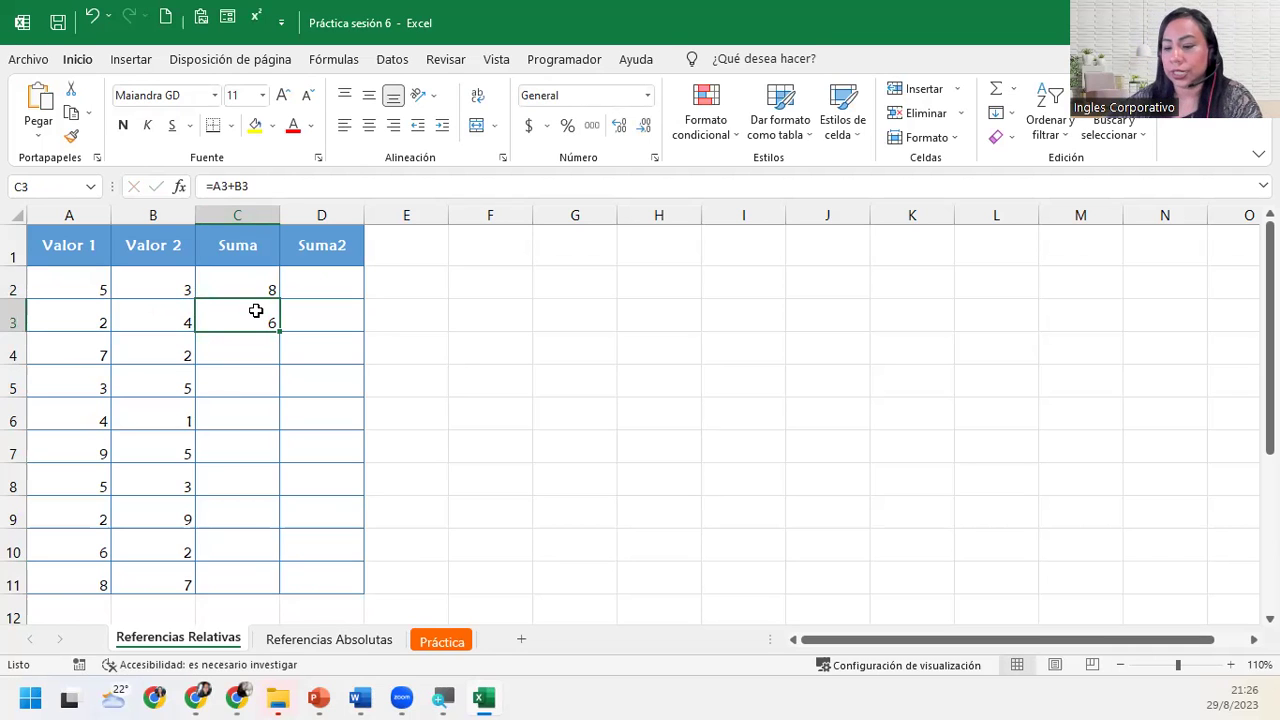
key(Delete)
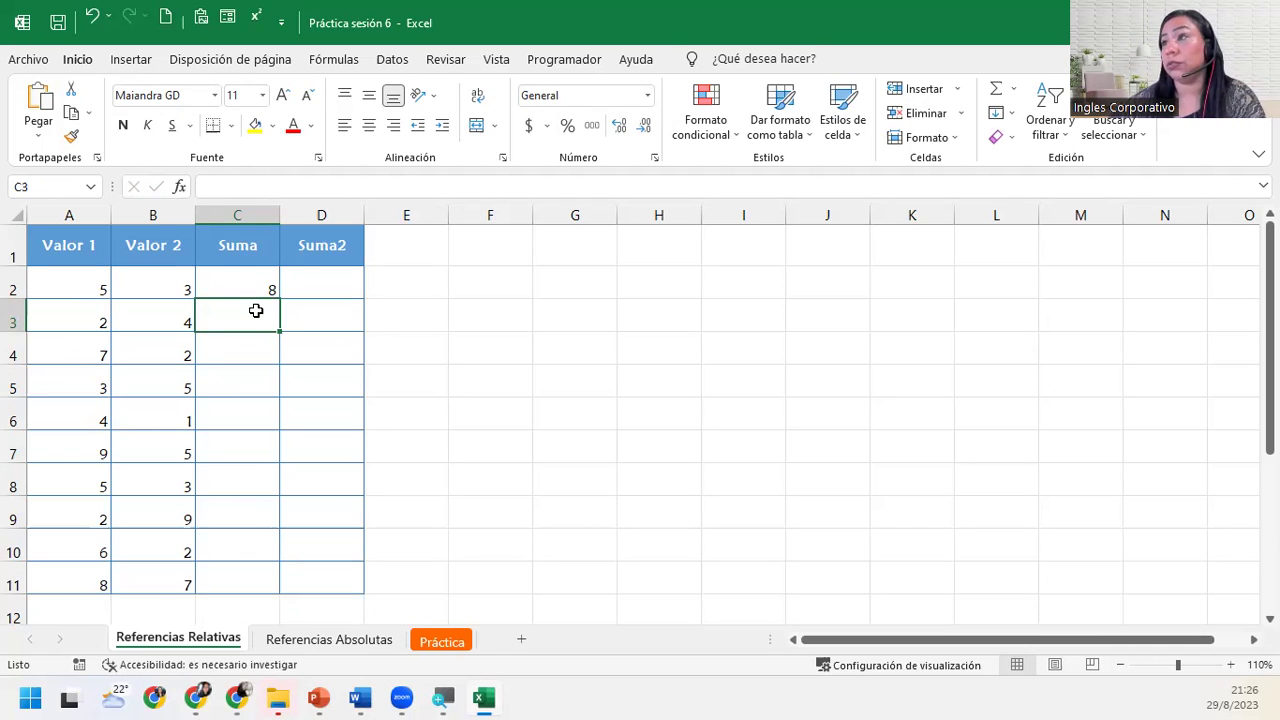
Fill C2's sum formula down to row 11 and check the formulas in C3 and C11.
click(247, 272)
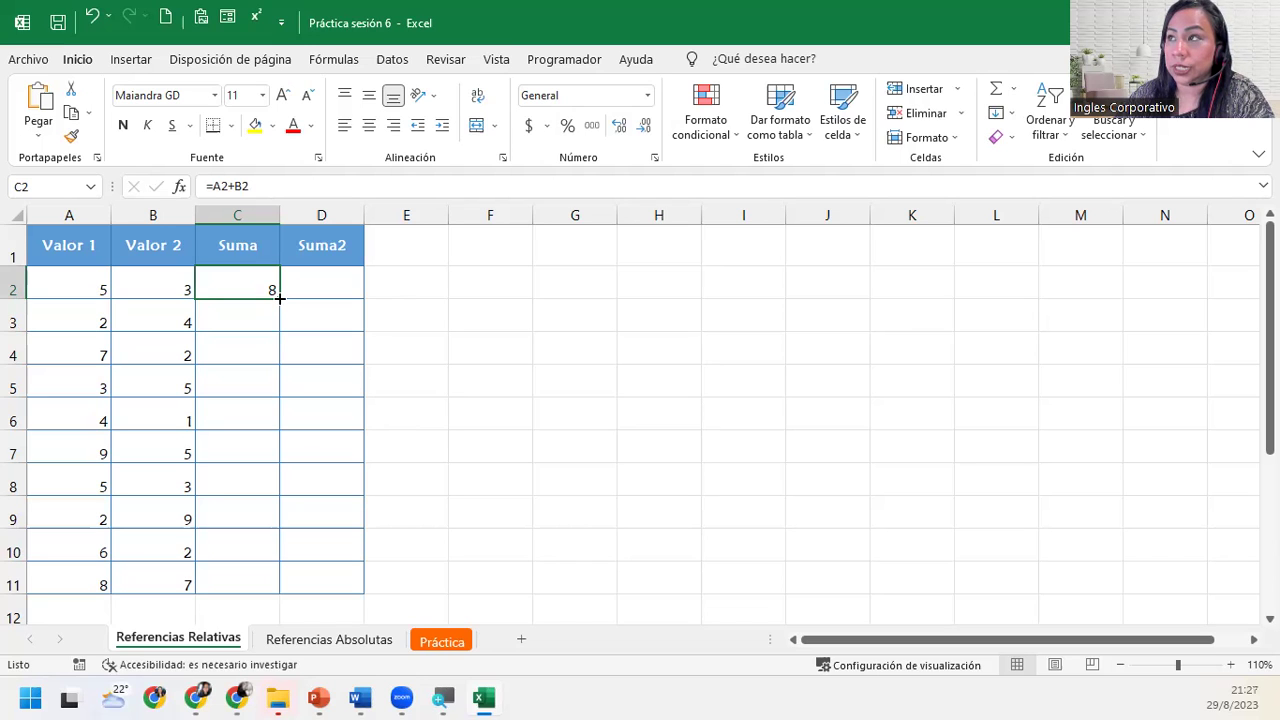
double_click(280, 297)
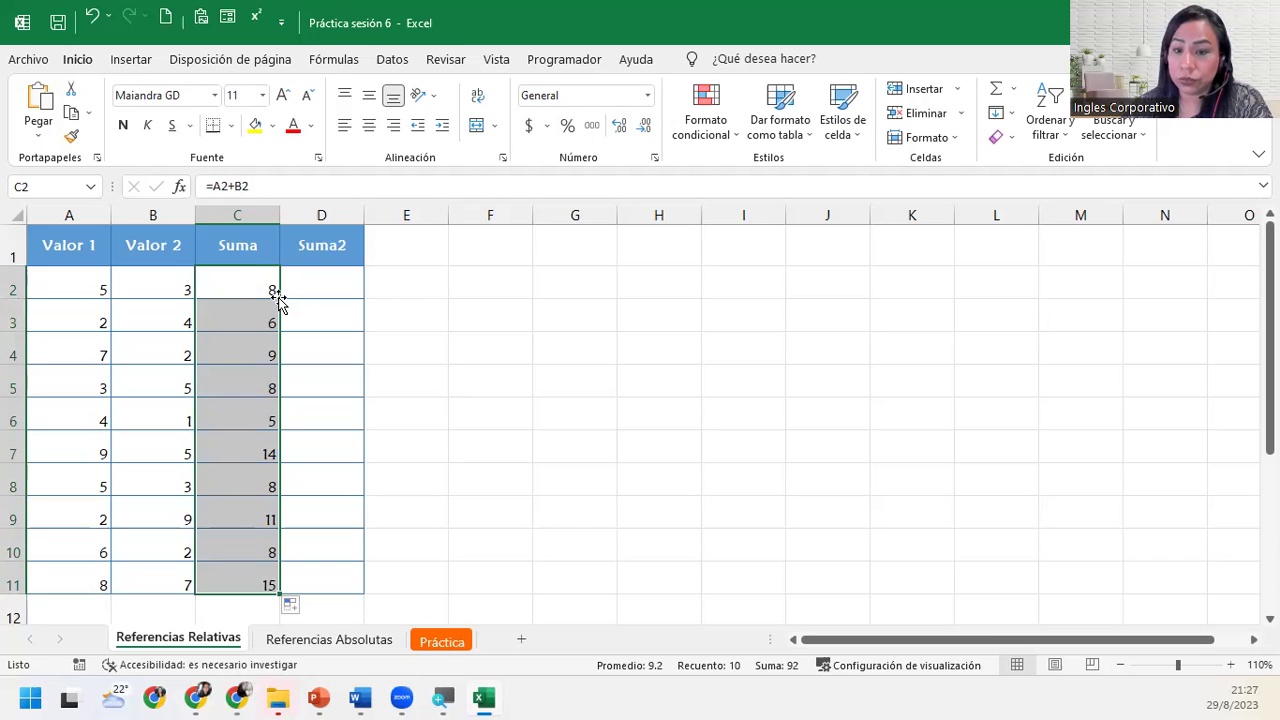
click(252, 318)
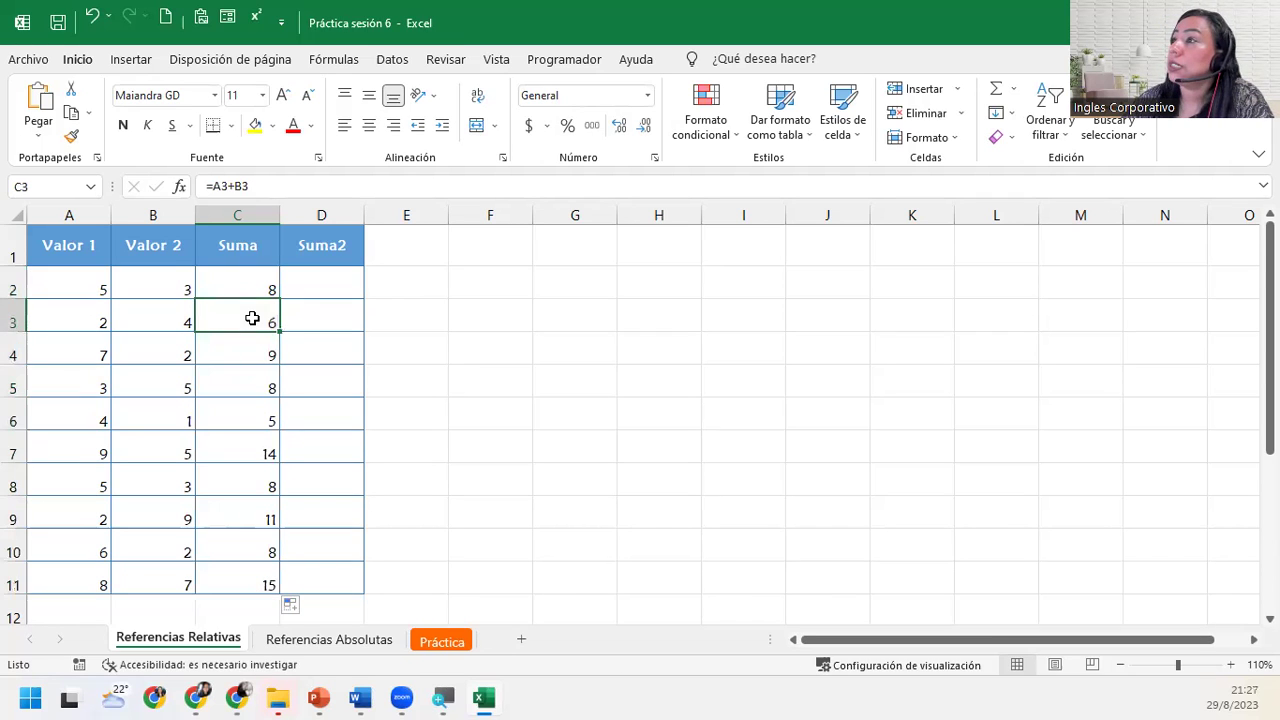
click(260, 583)
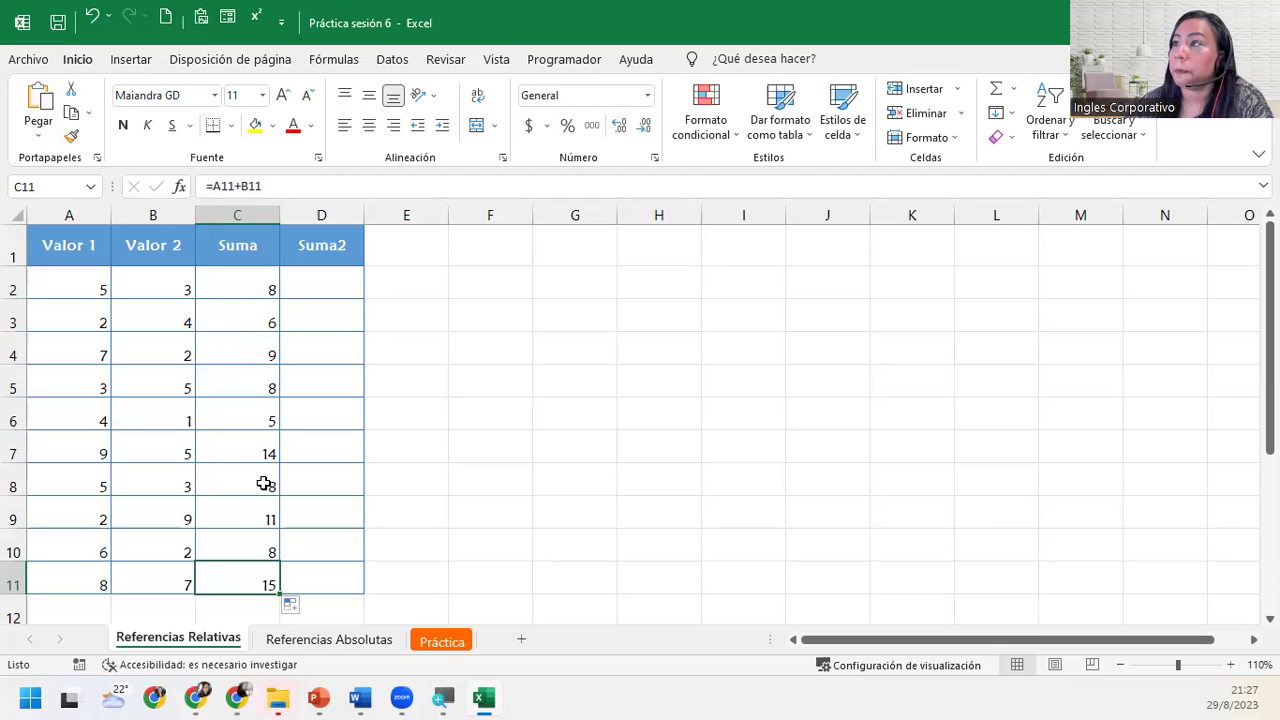
Recheck the formulas in C2 and C10, then go to the Fórmulas ribbon.
click(263, 283)
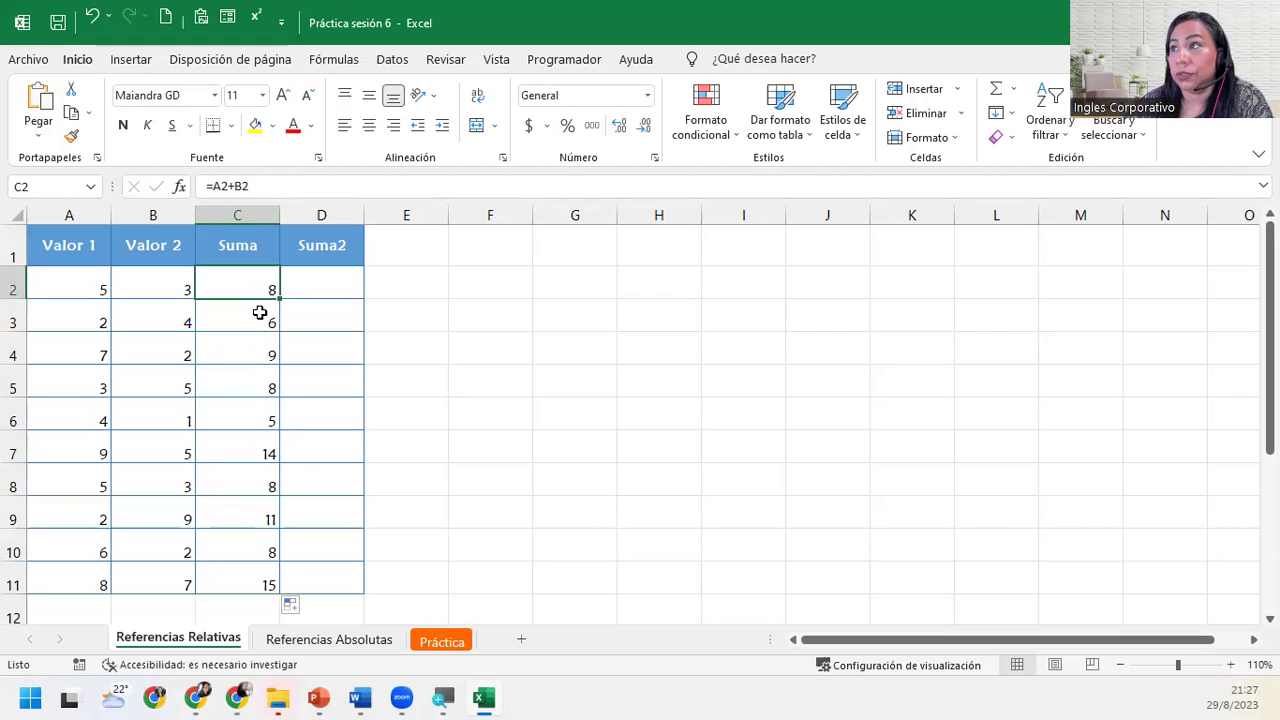
click(225, 548)
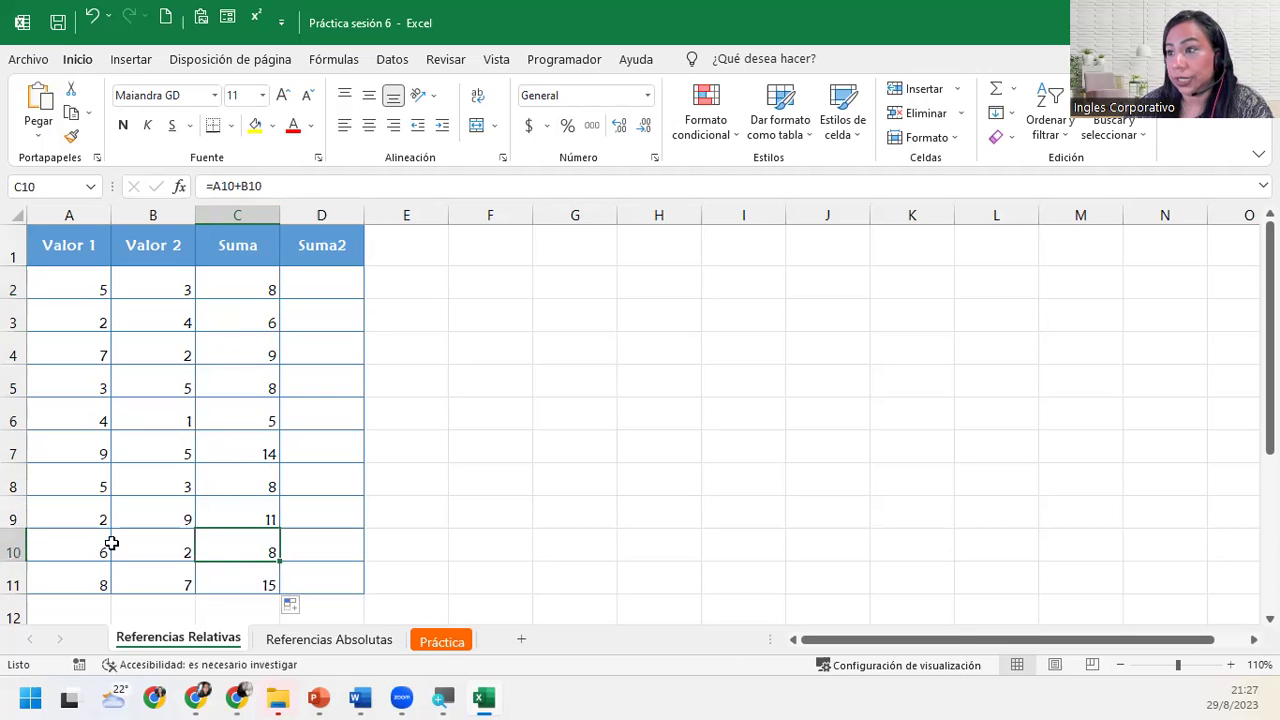
click(13, 543)
click(236, 548)
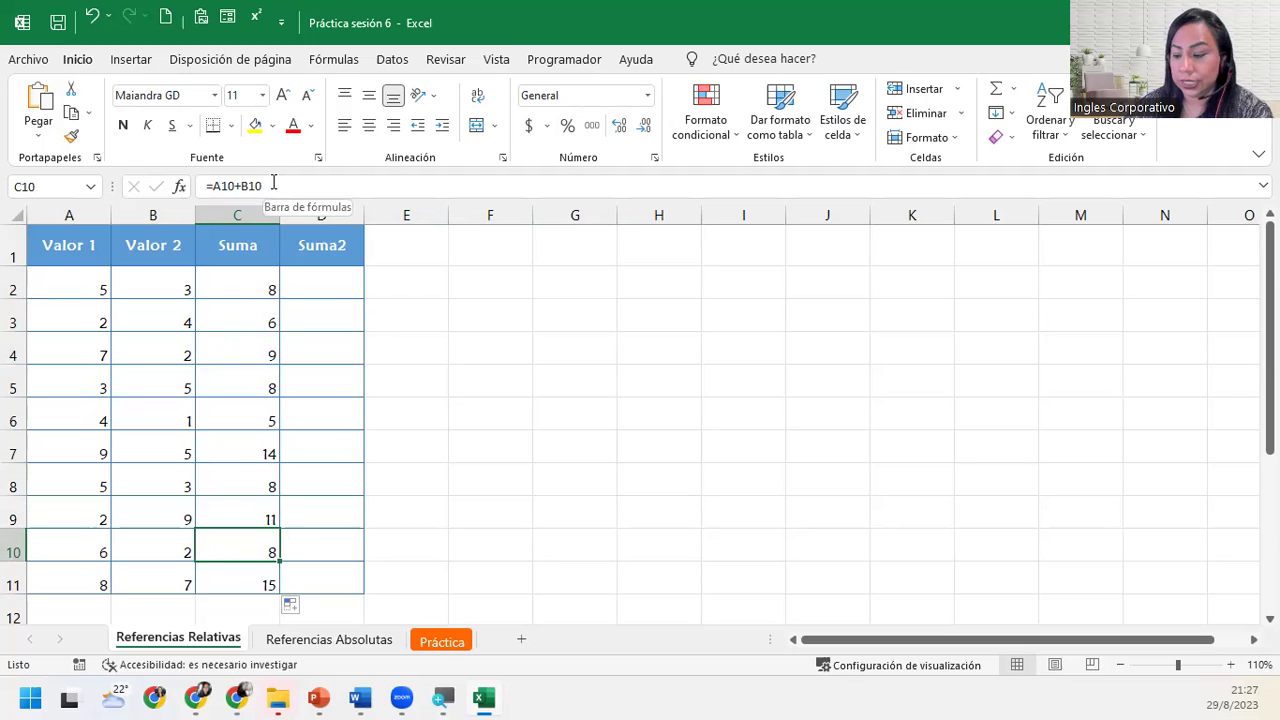
click(256, 288)
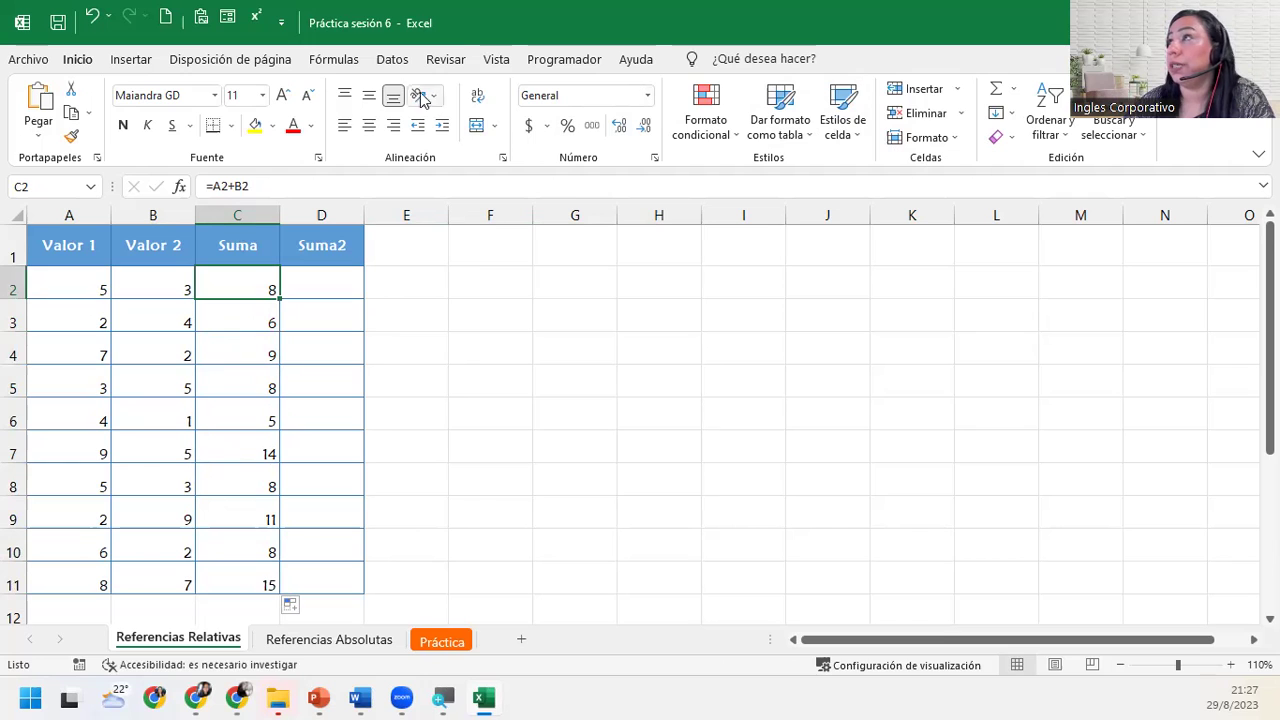
click(336, 62)
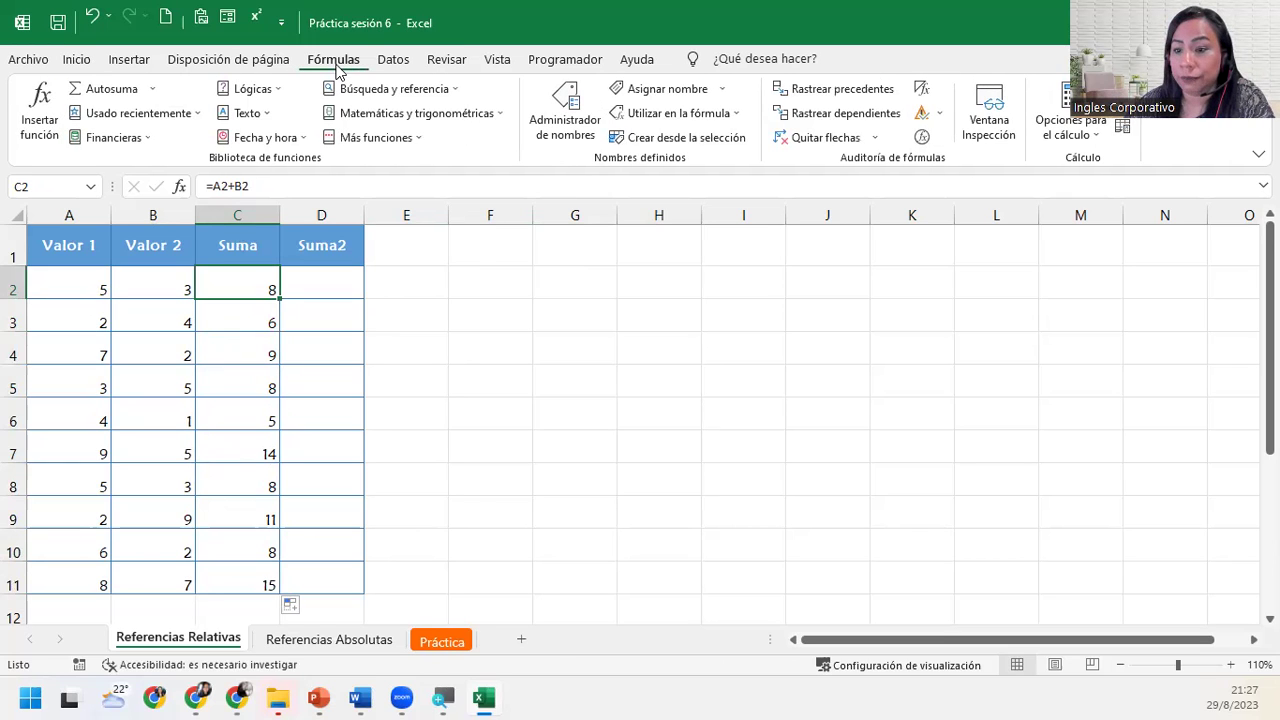
Turn on Mostrar fórmulas and compare =A2+B2 through =A11+B11 down column C.
click(921, 91)
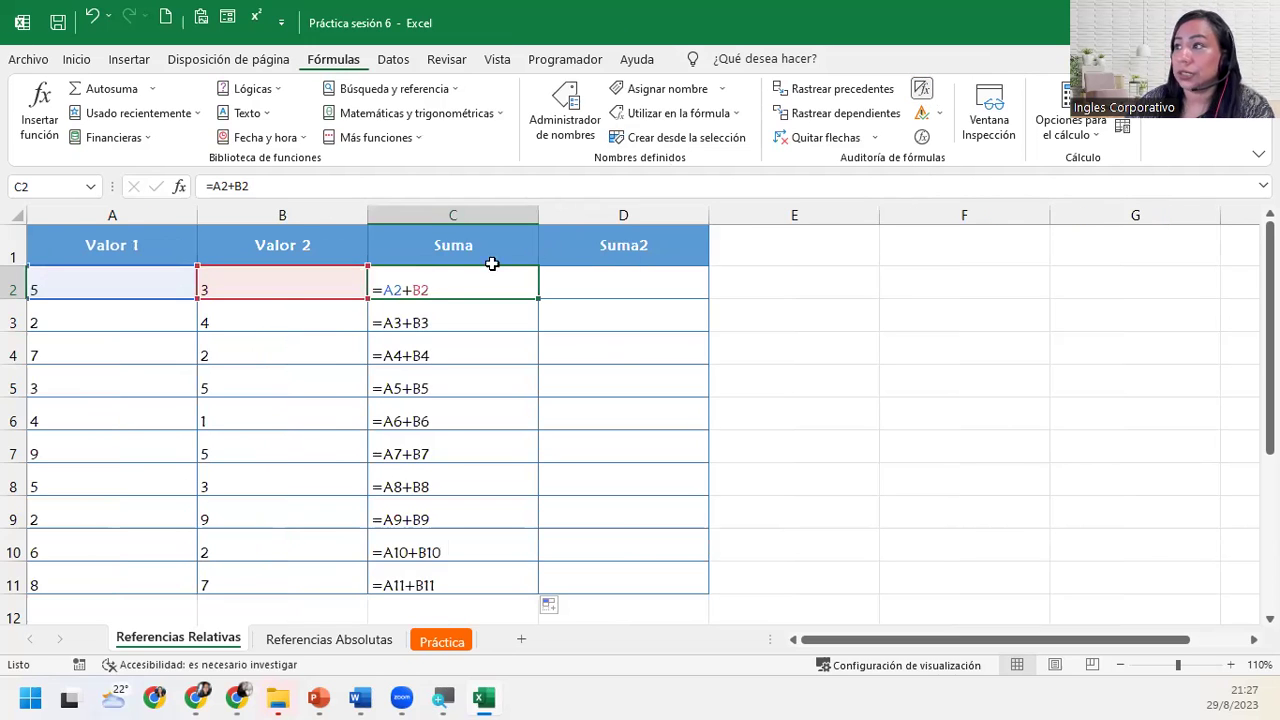
click(440, 330)
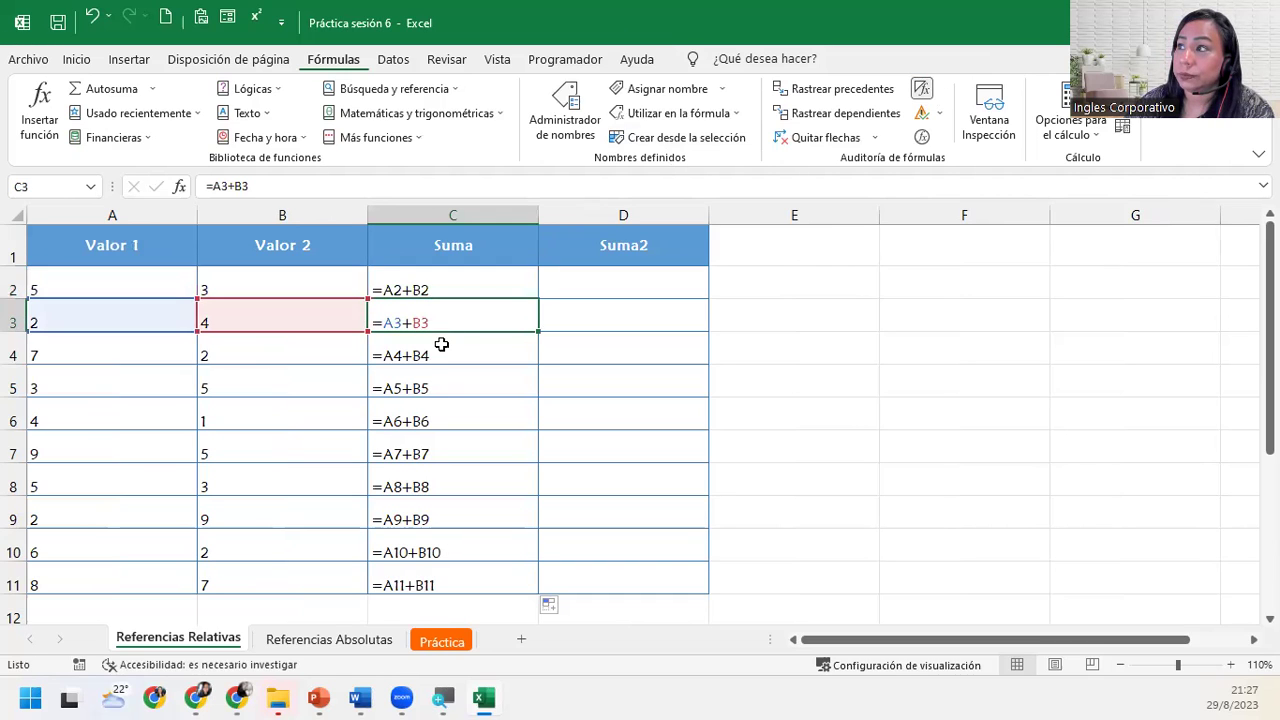
click(444, 350)
click(450, 385)
click(450, 412)
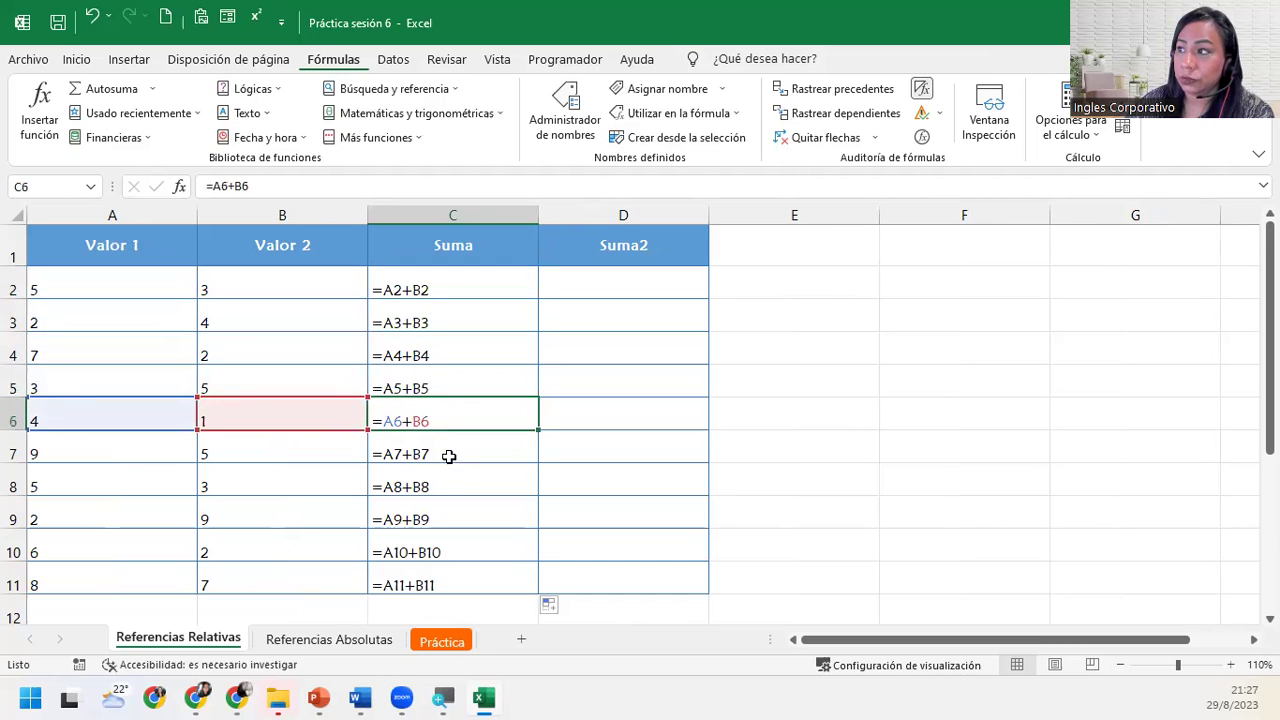
click(446, 450)
click(451, 481)
click(446, 522)
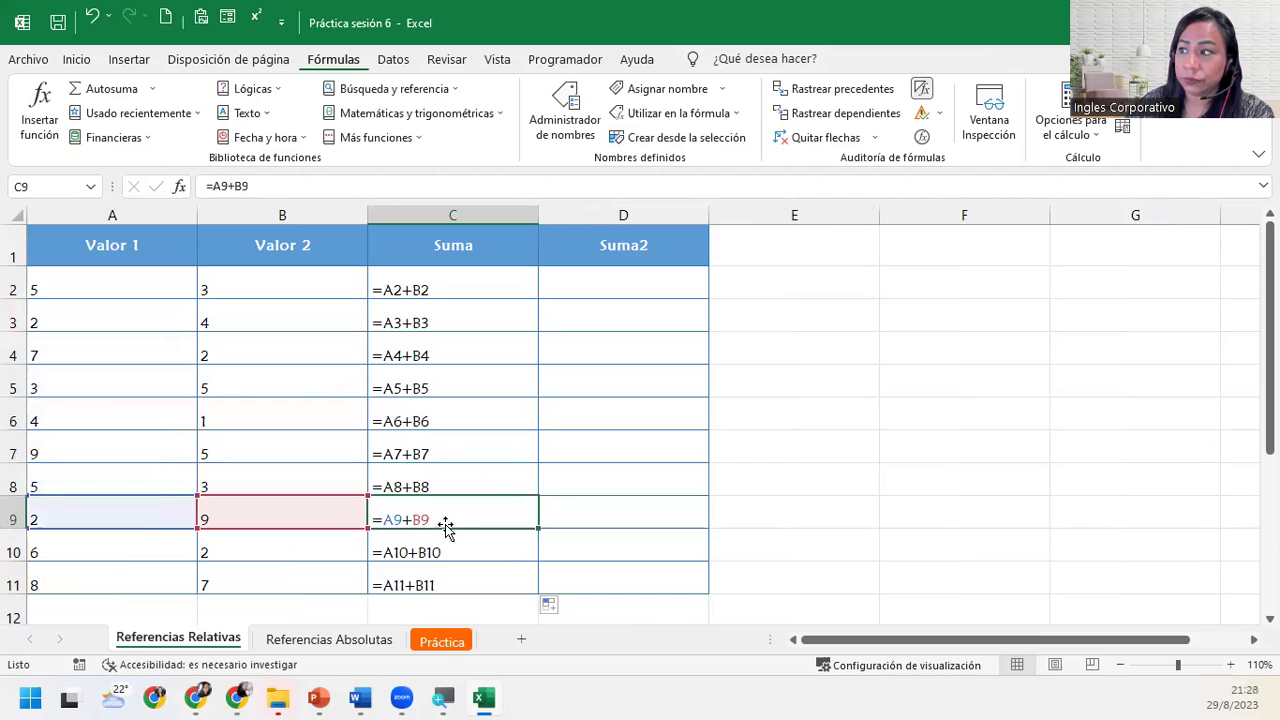
click(447, 540)
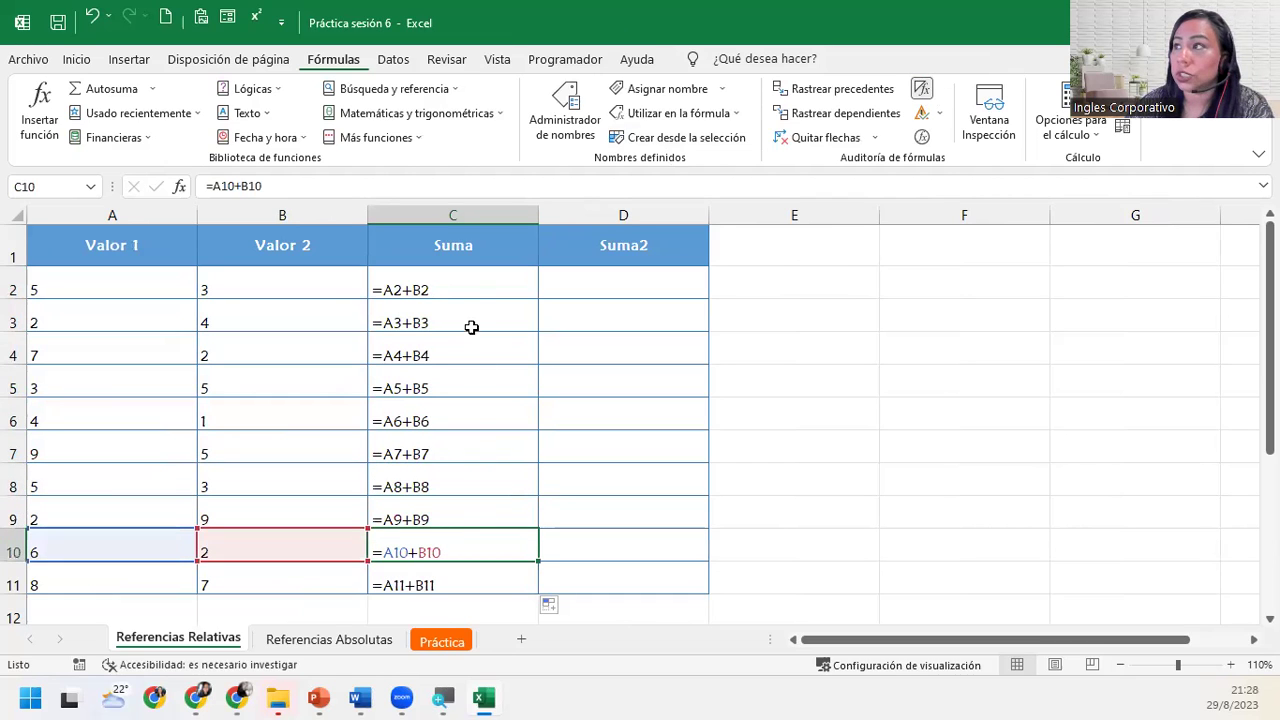
click(464, 290)
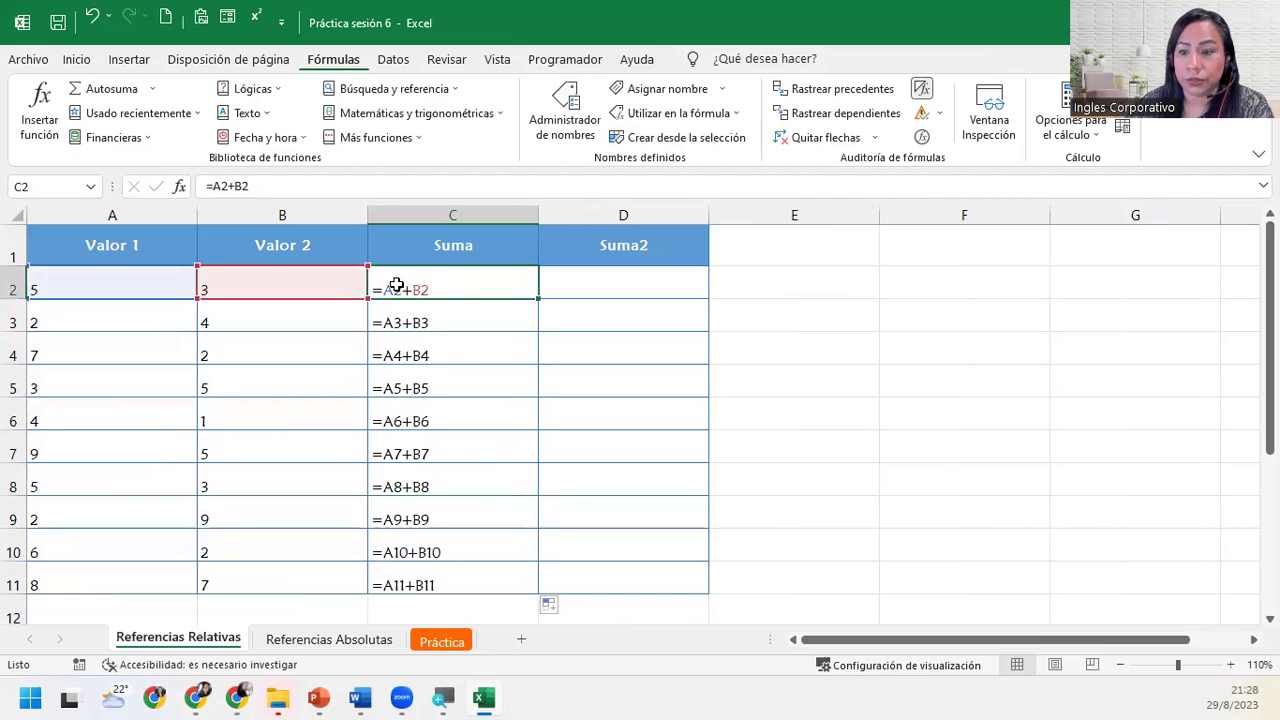
Show results again, select C2:C11, and check the copied =B2+C2 formulas in column D.
click(922, 91)
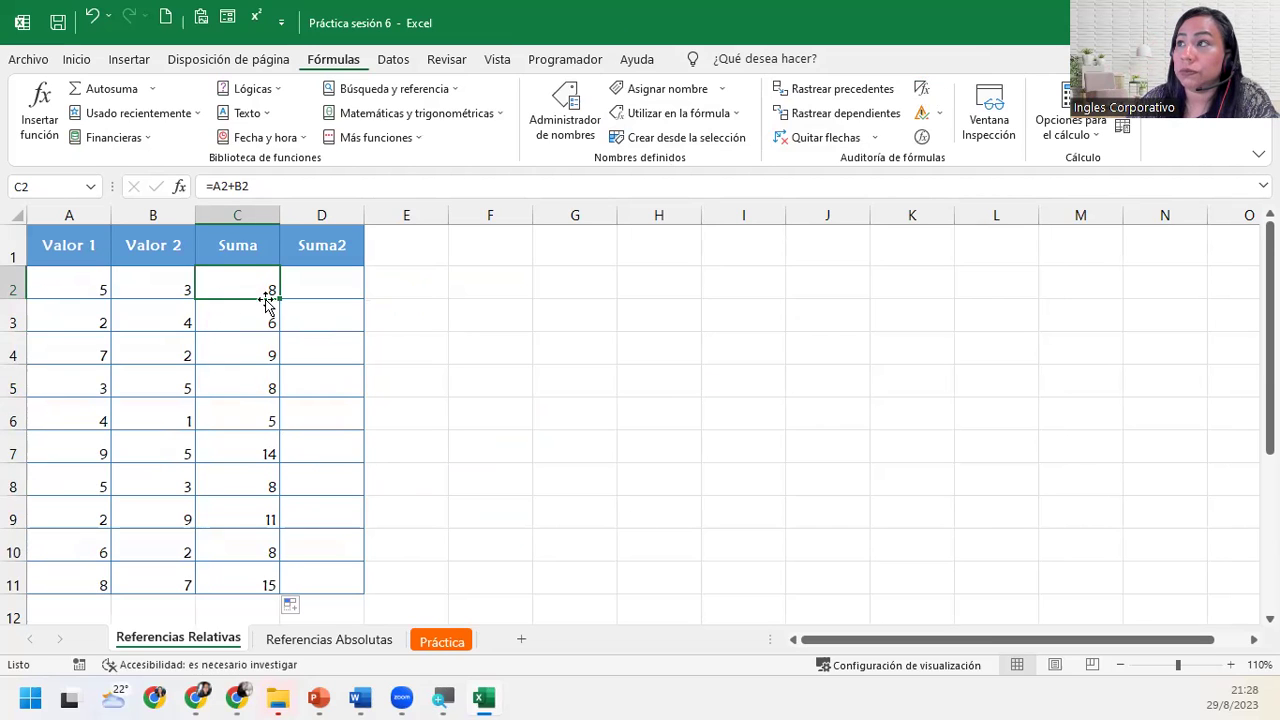
mouse_move(269, 288)
mouse_down()
mouse_move(258, 582)
mouse_move(362, 599)
mouse_up()
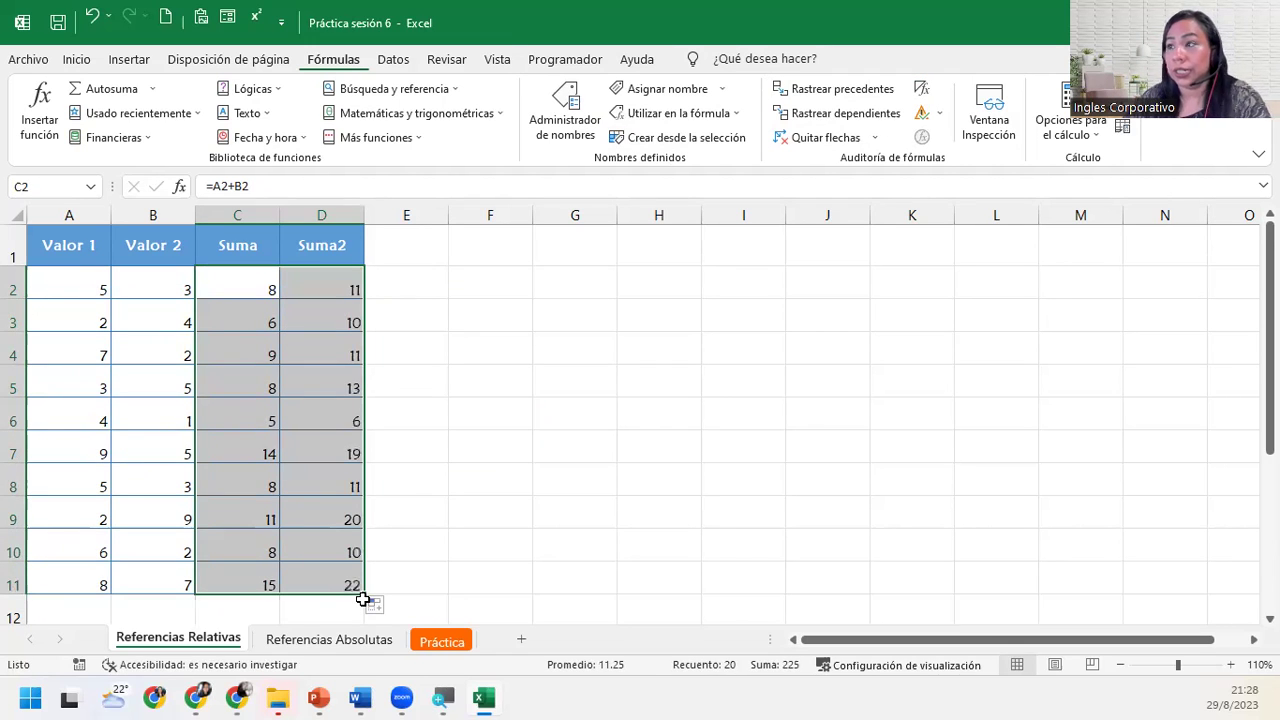
click(301, 283)
click(303, 350)
click(326, 420)
click(326, 483)
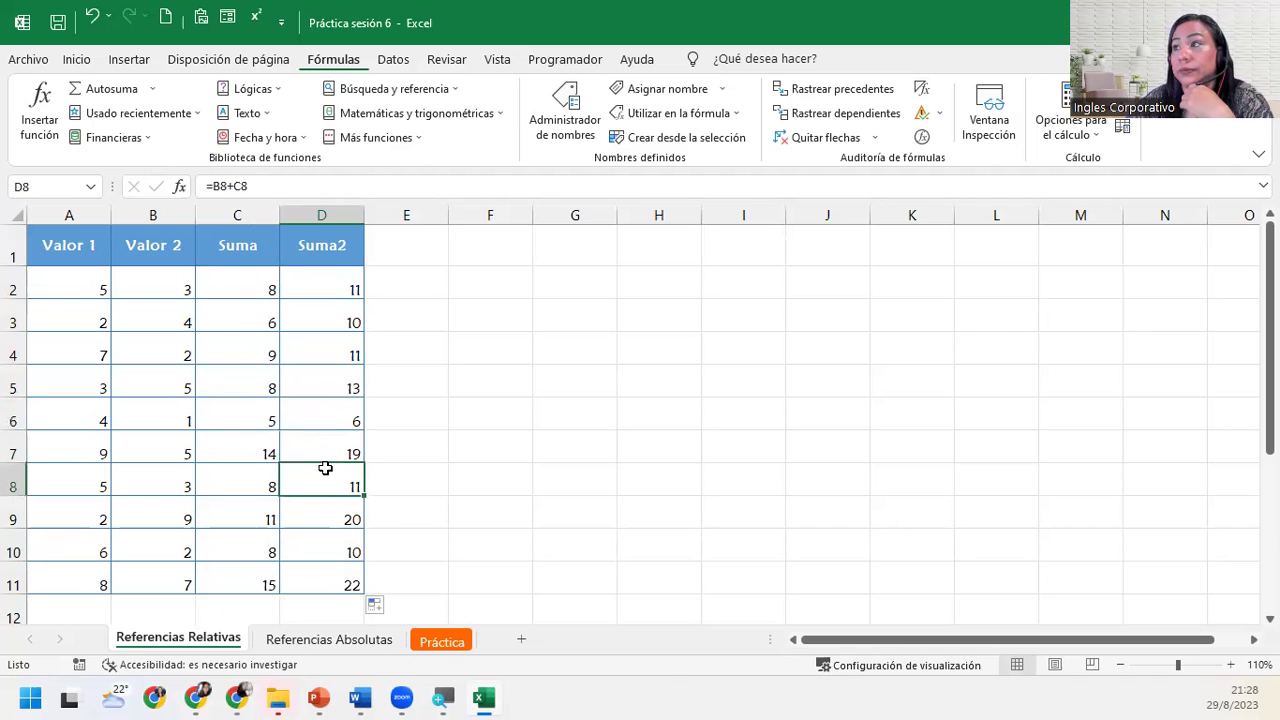
double_click(329, 286)
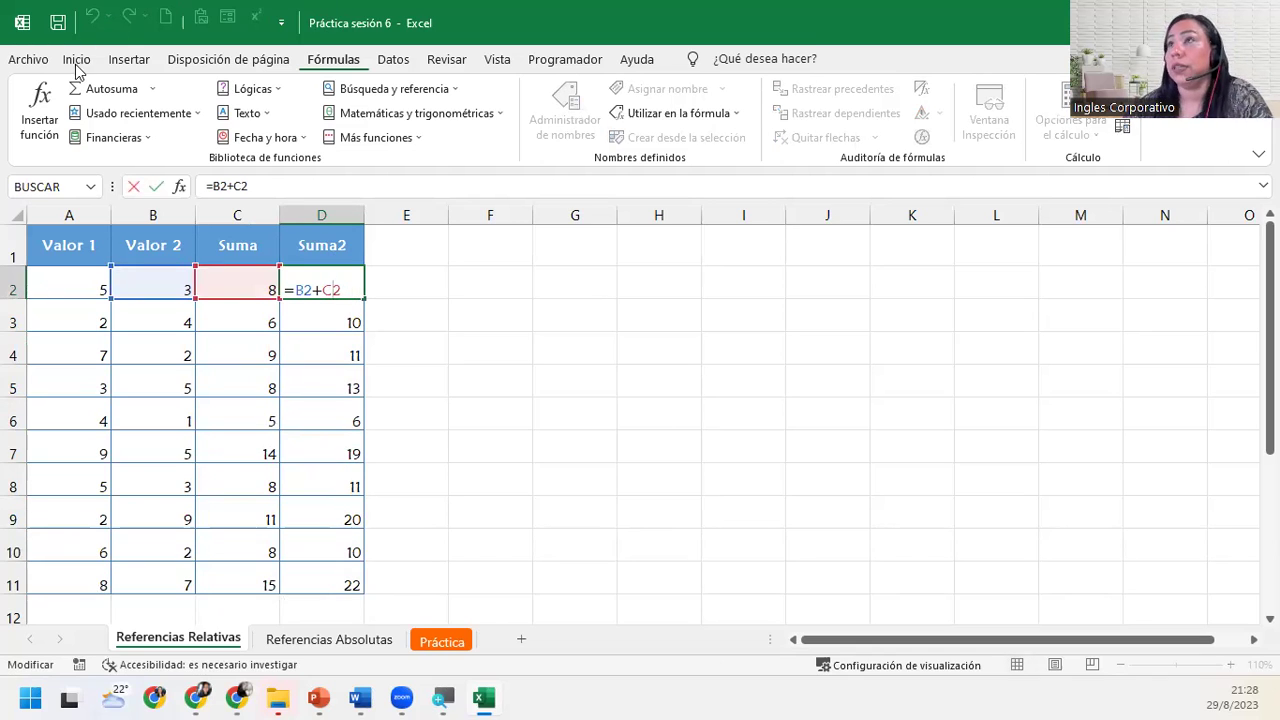
Undo the copy into Suma2 and redo the Suma fill of C3:C11.
key(Escape)
key(ctrl+z)
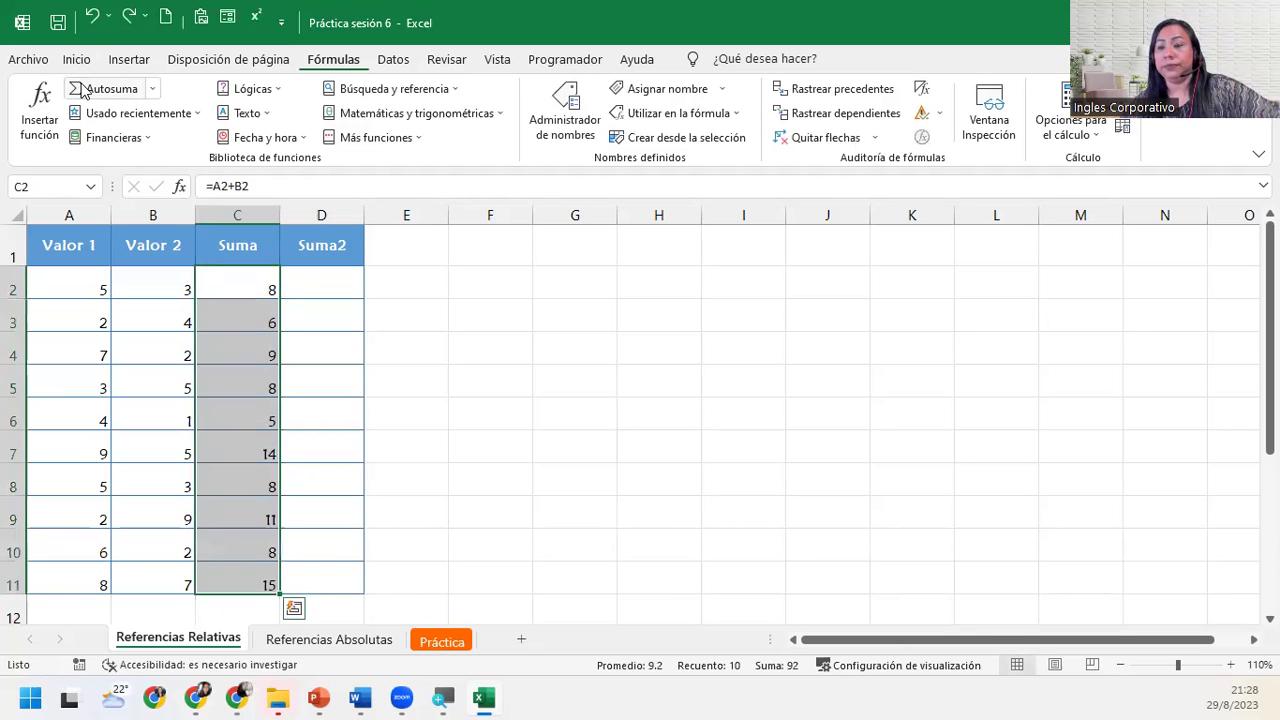
key(ctrl+z)
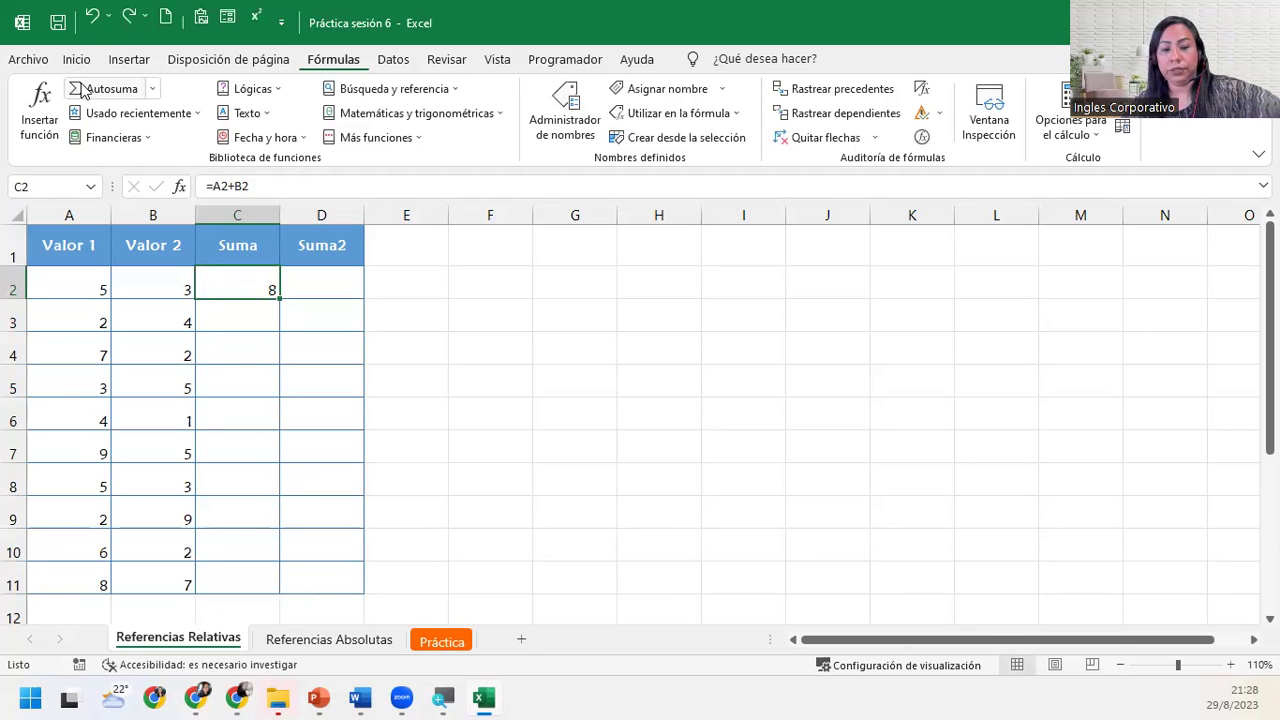
key(ctrl+y)
Copy C2's formula into D2, fill it down to D11, and open D6's =B6+C6.
click(231, 281)
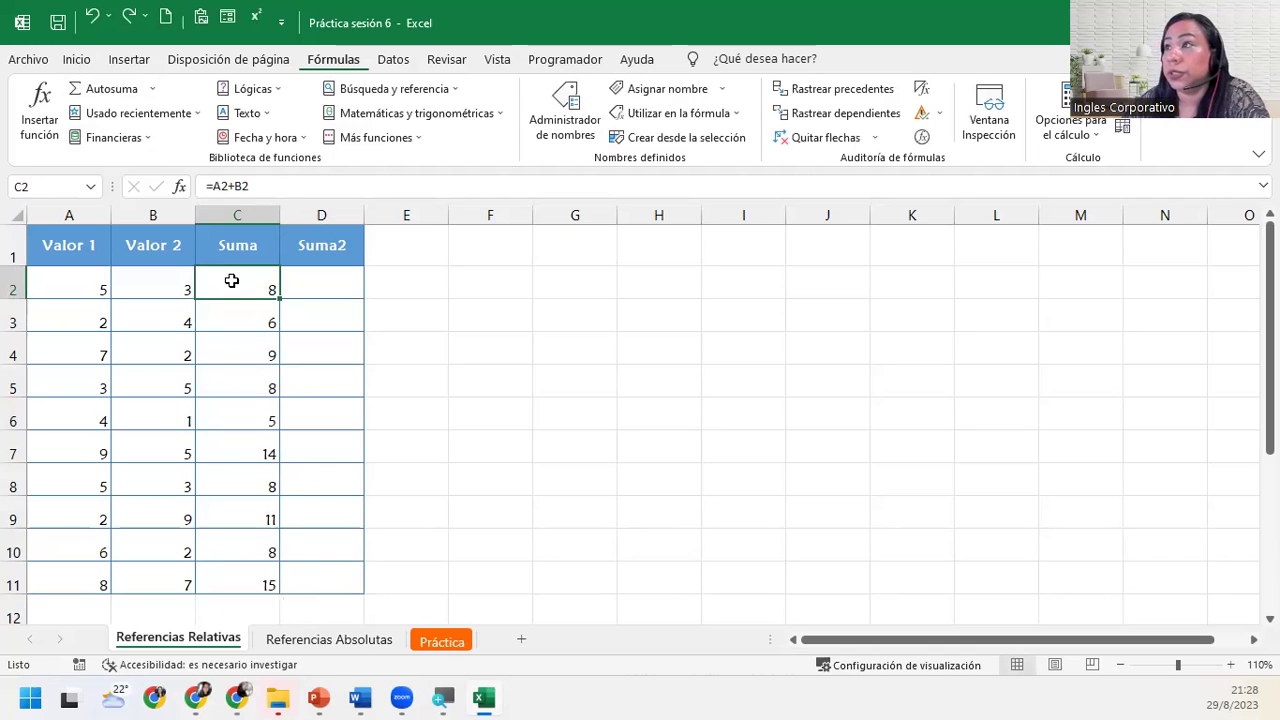
drag(280, 298, 362, 303)
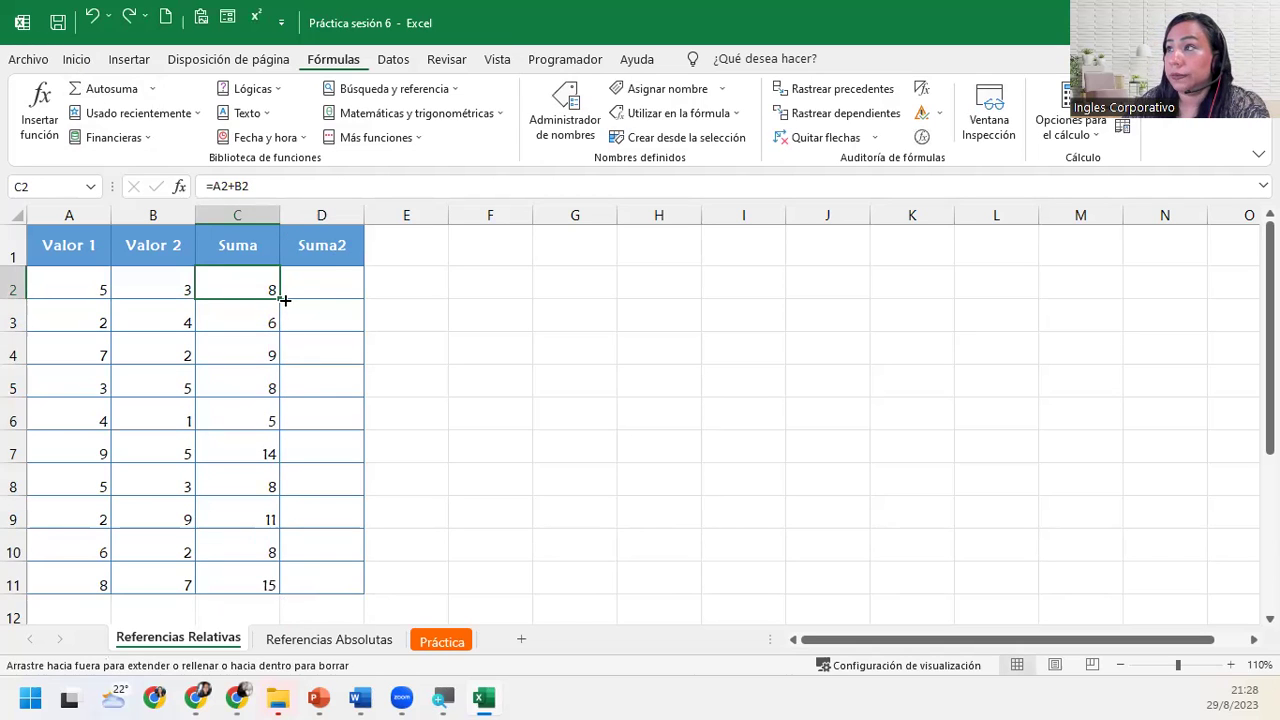
click(343, 284)
double_click(363, 298)
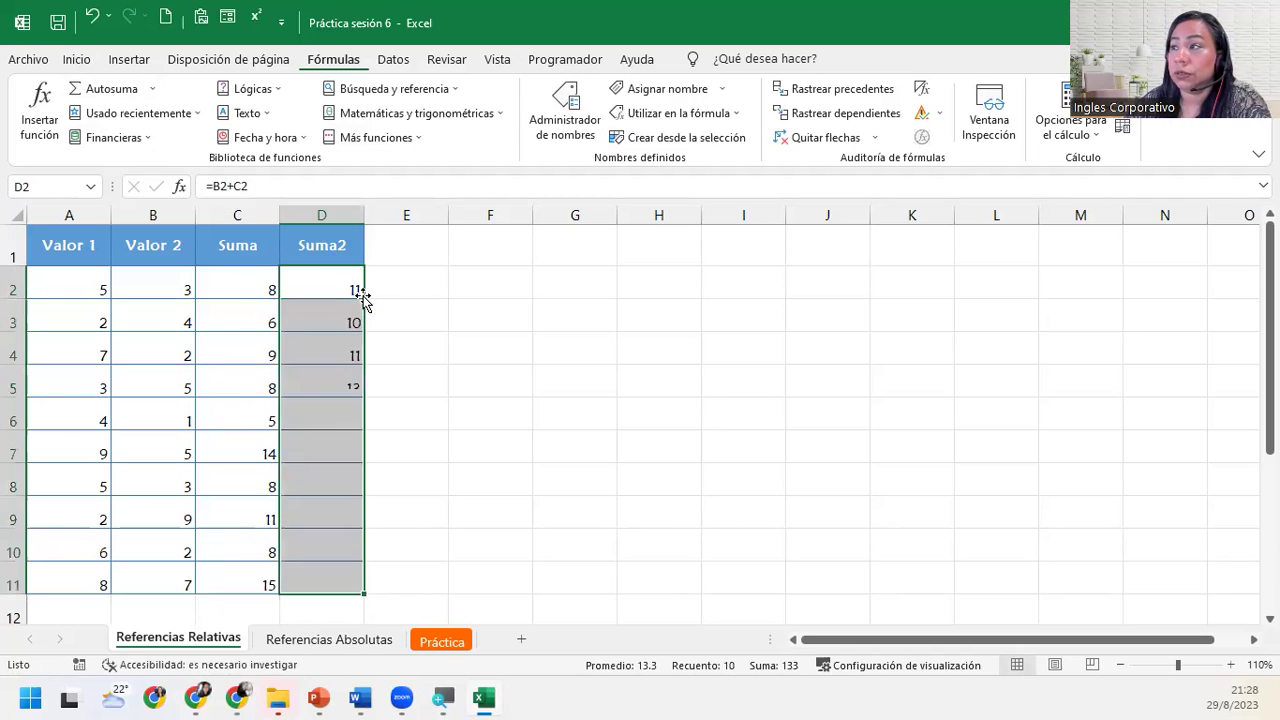
double_click(340, 405)
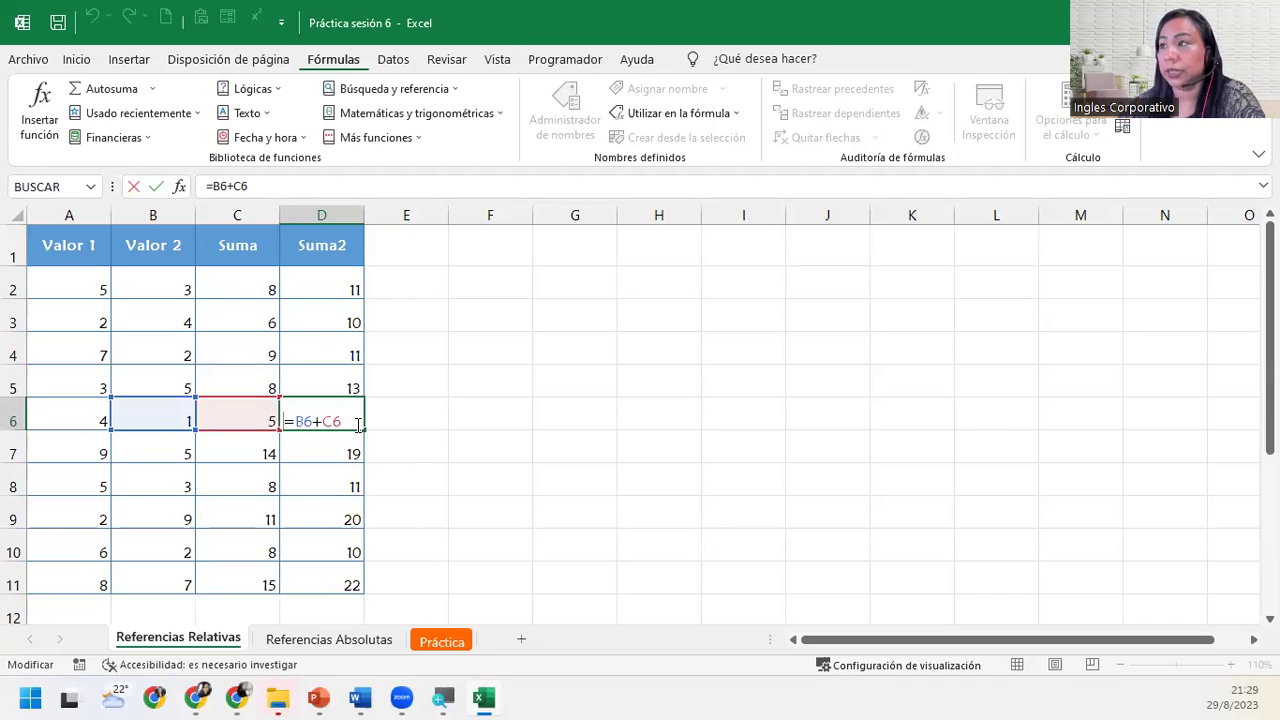
Confirm D6's formula =B6+C6 unchanged and scroll over the Suma2 results.
click(357, 420)
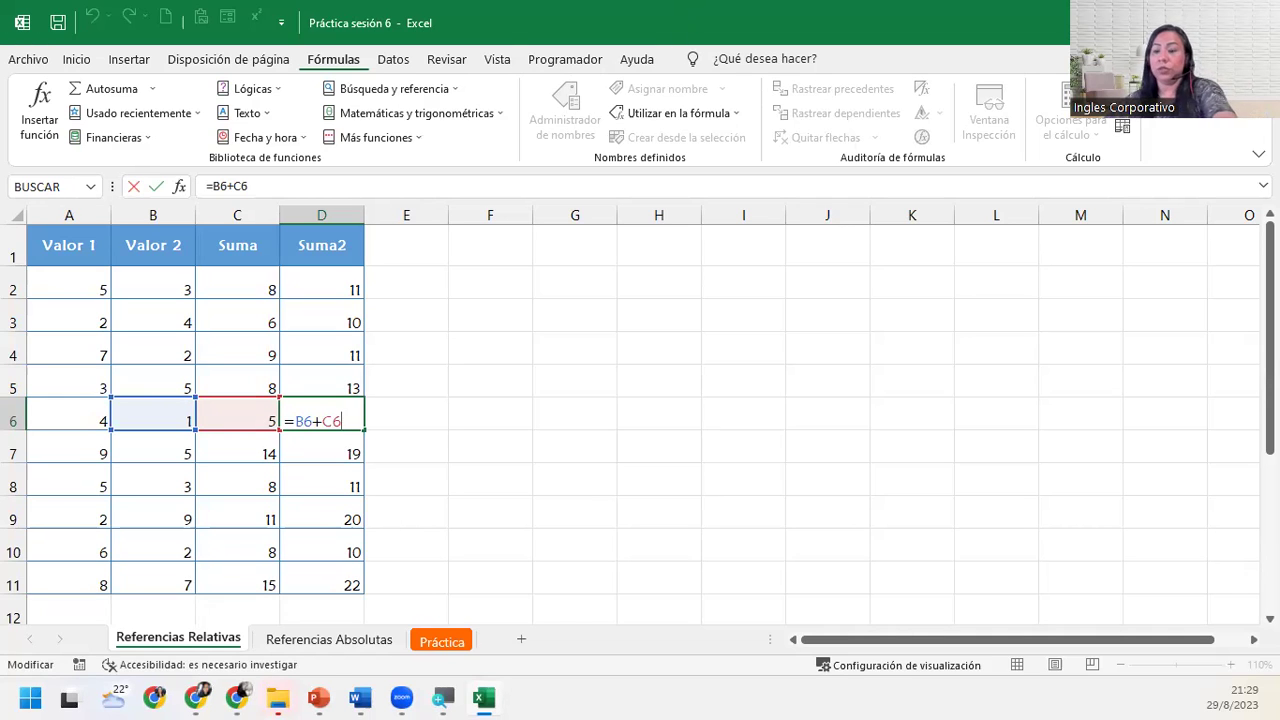
key(Return)
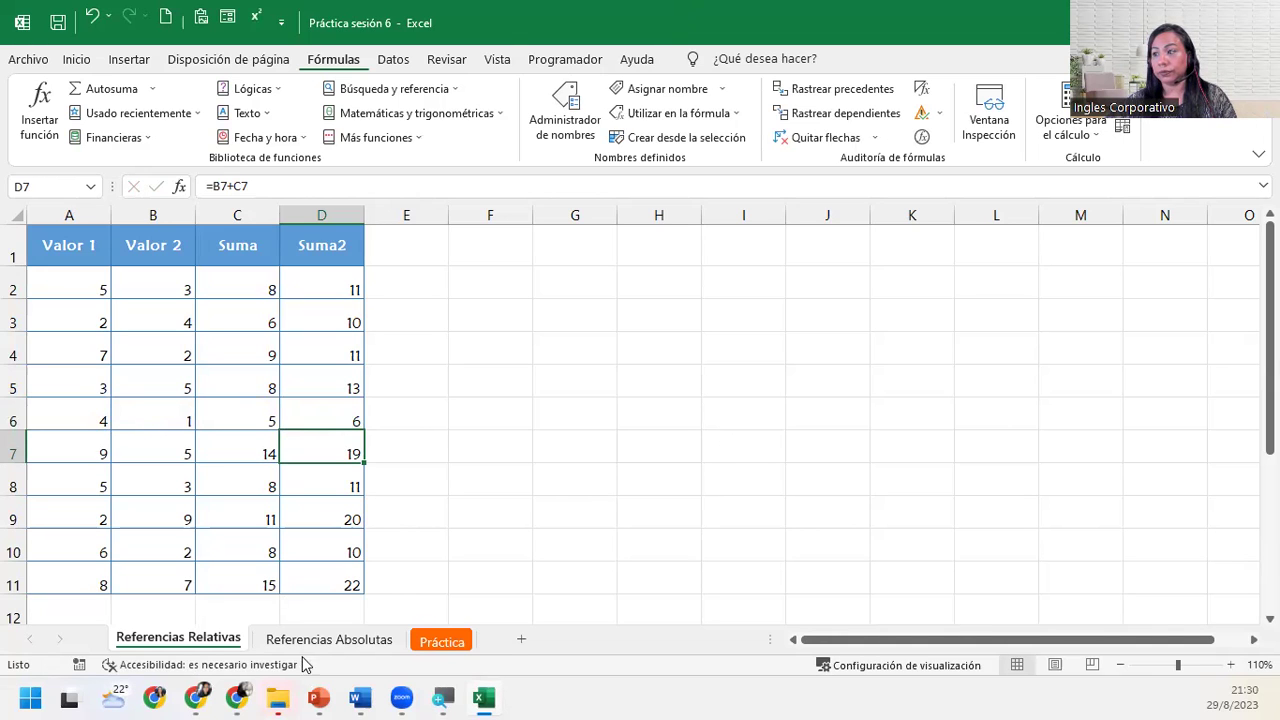
scroll(353, 449, down, 5)
scroll(353, 449, up, 1)
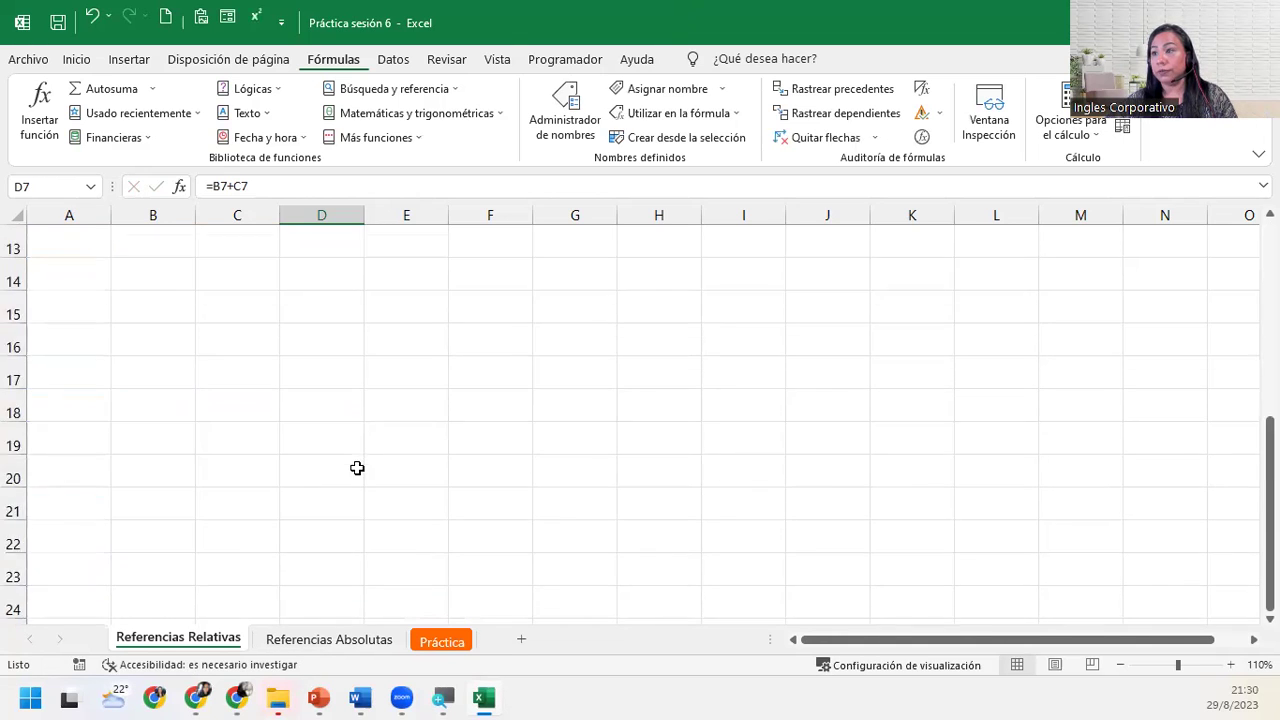
scroll(357, 469, up, 4)
On the Referencias Absolutas sheet, zoom out to 110% to show the A12 note and select Pi in F1.
click(341, 647)
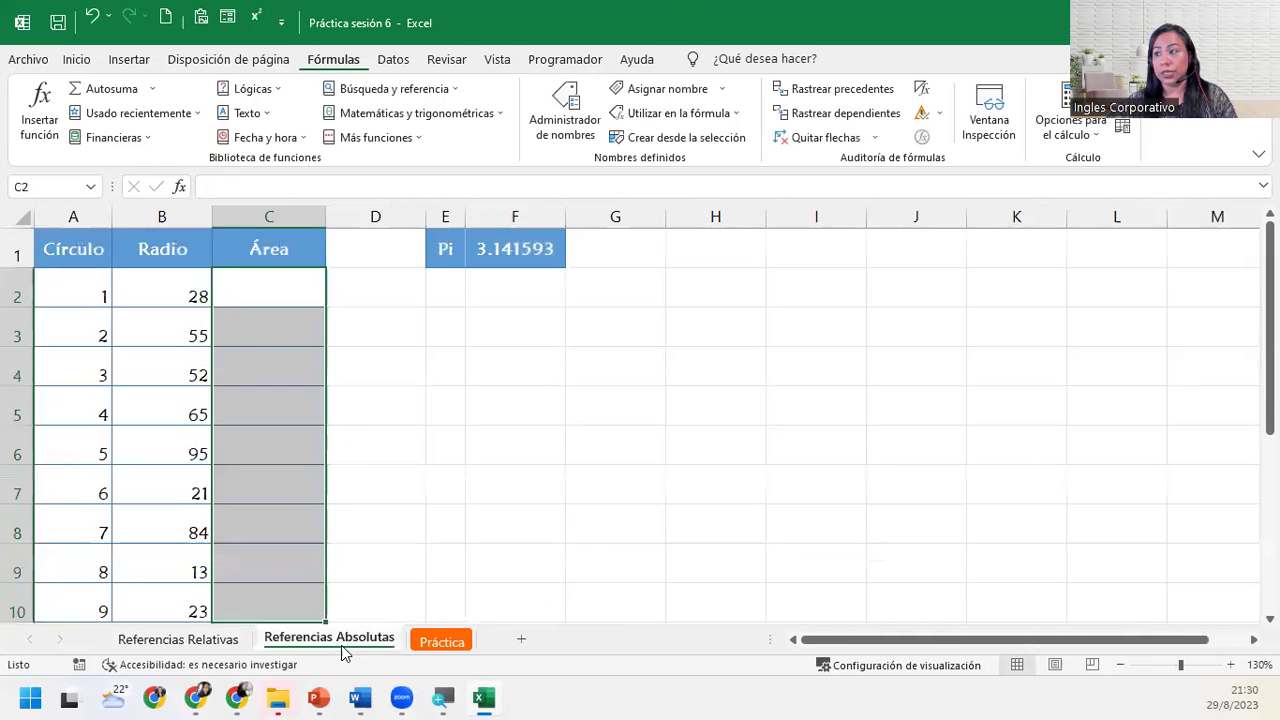
click(286, 290)
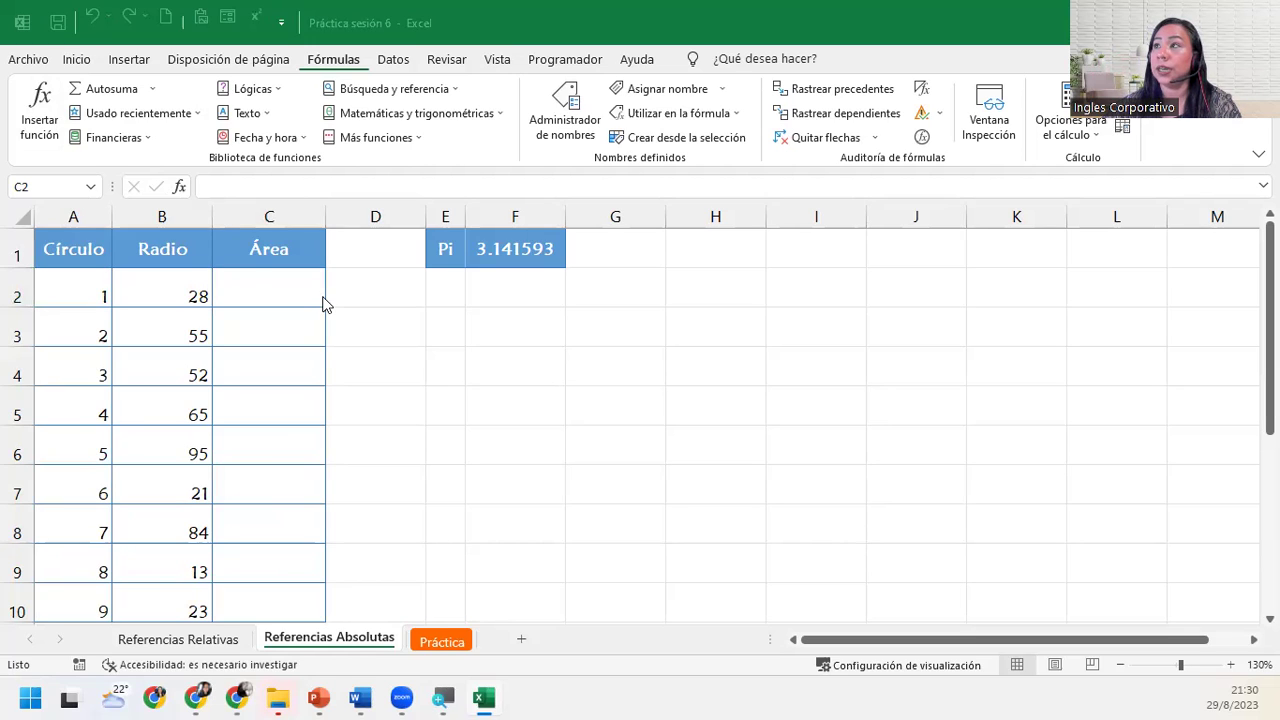
click(294, 286)
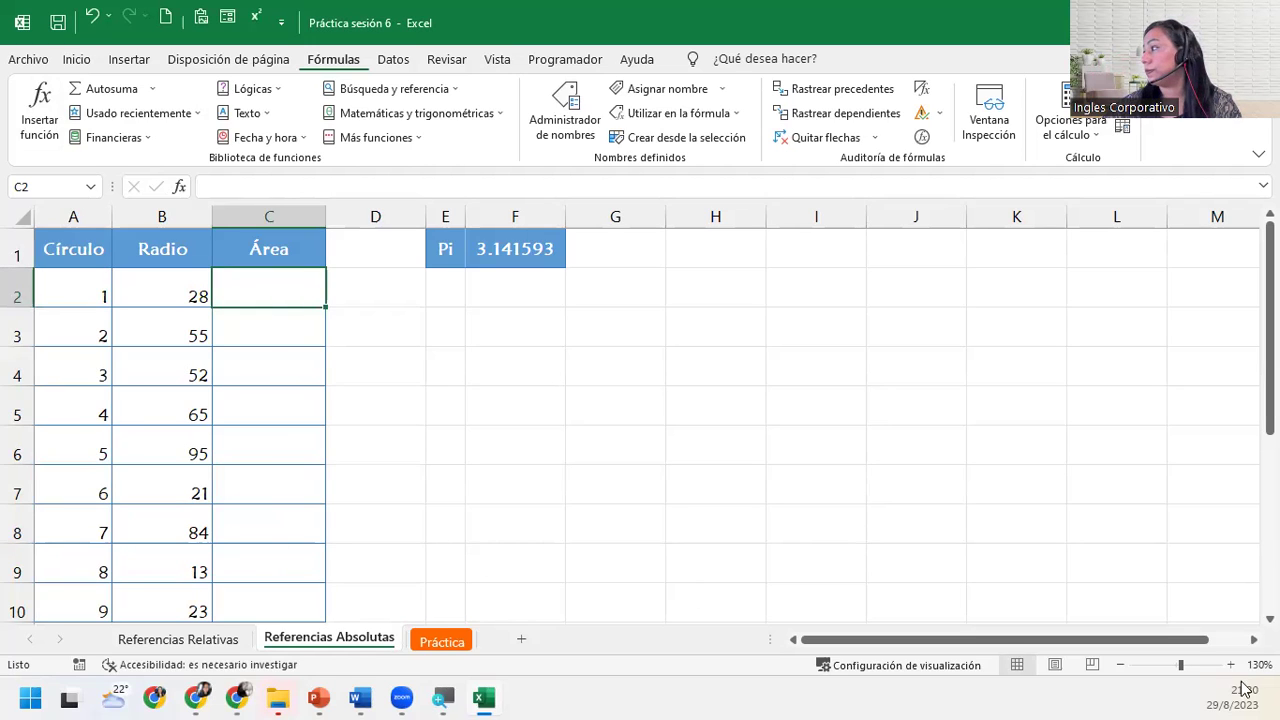
click(1122, 665)
click(1122, 665)
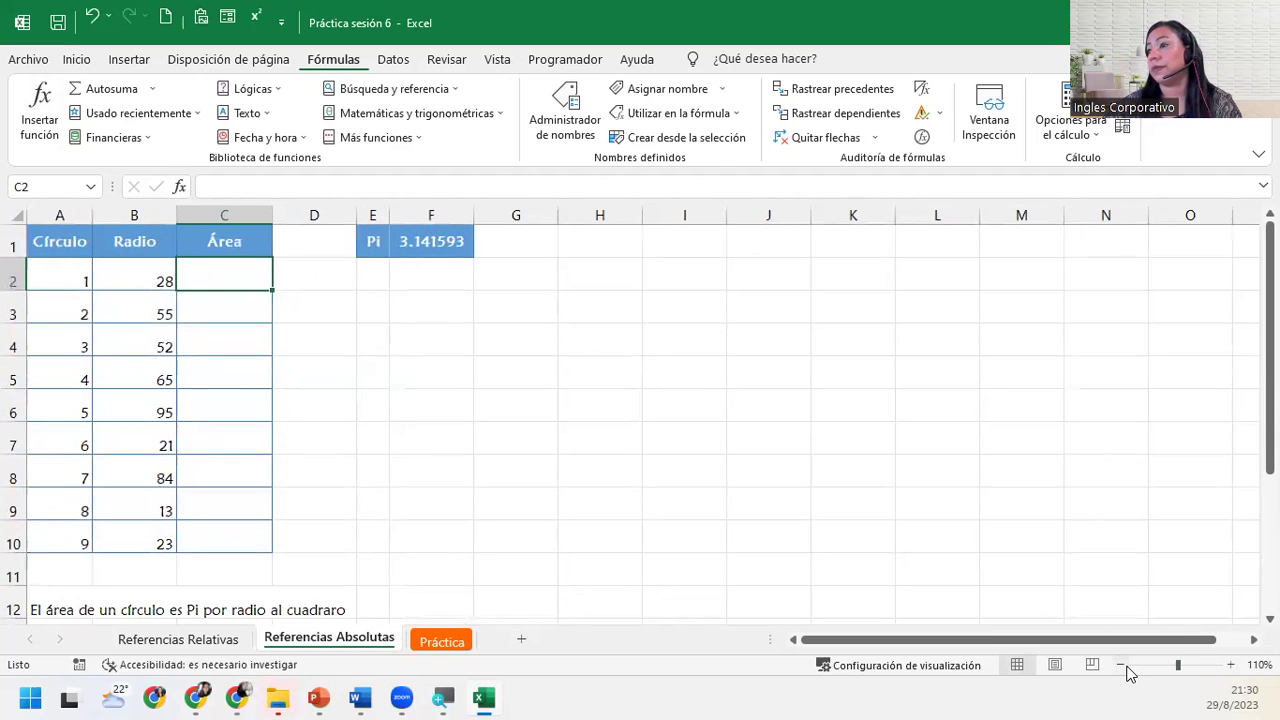
click(47, 603)
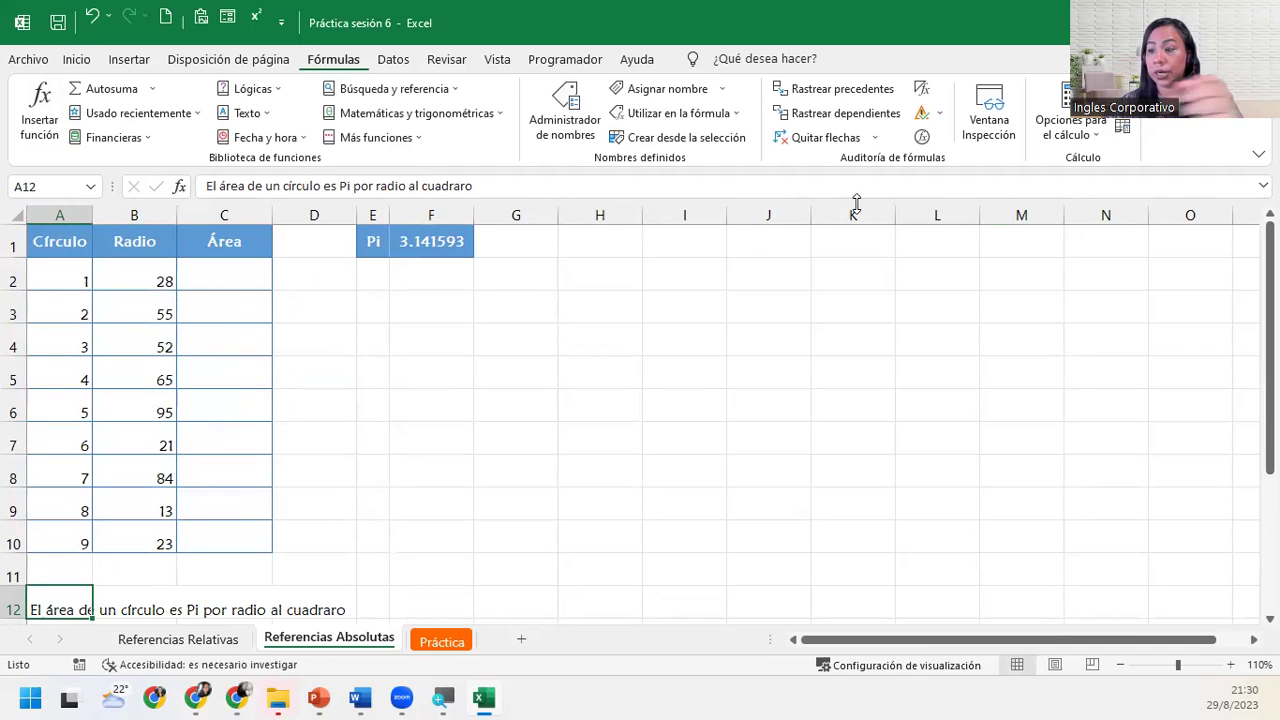
click(434, 242)
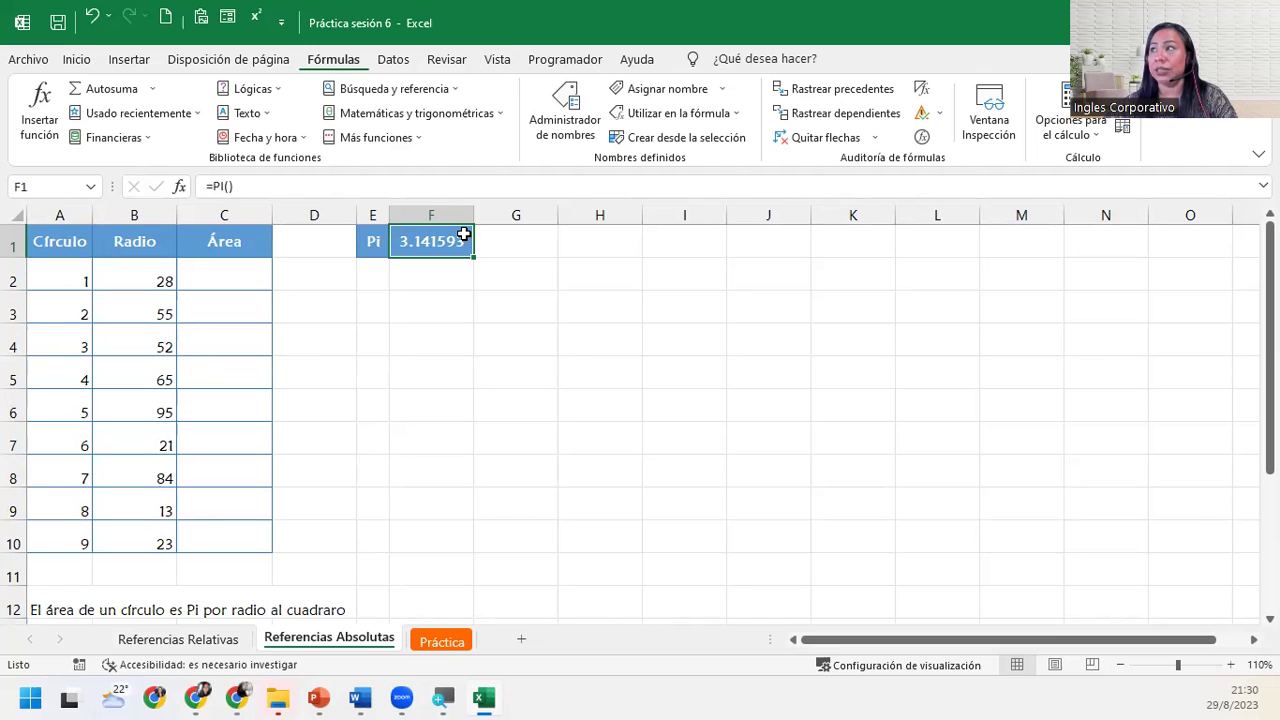
Check that F1 holds the =PI() formula, leave it unchanged, and reselect F1.
double_click(463, 234)
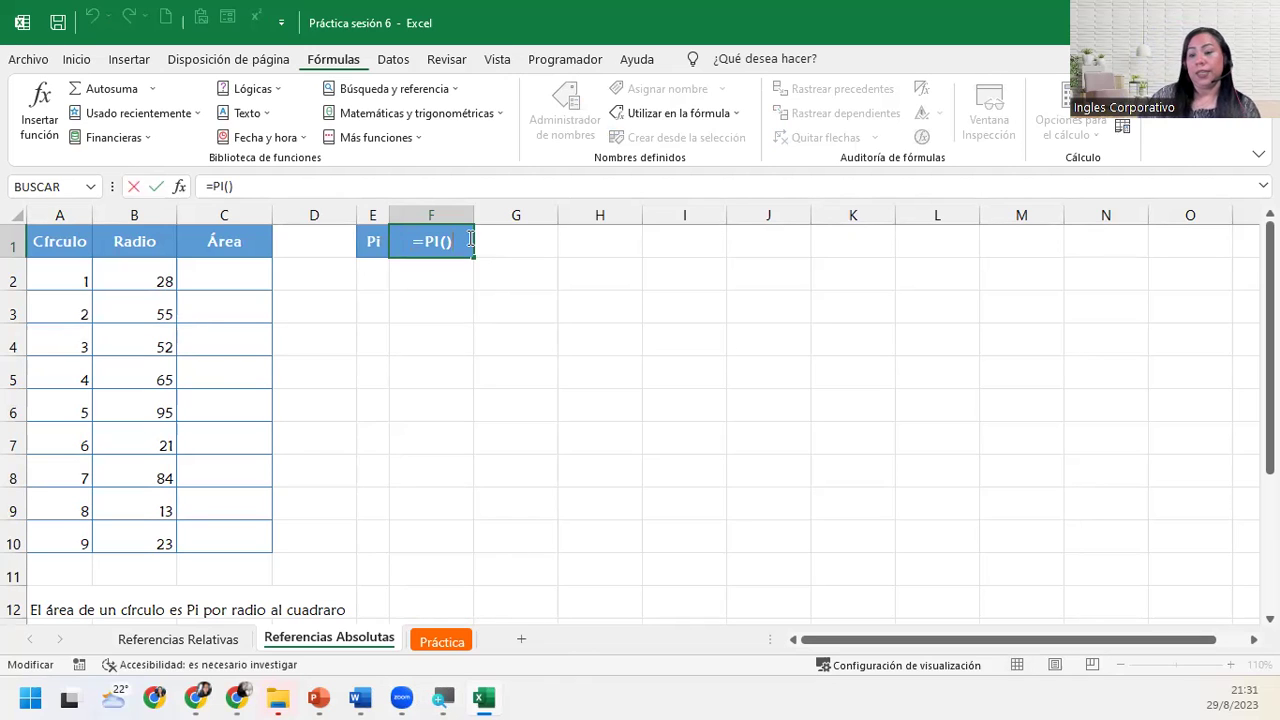
key(Return)
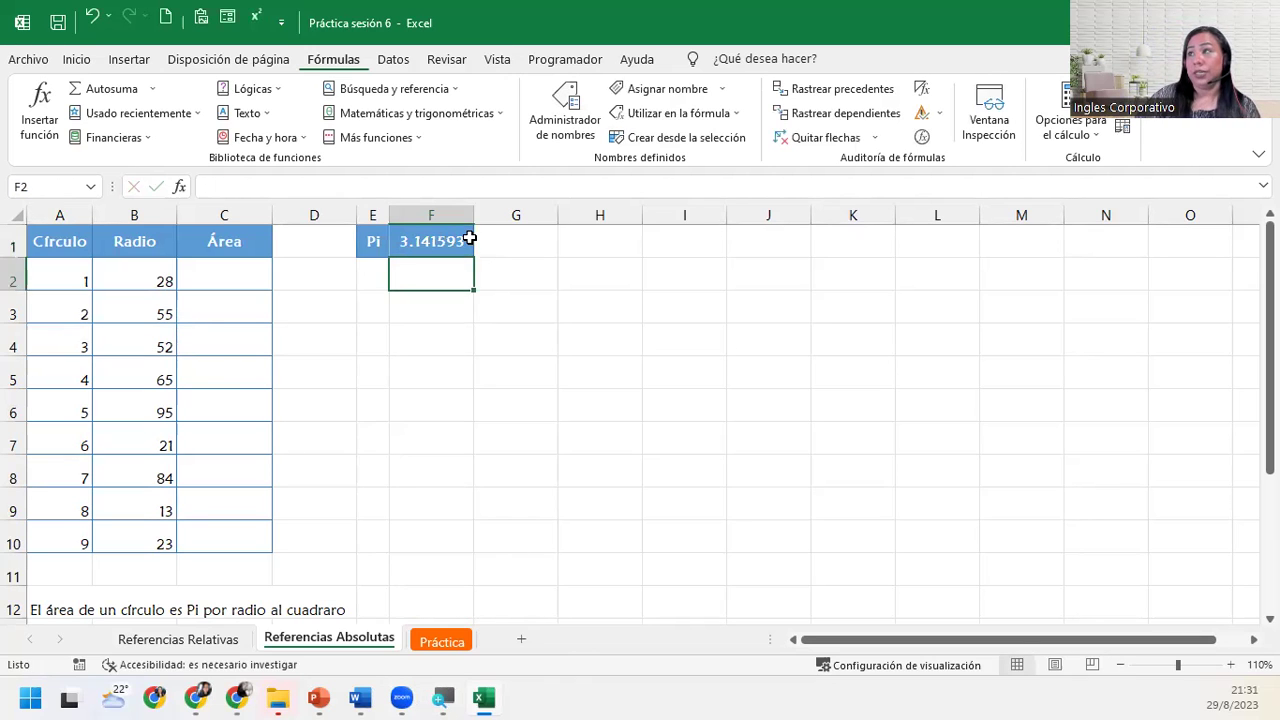
click(469, 238)
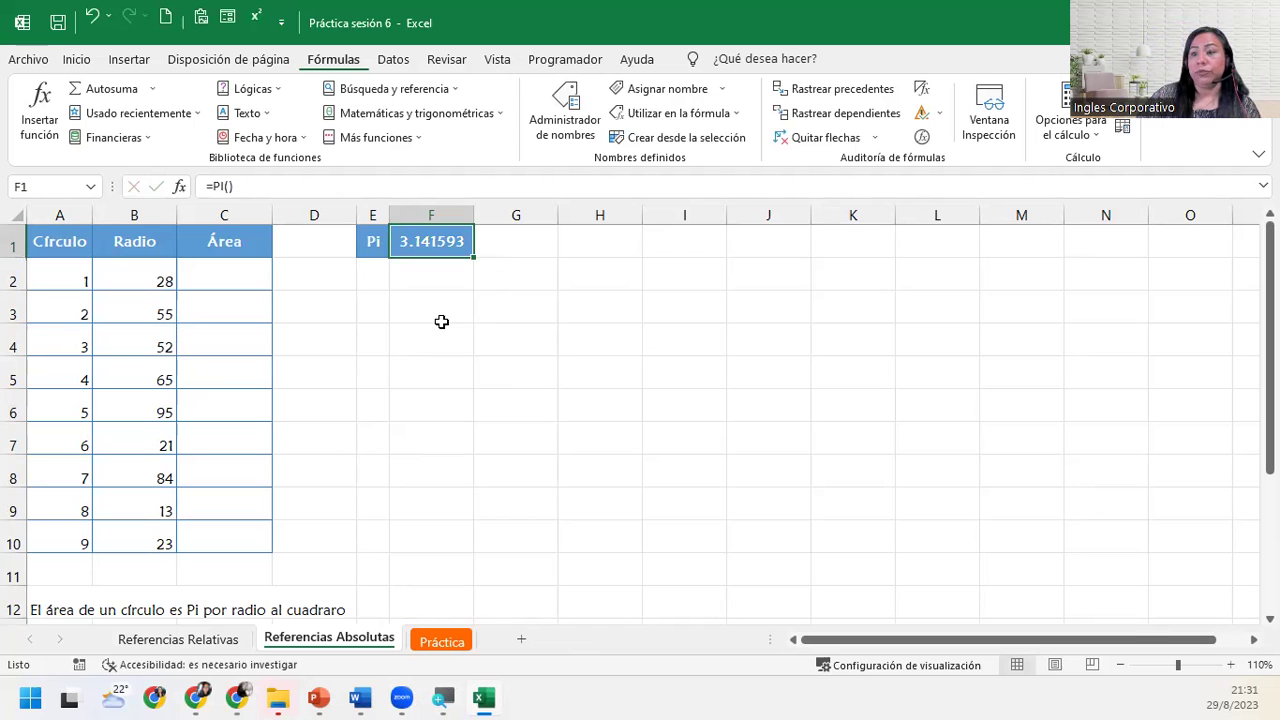
Add several decimal places to Pi in F1, then trim it back to six decimals.
click(76, 60)
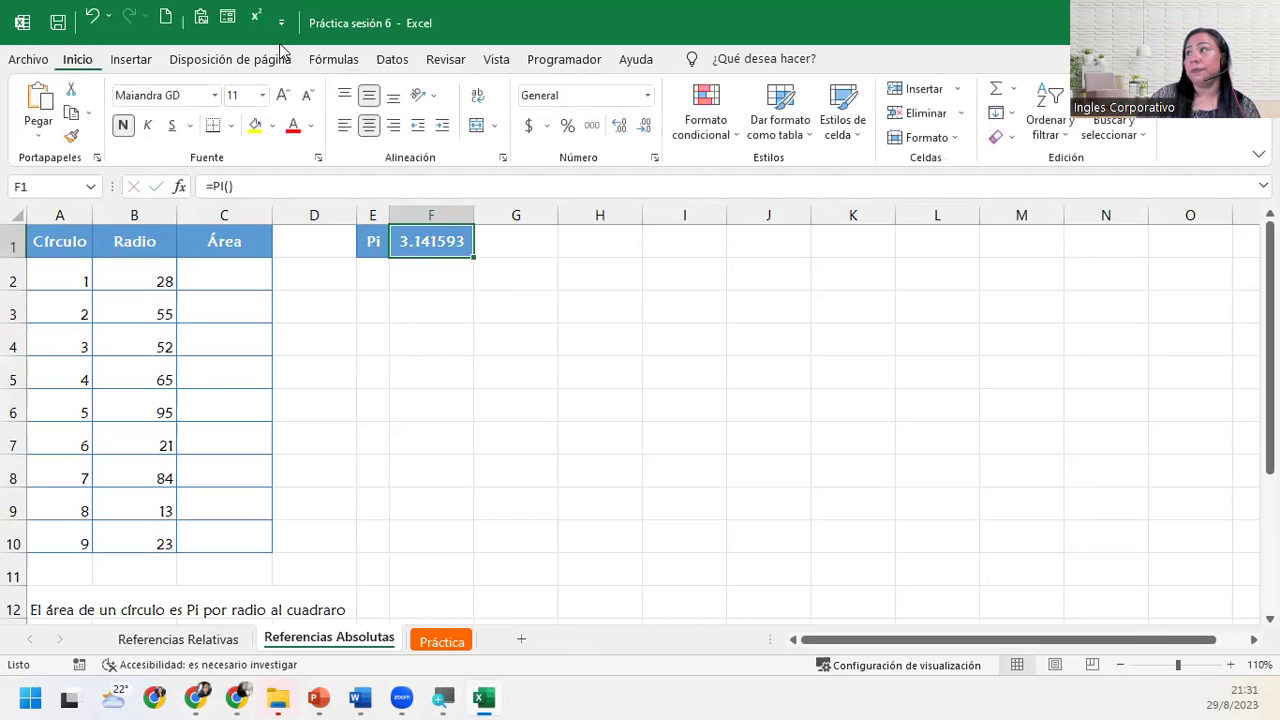
click(618, 126)
click(618, 126)
click(617, 126)
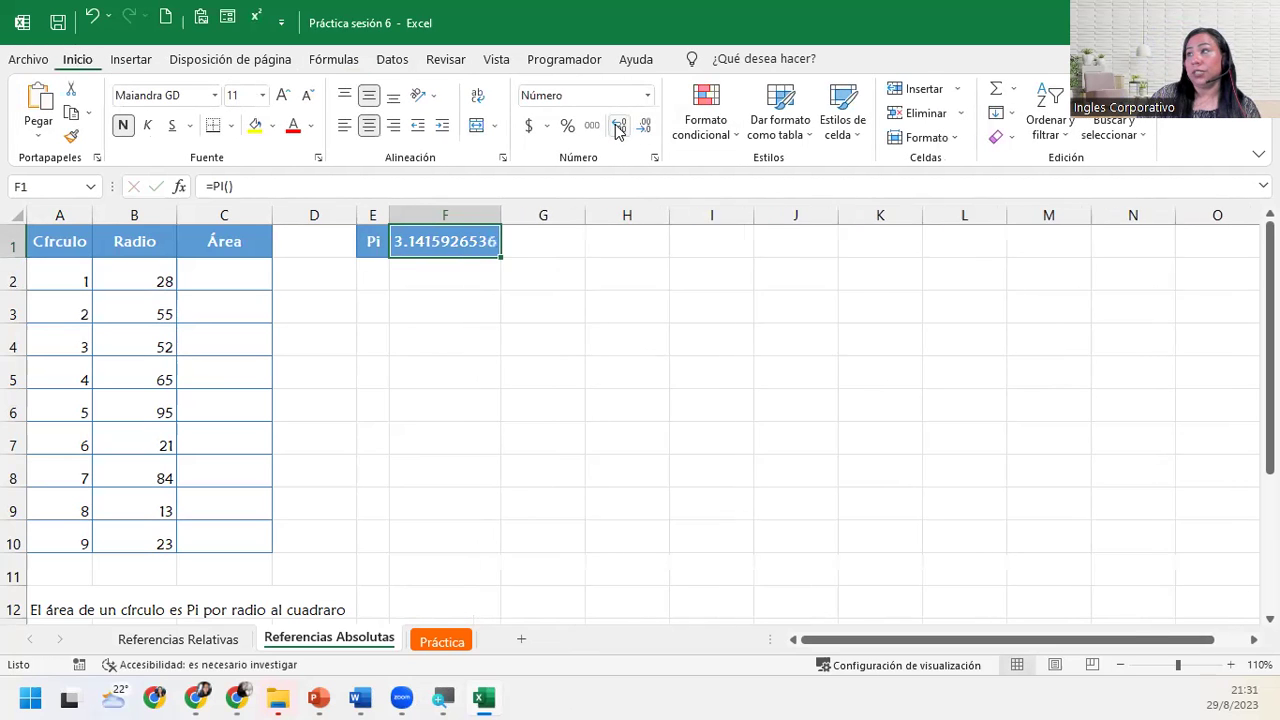
click(617, 126)
click(617, 126)
click(617, 126)
click(617, 126)
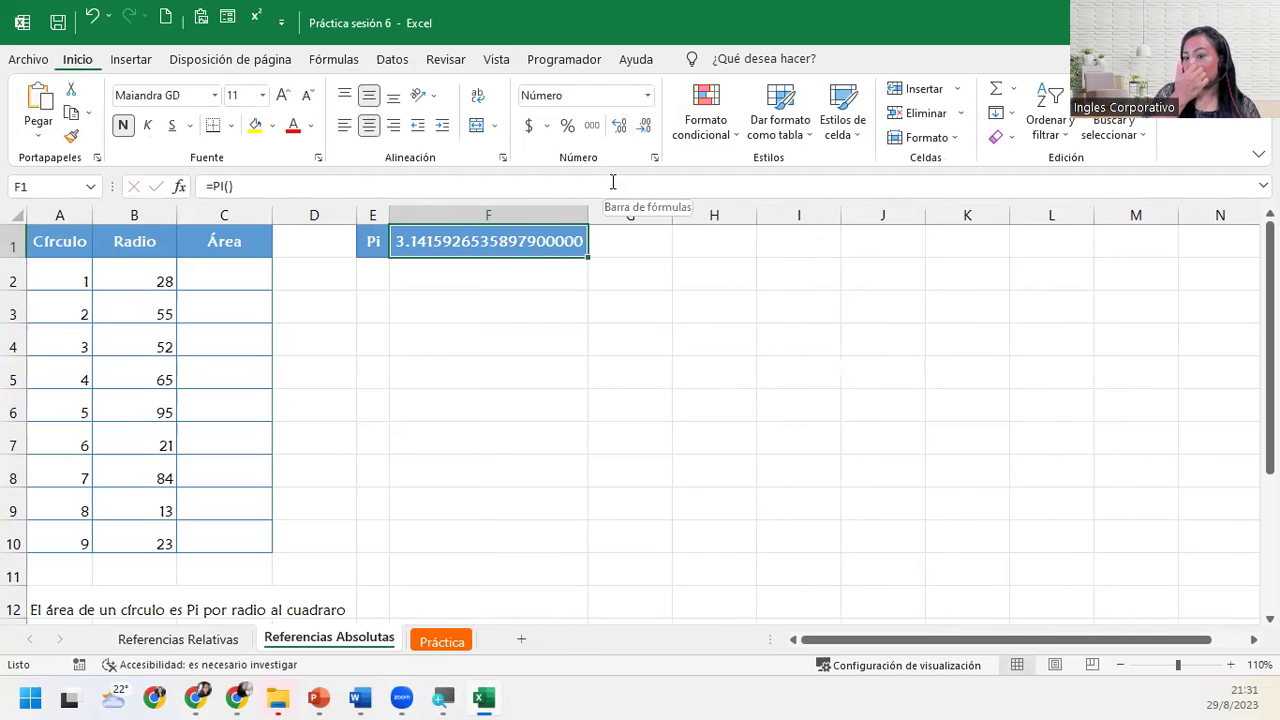
click(645, 127)
click(645, 127)
click(645, 127)
triple_click(645, 127)
triple_click(645, 127)
double_click(645, 127)
click(645, 127)
click(645, 127)
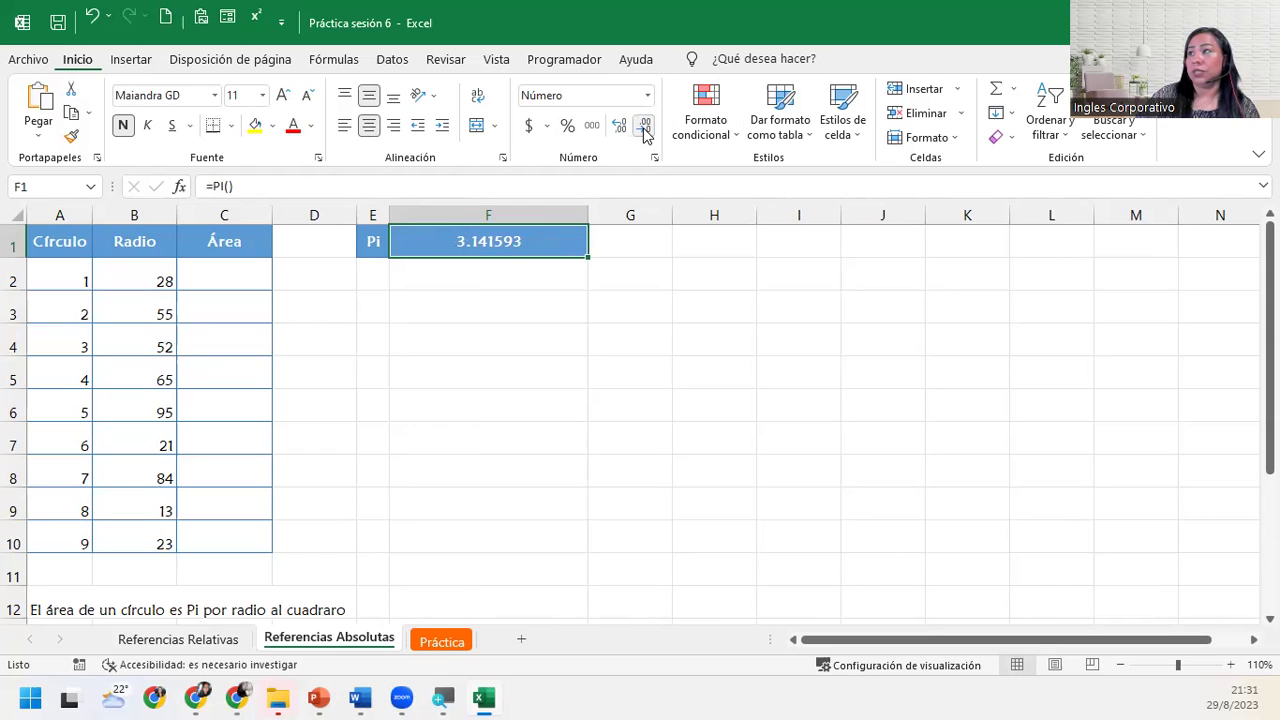
Autofit column F and settle F1's display at four decimals, showing 3.1416.
double_click(589, 215)
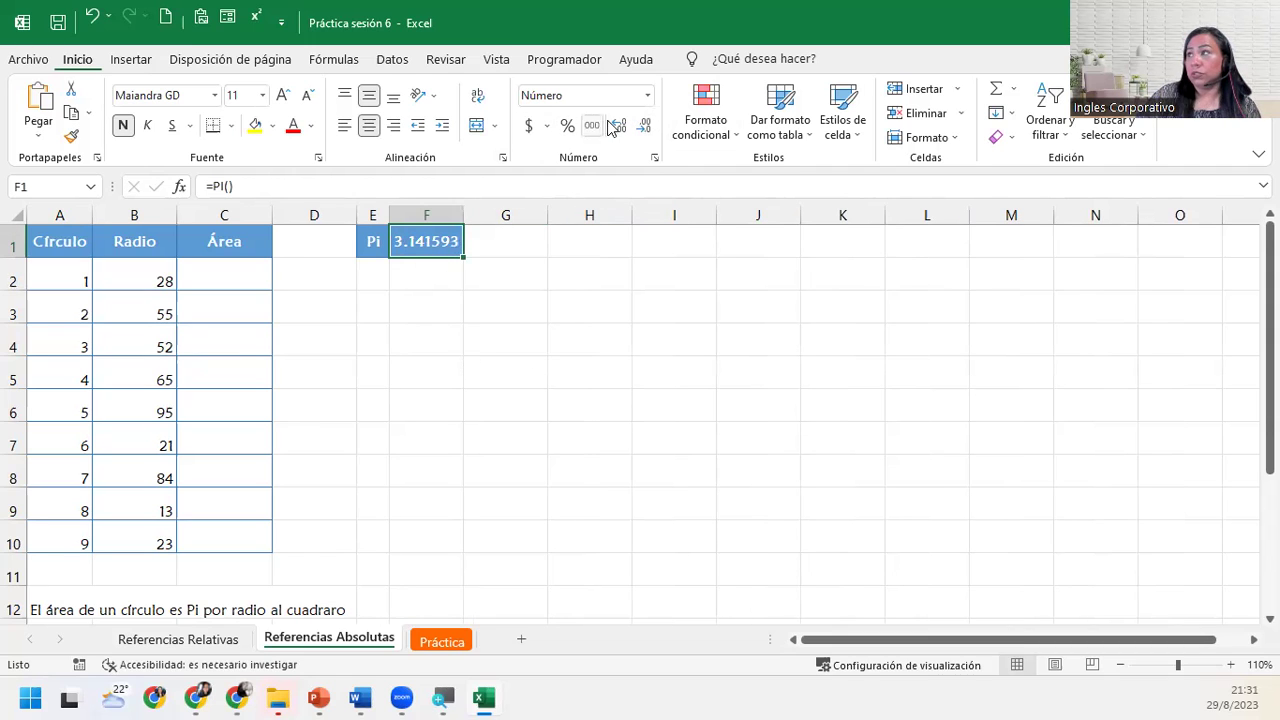
click(645, 127)
click(645, 127)
click(645, 127)
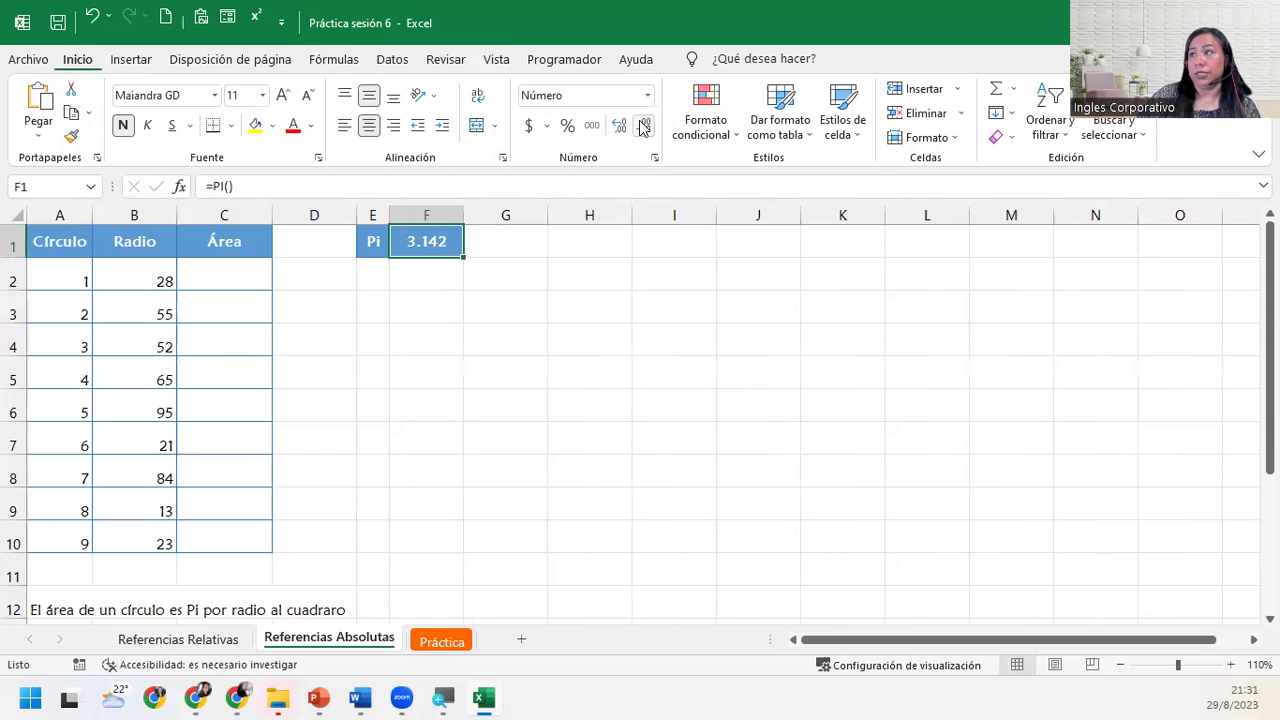
click(619, 127)
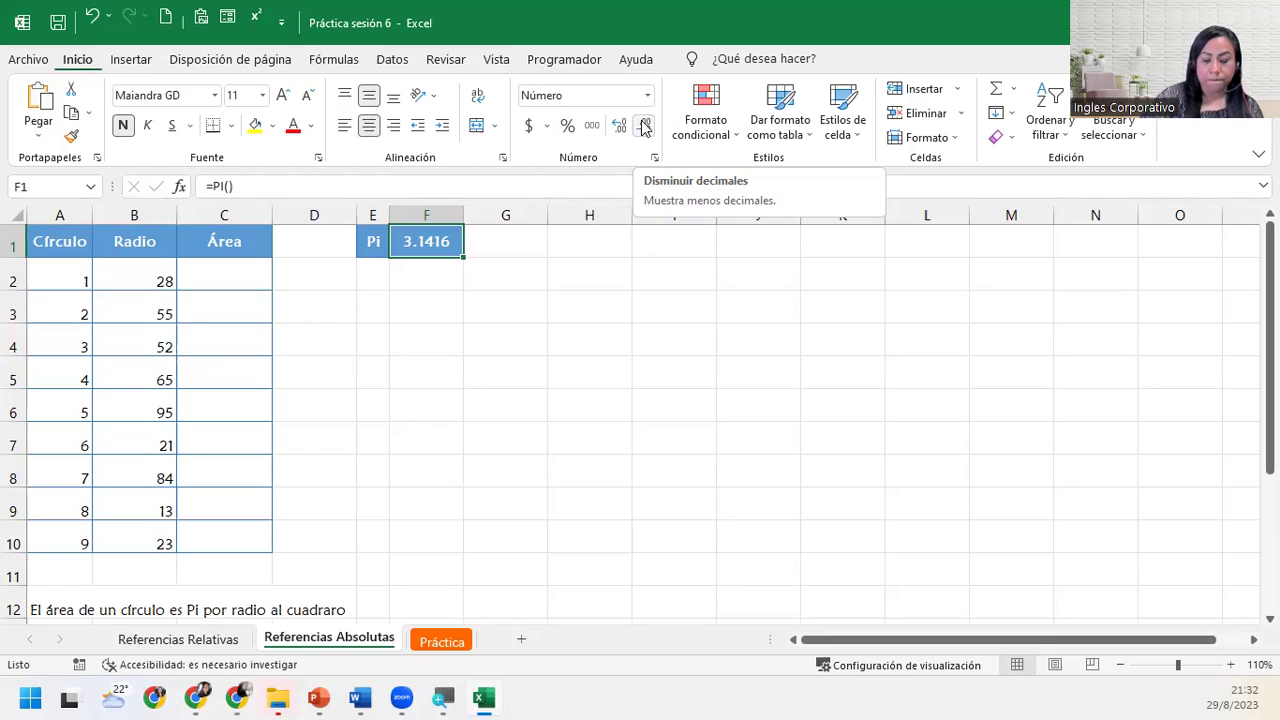
click(198, 270)
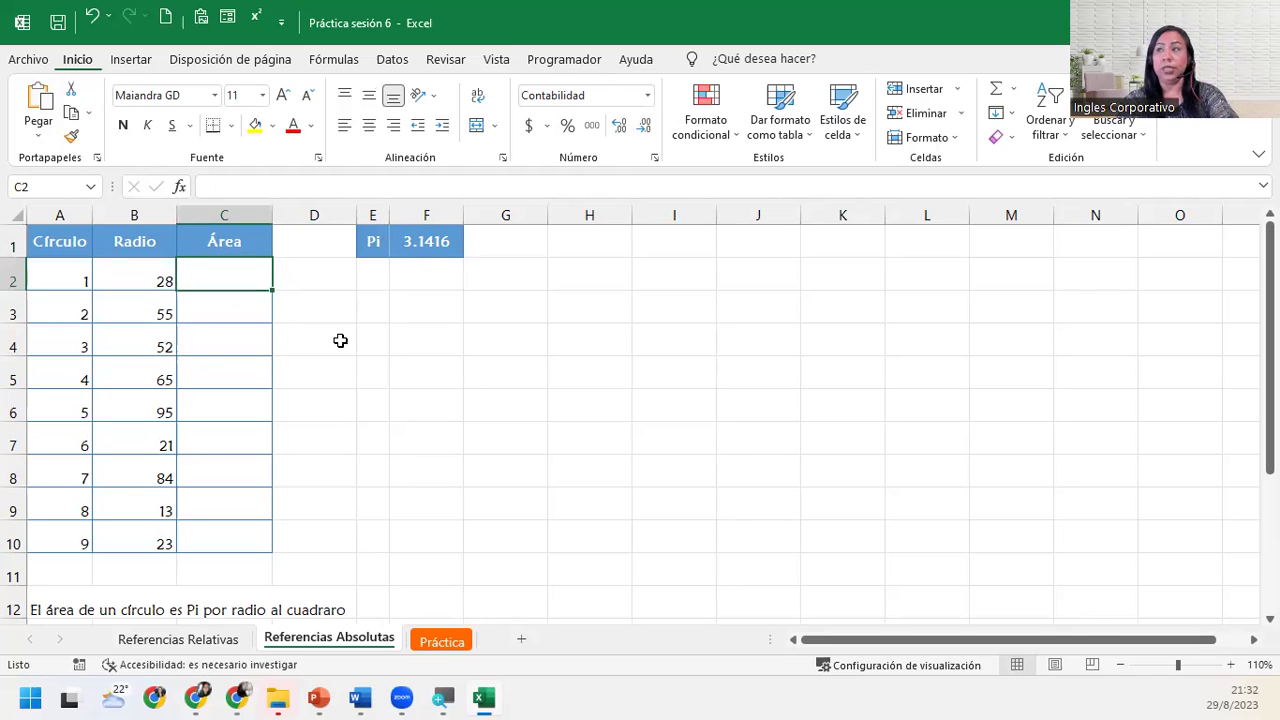
Type =F1*B2^2 into C2, taking Pi from F1 and the radius from B2.
text(=)
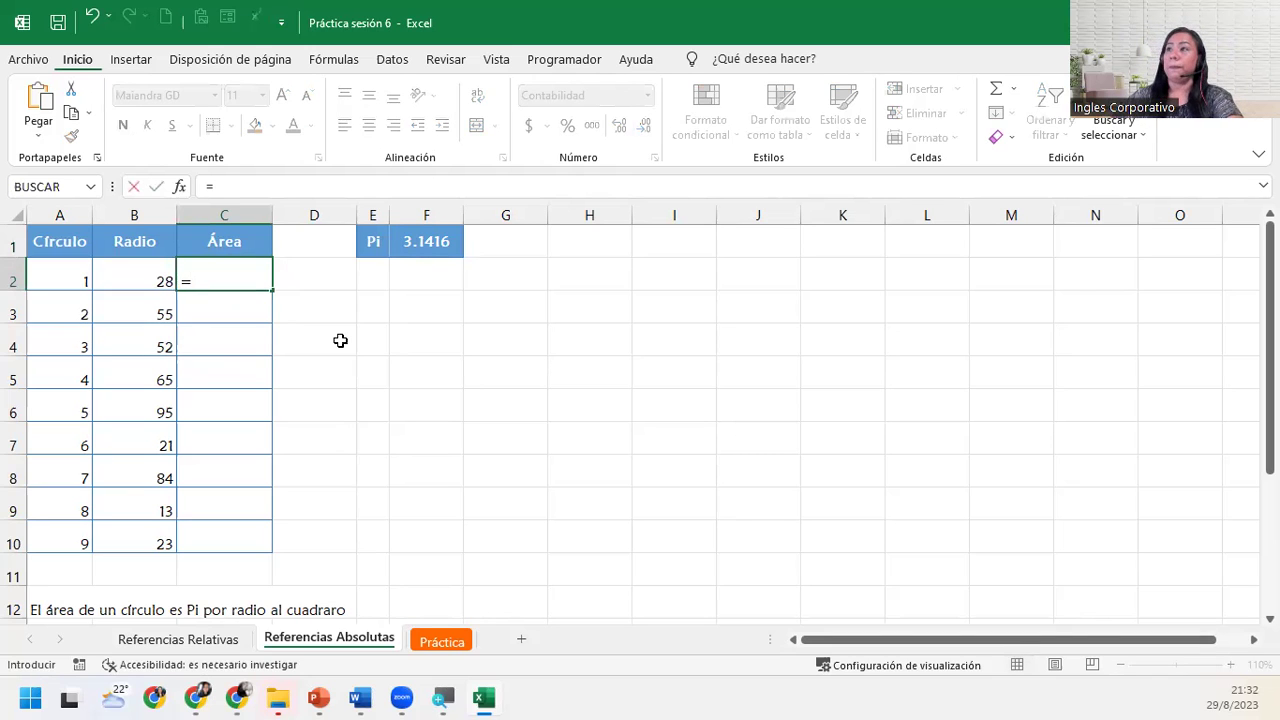
click(424, 243)
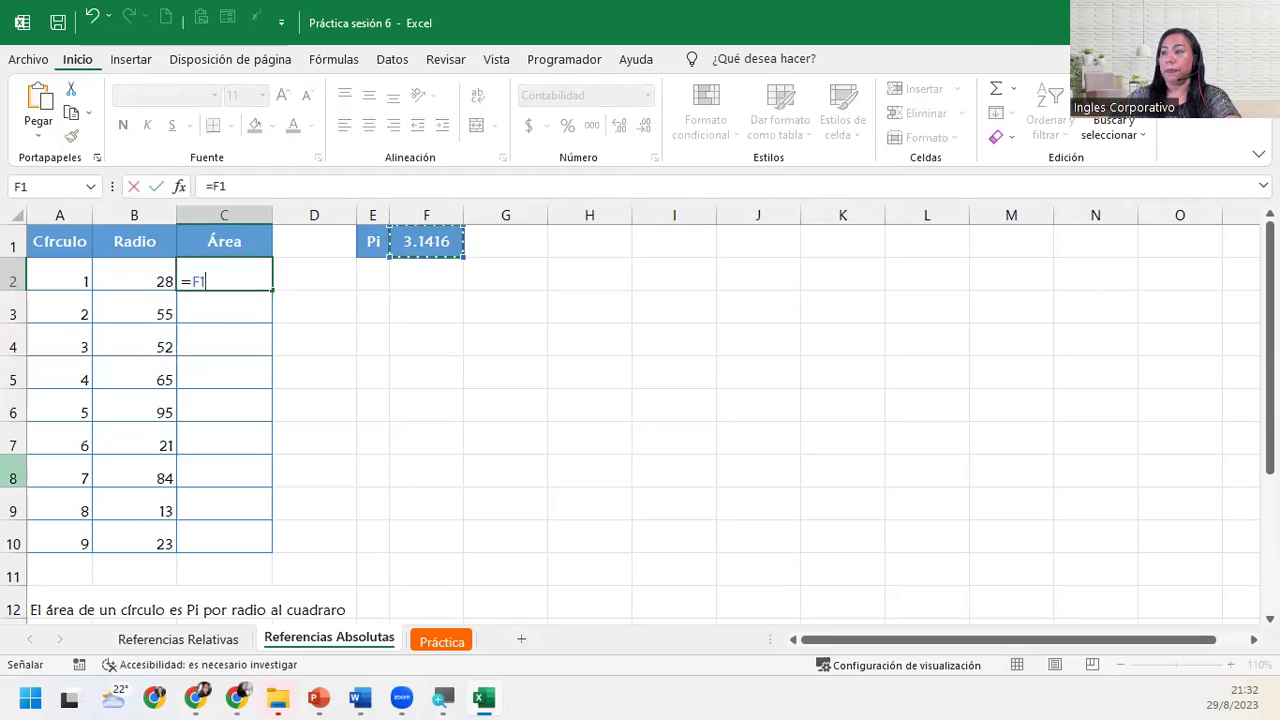
text(*)
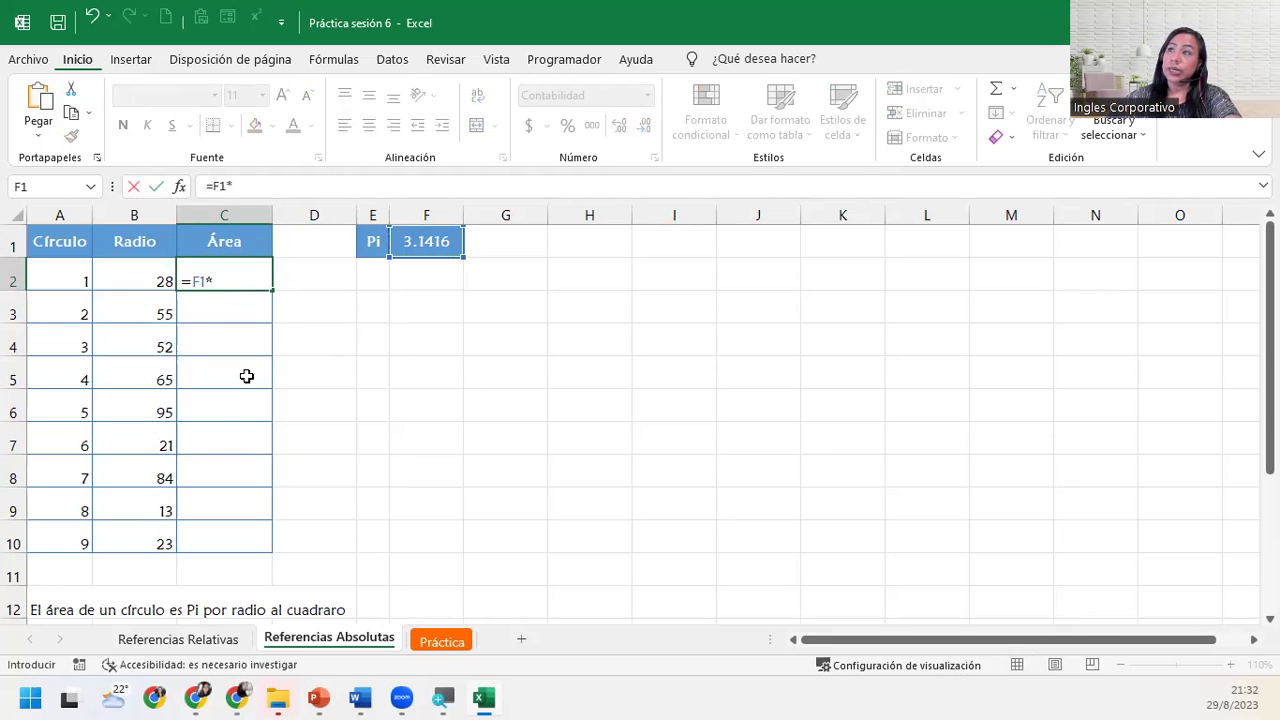
click(122, 284)
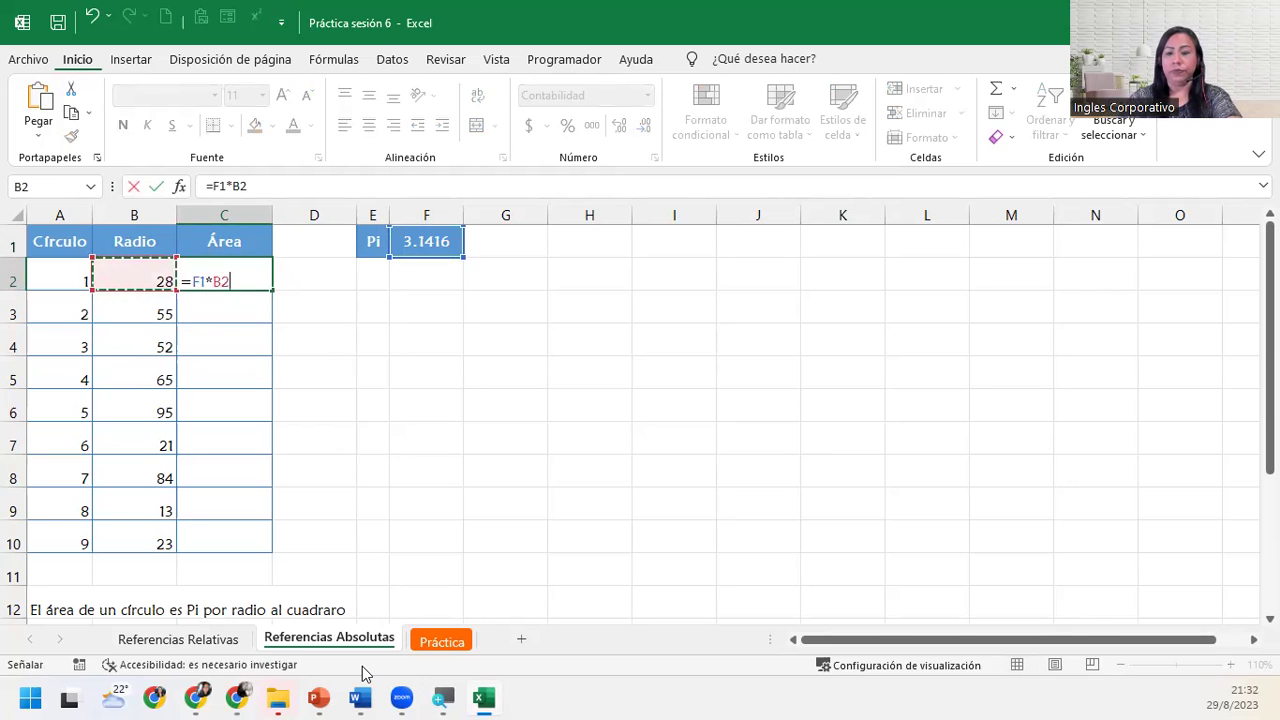
text(^2)
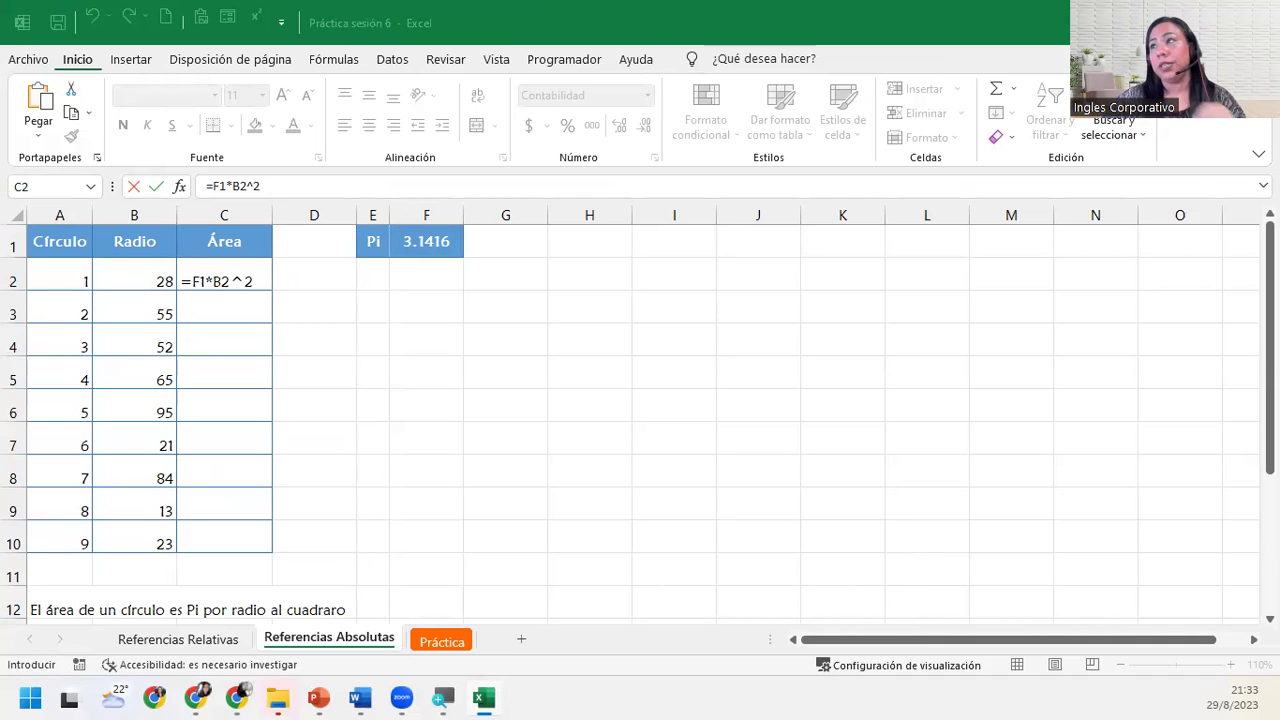
Confirm =F1*B2^2 in C2 so it displays 2,463.01.
click(260, 283)
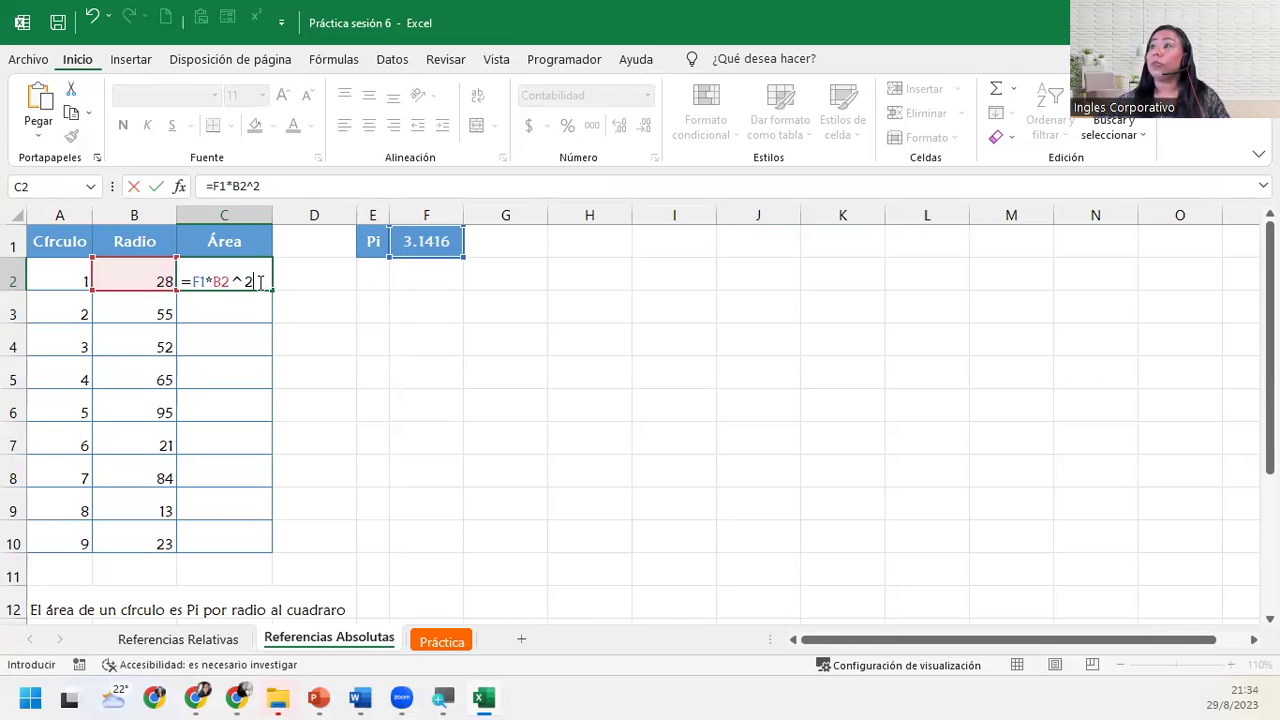
key(Return)
click(257, 282)
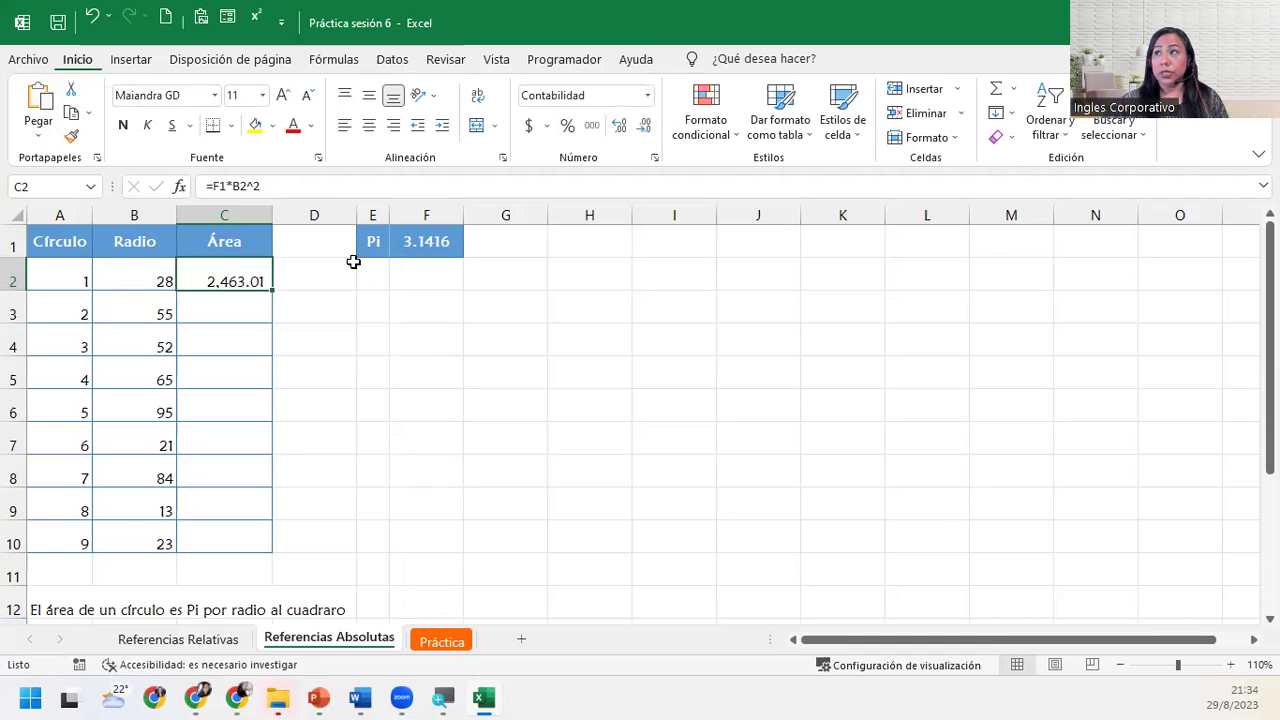
double_click(240, 272)
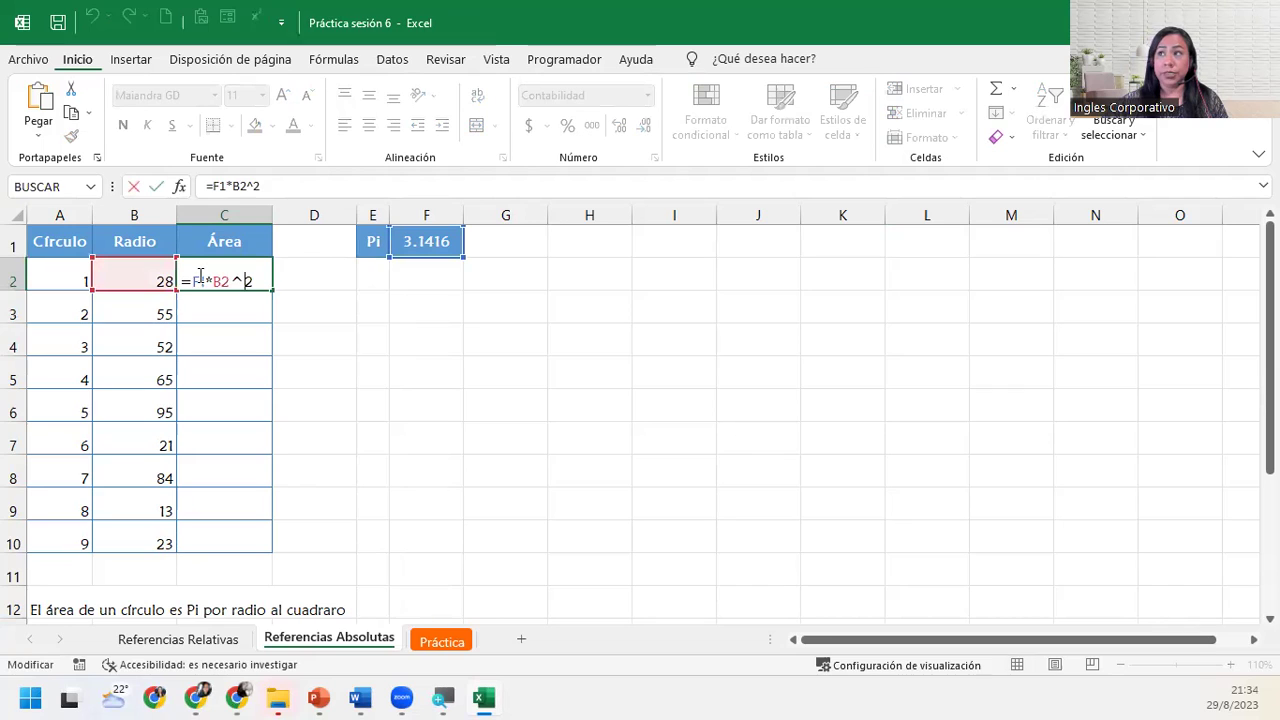
click(196, 281)
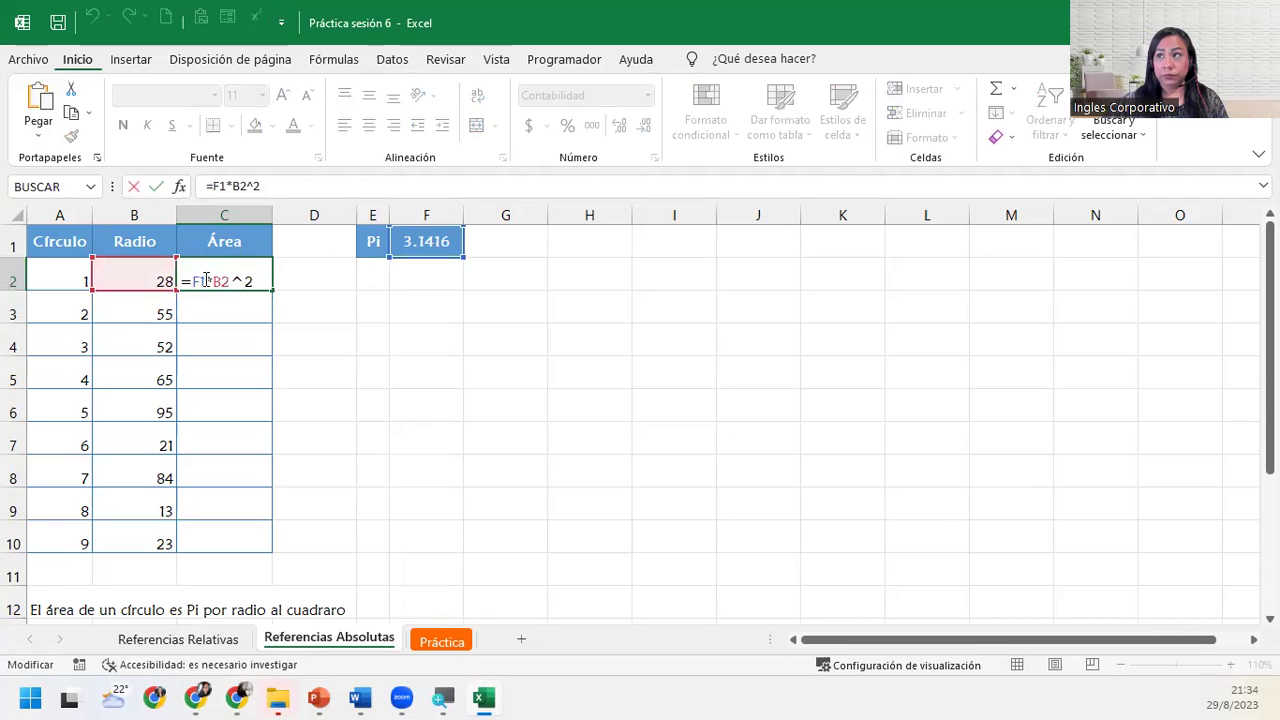
drag(207, 281, 222, 280)
click(222, 281)
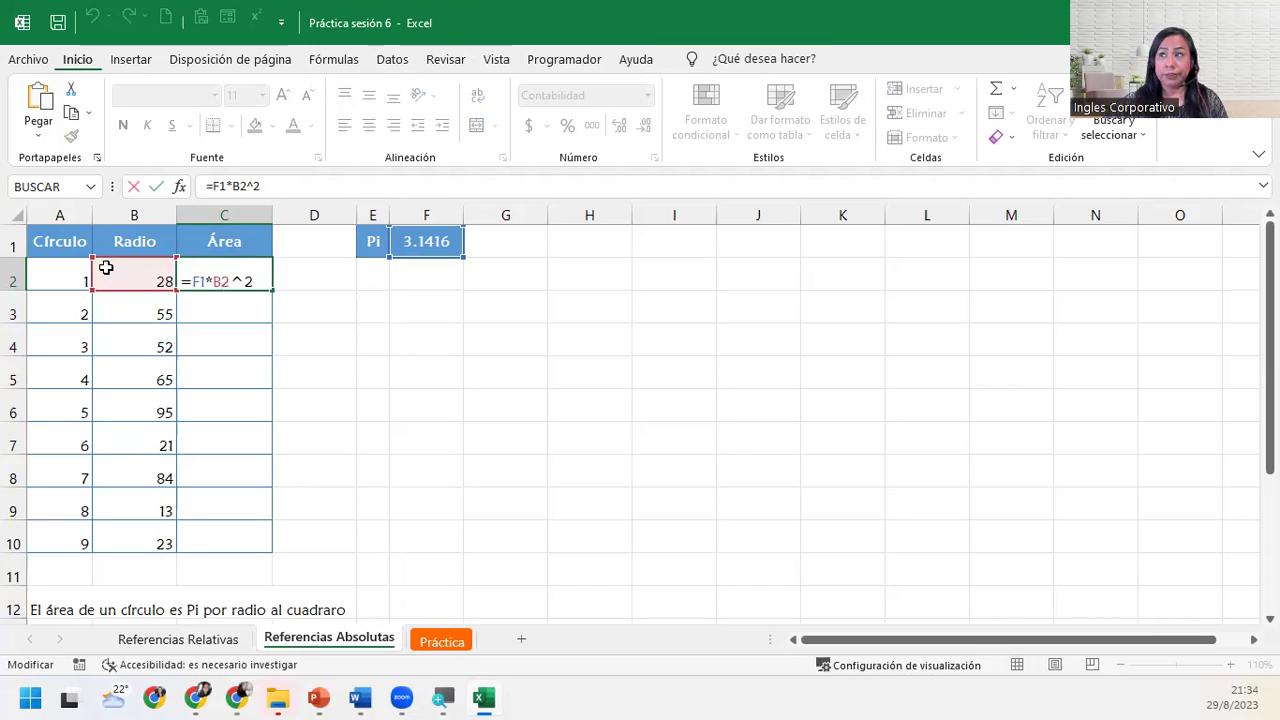
drag(234, 281, 256, 282)
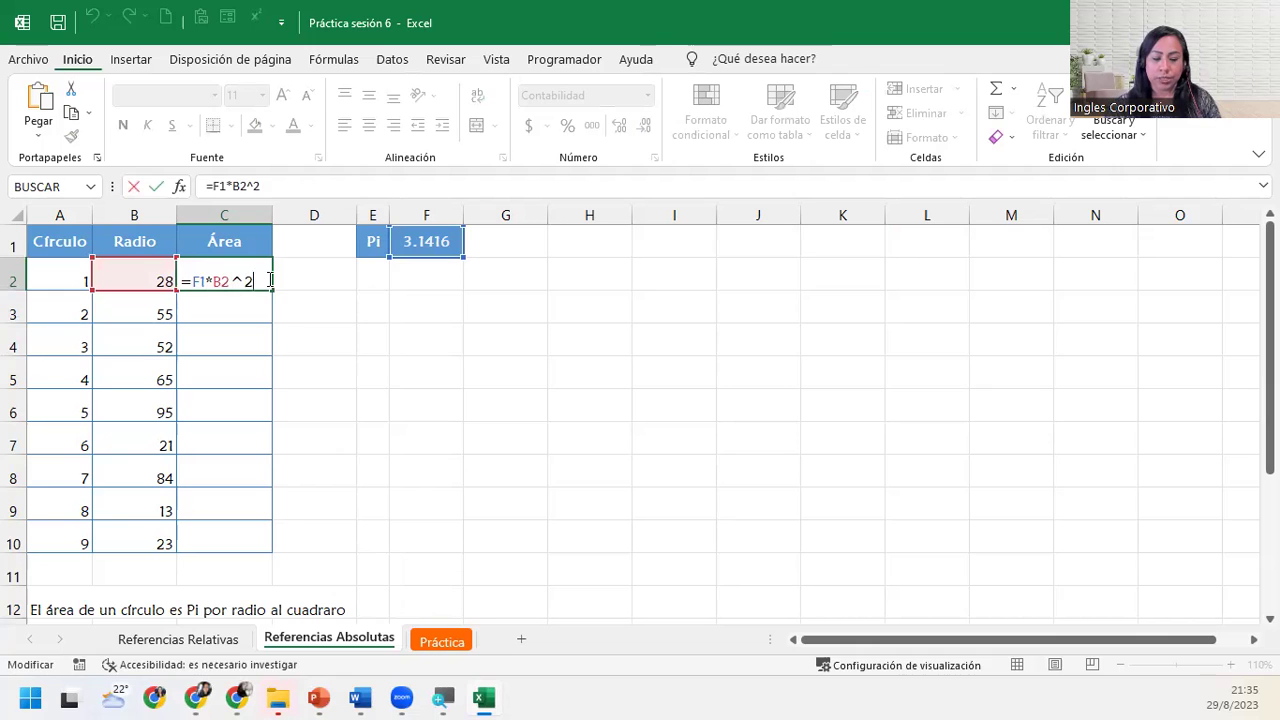
key(Return)
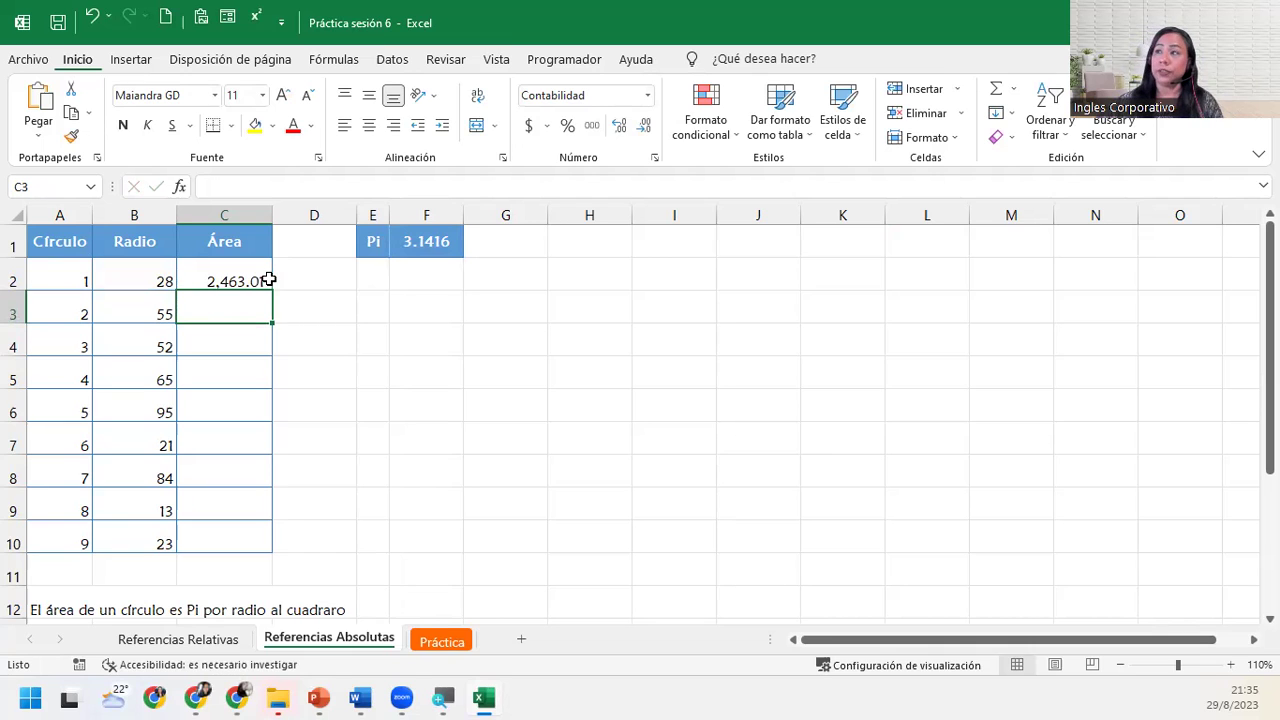
click(266, 281)
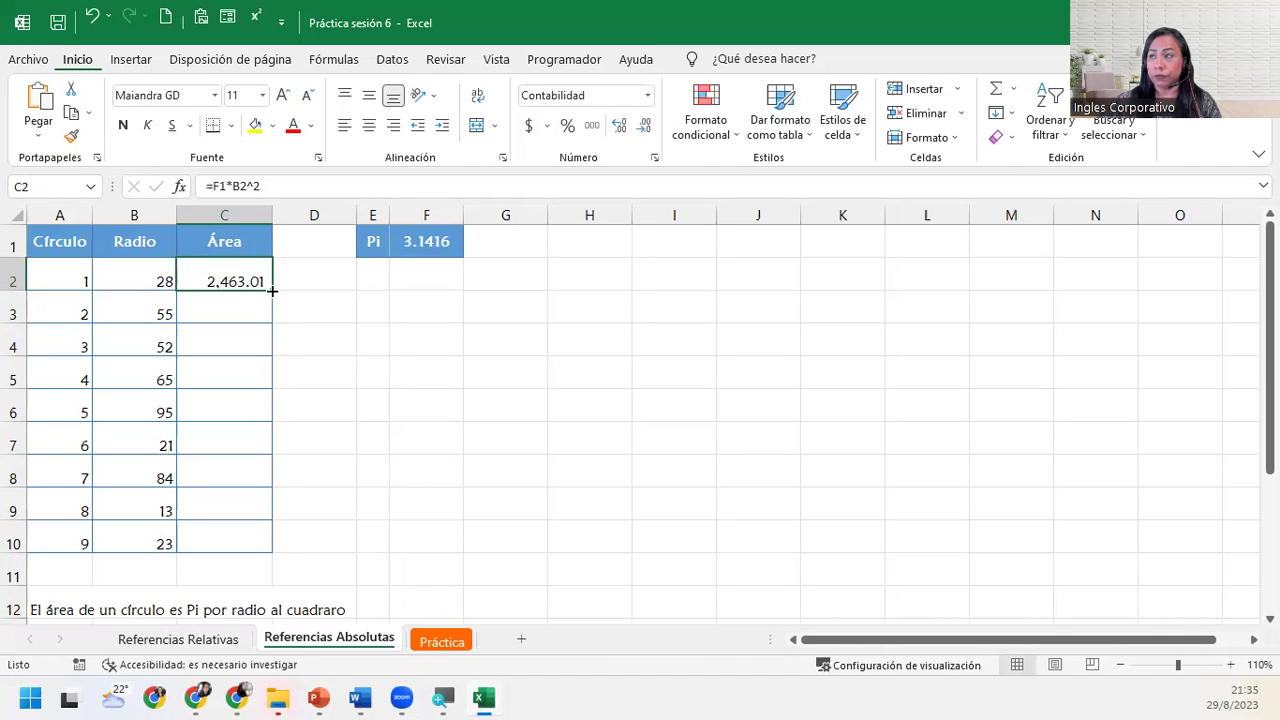
Fill C2's formula down to C10 and inspect the shifted references in C3–C10.
double_click(271, 289)
click(229, 322)
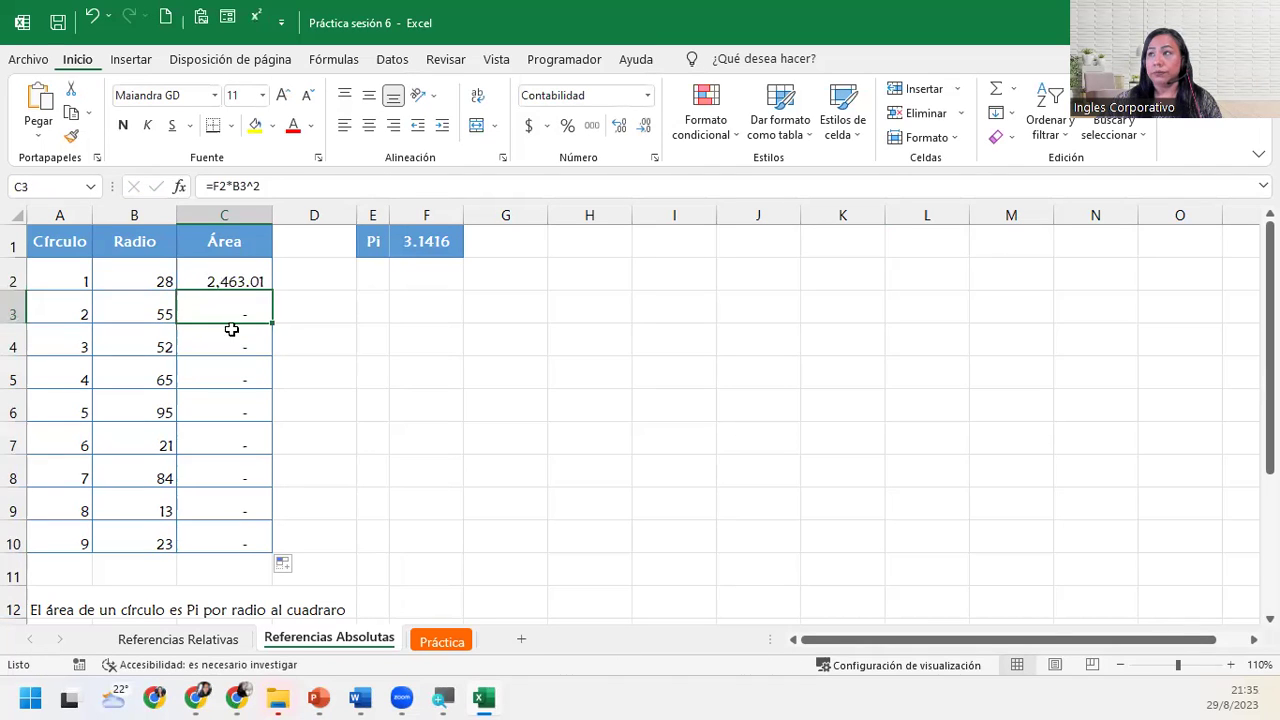
click(229, 350)
click(229, 378)
click(228, 404)
click(222, 440)
click(215, 475)
click(218, 530)
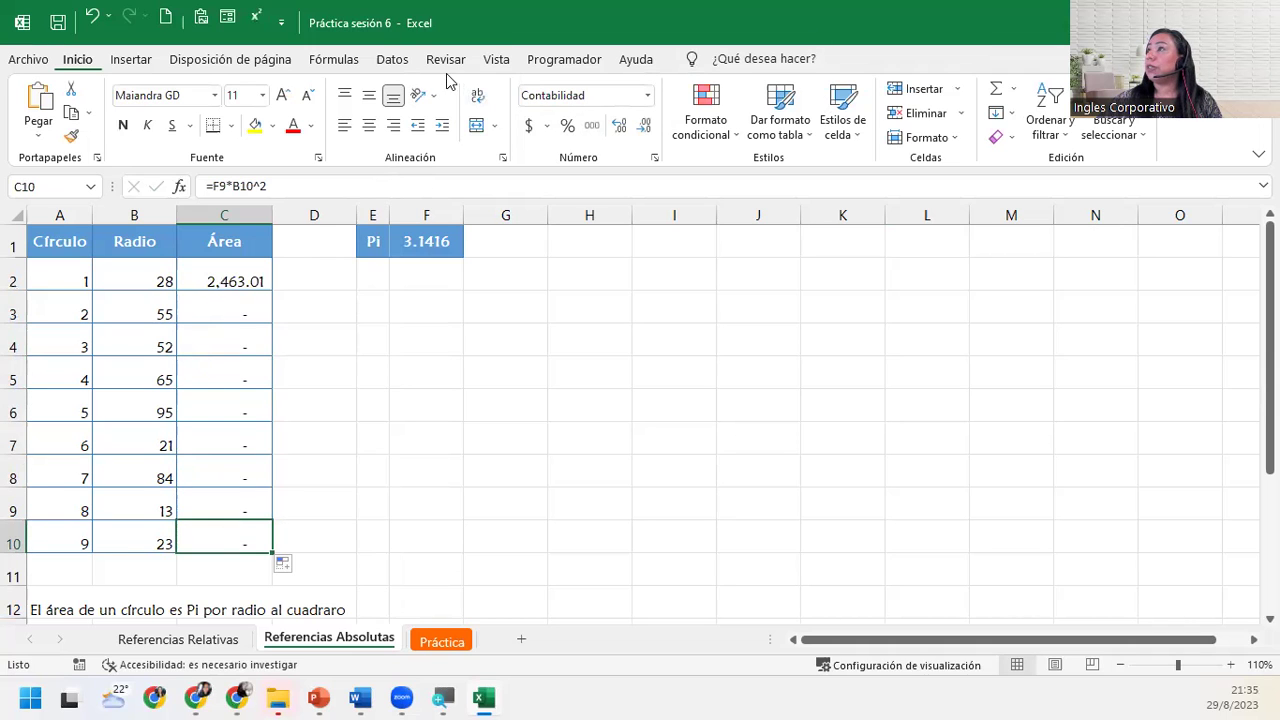
click(335, 62)
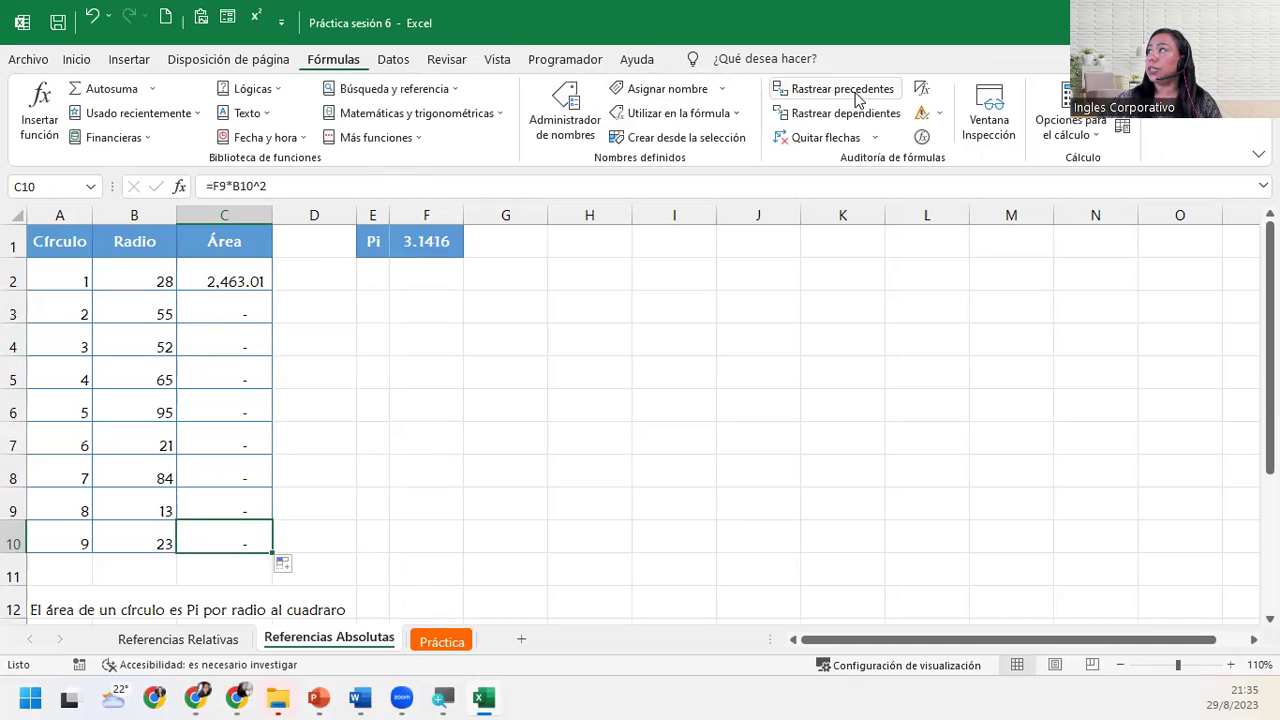
Show formulas to inspect C2–C6, undo the fill, then switch back to values.
click(922, 89)
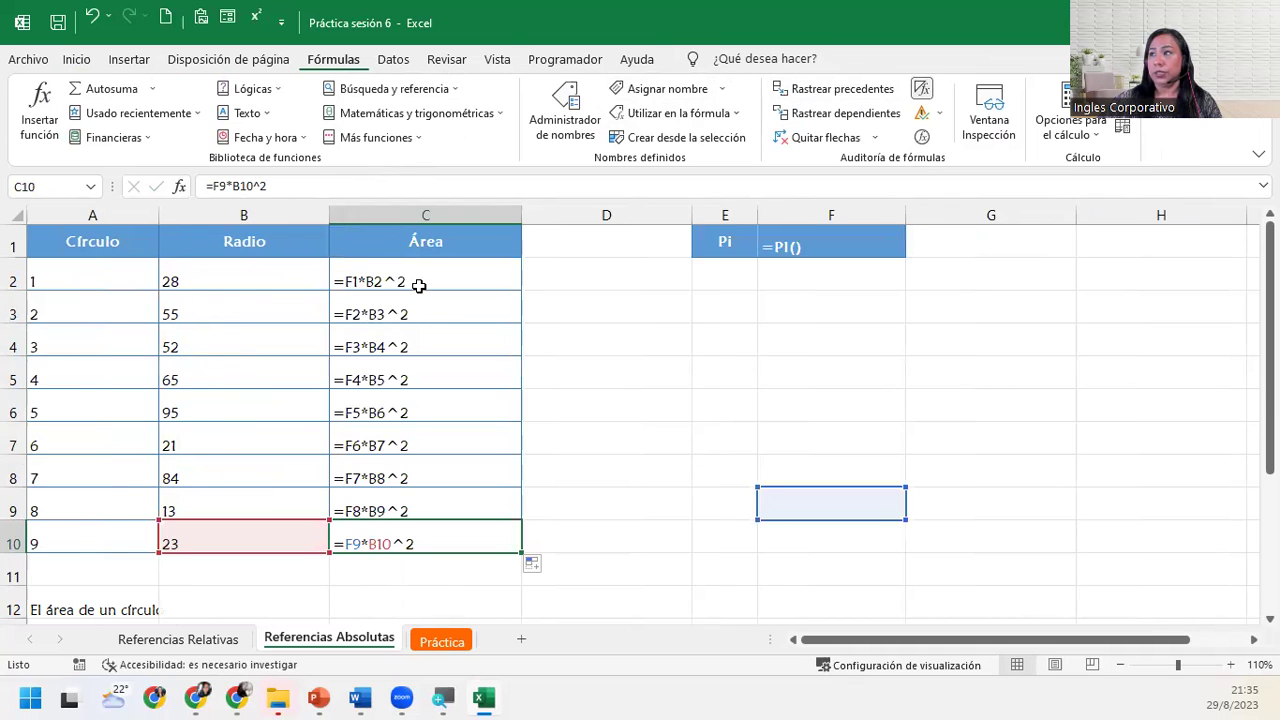
click(418, 286)
click(376, 302)
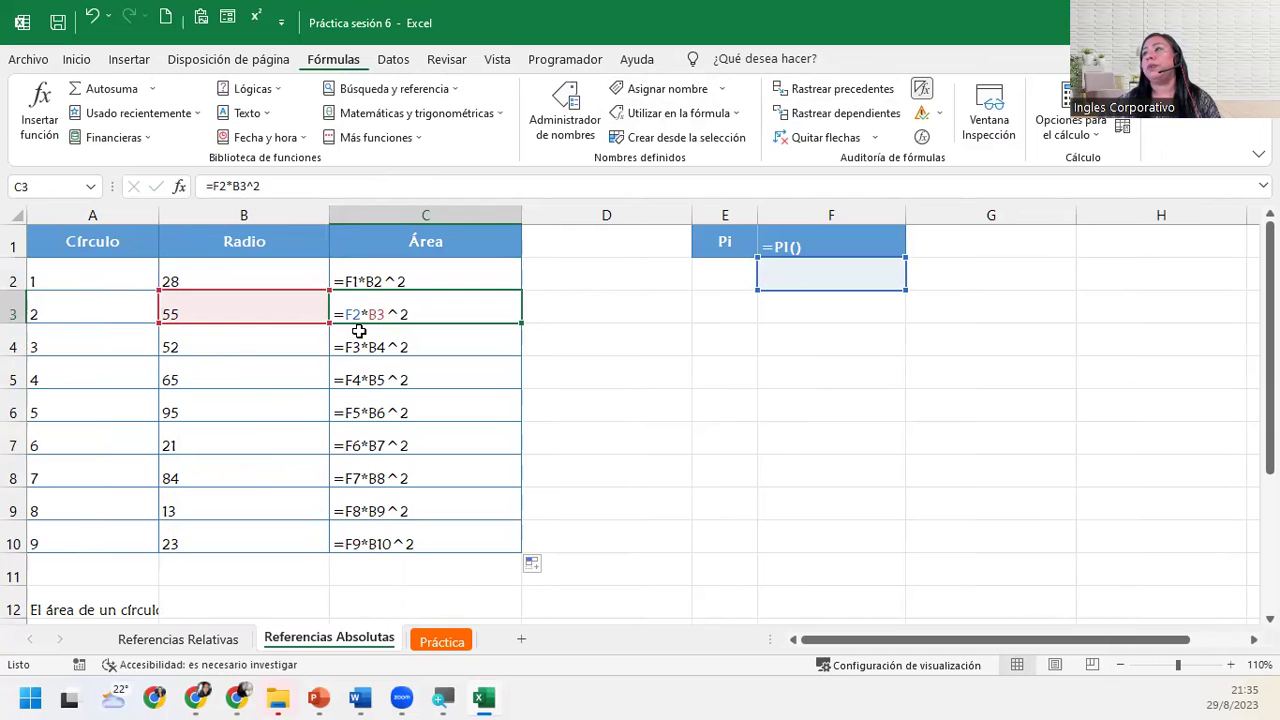
click(358, 347)
click(360, 380)
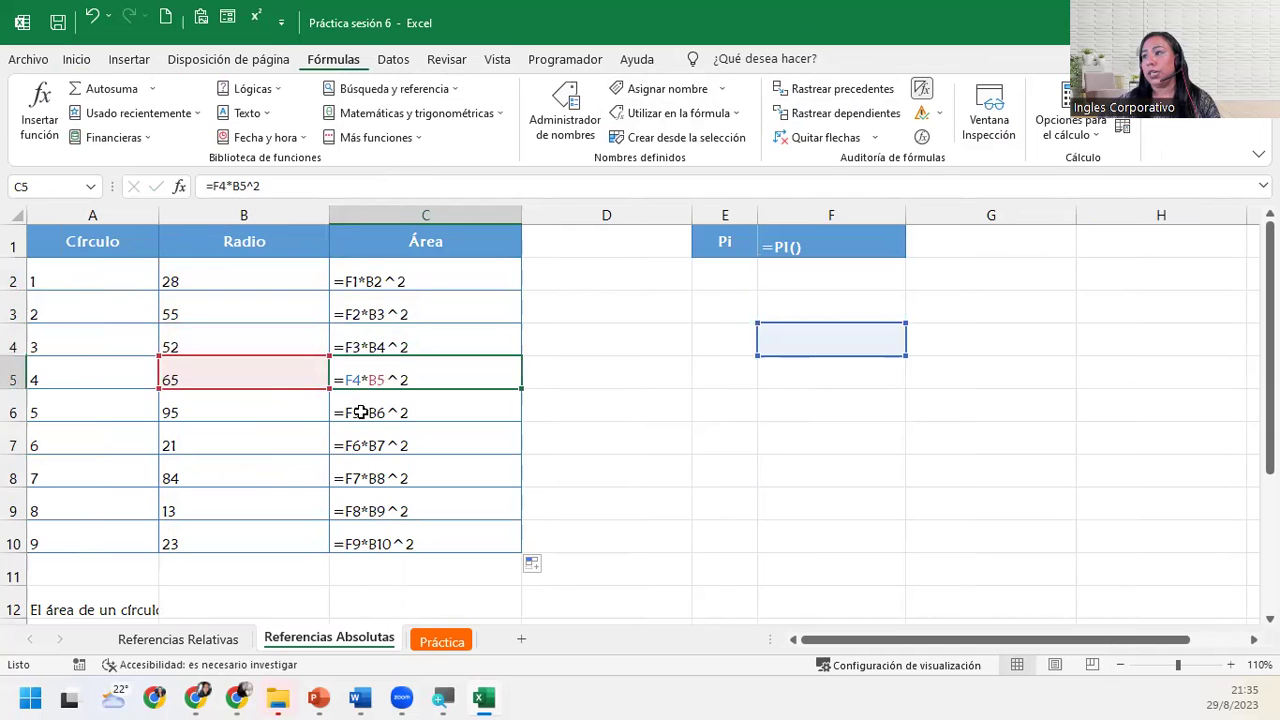
click(362, 412)
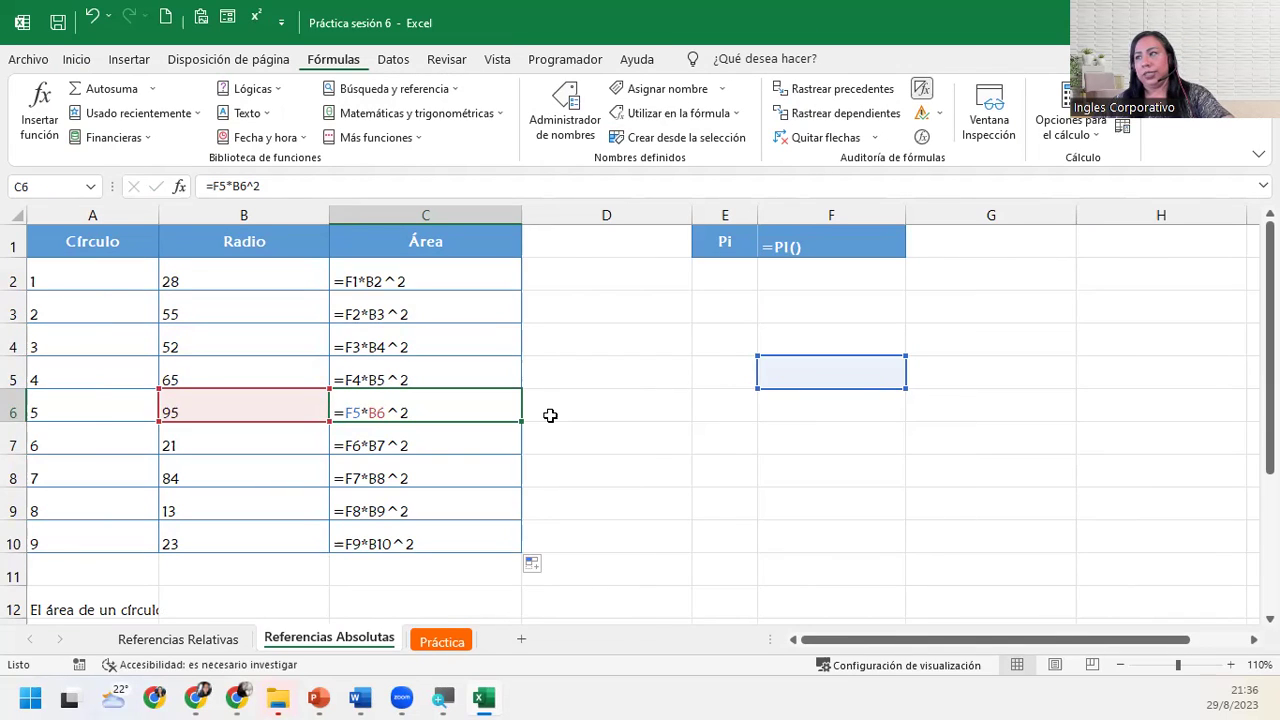
key(ctrl+z)
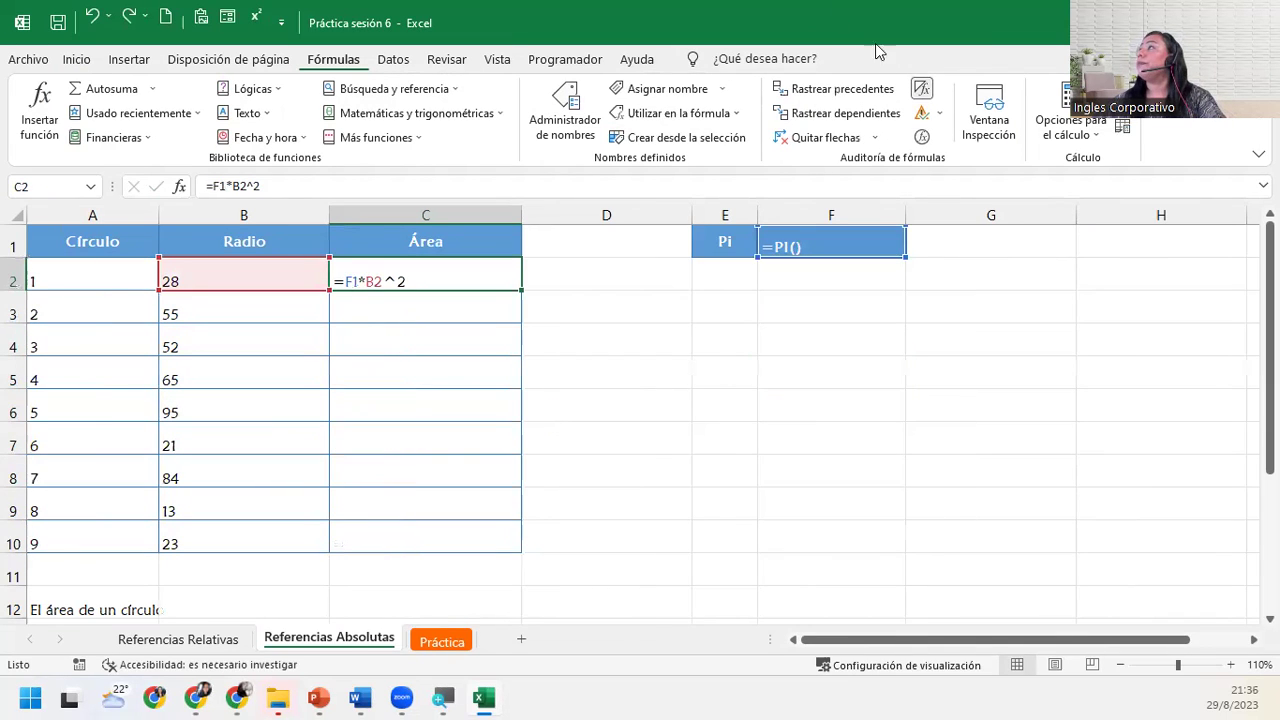
click(921, 88)
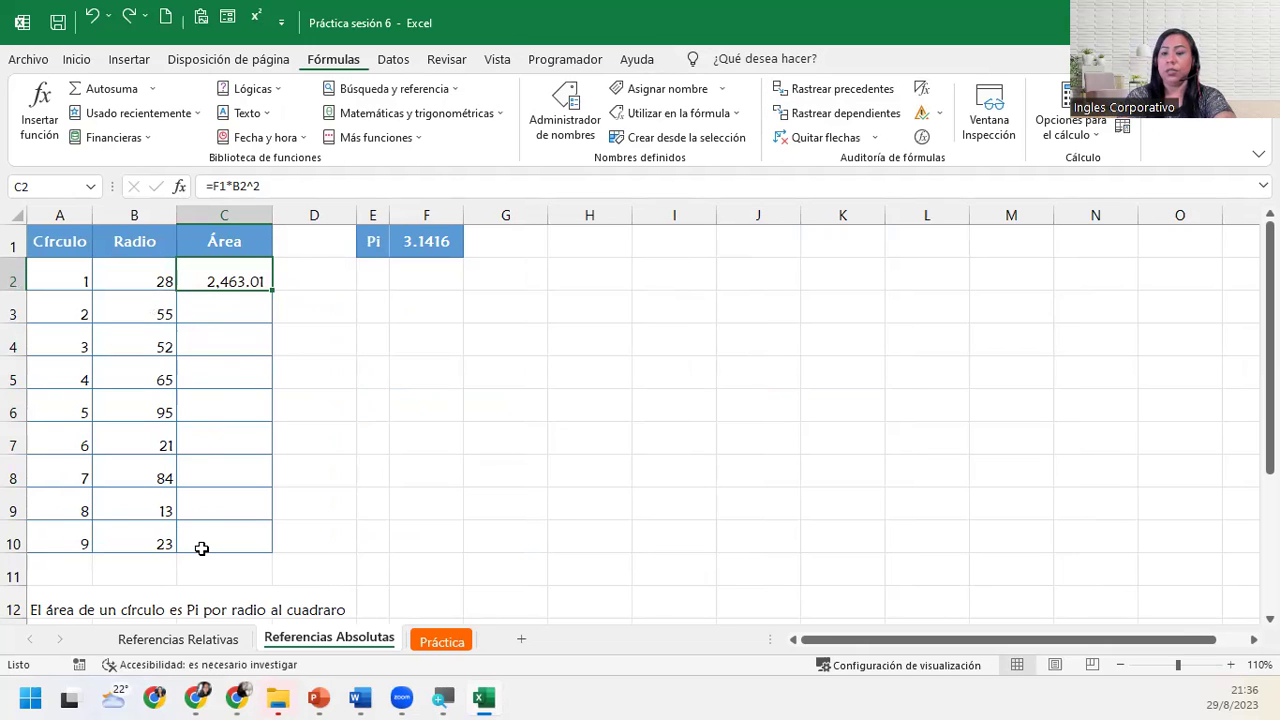
Restart C2's formula as =F1, referencing the Pi cell.
text(=)
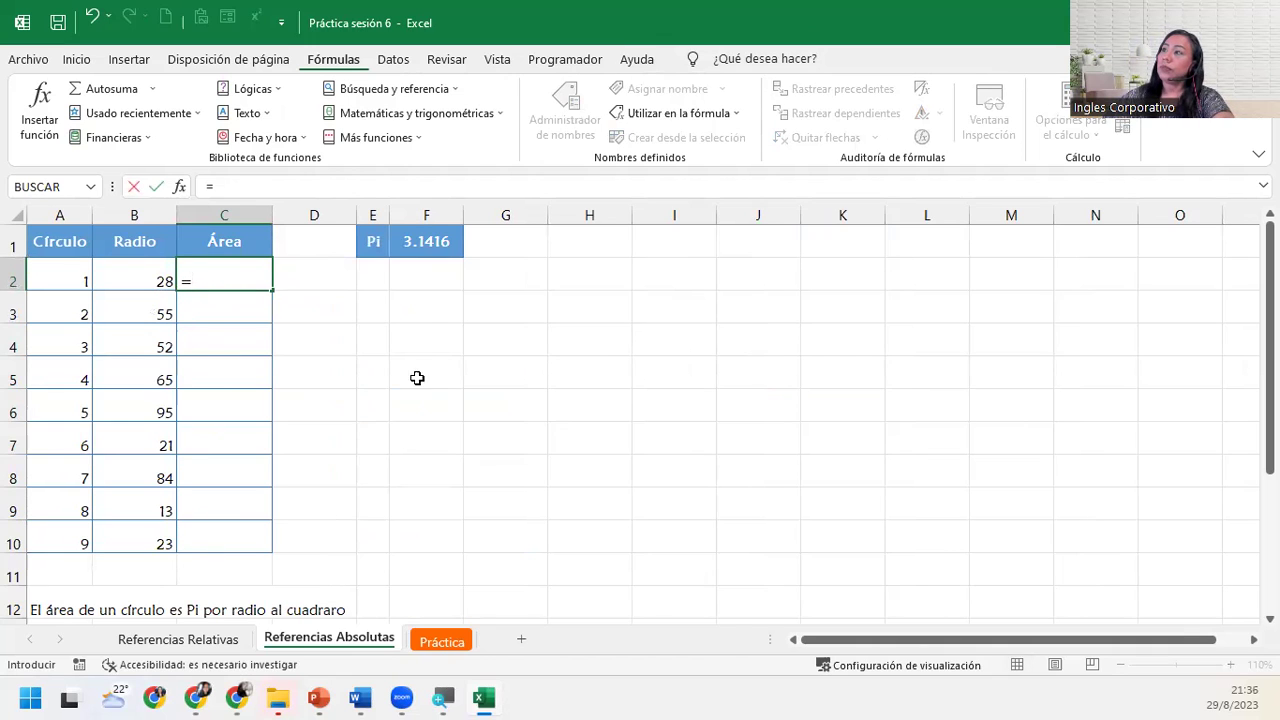
click(431, 235)
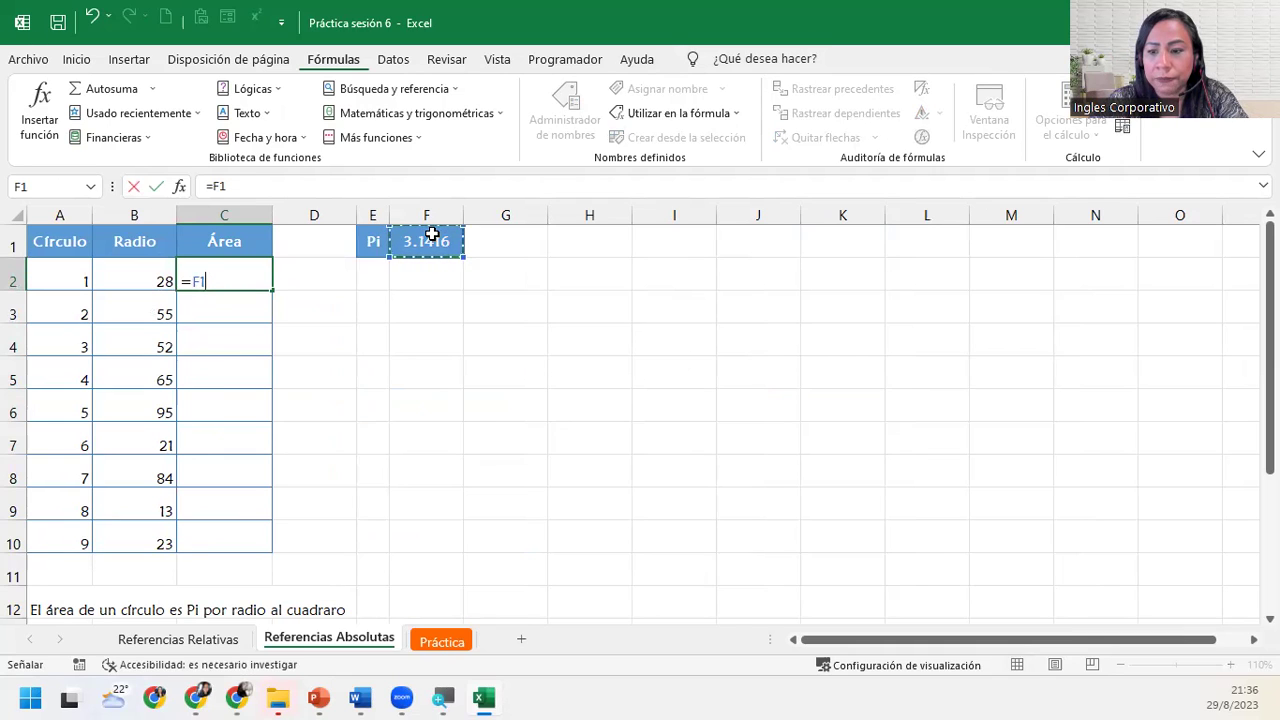
Lock the Pi reference with F4 so C2 reads =$F$1.
key(F4)
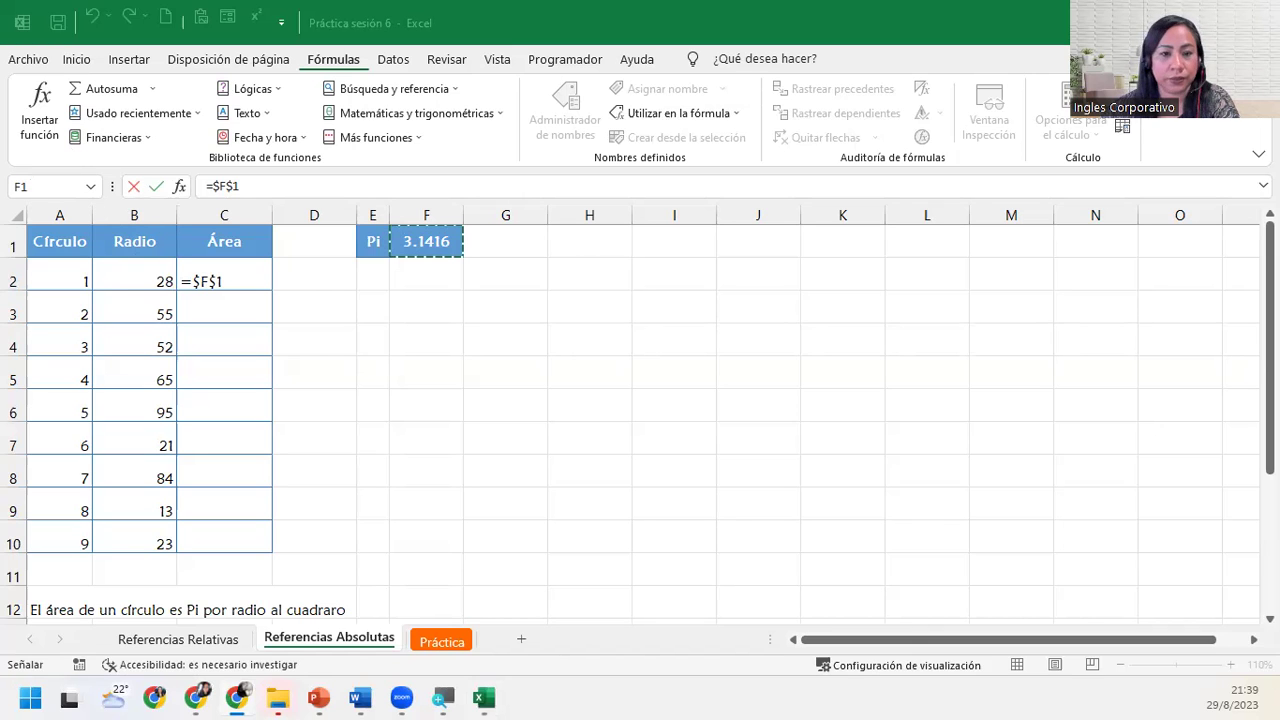
Complete and confirm C2 as =$F$1*B2^2, giving an area of 2,463.01.
click(222, 281)
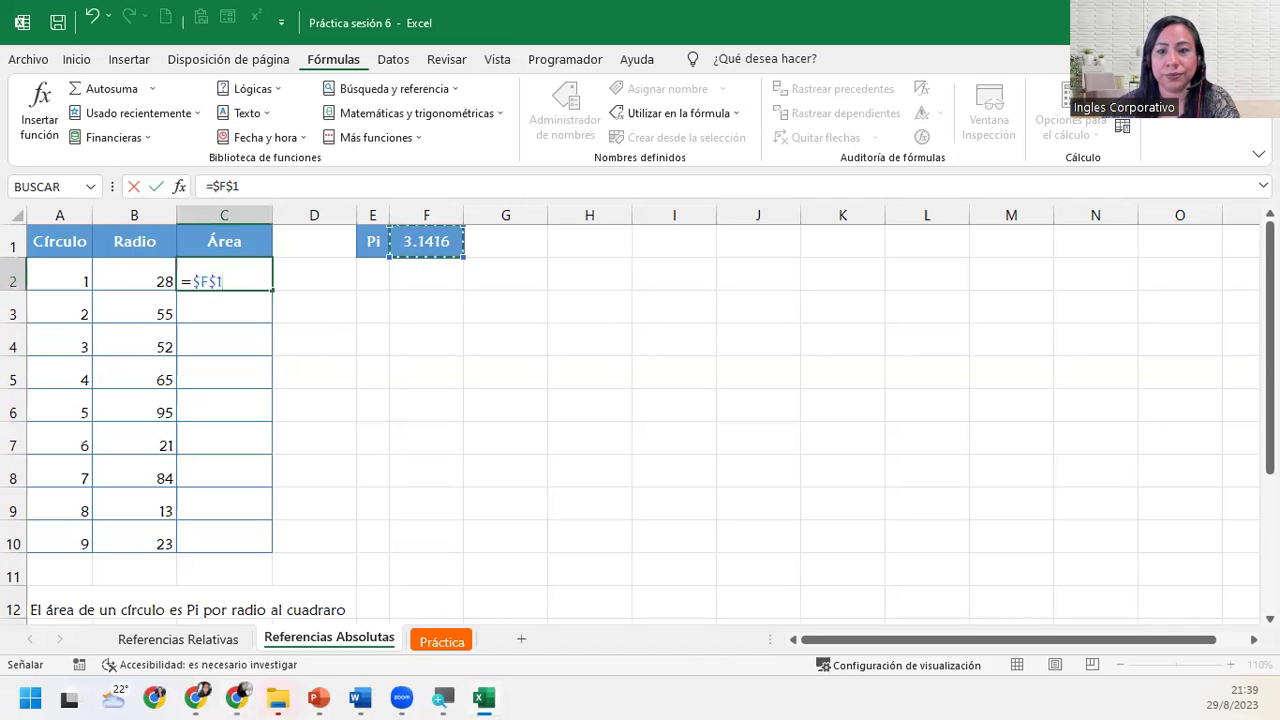
click(253, 274)
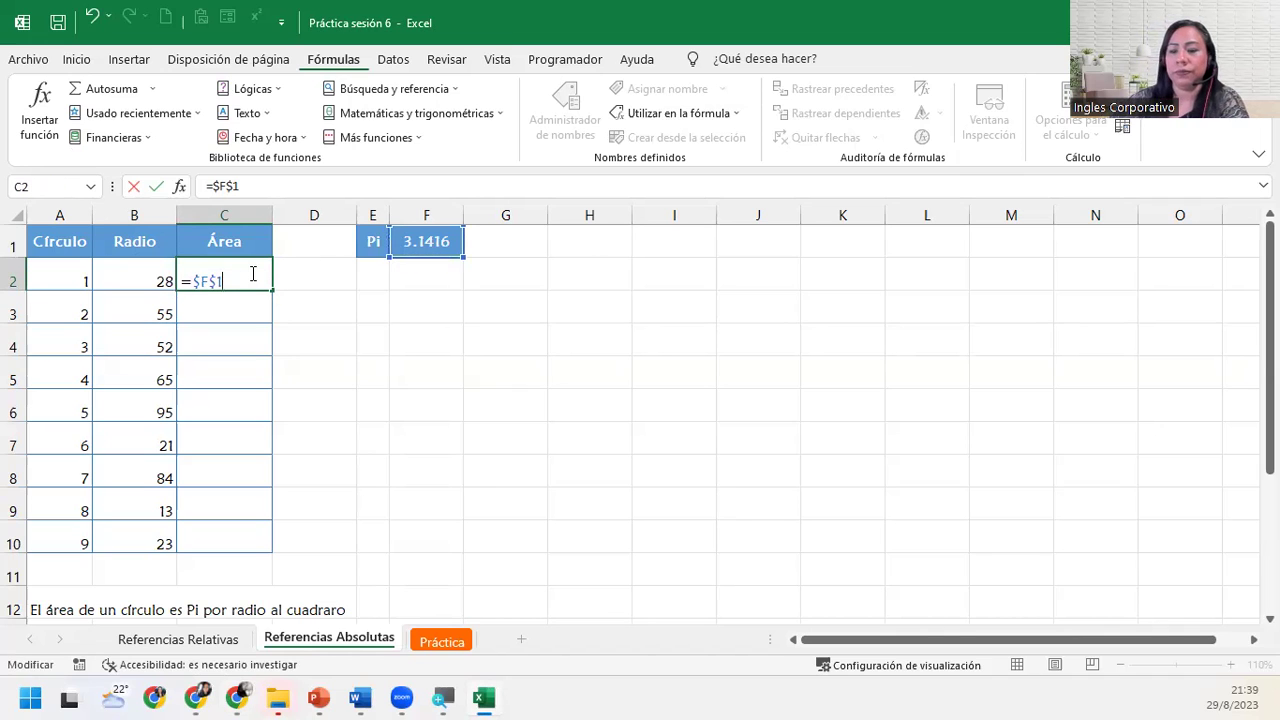
text(*)
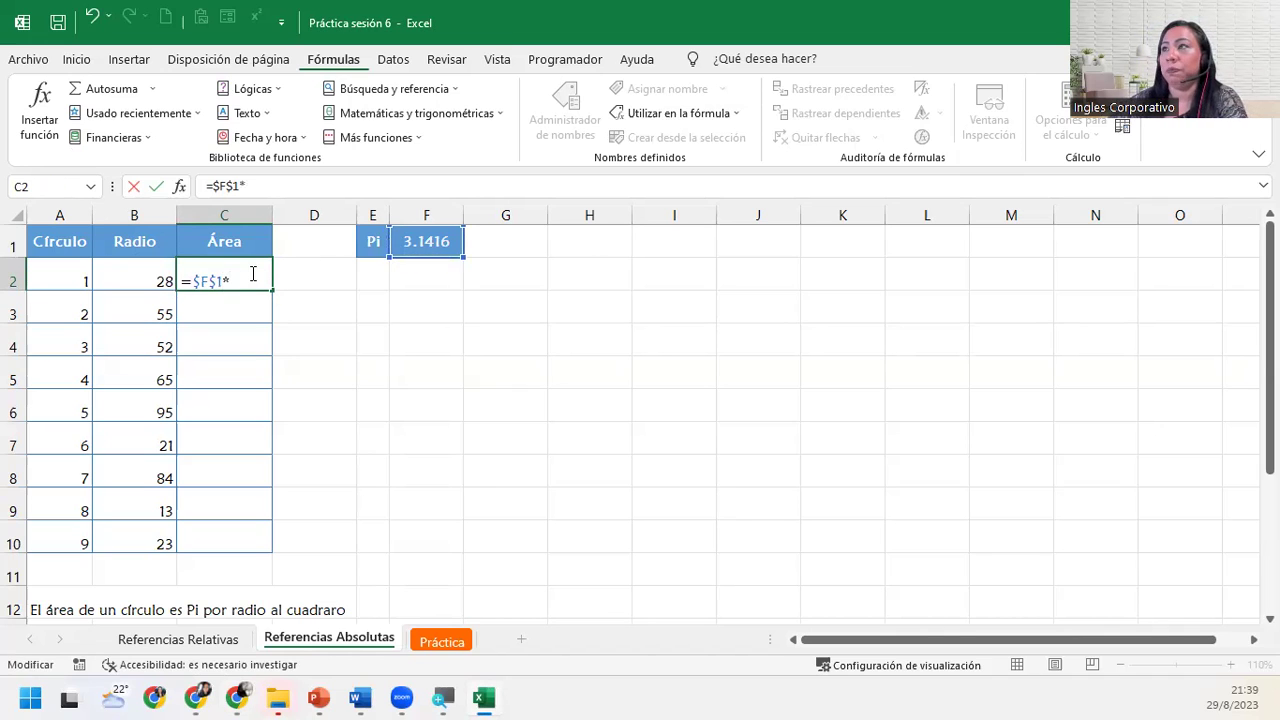
click(142, 273)
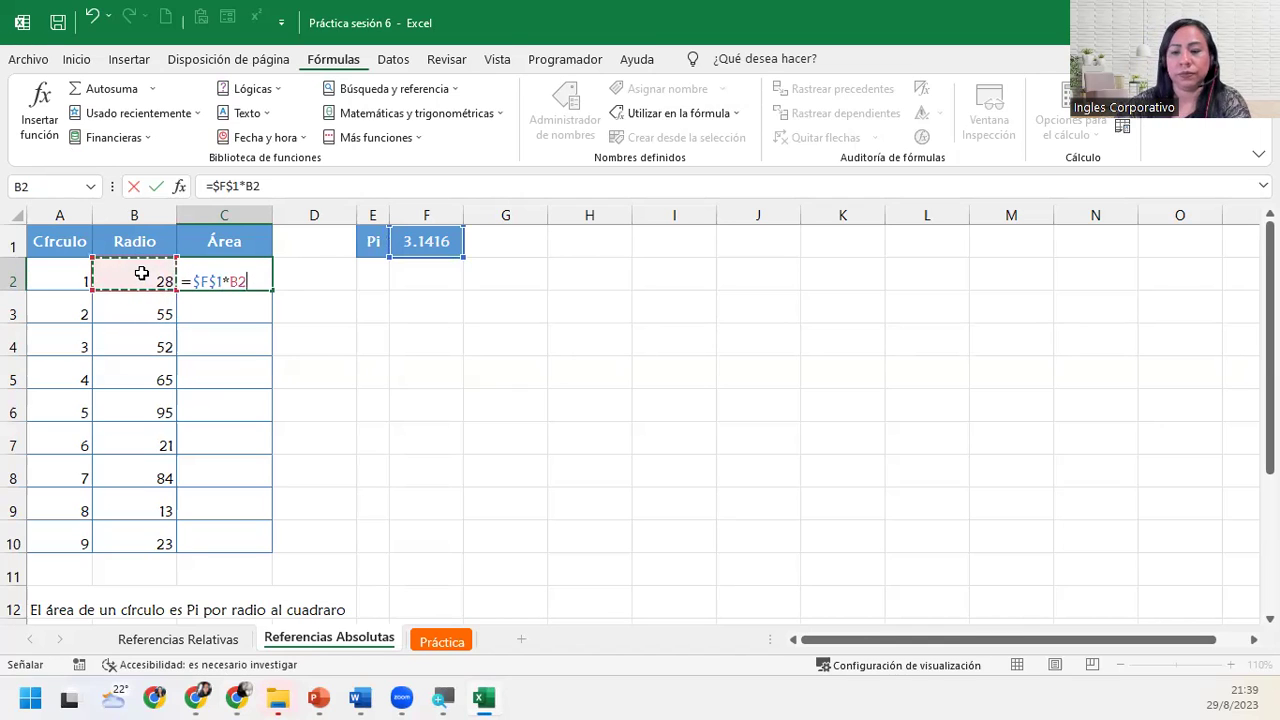
text(^2)
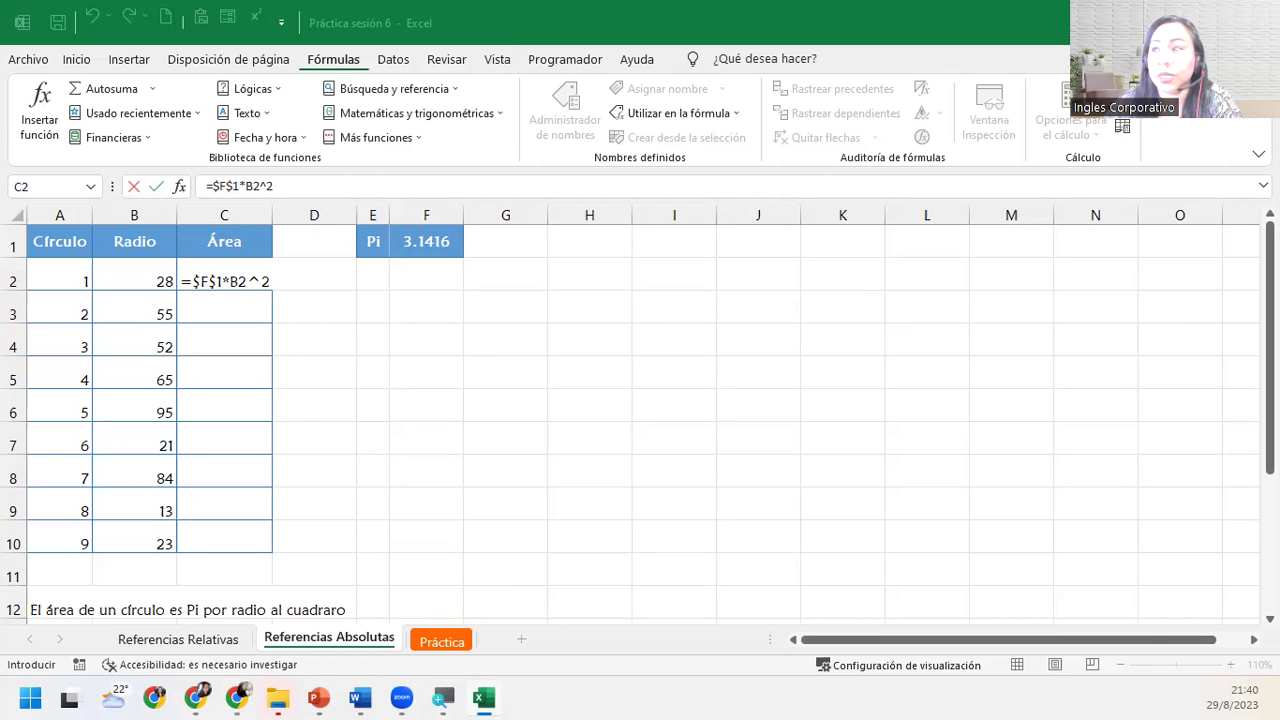
key(Return)
click(261, 274)
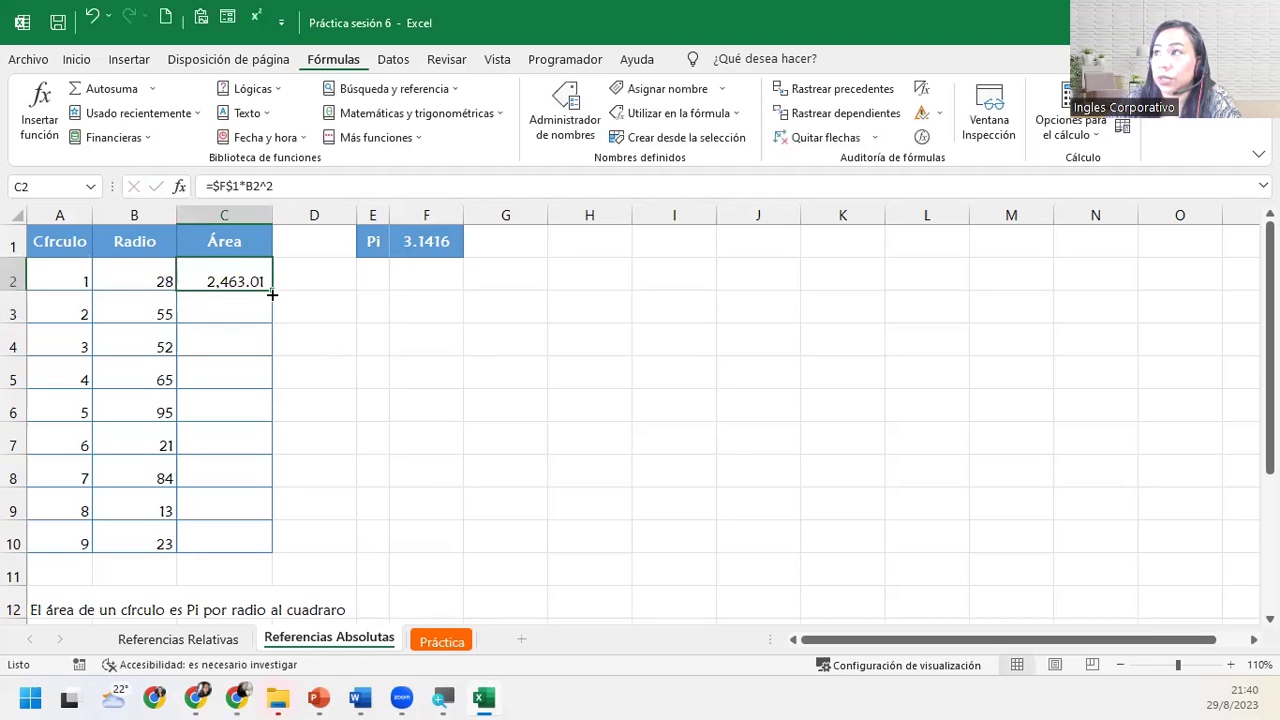
Fill the =$F$1*B2^2 area formula down to C10 and check the copied formulas.
double_click(272, 297)
click(246, 371)
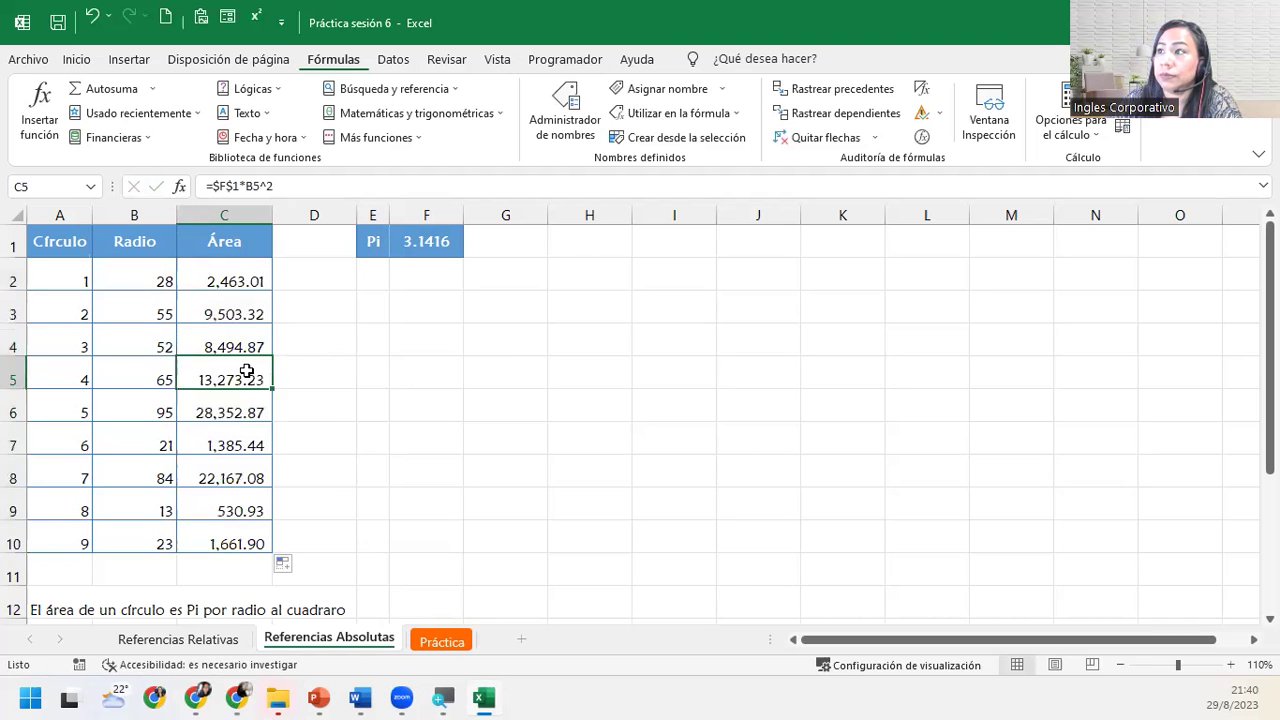
click(232, 411)
click(228, 535)
click(228, 478)
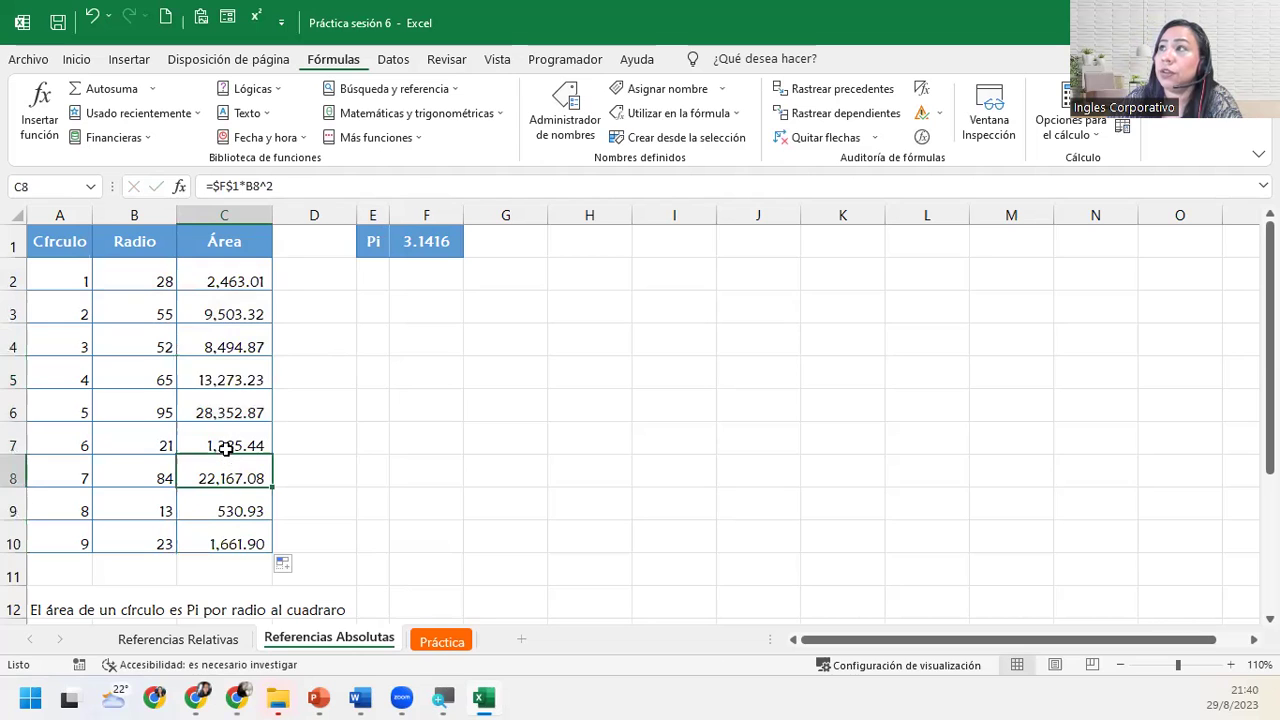
click(225, 445)
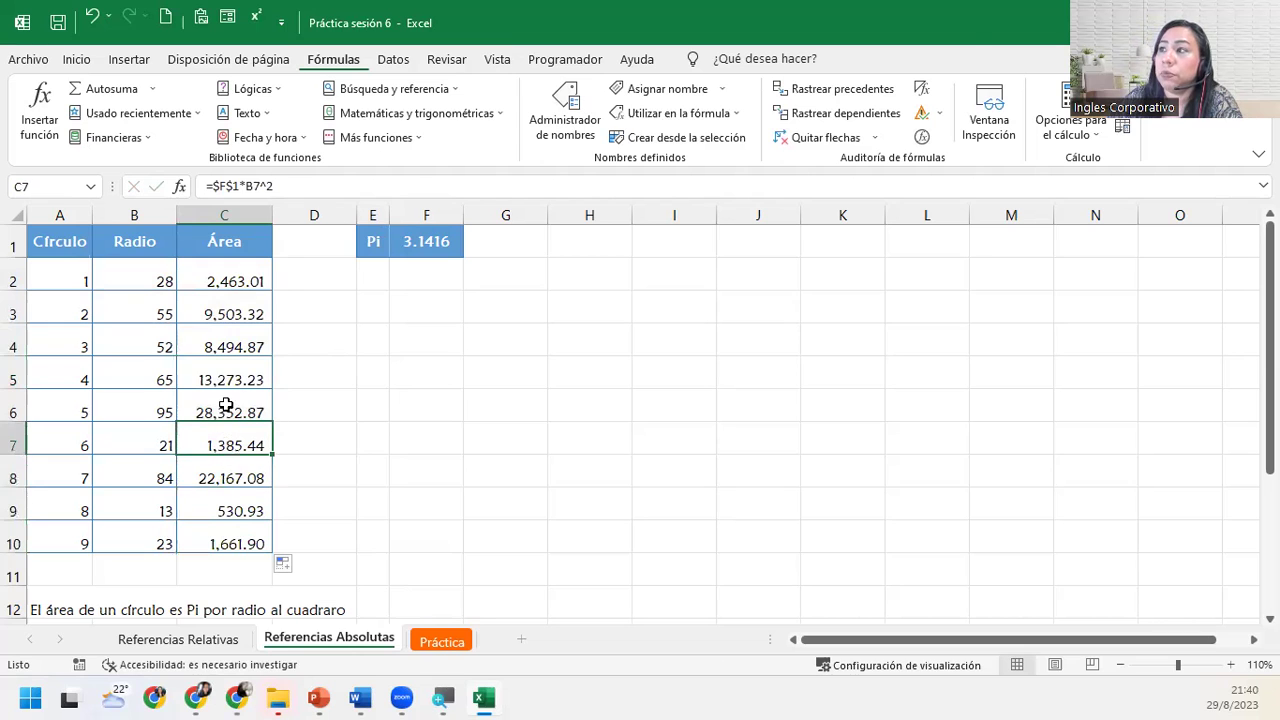
Show formulas instead of results and compare C2, C5, C7, C9 and C10.
click(921, 88)
click(370, 272)
click(356, 378)
click(368, 438)
click(373, 500)
click(380, 538)
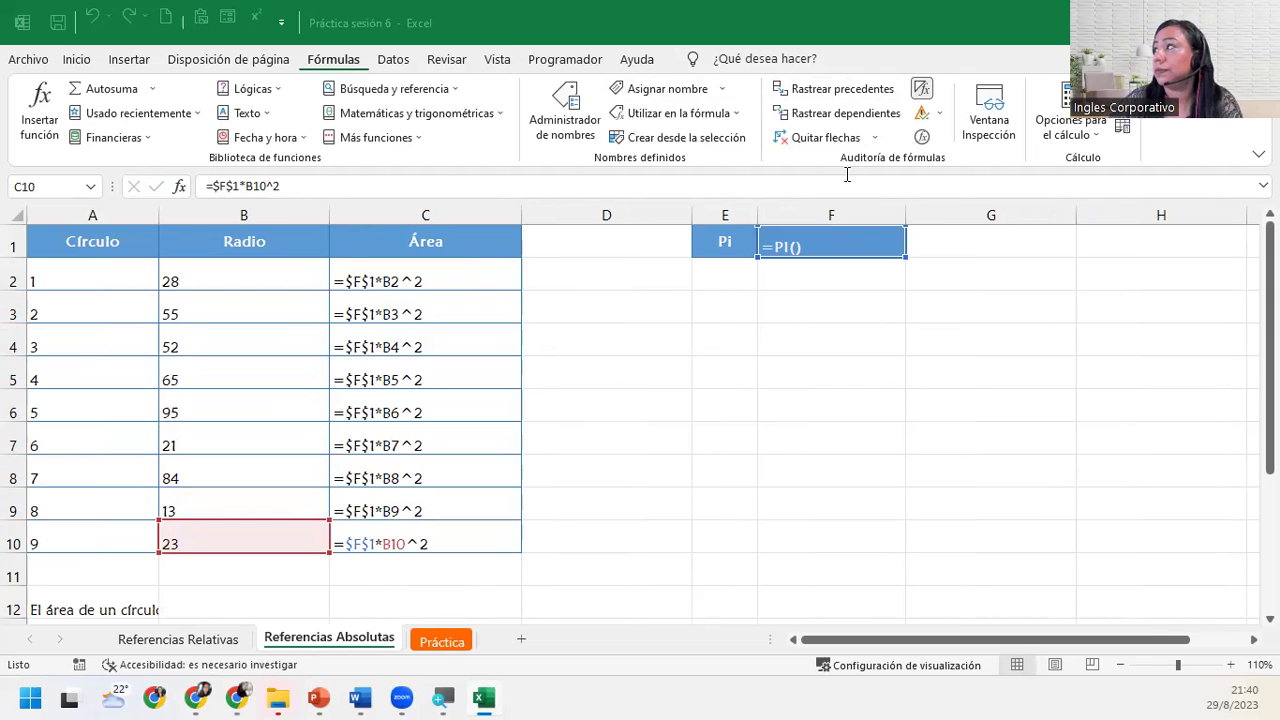
Turn off Mostrar fórmulas so the Área column shows the computed areas again.
click(920, 90)
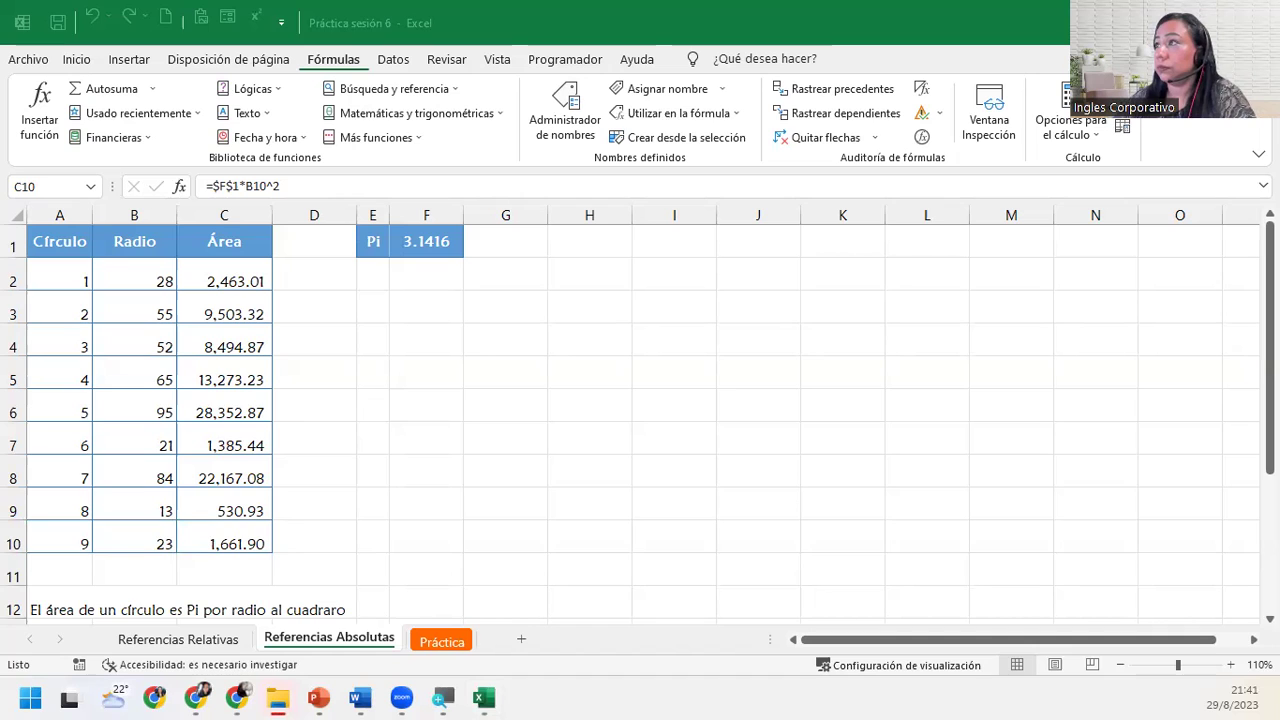
Start a formula in D2 beginning with =3.1416*.
click(249, 276)
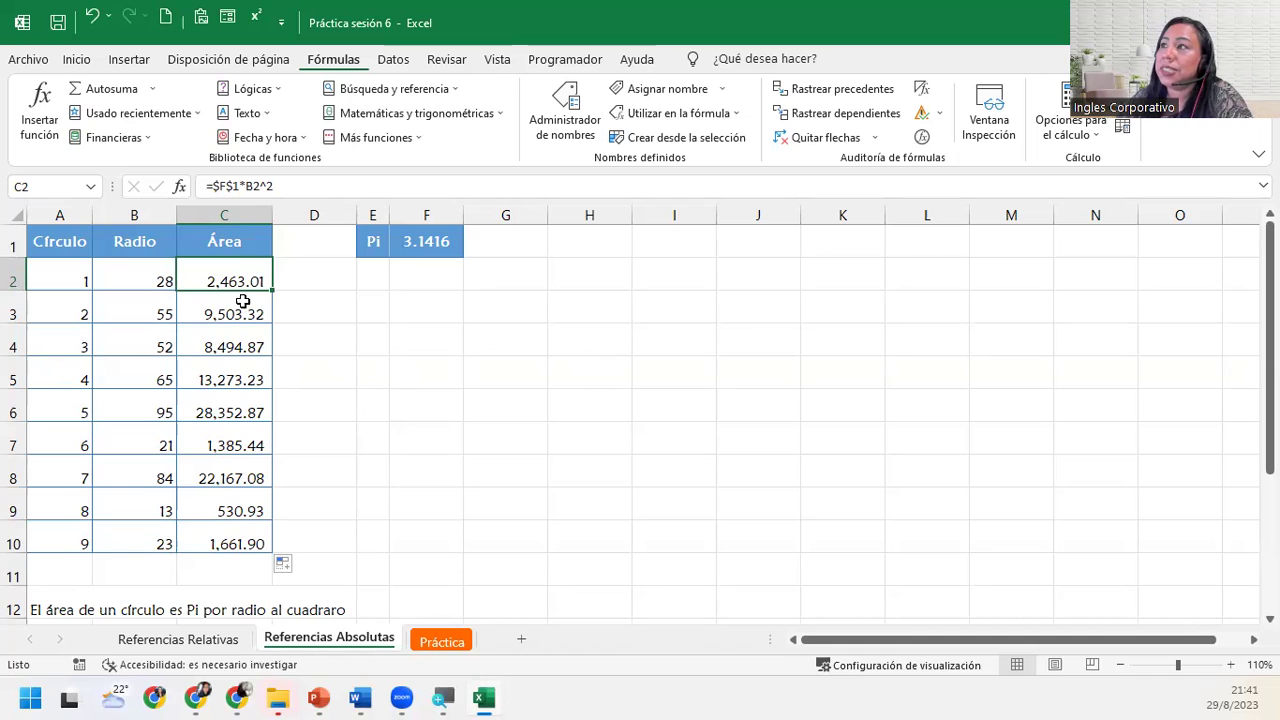
click(305, 279)
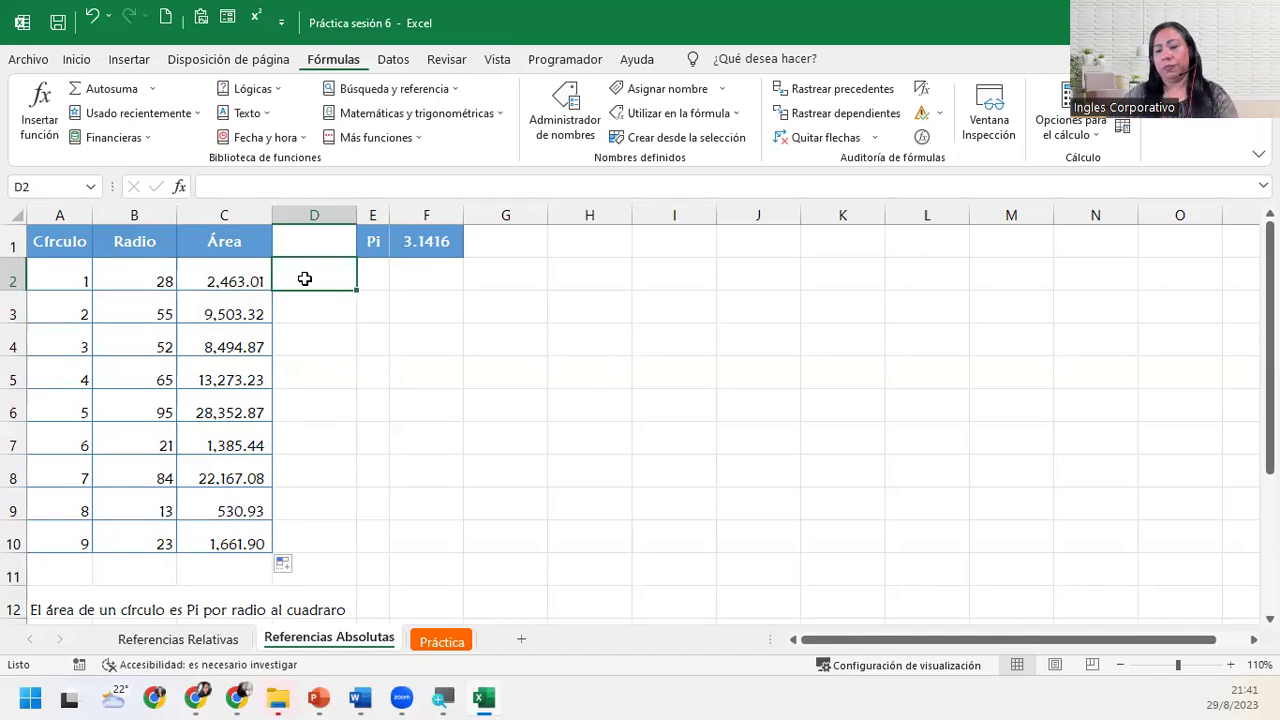
text(=3.141)
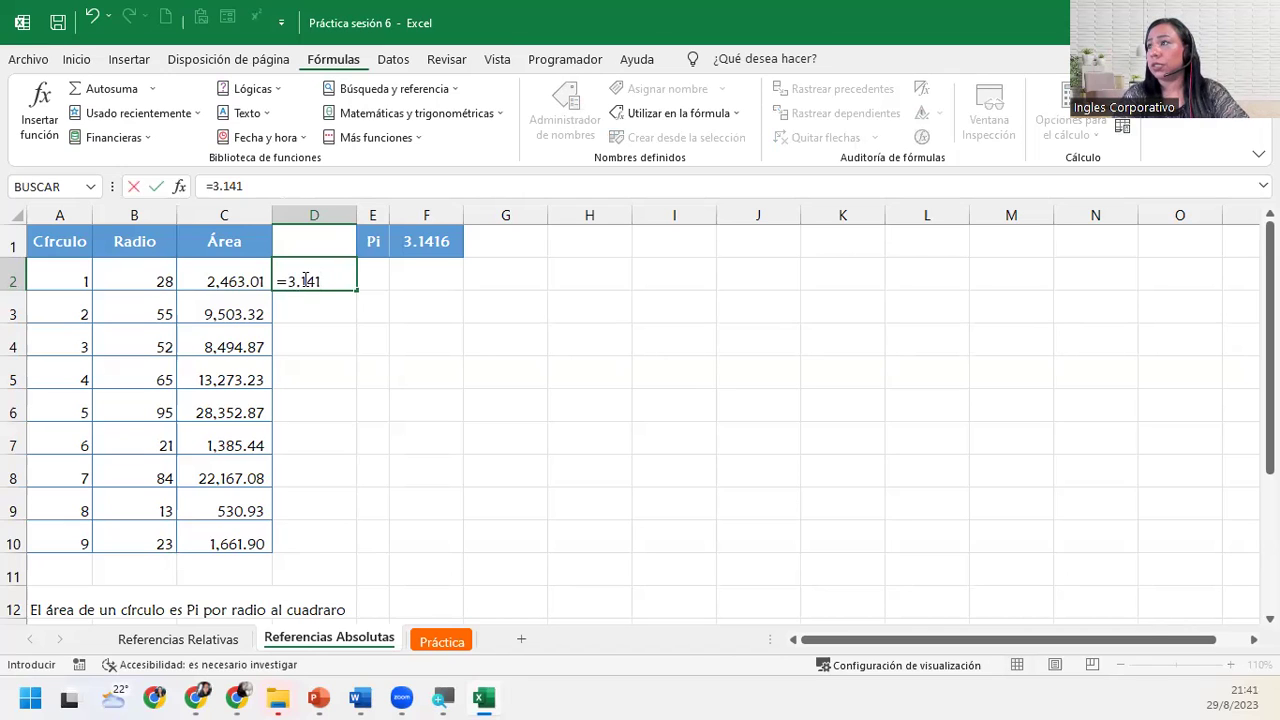
text(6*)
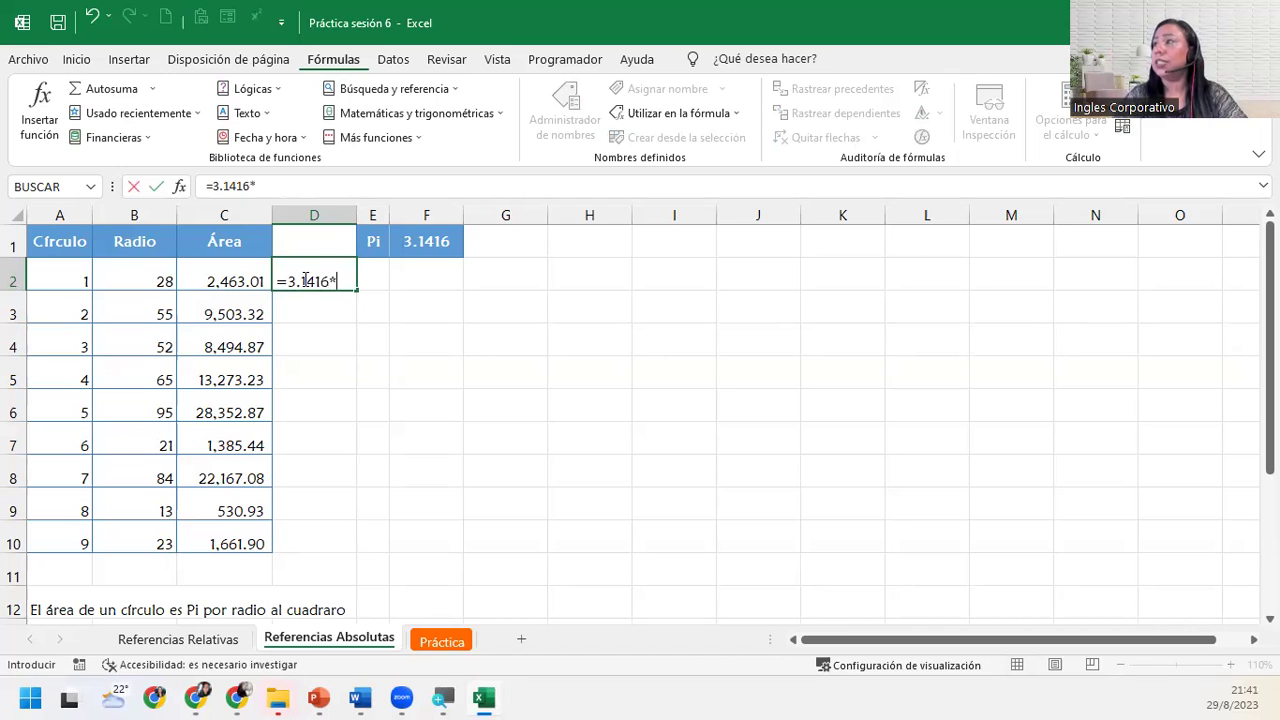
Complete D2 as =3.1416*B2^2 and fill it down through D10.
click(146, 282)
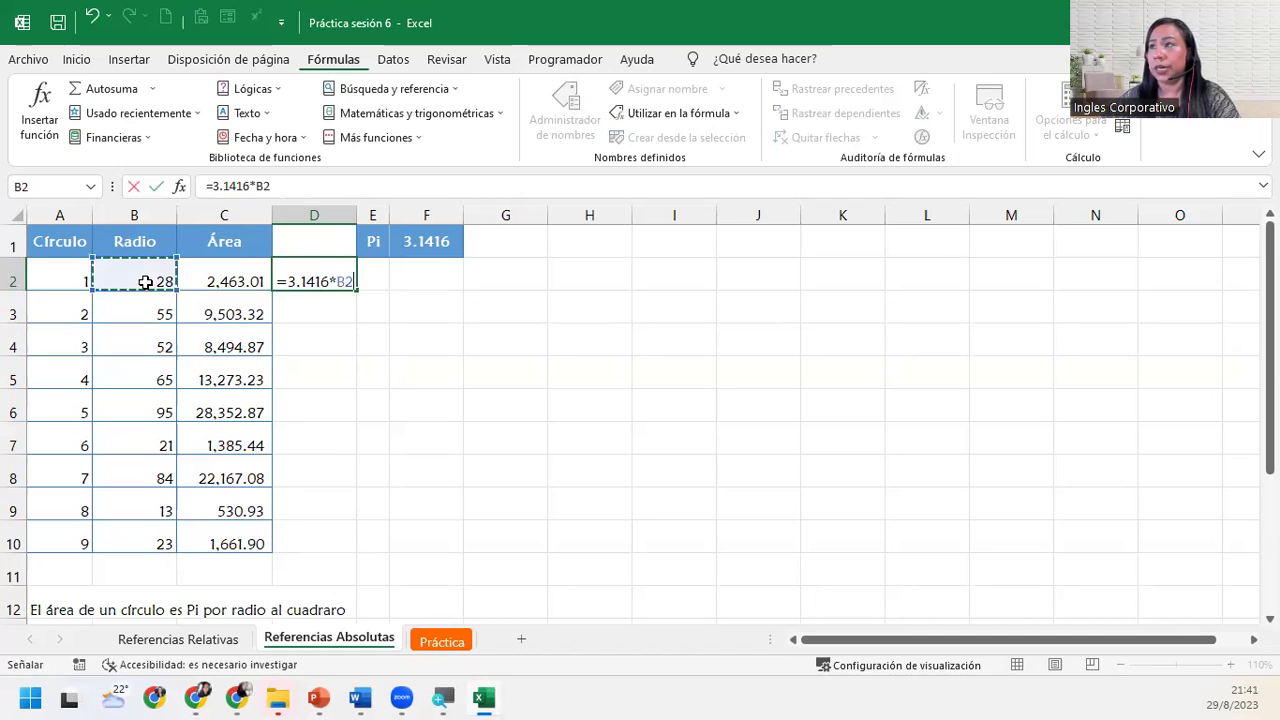
text(^2)
key(Return)
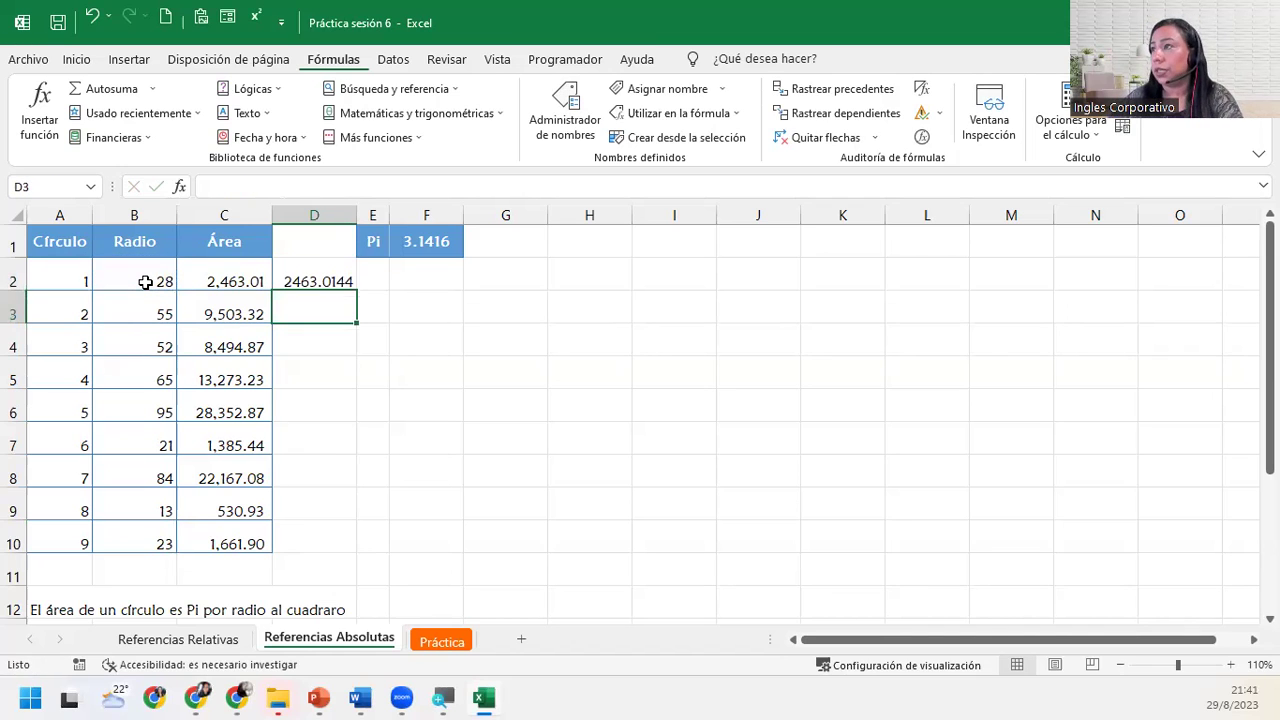
click(336, 280)
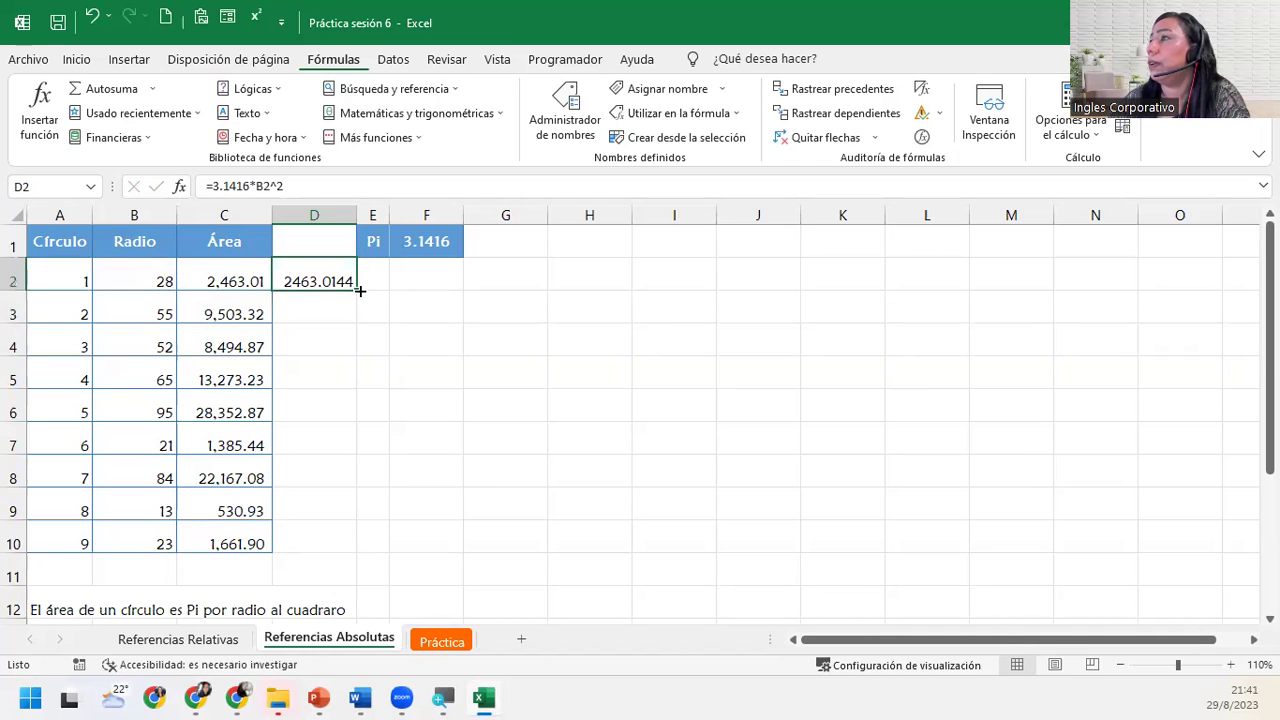
double_click(358, 290)
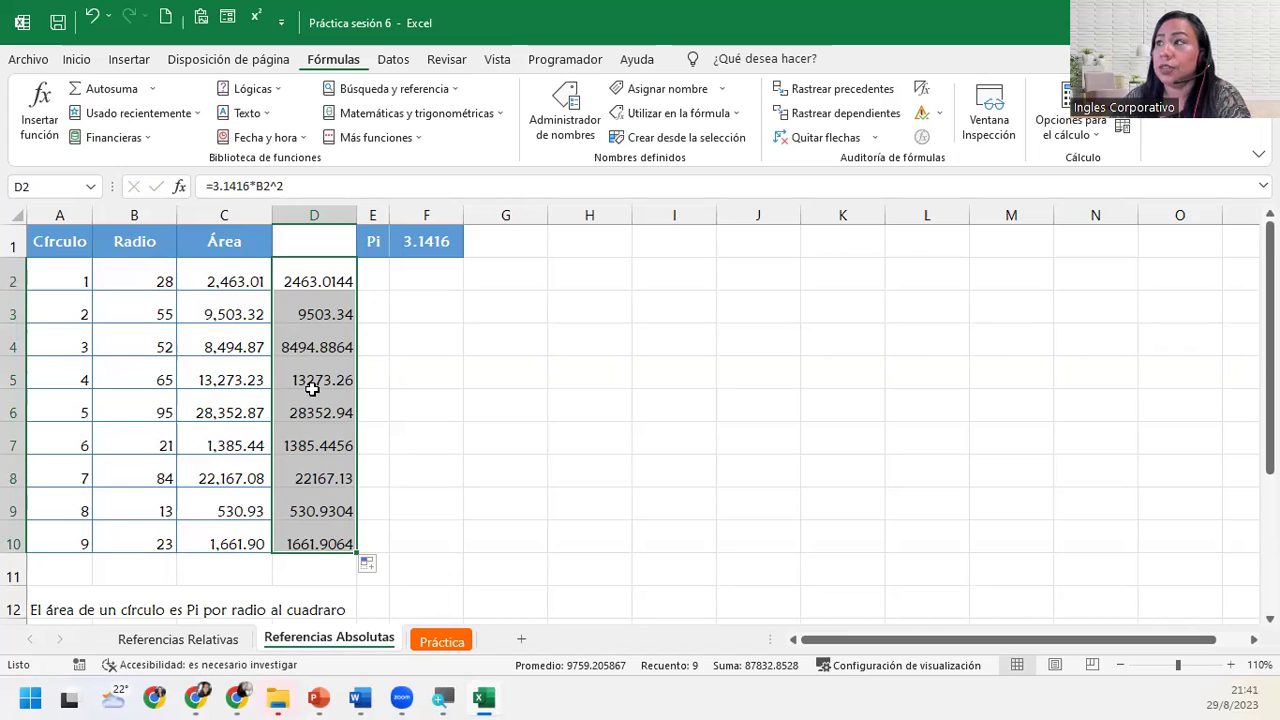
Review D2's hardcoded 3.1416 formula, then delete the D2:D10 comparison values.
click(318, 281)
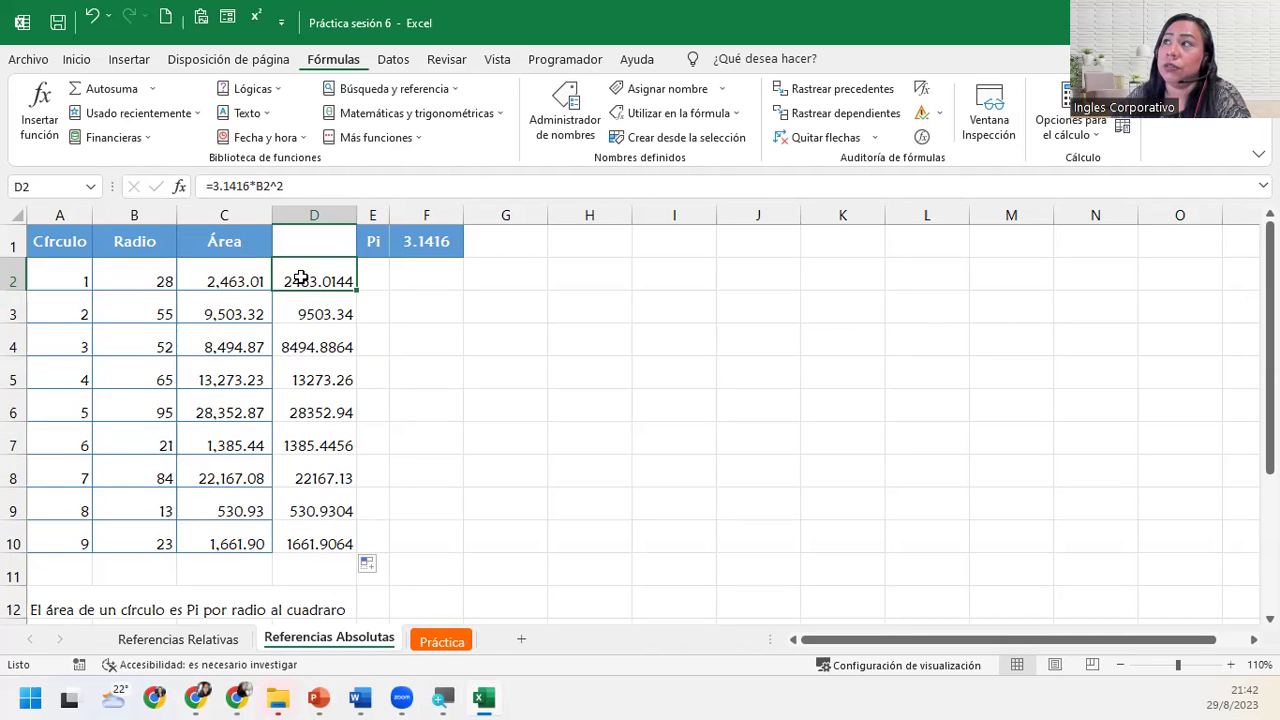
drag(298, 280, 314, 524)
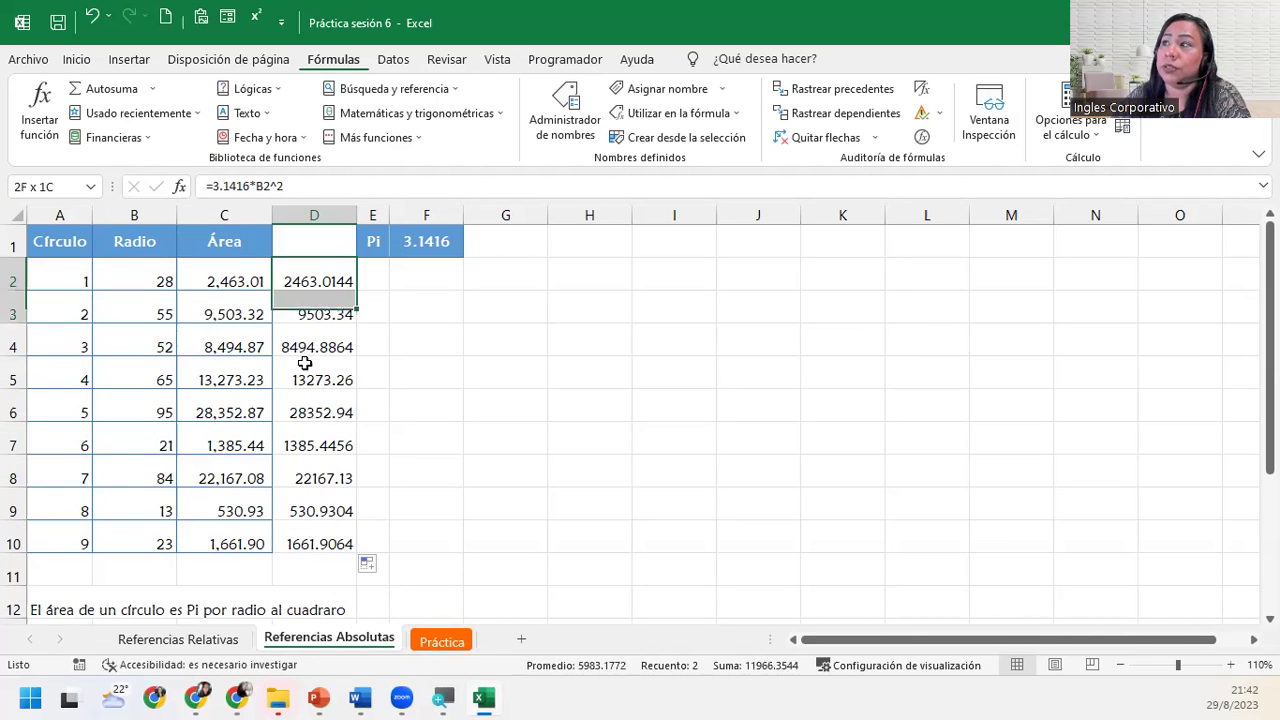
double_click(320, 280)
drag(289, 281, 326, 281)
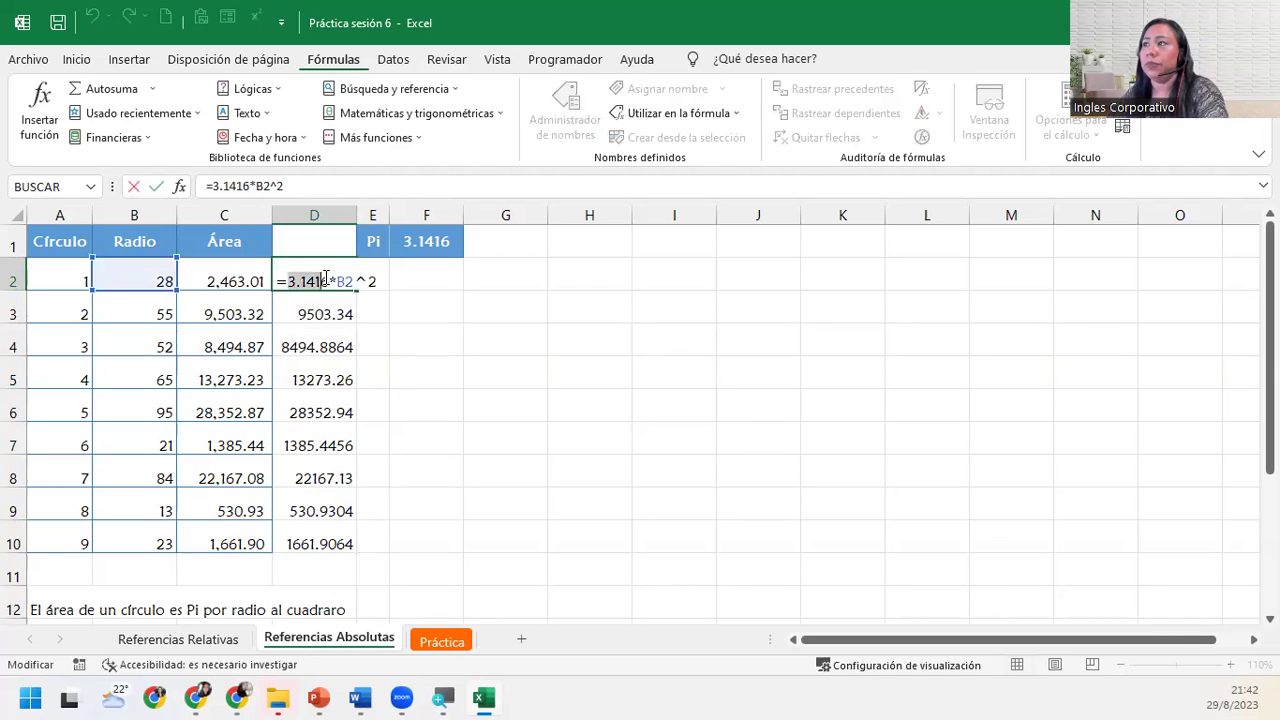
key(Return)
mouse_move(323, 277)
mouse_down()
mouse_move(358, 511)
mouse_move(343, 543)
mouse_up()
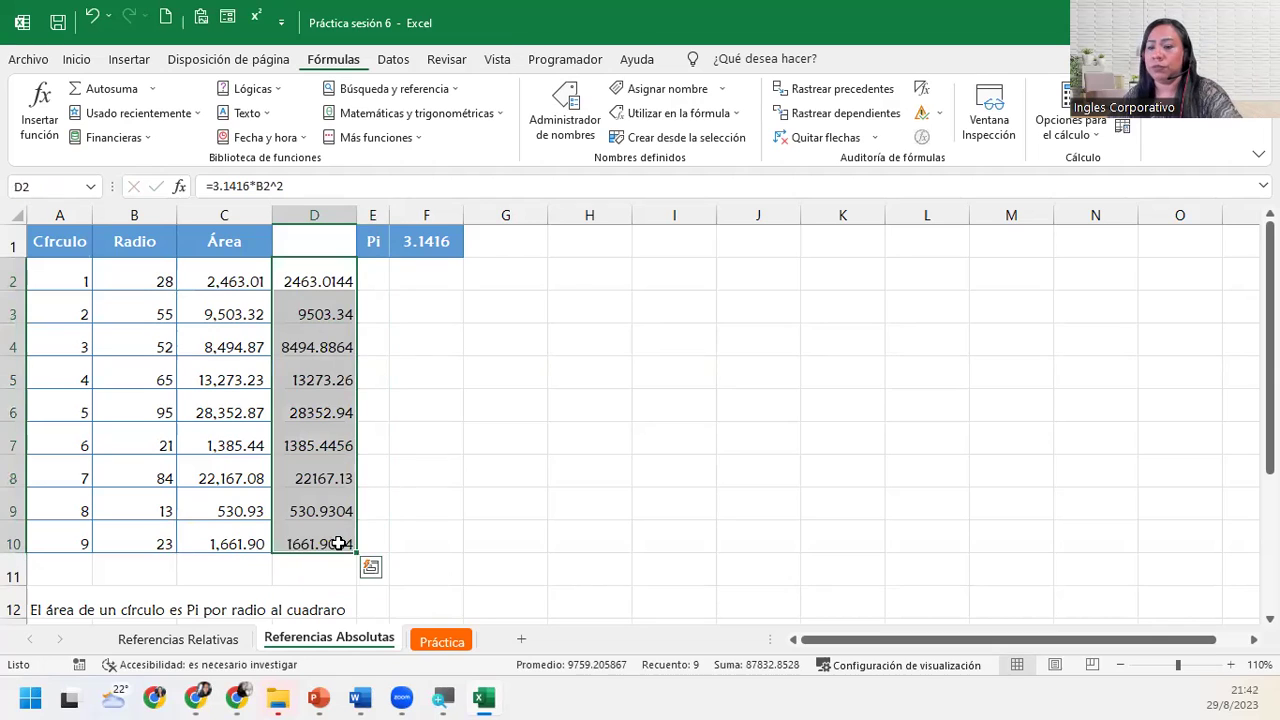
key(Delete)
click(222, 282)
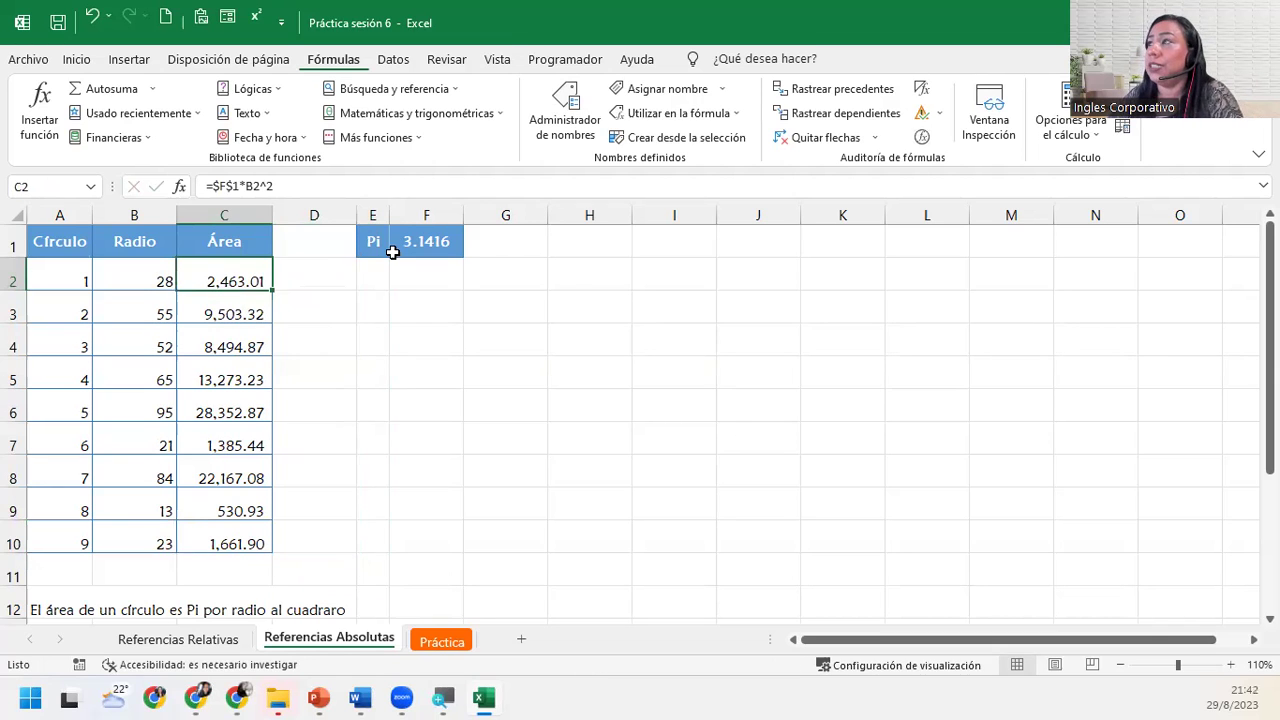
click(420, 241)
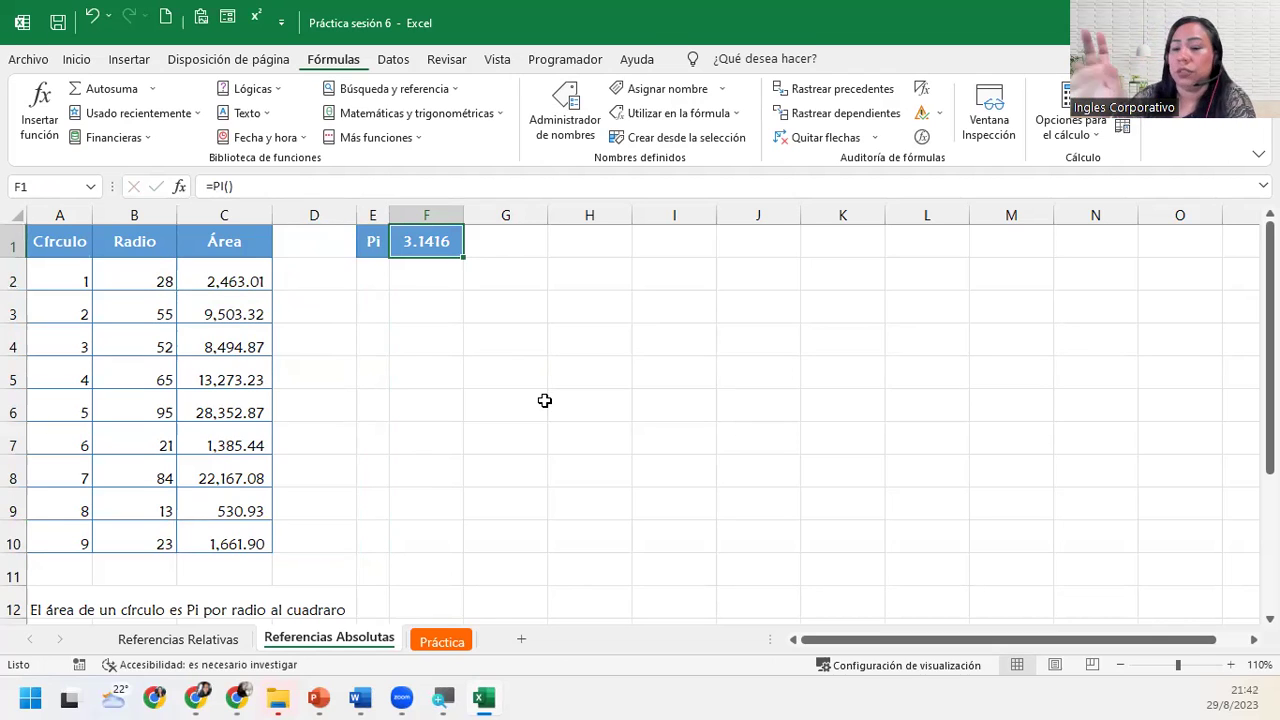
text(2.)
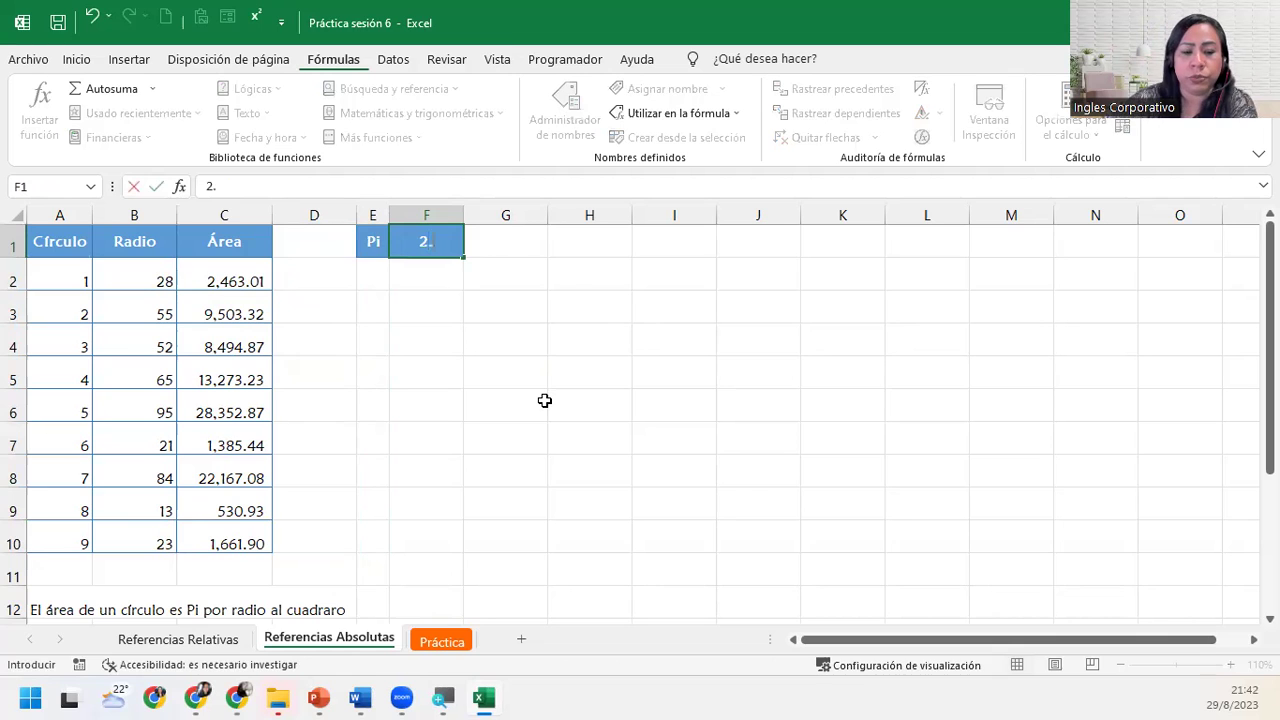
text(15)
key(Return)
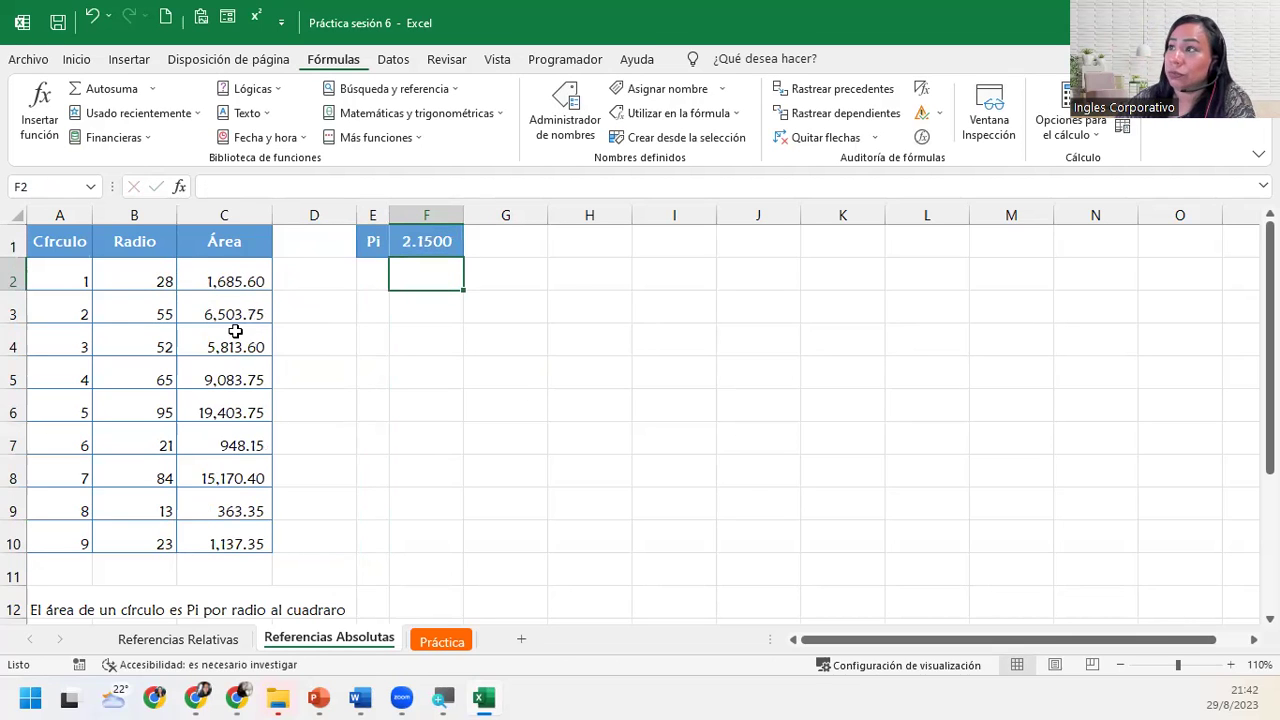
drag(252, 283, 252, 536)
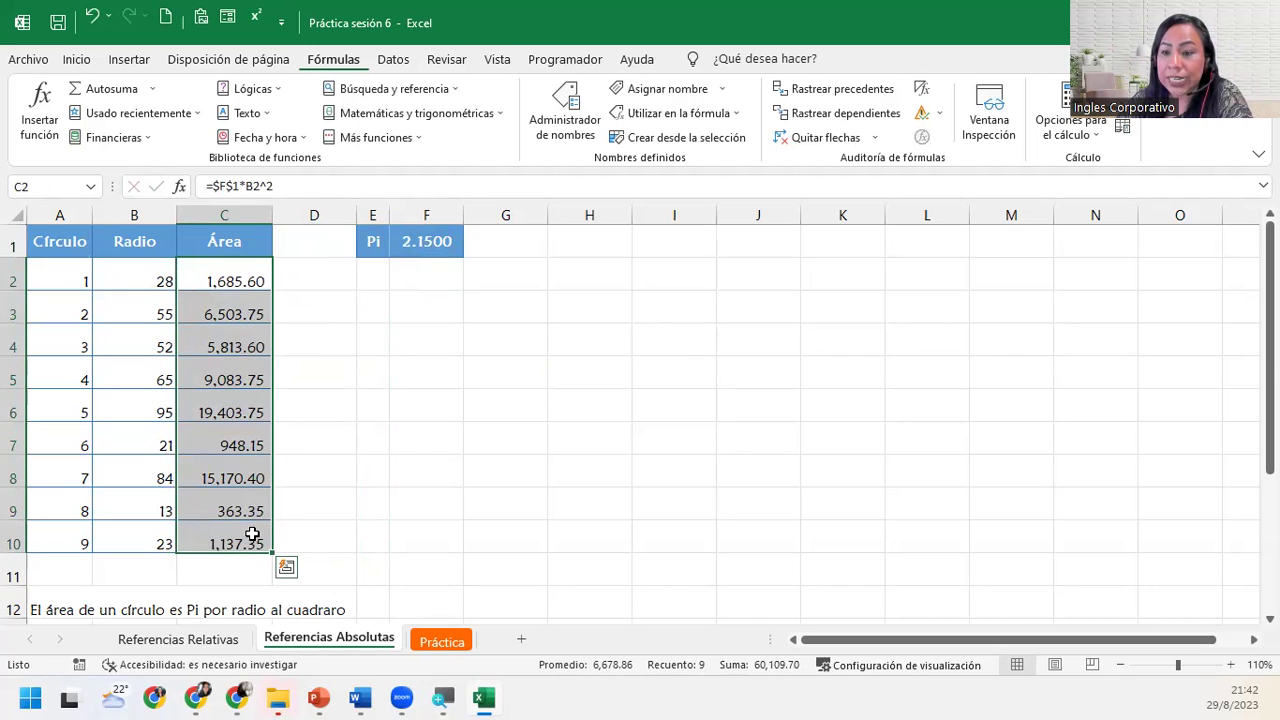
click(440, 241)
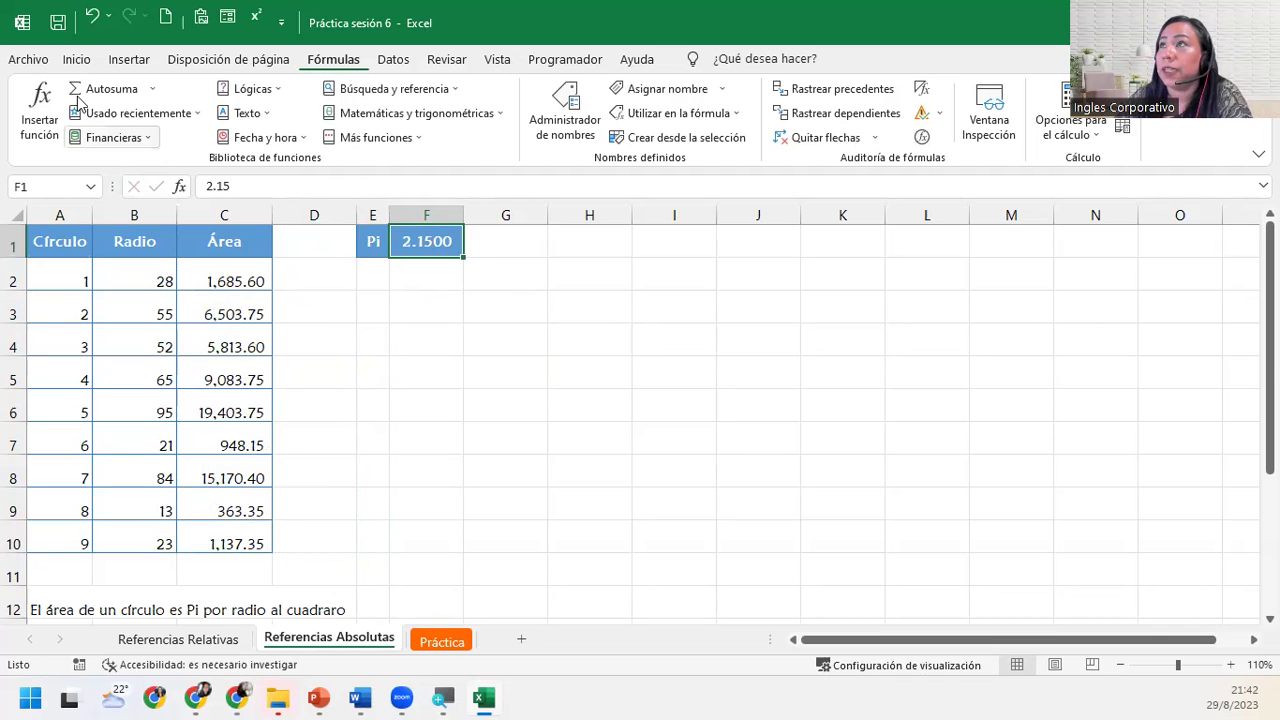
click(108, 16)
click(97, 14)
click(97, 14)
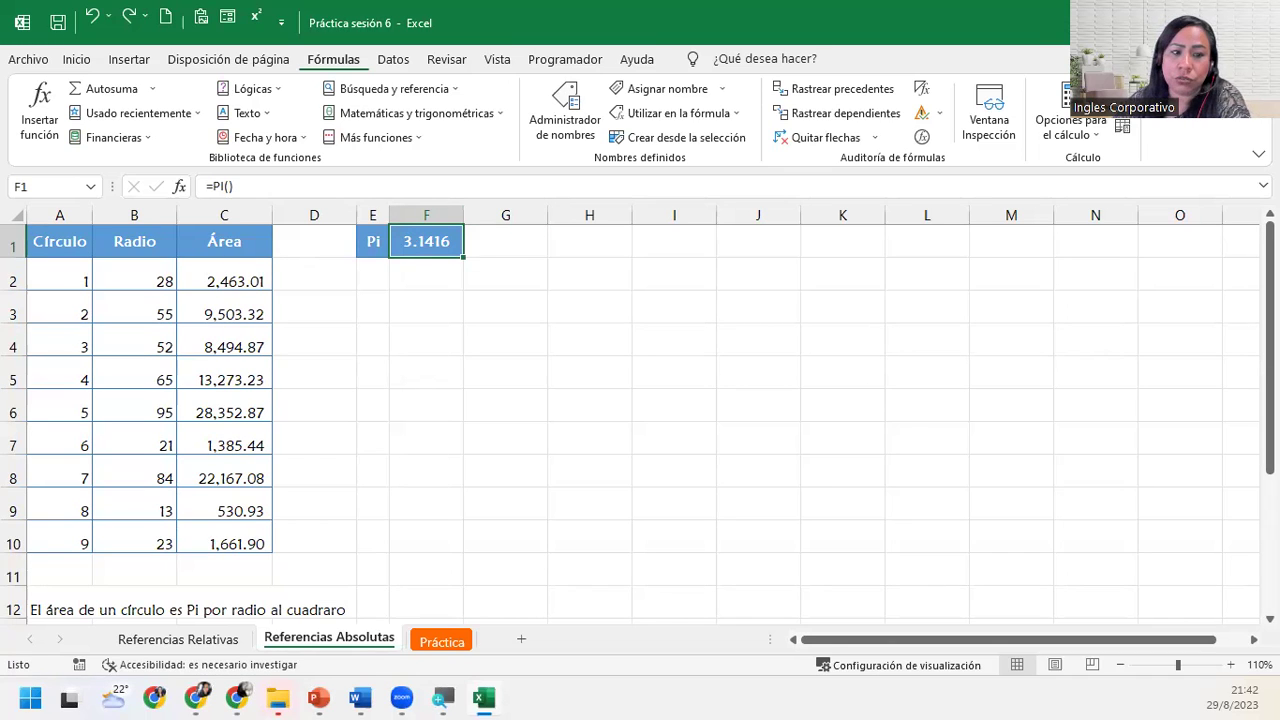
key(alt+Tab)
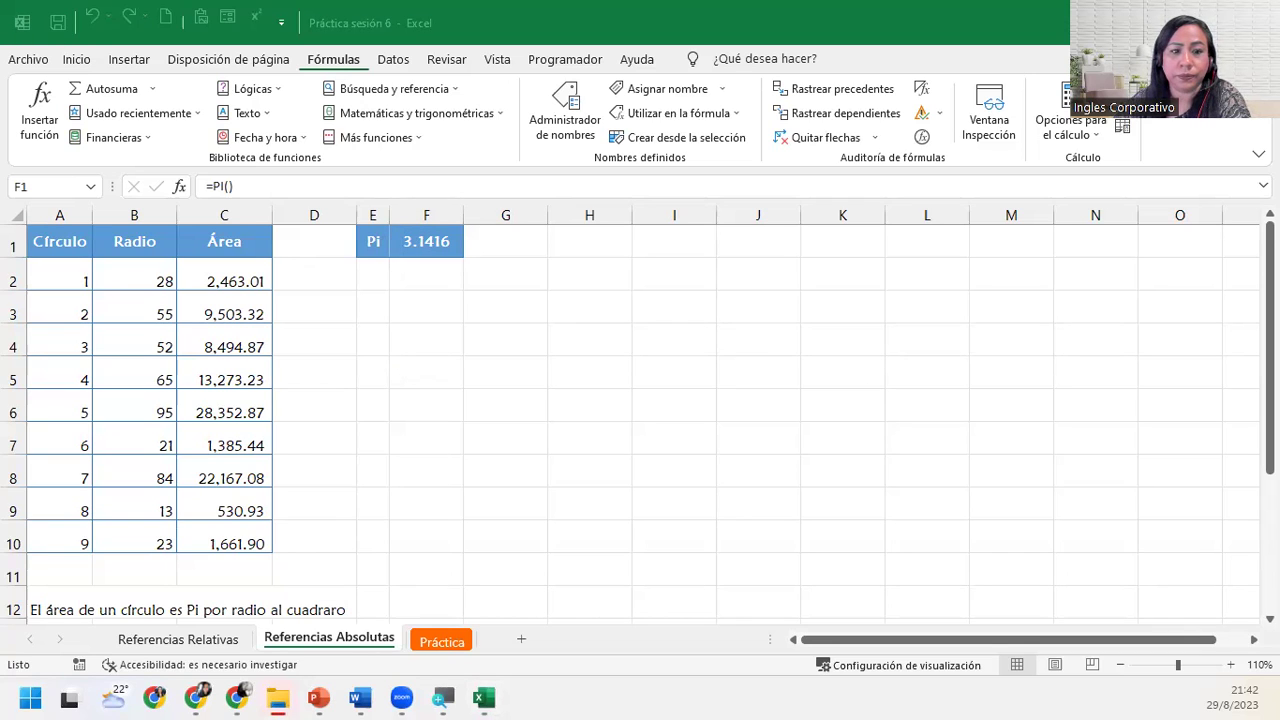
key(alt+Tab)
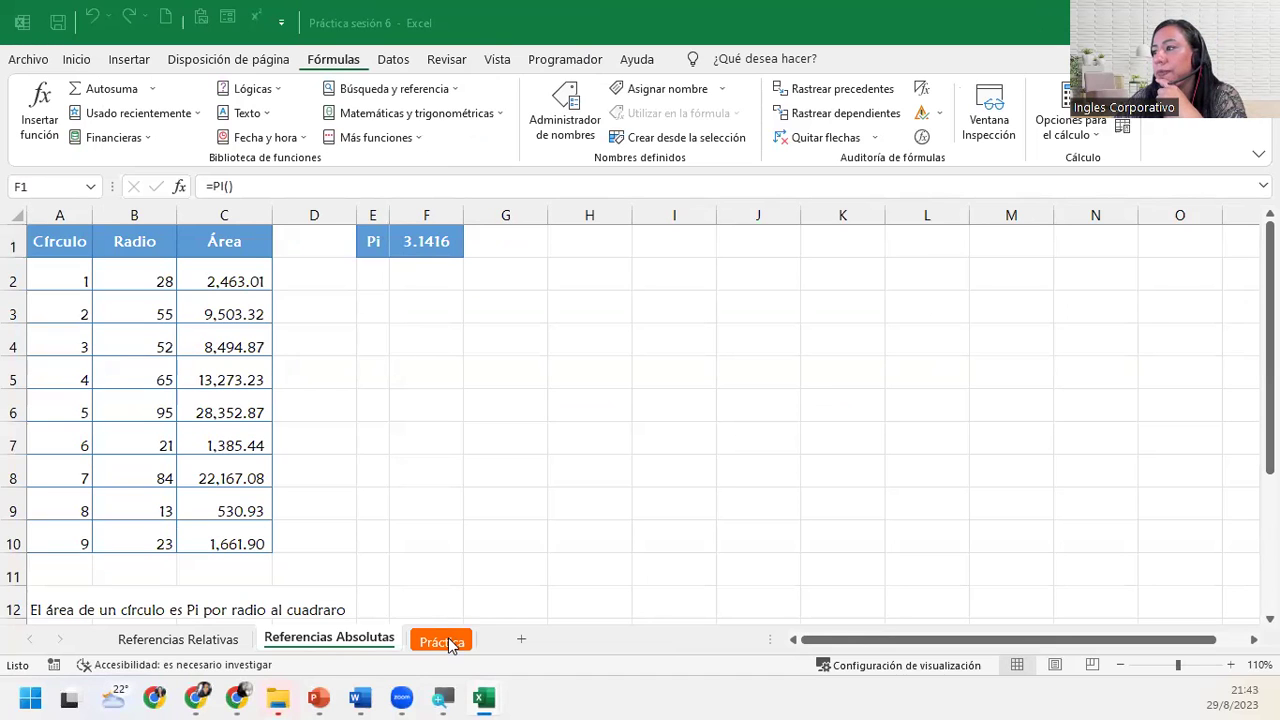
Switch to the Práctica sheet and review the Subtotal header, 13.2% tax rate in I8, and G16.
click(446, 641)
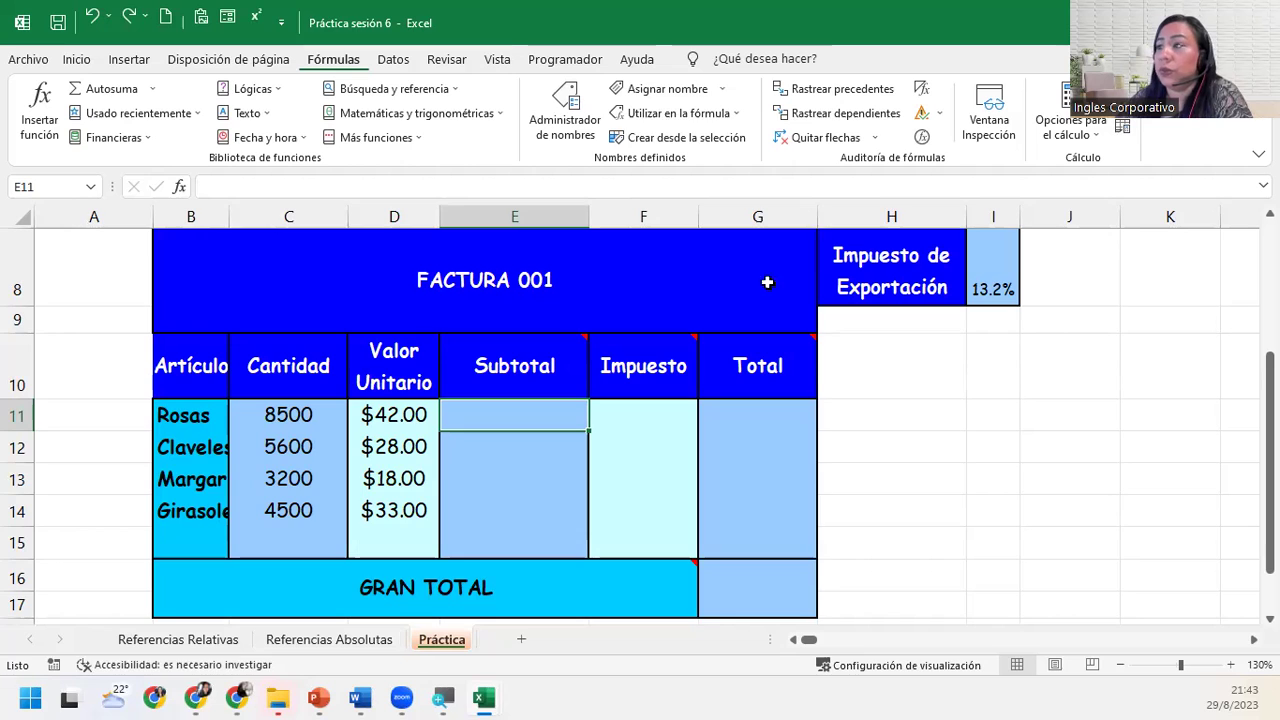
click(511, 366)
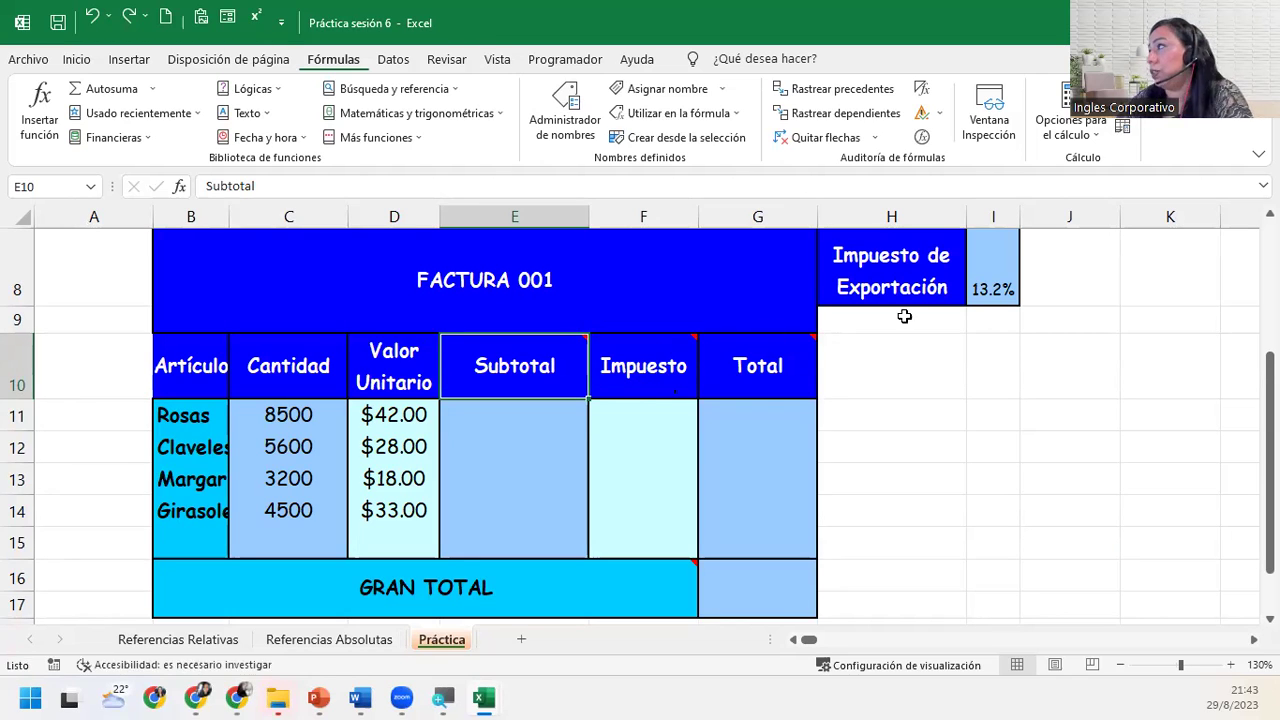
click(998, 261)
mouse_move(757, 366)
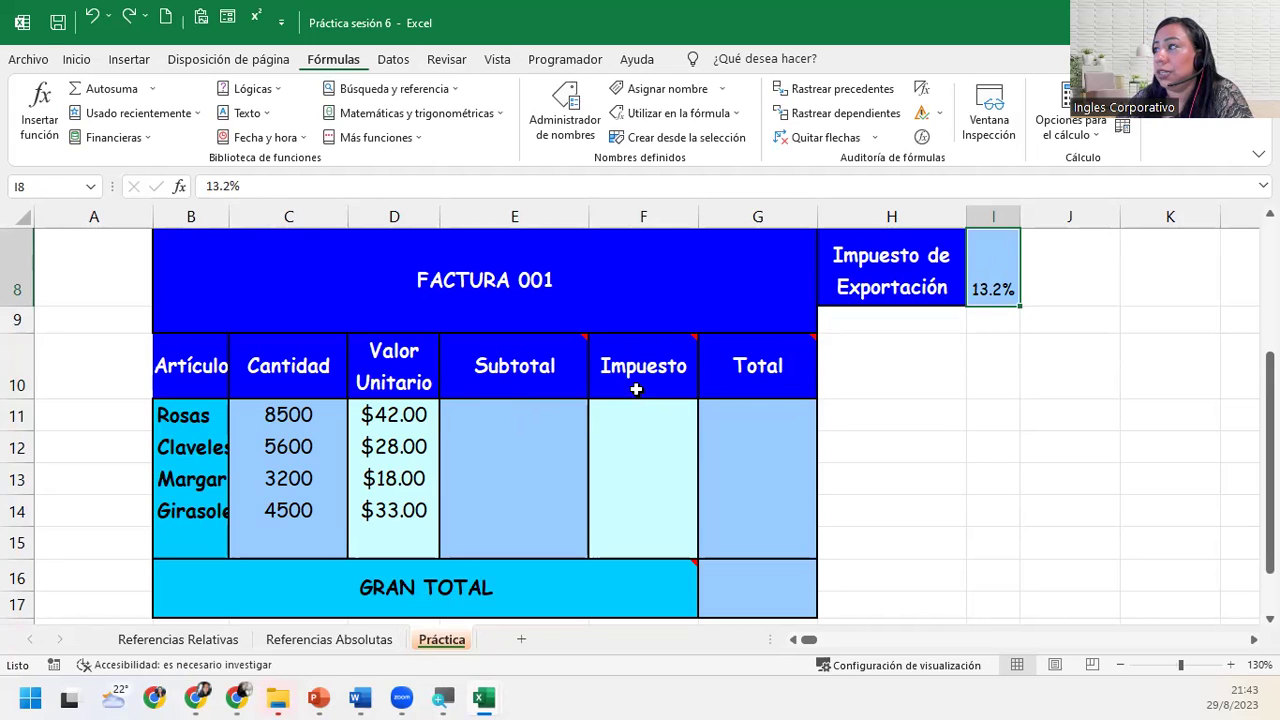
click(751, 585)
mouse_move(668, 583)
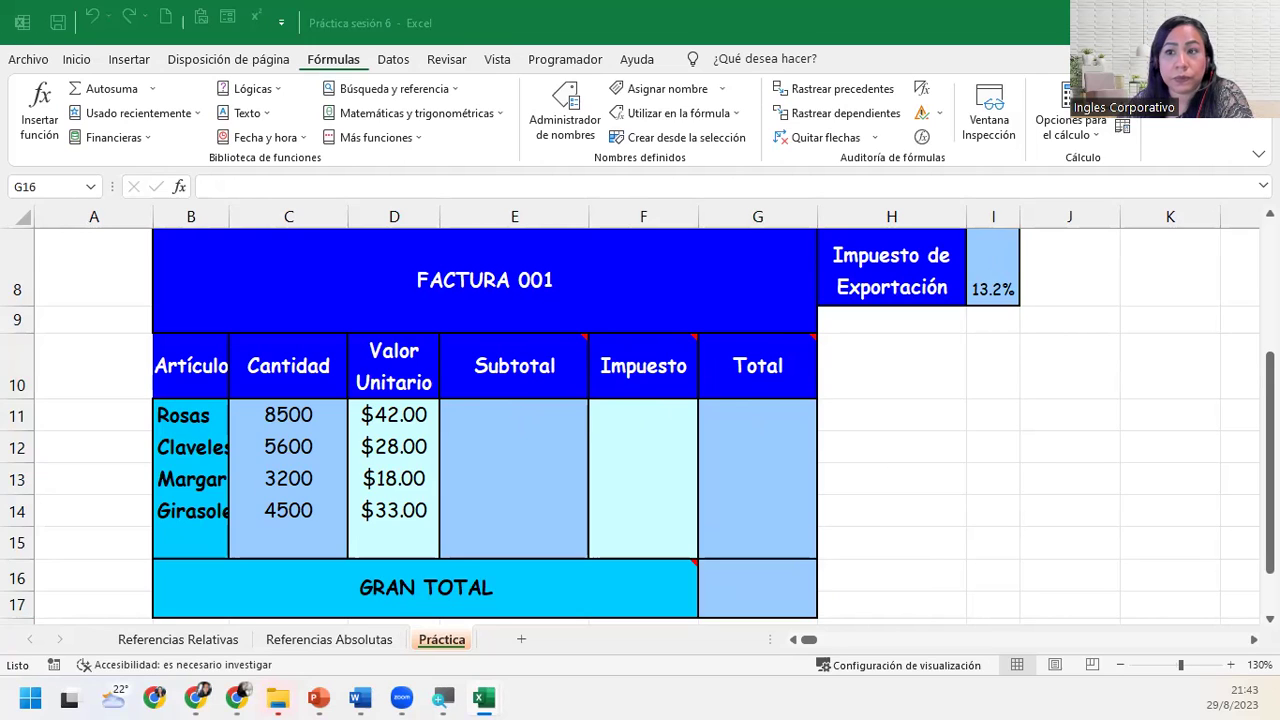
key(alt+Tab)
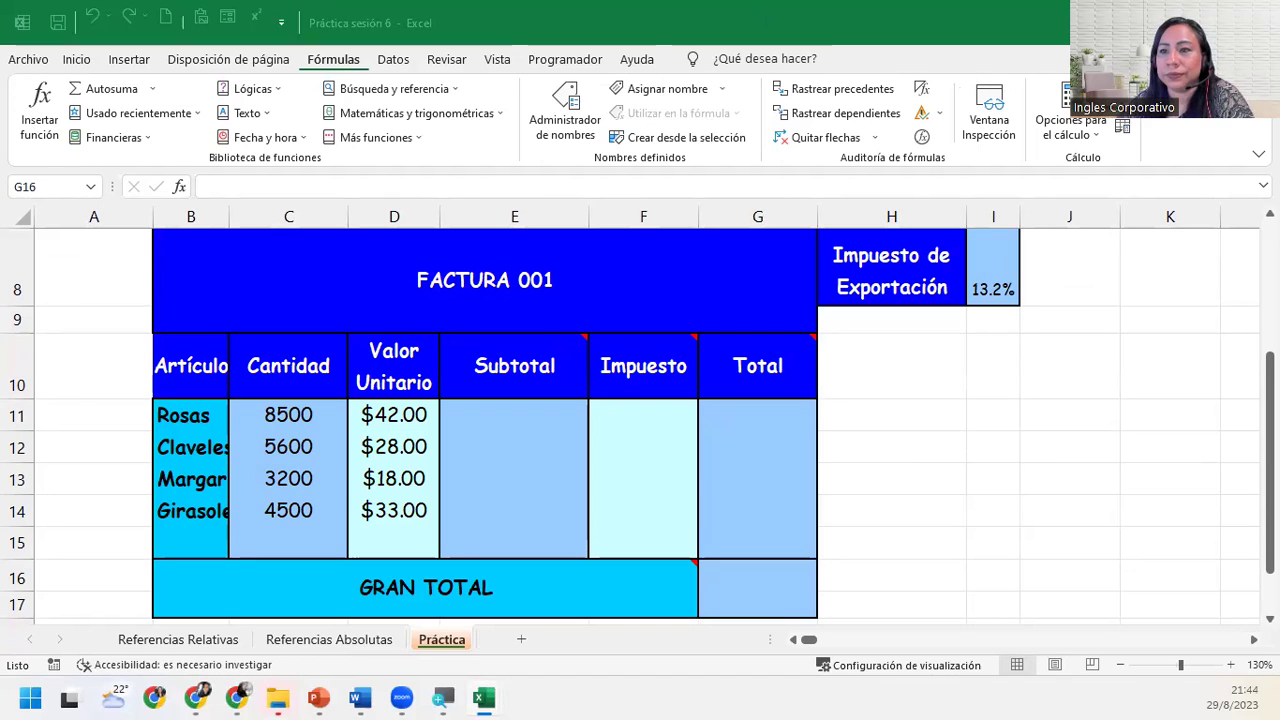
key(alt+Tab)
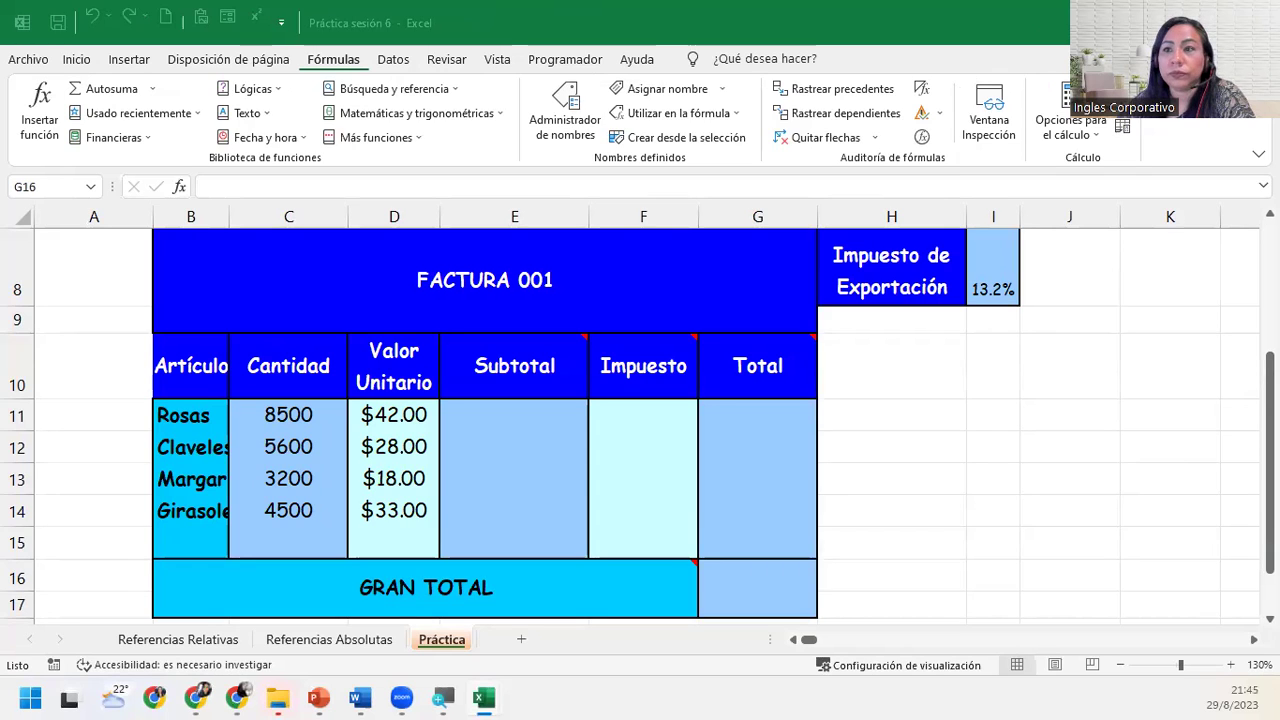
key(alt+Tab)
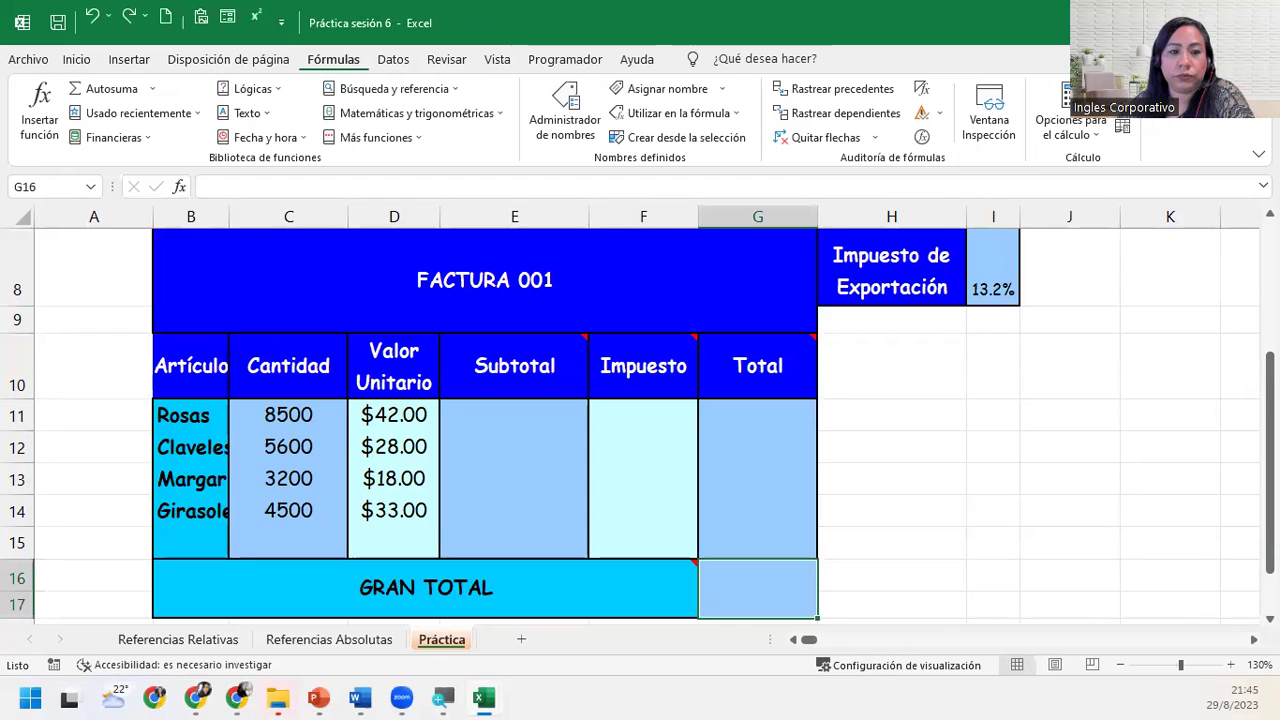
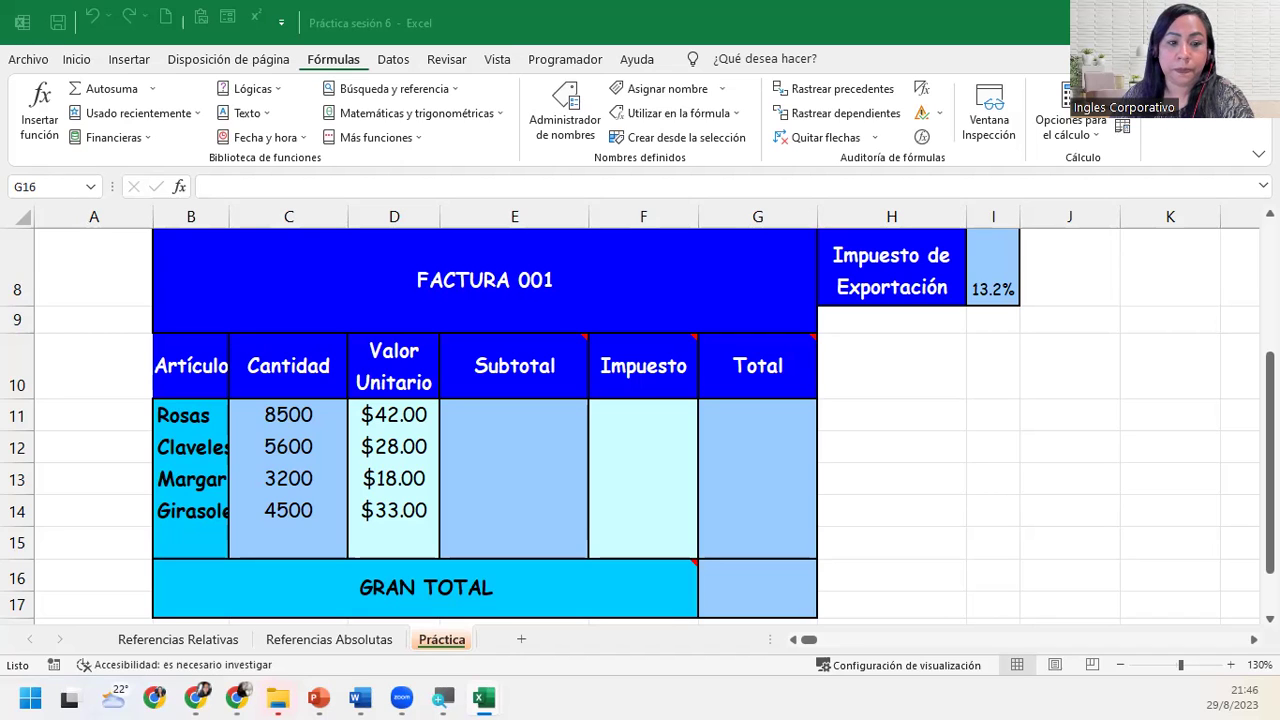
Enter the Subtotal formula =C11*D11 in cell E11.
click(757, 588)
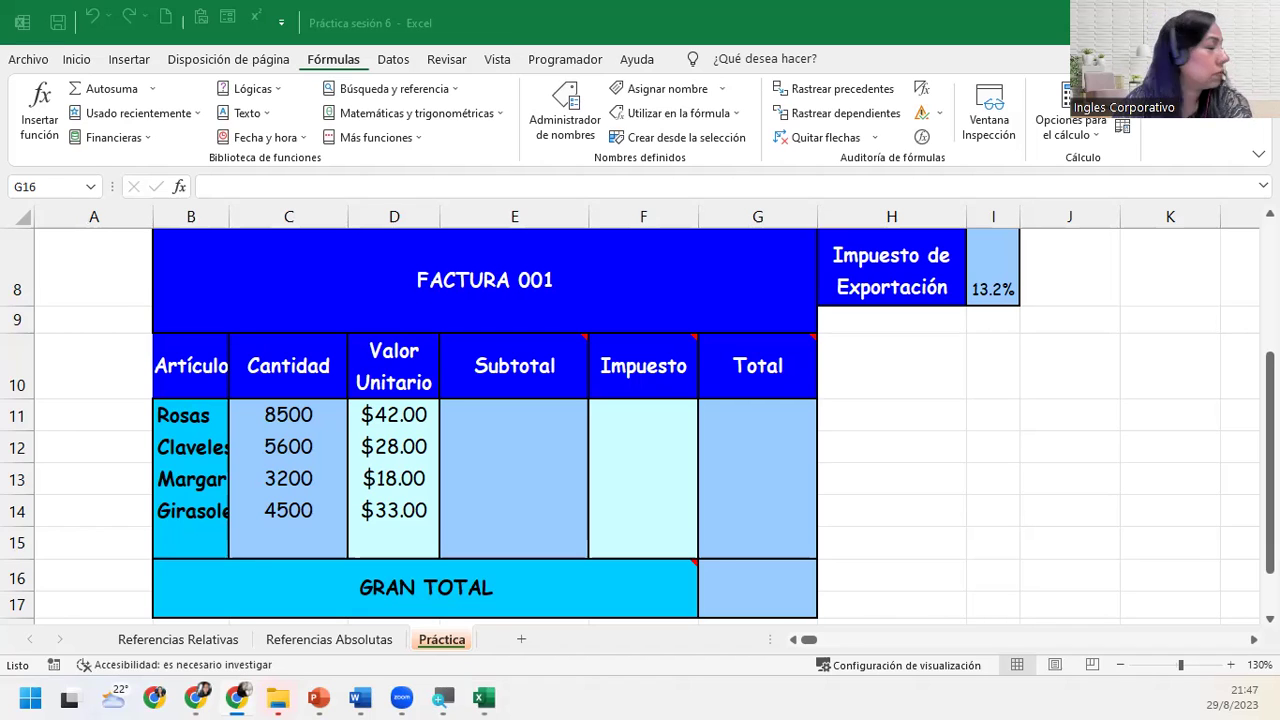
click(476, 405)
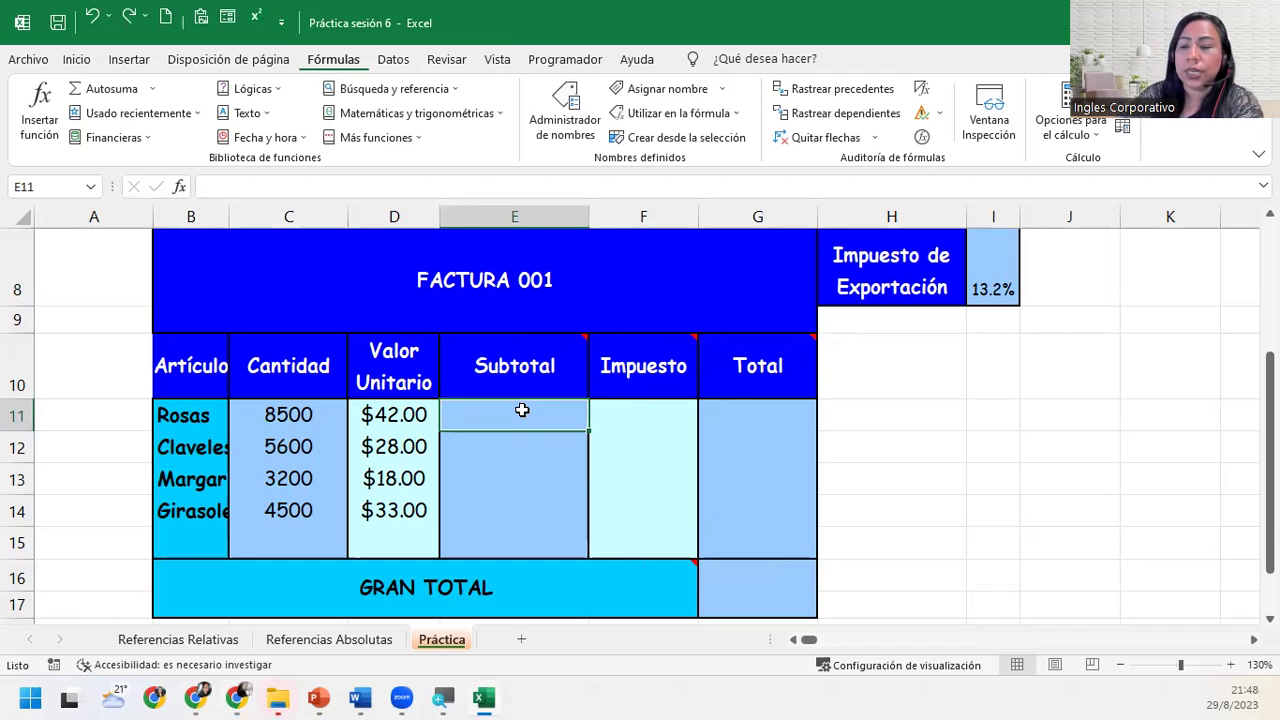
text(=)
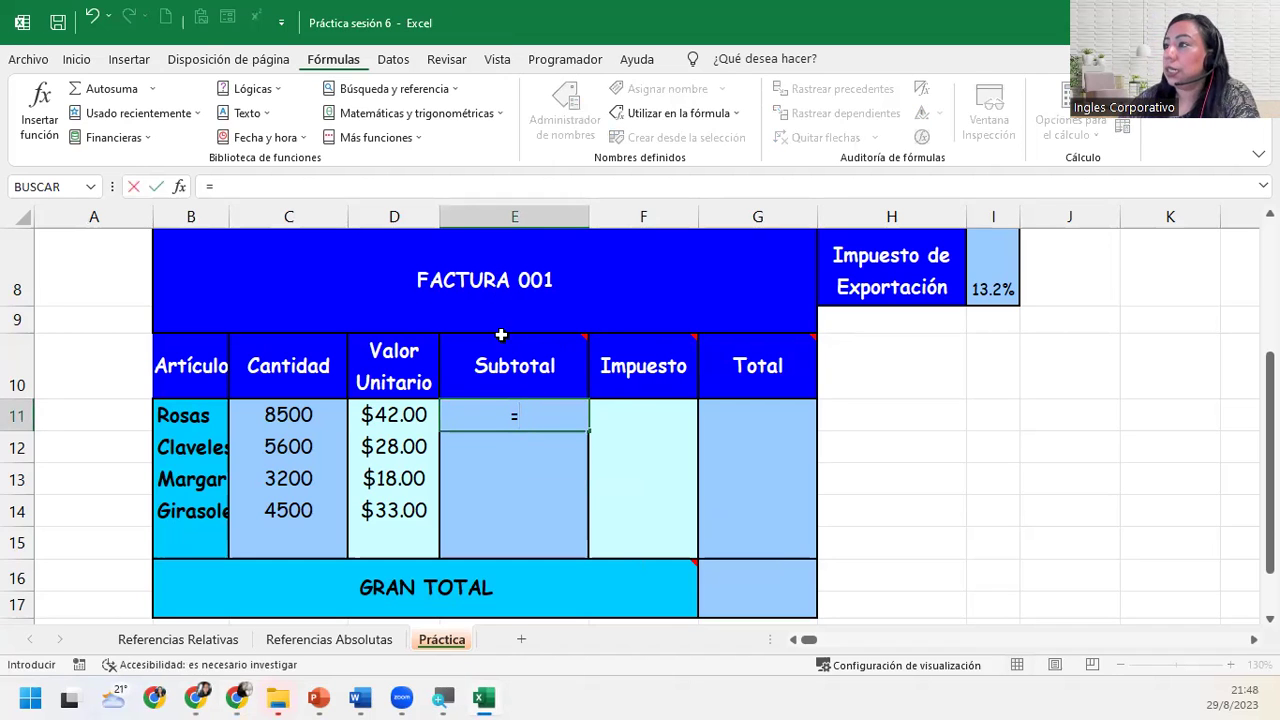
click(252, 417)
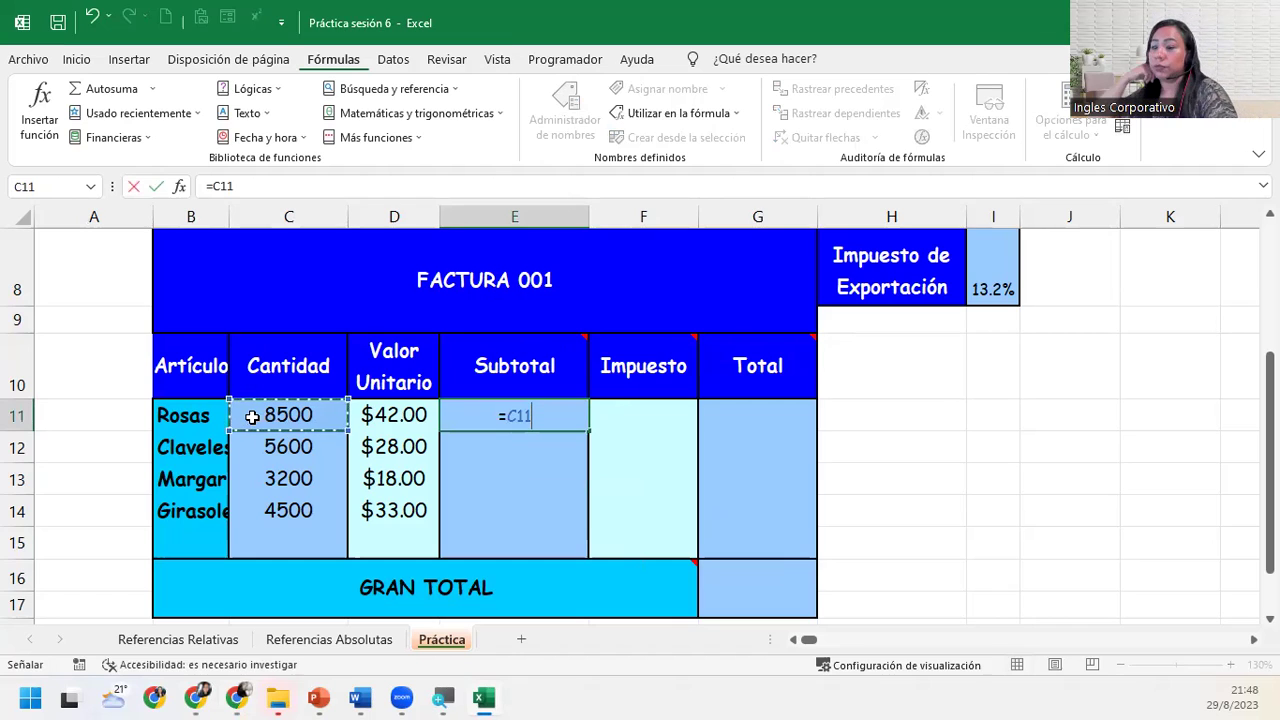
text(+)
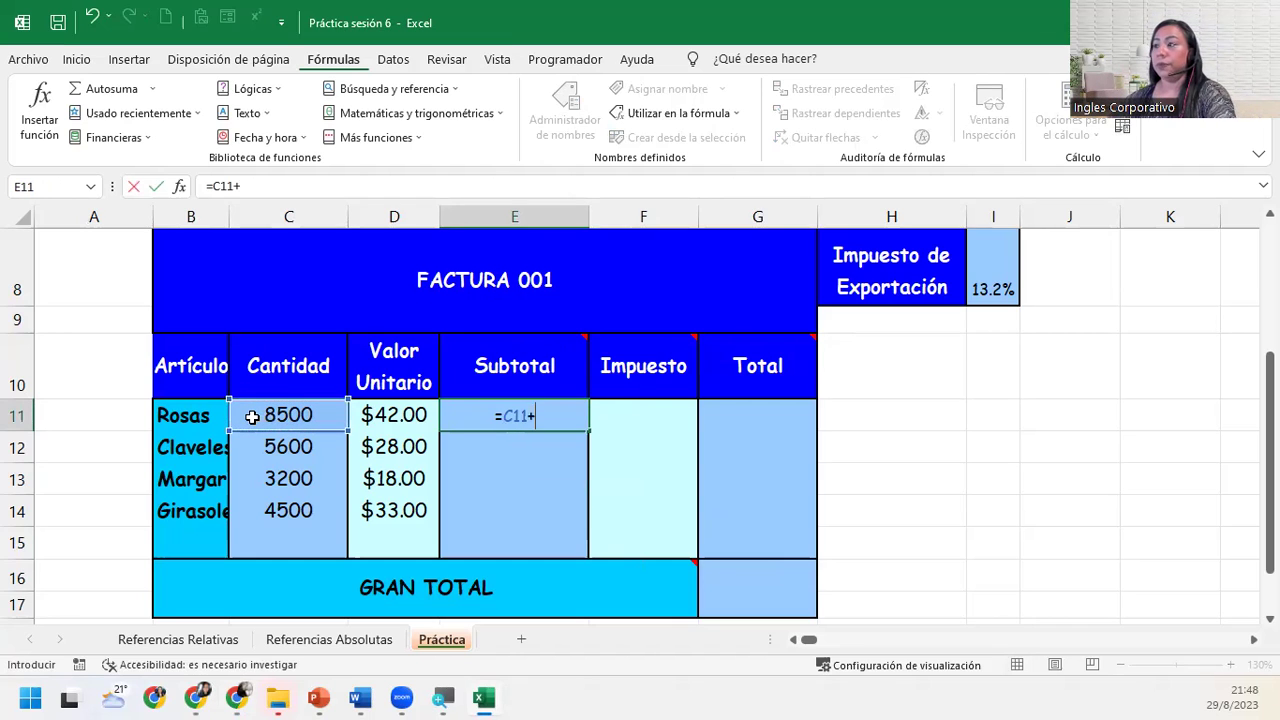
key(BackSpace)
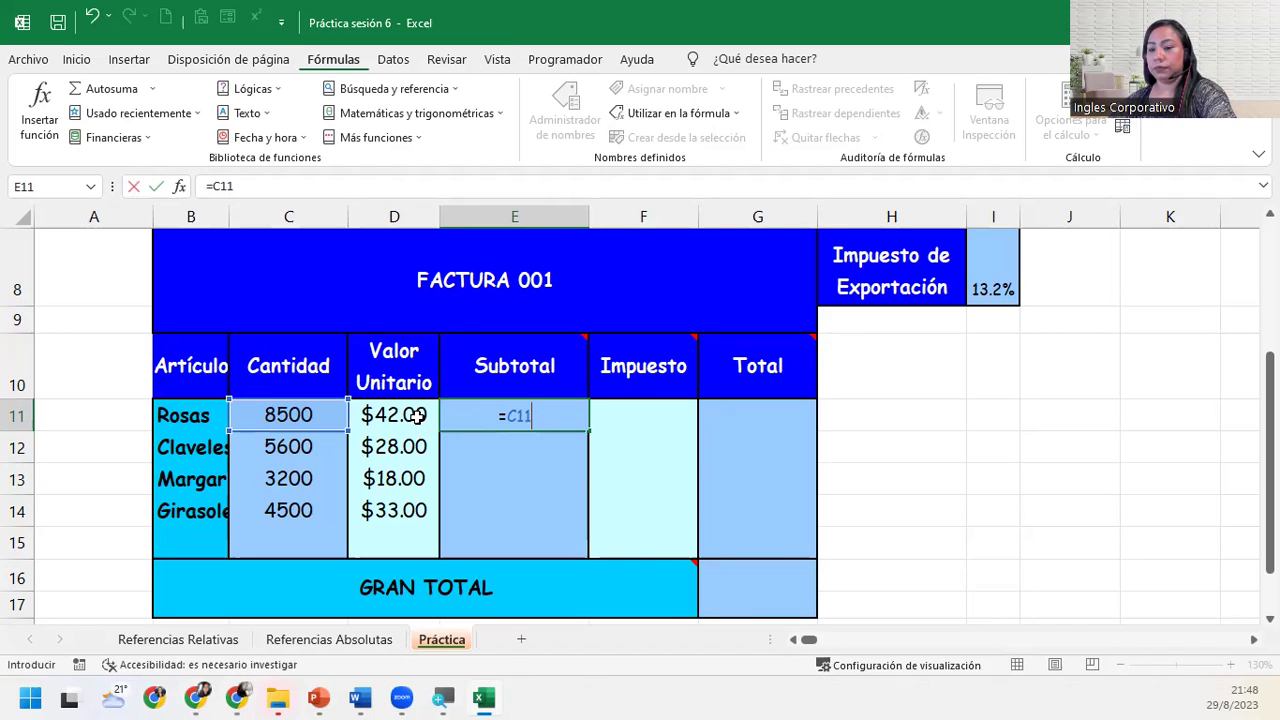
text(*)
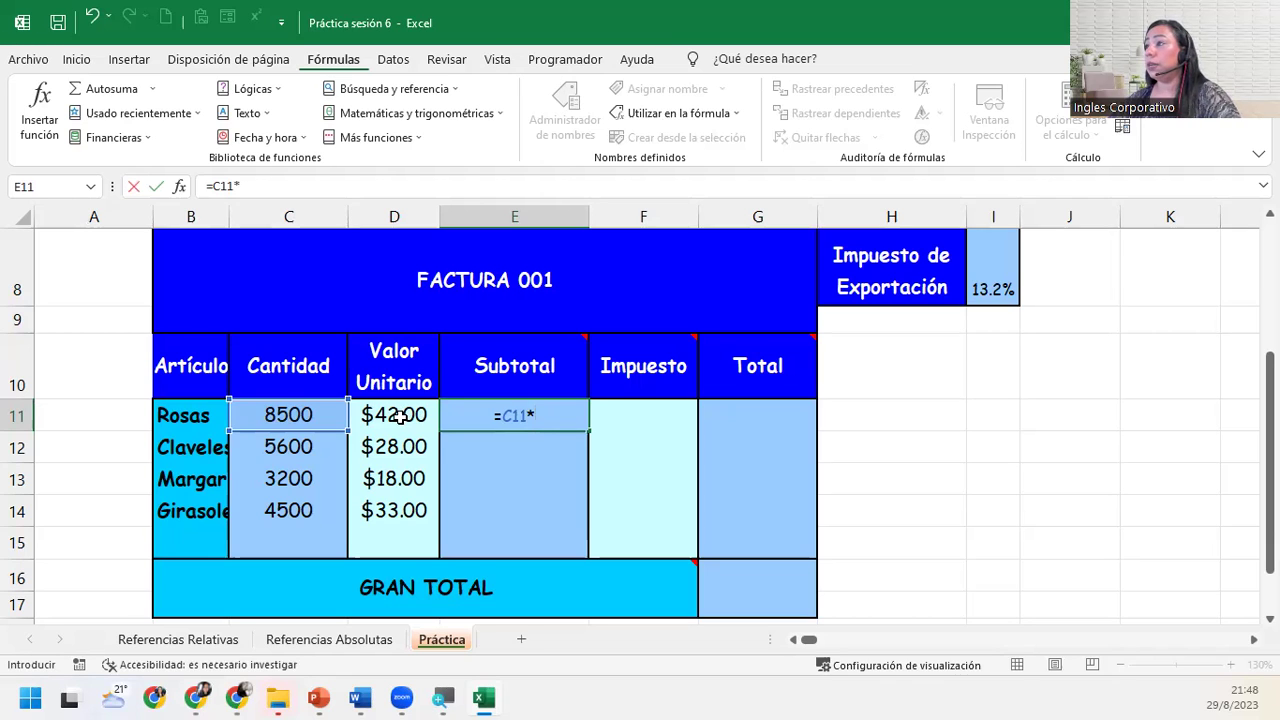
click(415, 416)
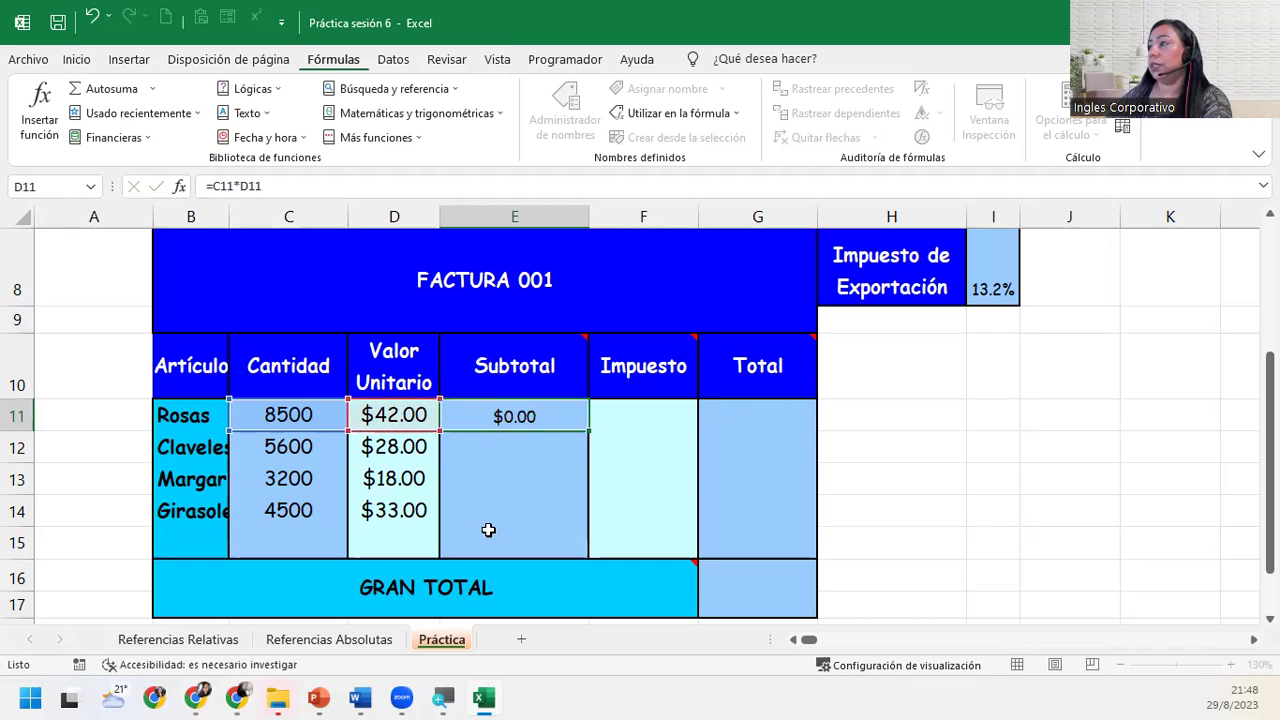
key(Return)
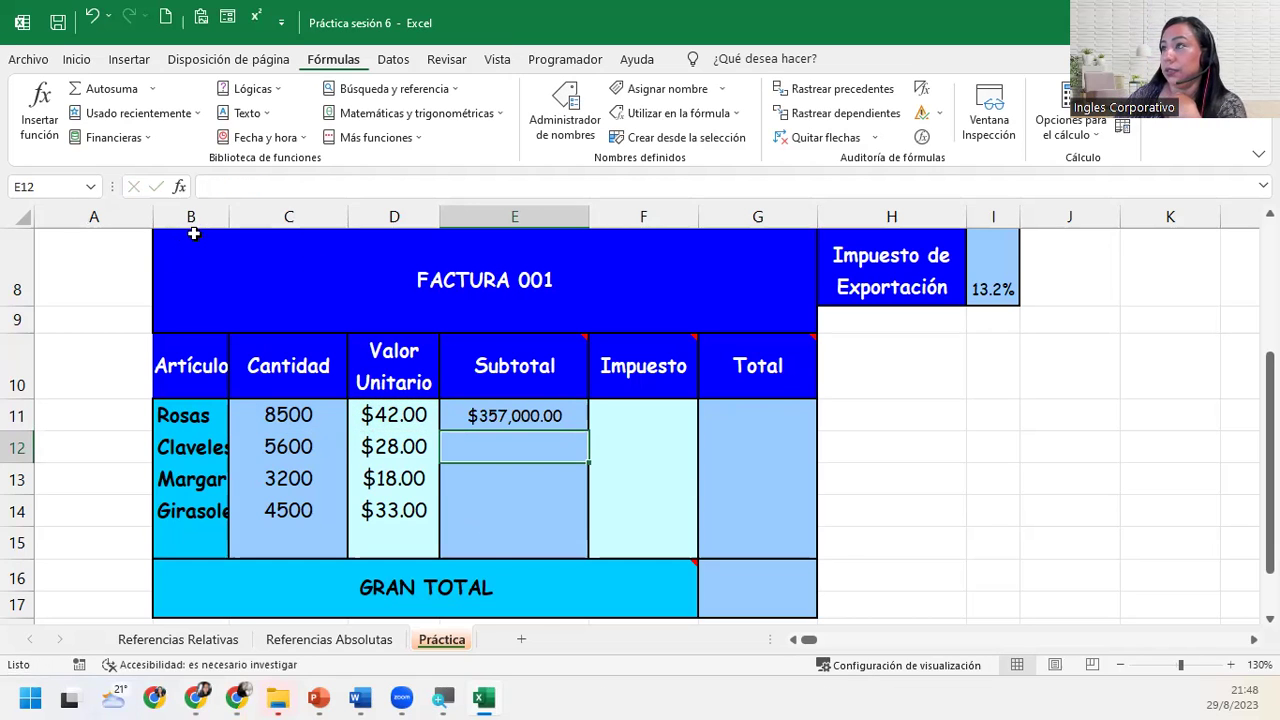
Autofit column B and fill the Subtotal formula down to E14 without formatting.
double_click(229, 210)
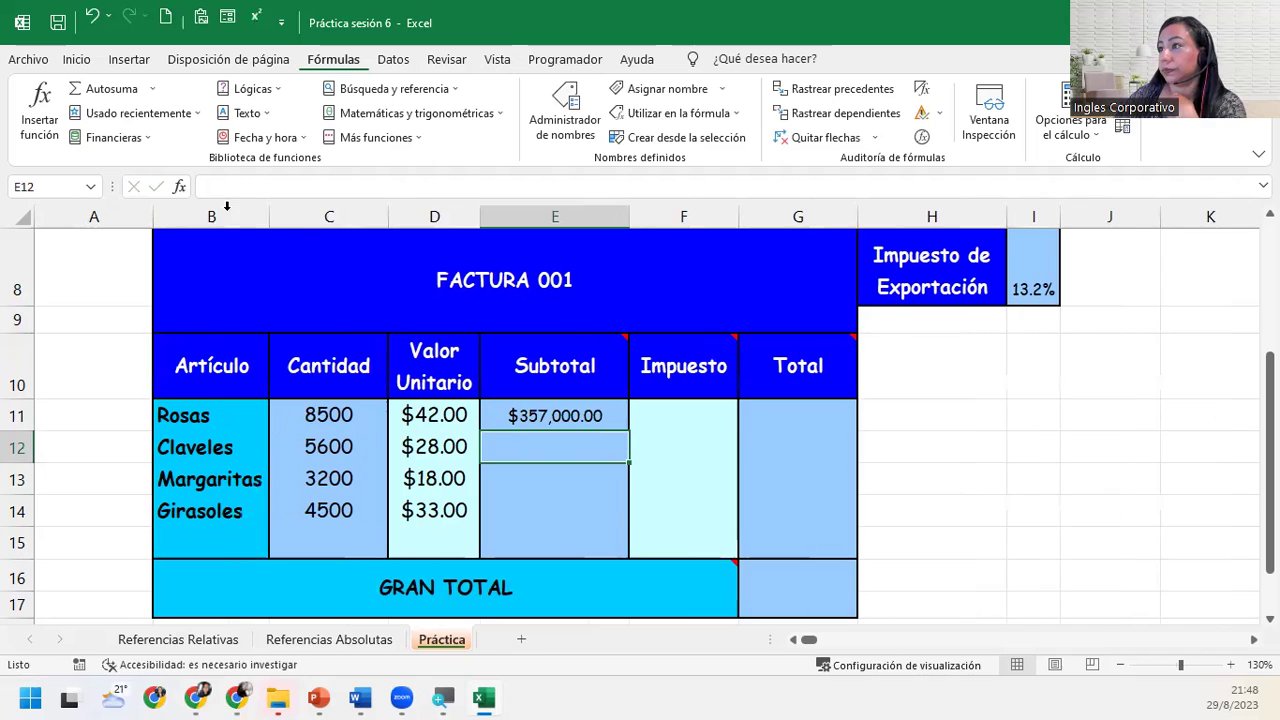
click(565, 405)
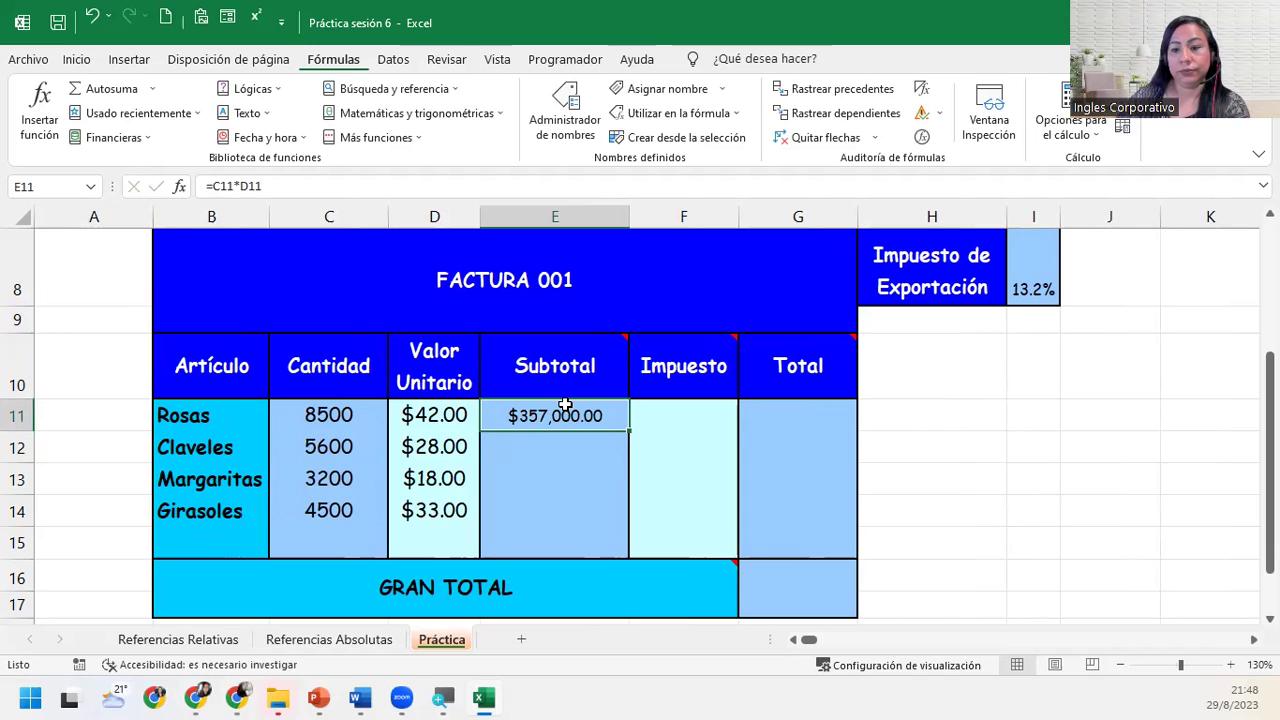
drag(628, 430, 623, 534)
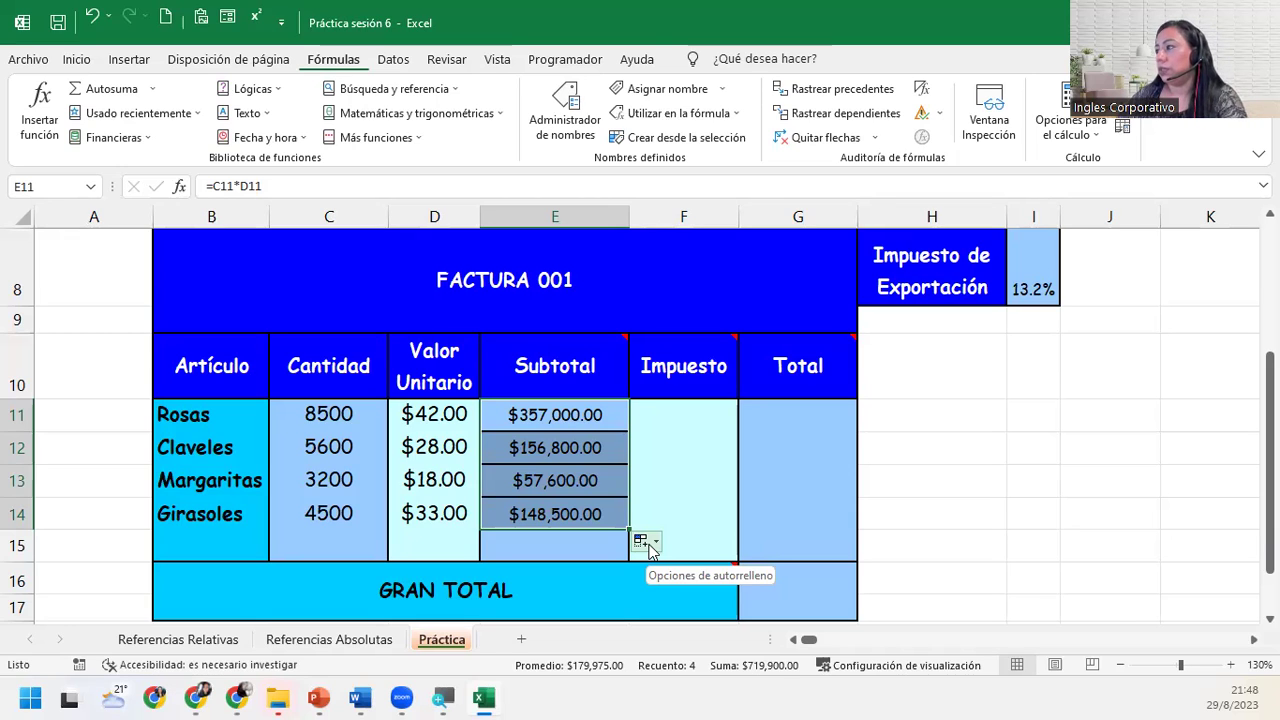
click(650, 545)
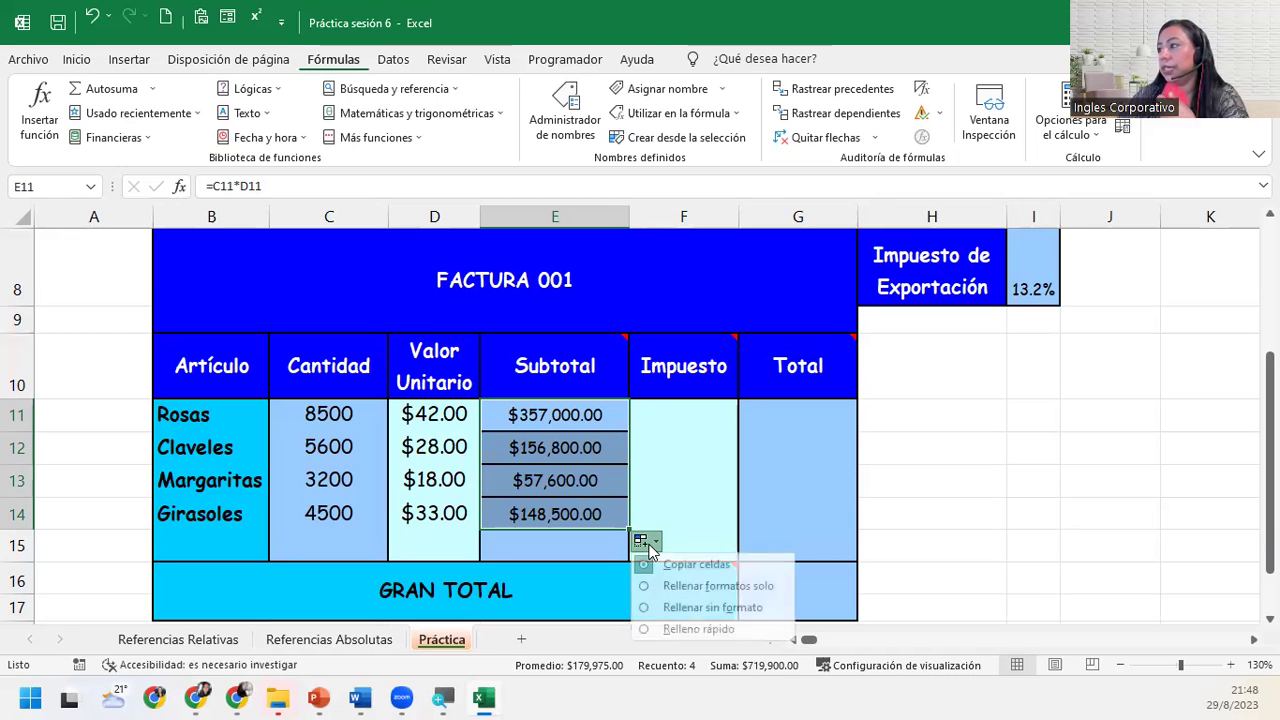
click(686, 610)
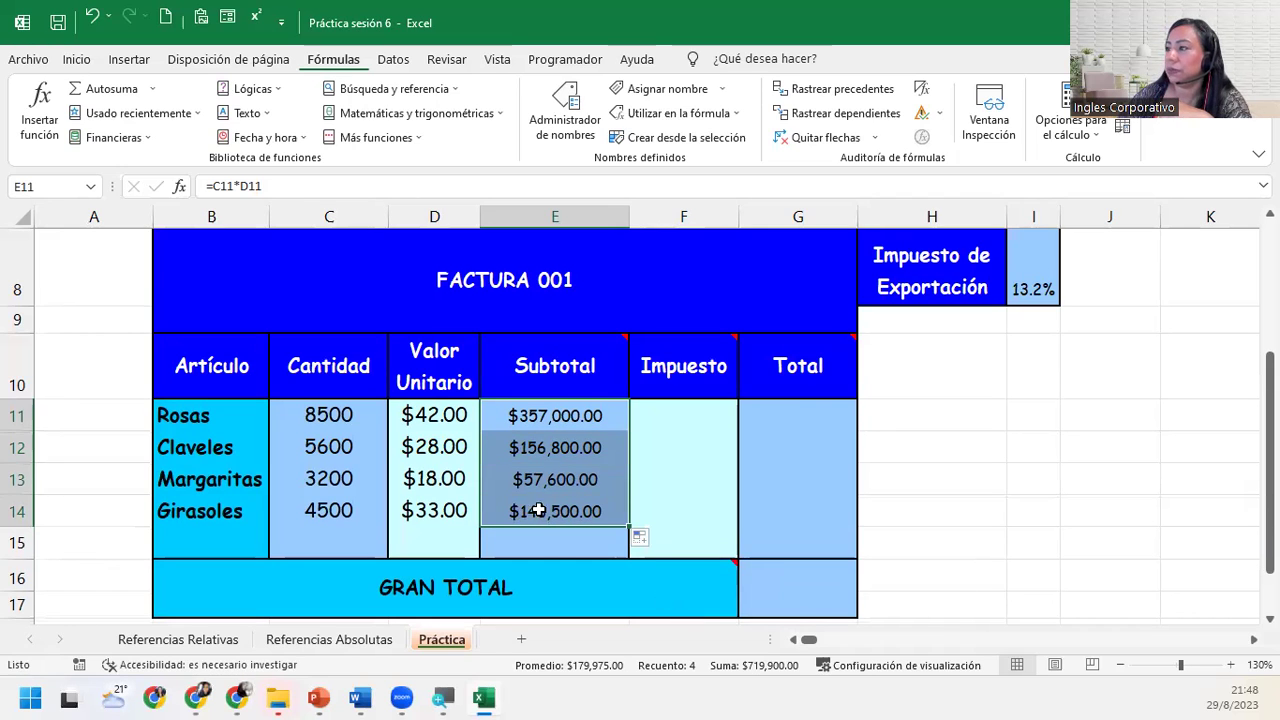
drag(540, 510, 544, 541)
click(672, 421)
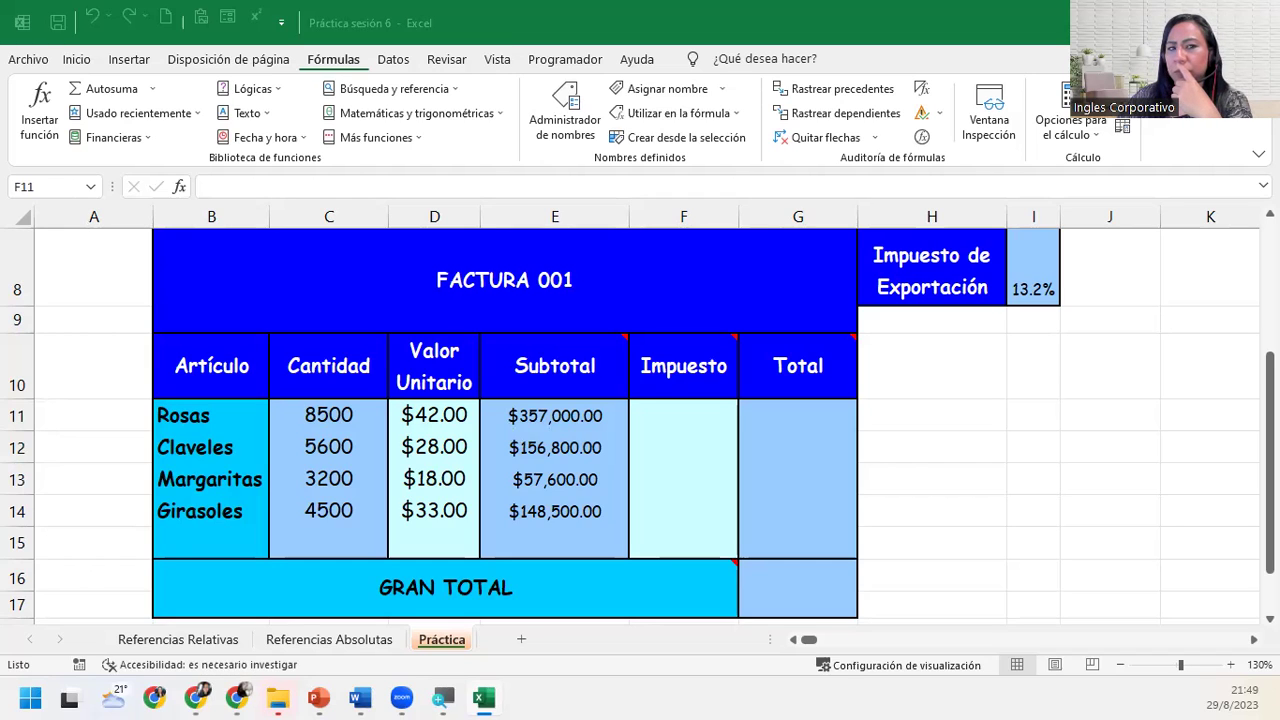
click(692, 417)
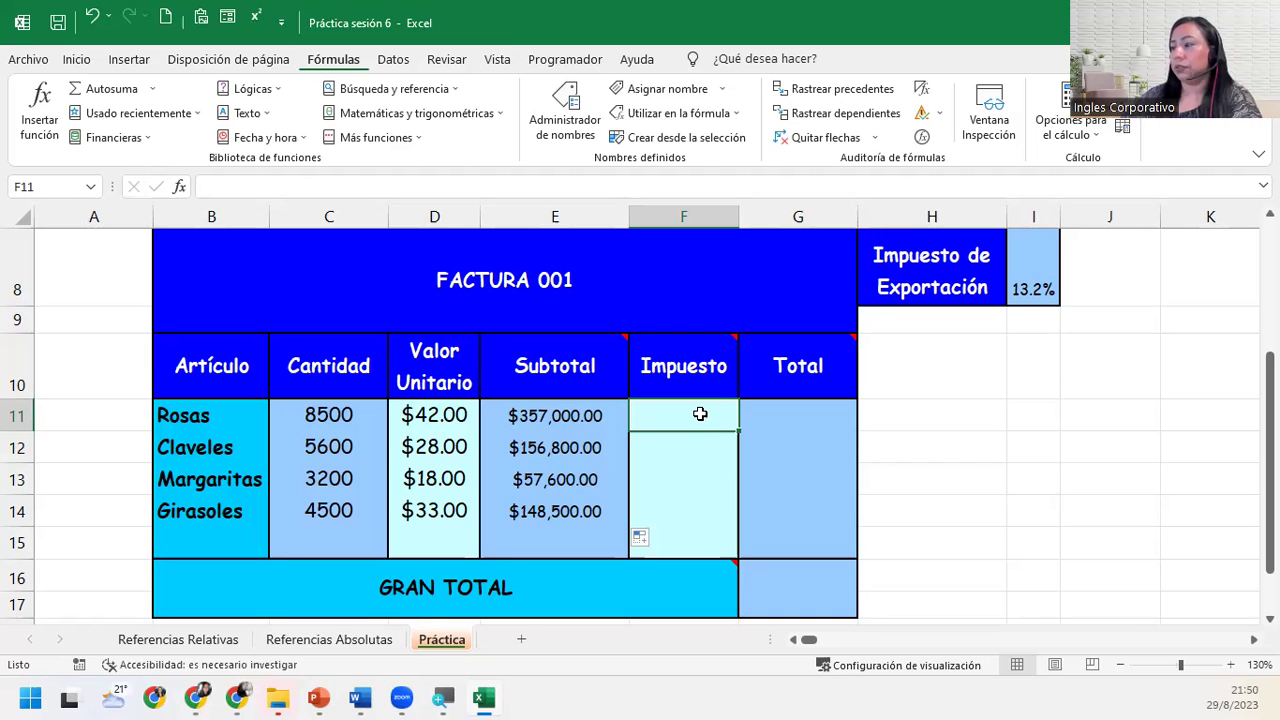
Enter =E11*$I$8 in F11, using an absolute reference to the 13.2% tax rate.
text(=)
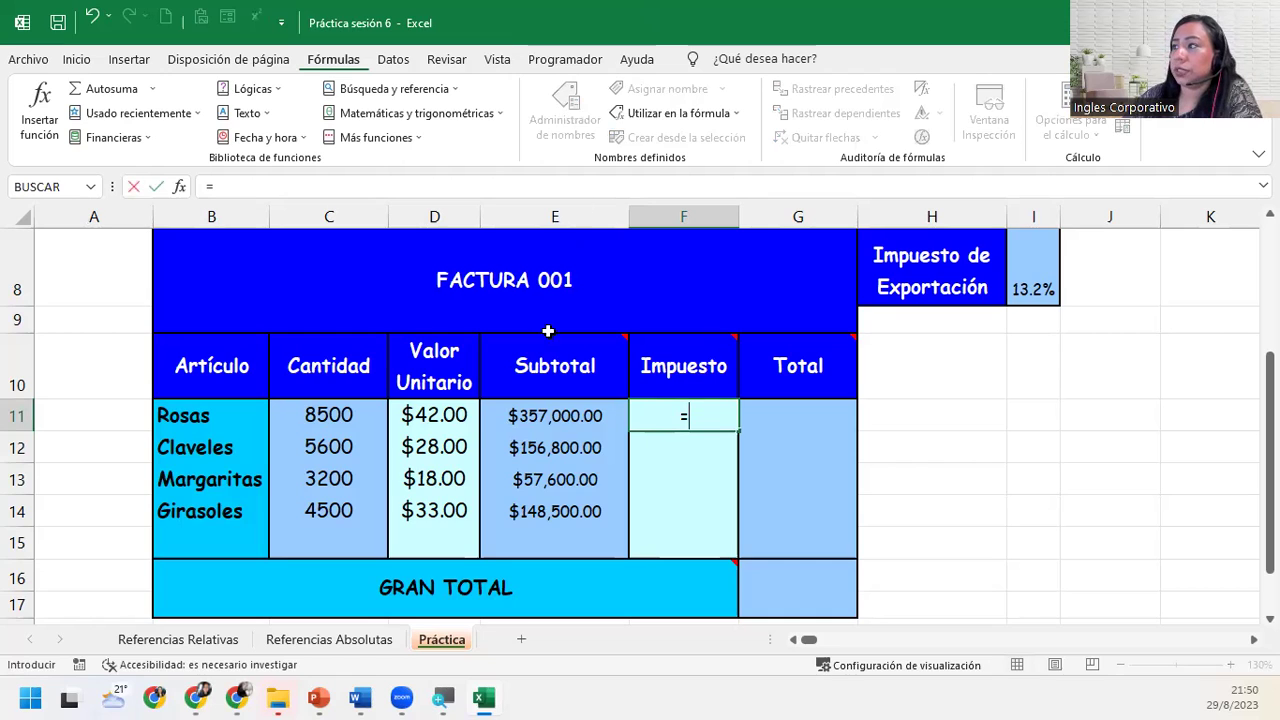
click(516, 422)
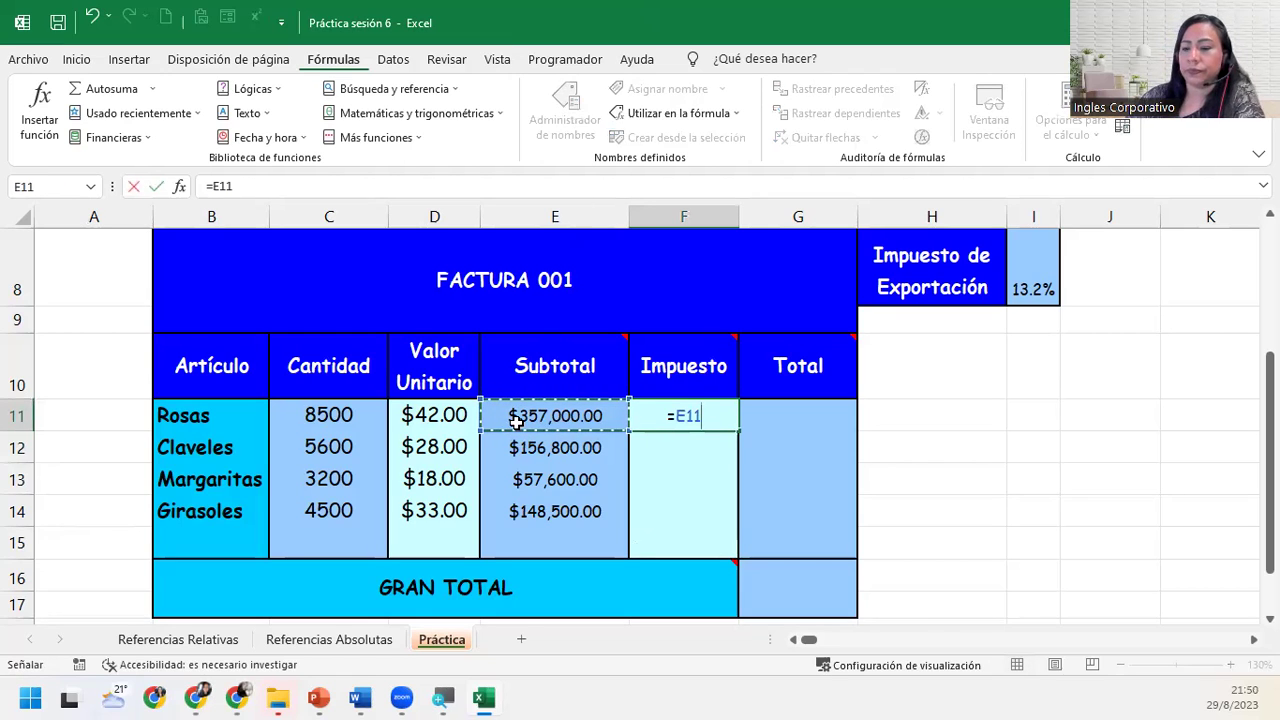
text(*)
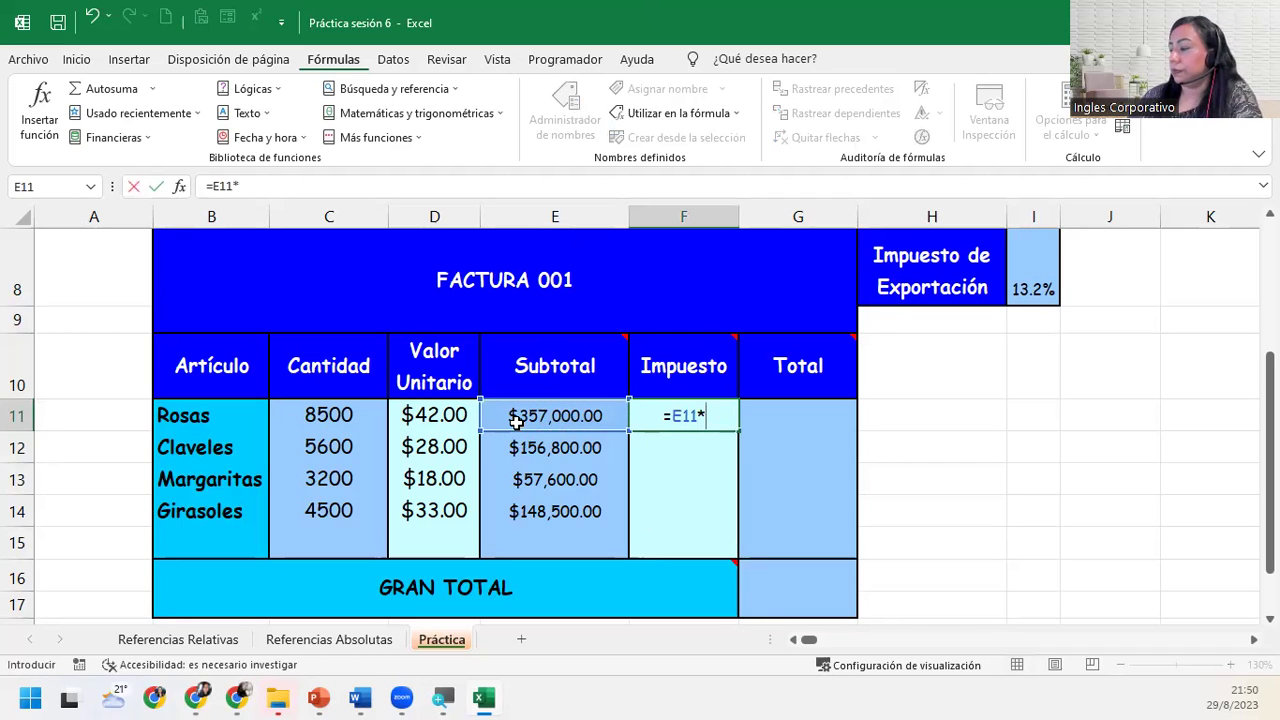
click(1047, 288)
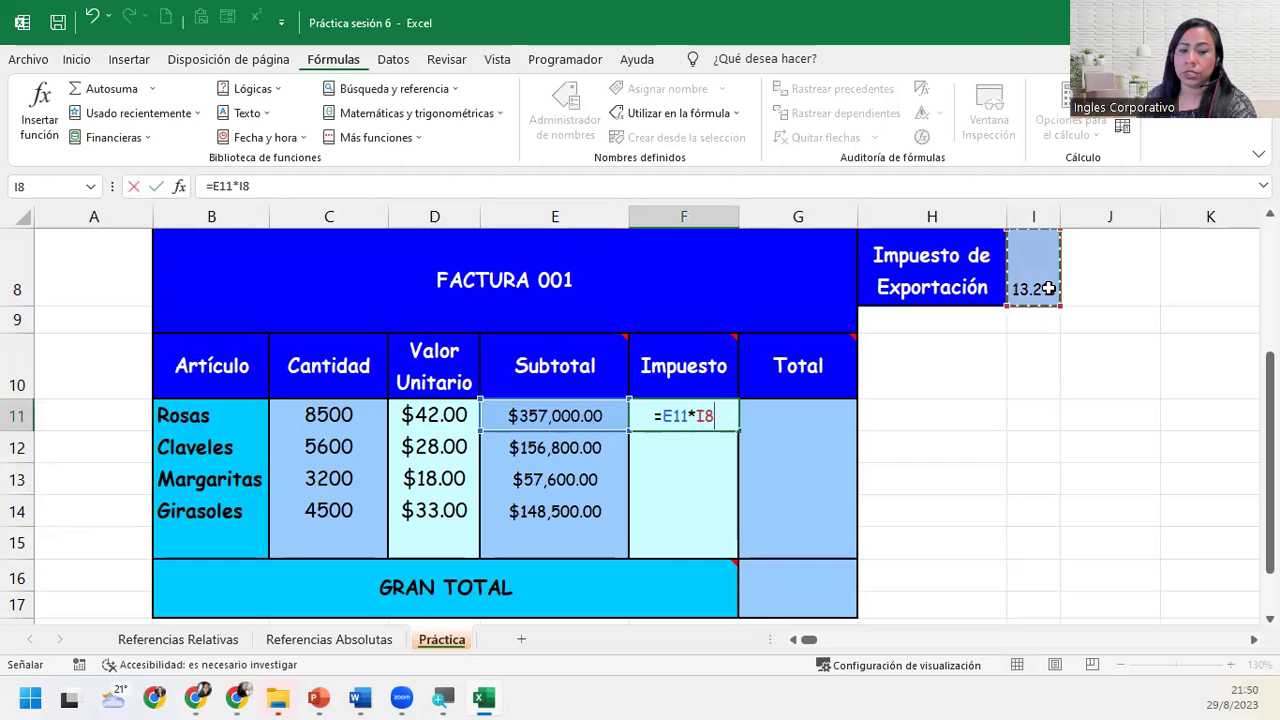
key(F4)
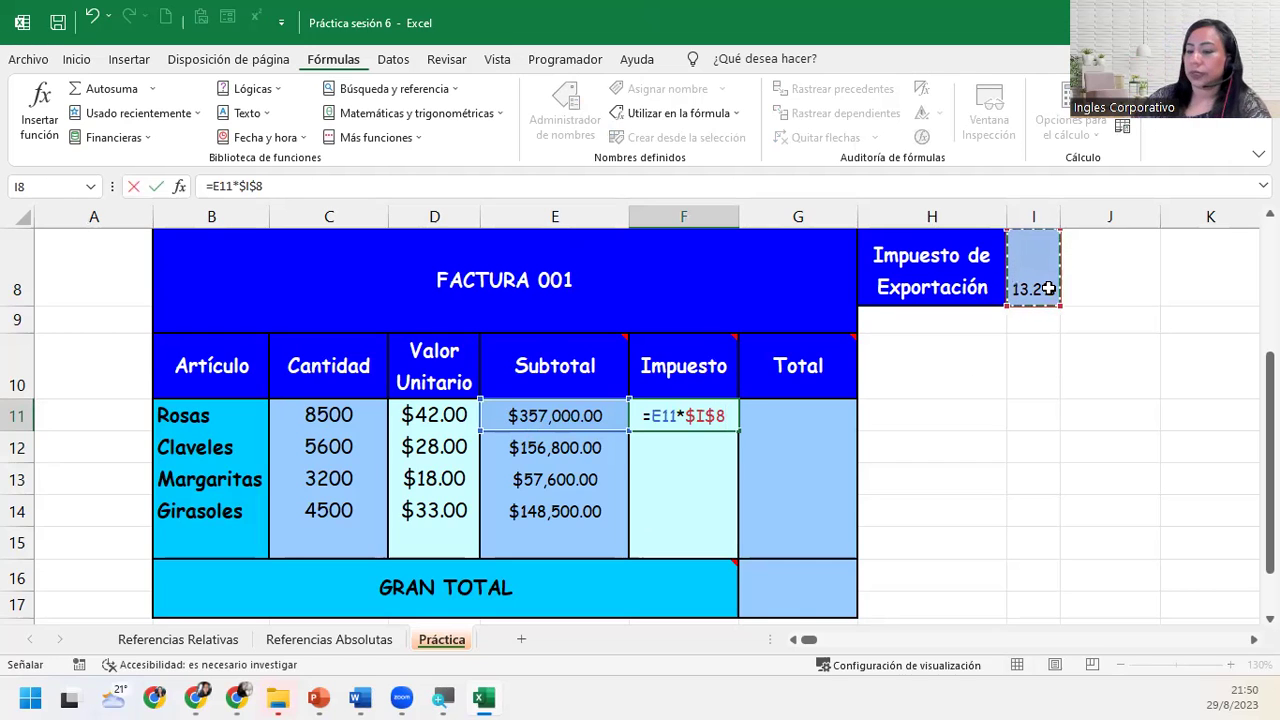
key(Return)
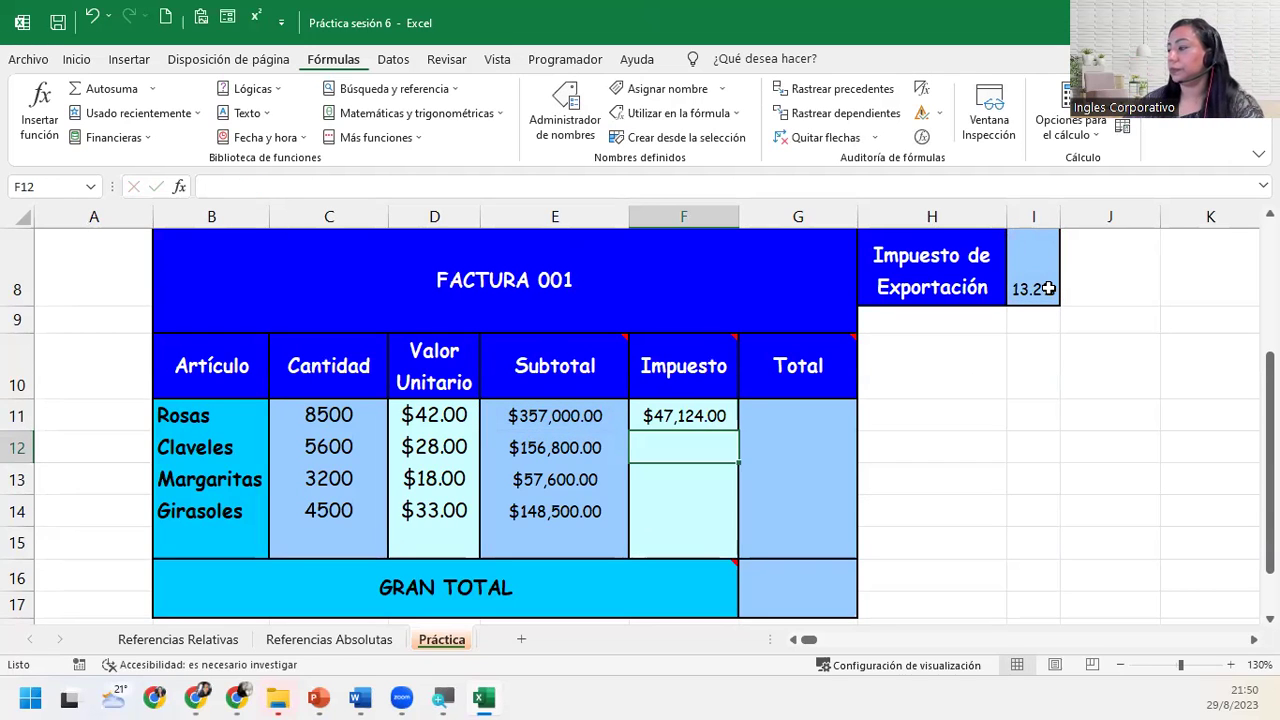
Copy the Impuesto formula down to F14 with Rellenar sin formato.
click(666, 413)
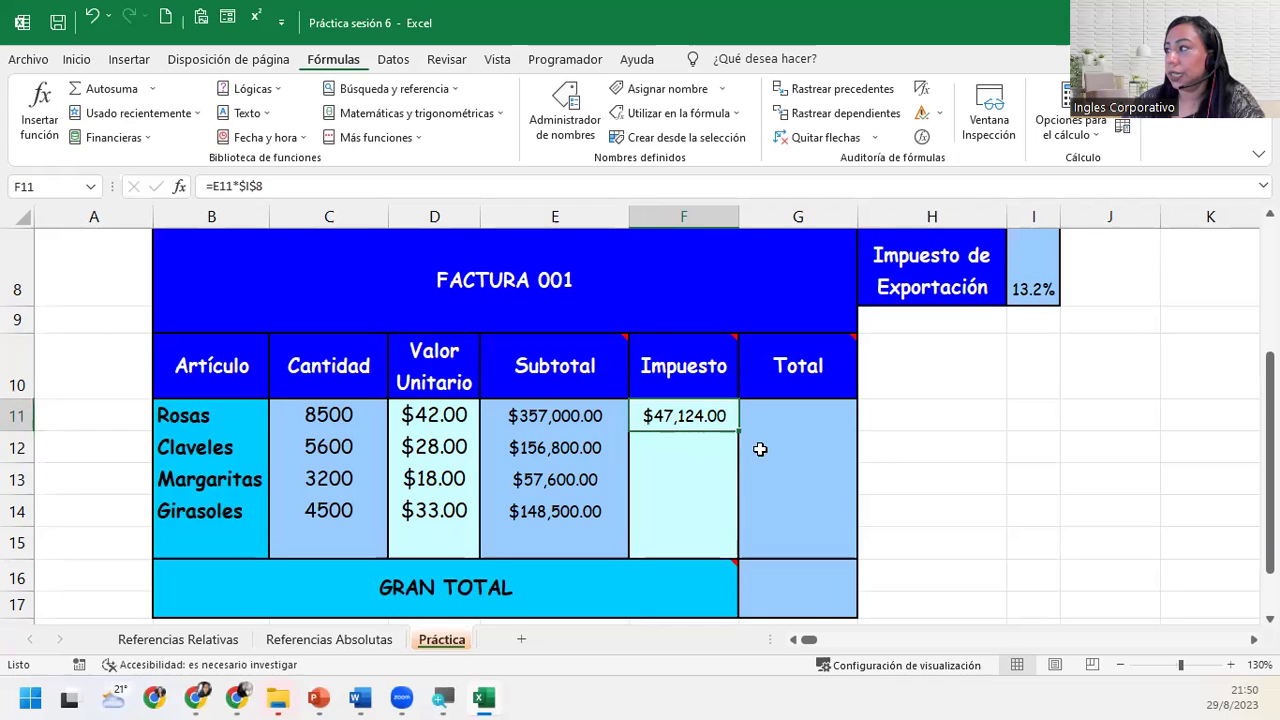
drag(738, 431, 735, 518)
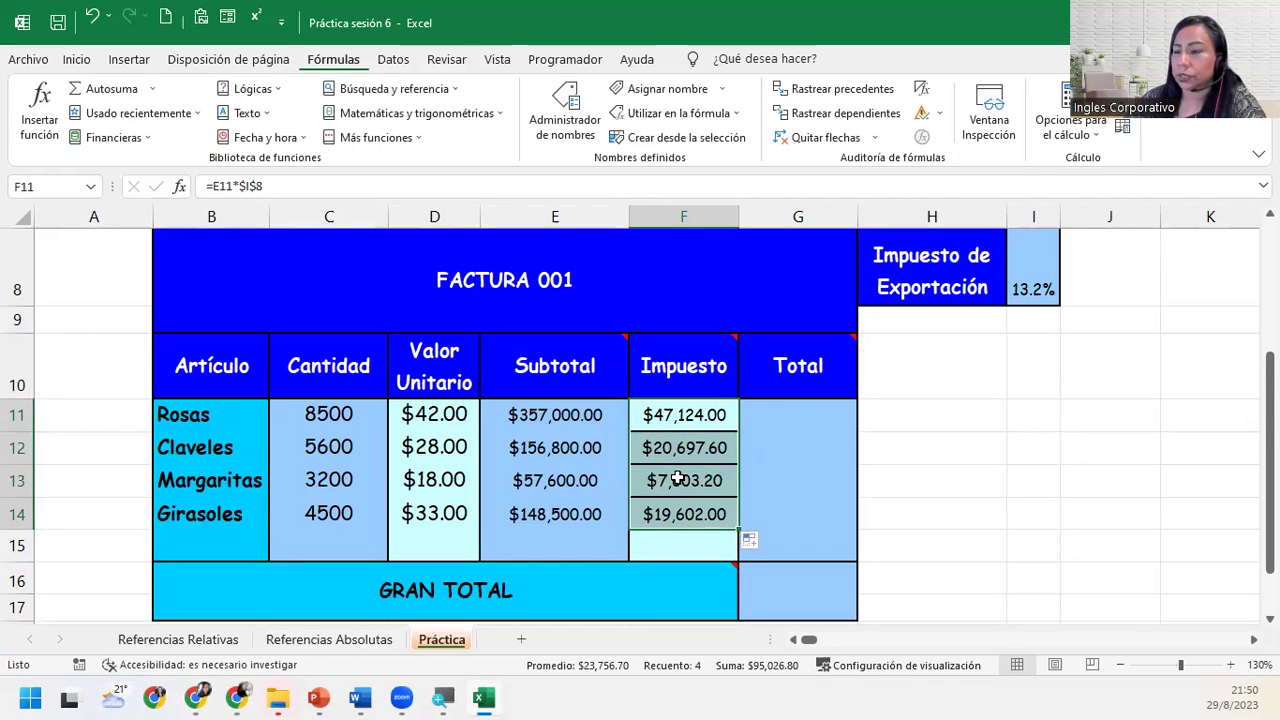
click(750, 541)
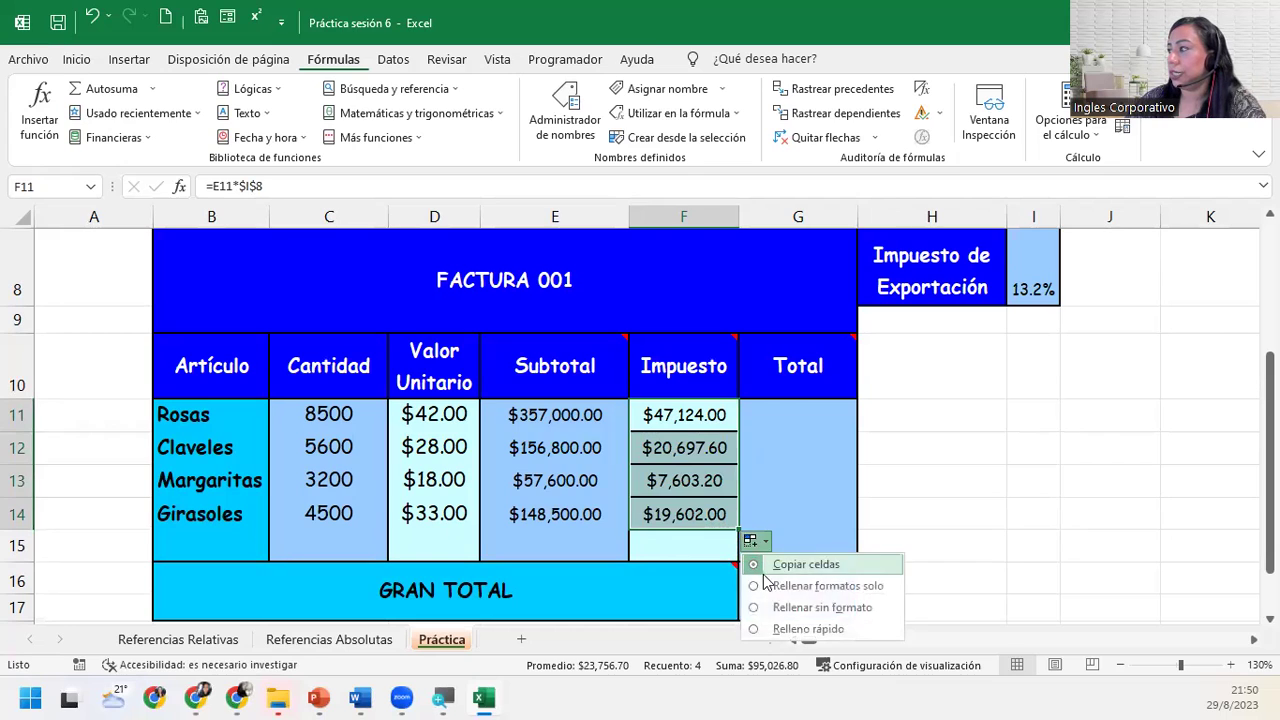
click(783, 607)
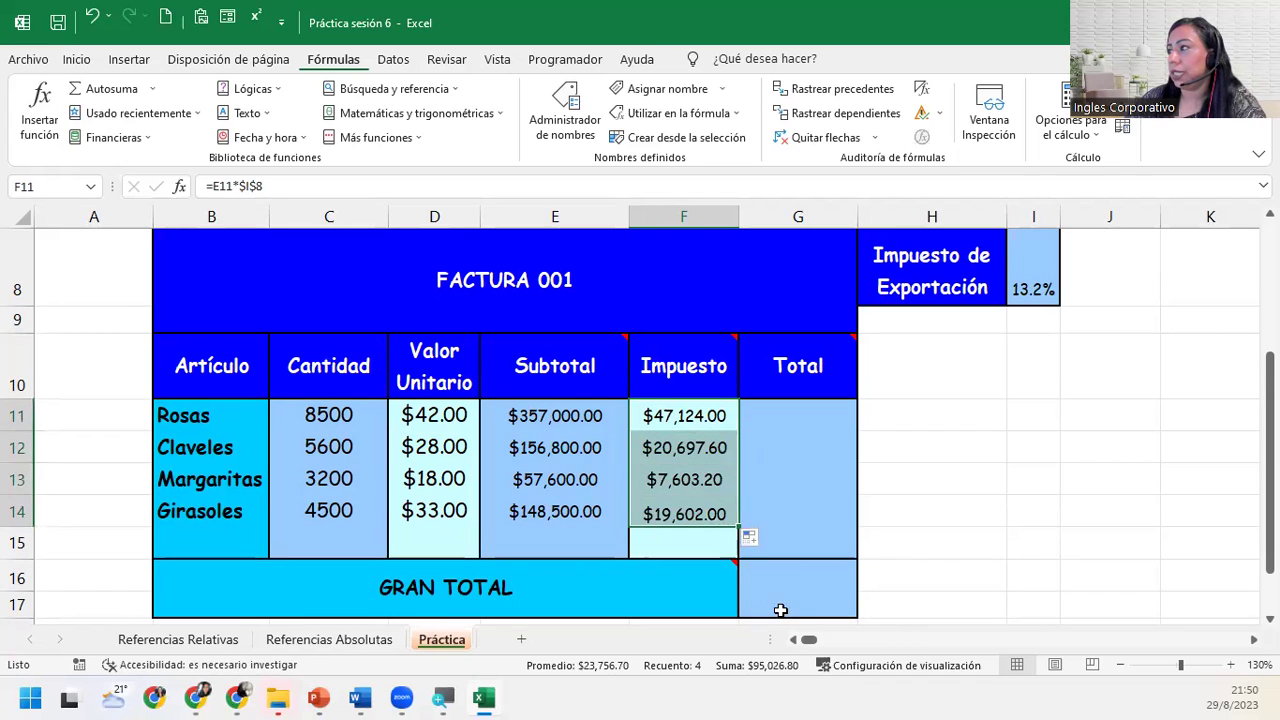
click(810, 418)
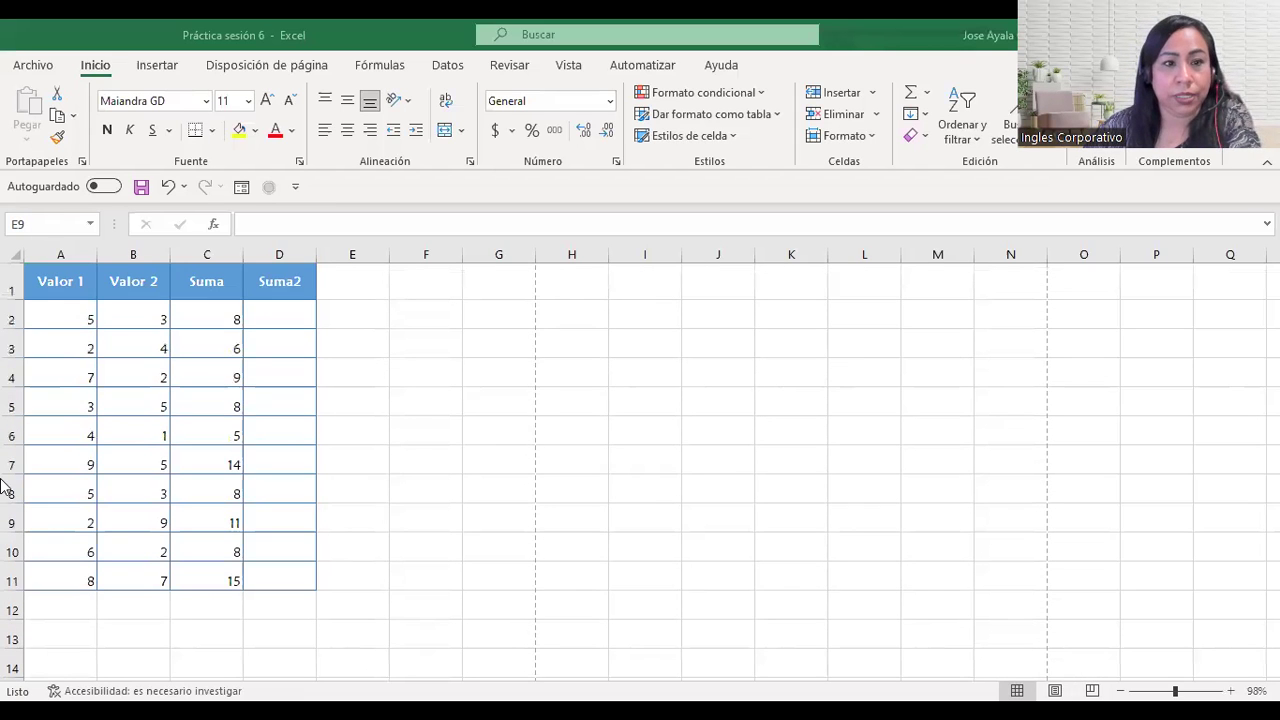
scroll(154, 606, down, 3)
scroll(154, 614, up, 3)
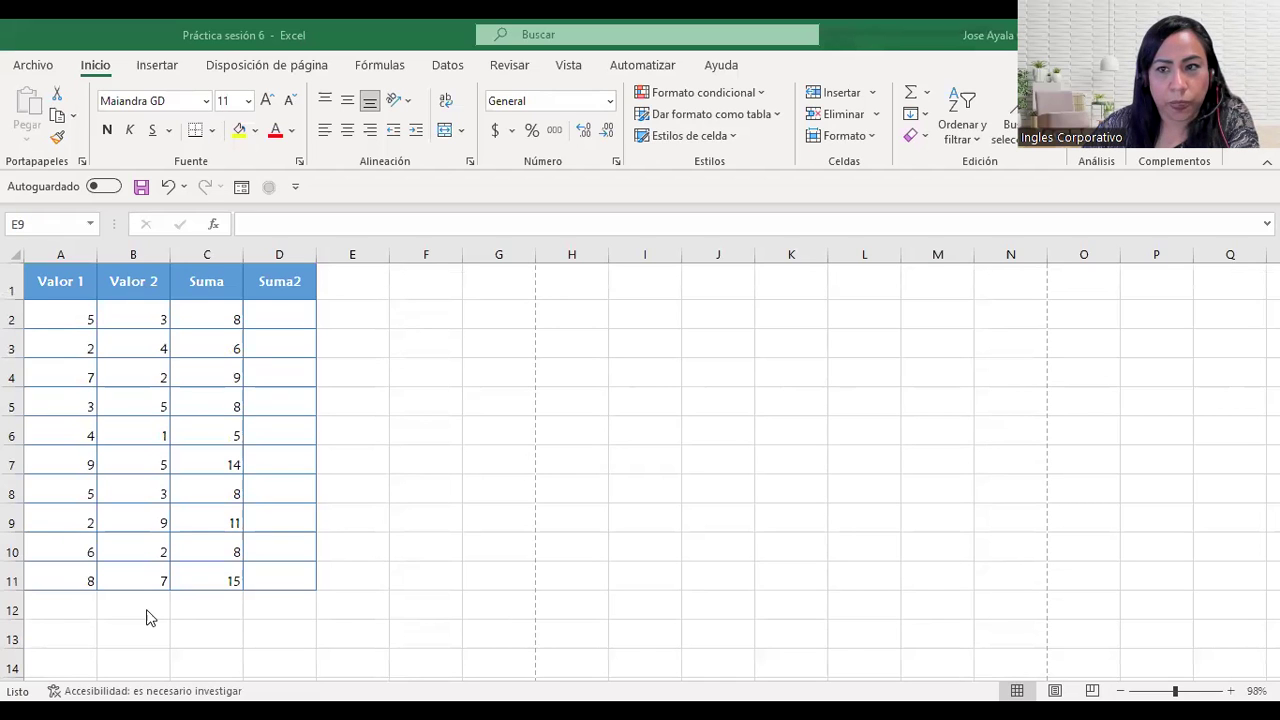
scroll(226, 570, down, 1)
scroll(226, 570, up, 1)
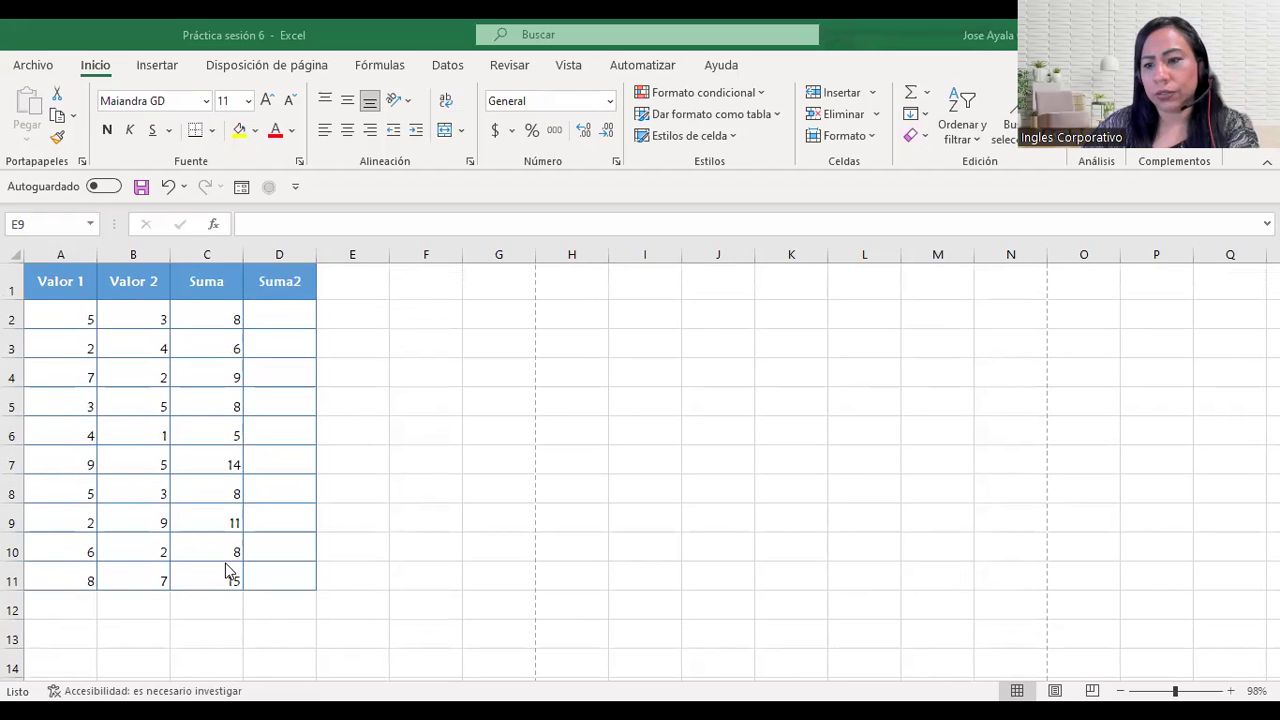
scroll(226, 570, down, 1)
scroll(226, 570, up, 1)
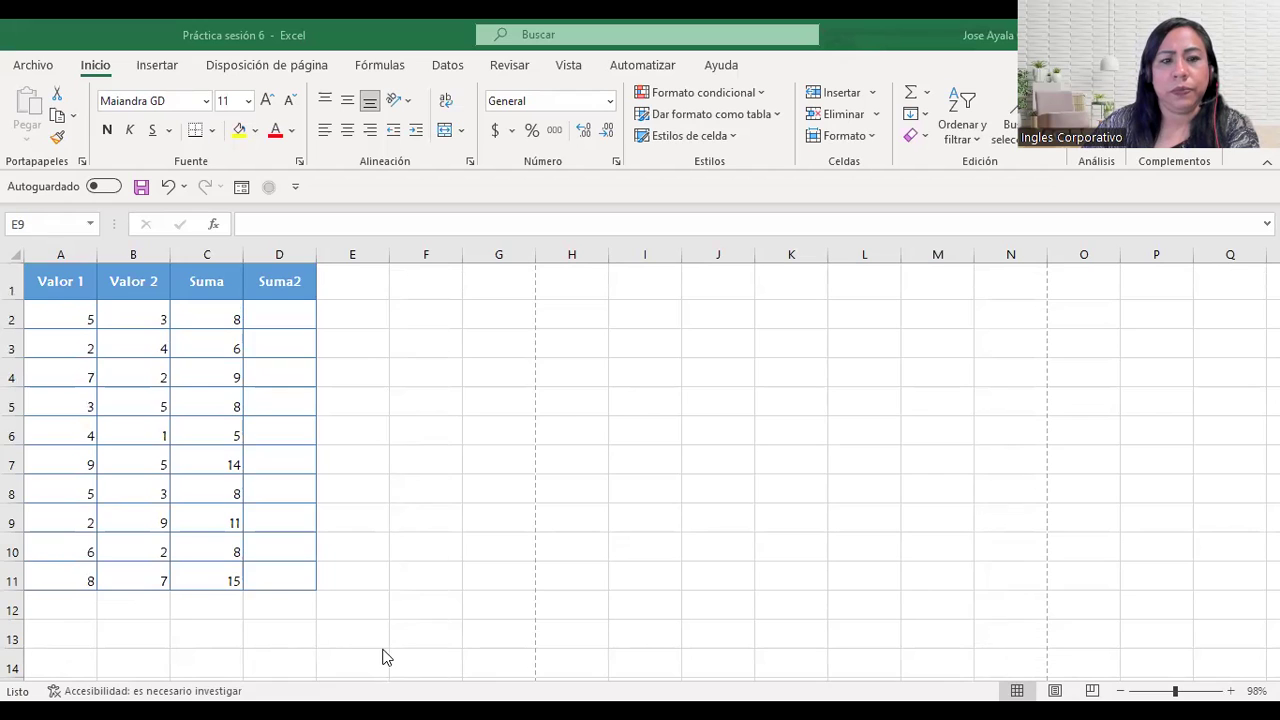
scroll(382, 657, down, 1)
scroll(382, 657, up, 1)
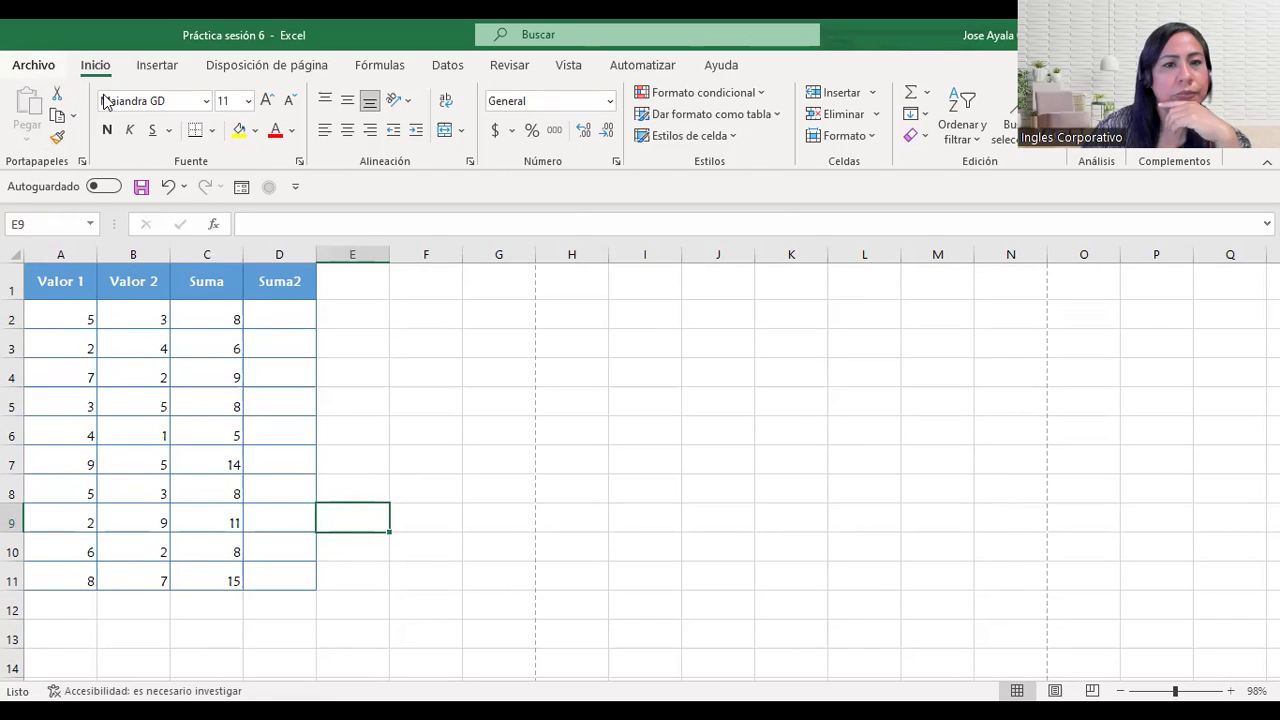
Open Excel Options from File > Más... and go to the Avanzadas settings.
click(32, 70)
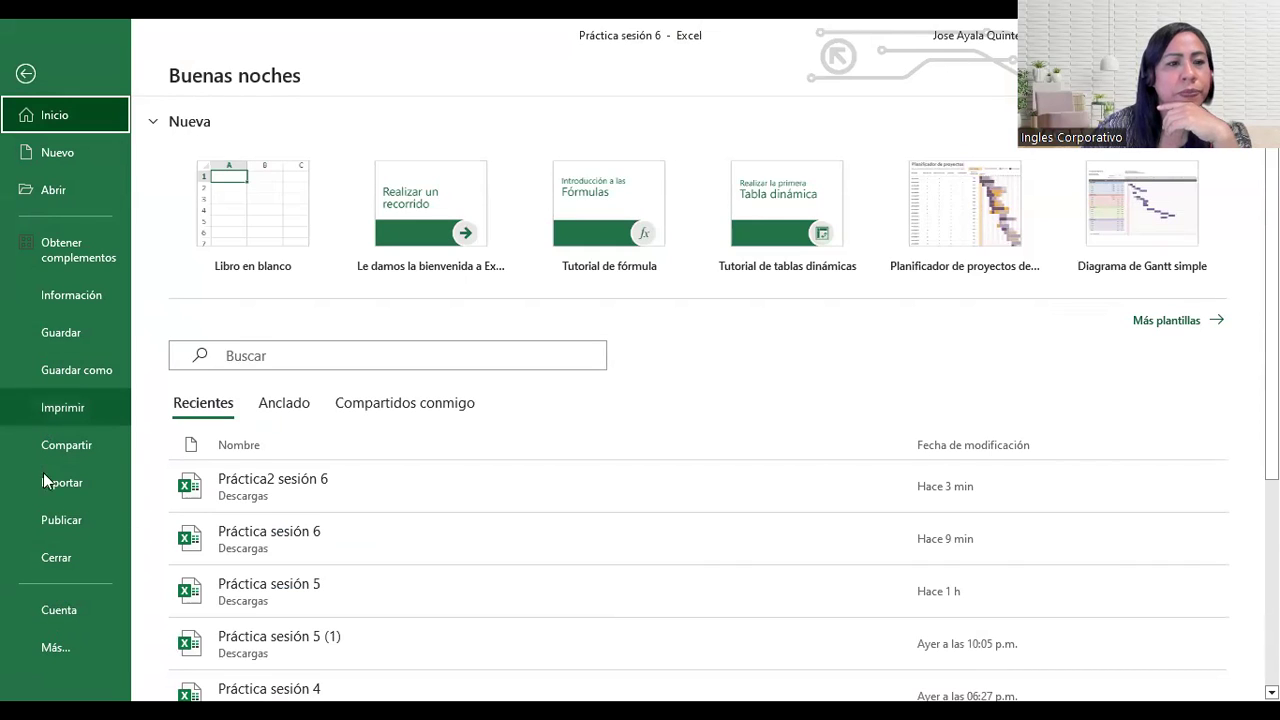
click(41, 647)
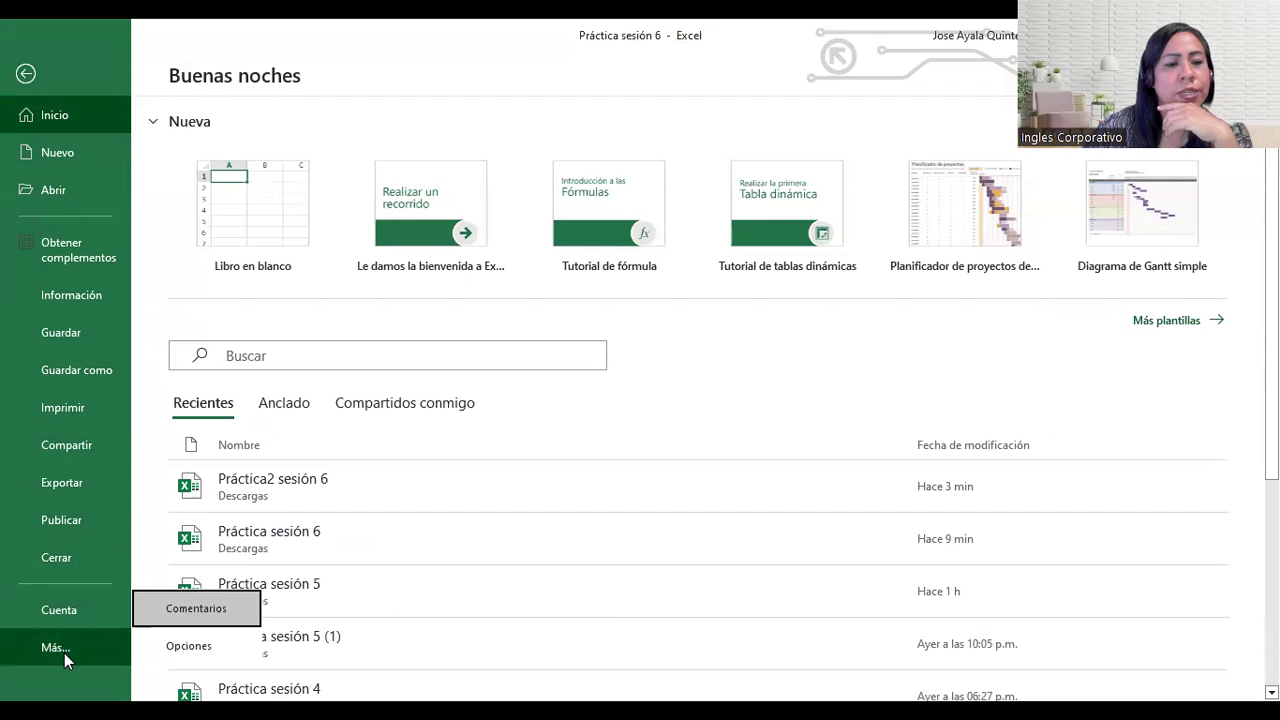
click(177, 646)
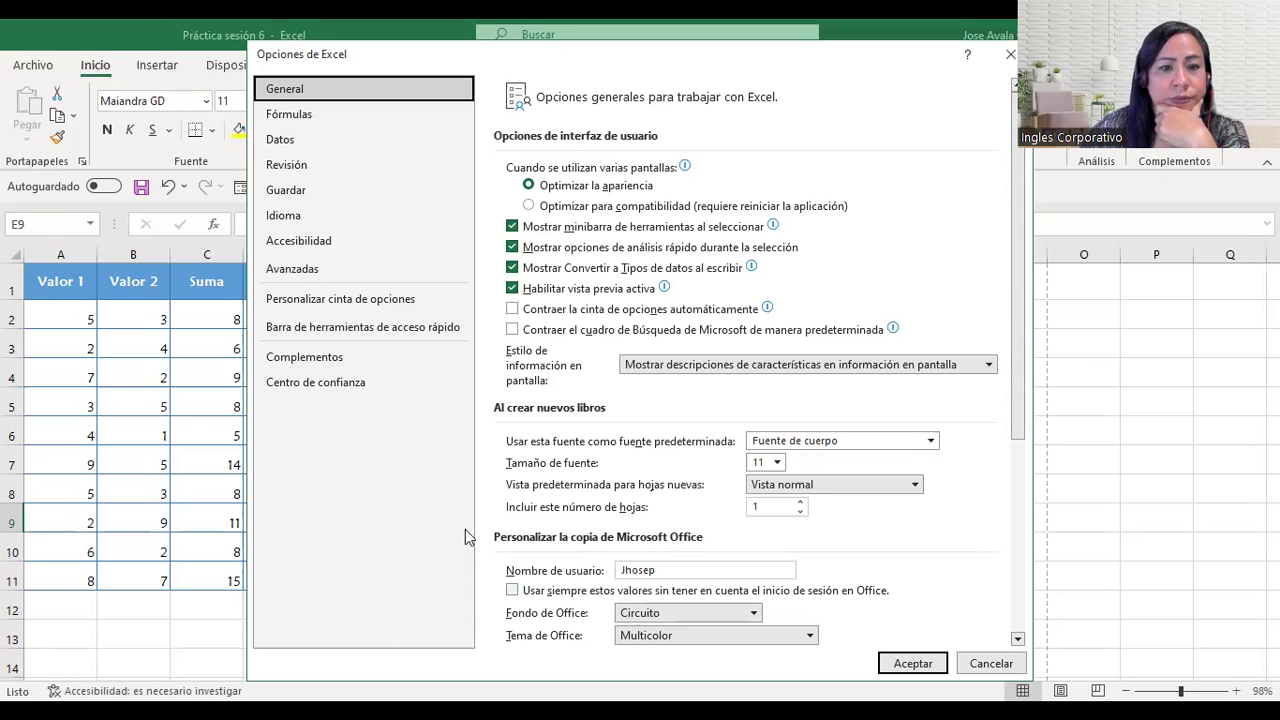
click(281, 273)
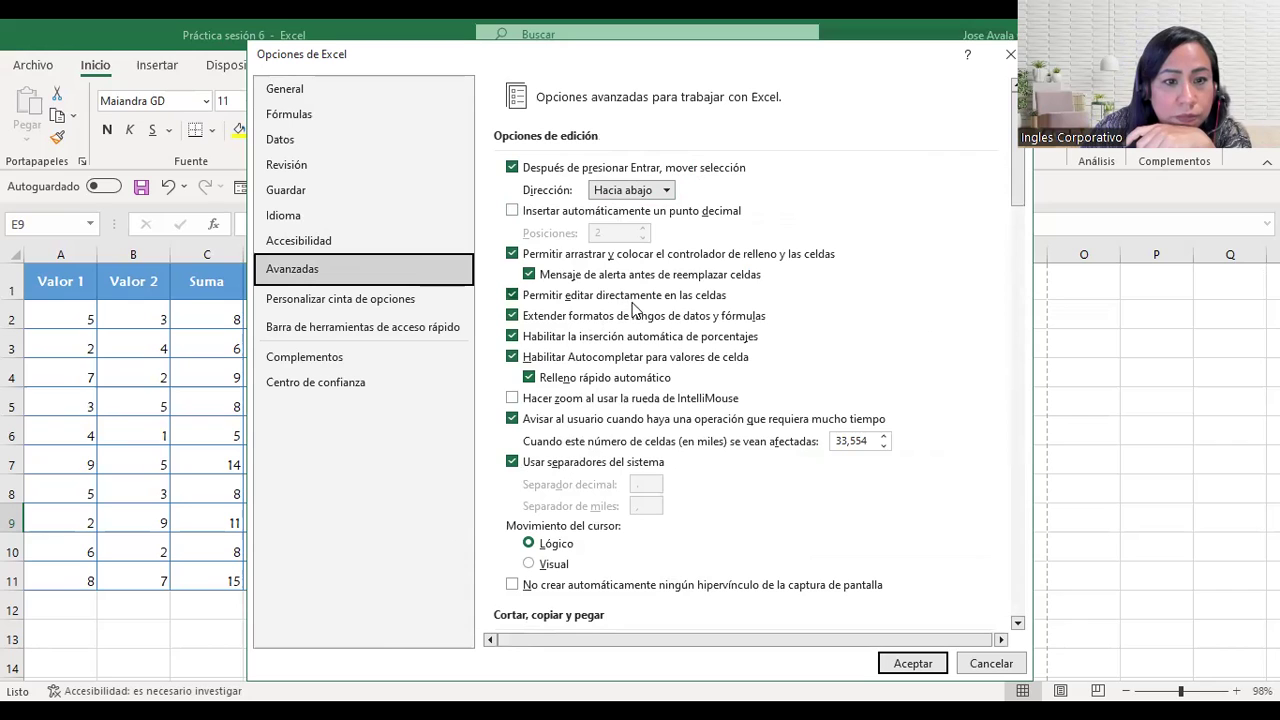
Check Mostrar pestañas de hoja in the workbook display options for Práctica sesión 6.
scroll(699, 486, down, 1)
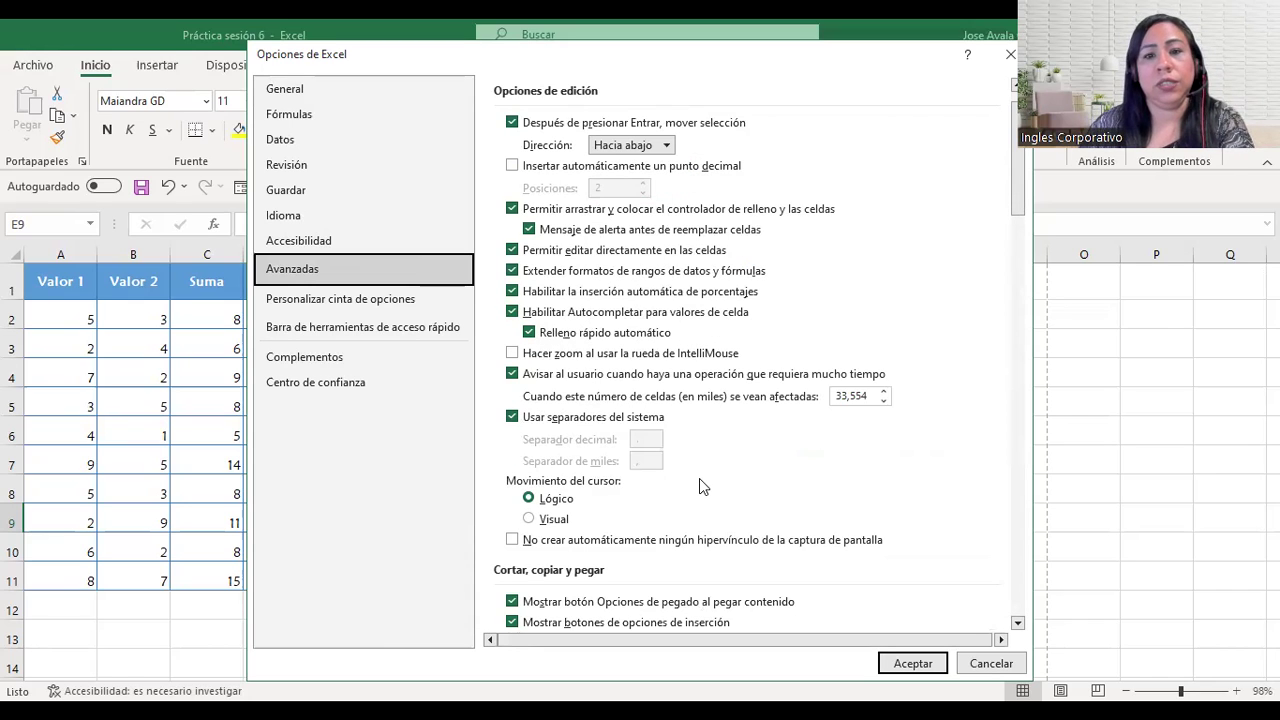
scroll(700, 480, down, 1)
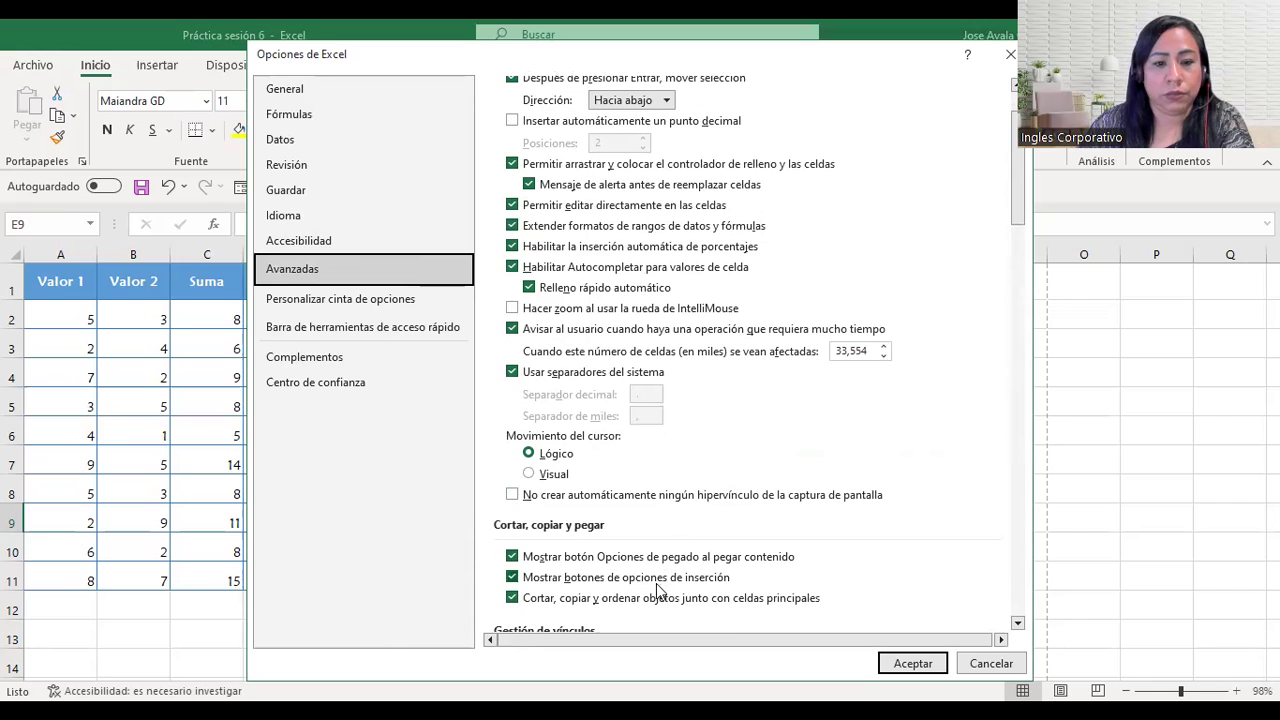
scroll(656, 588, down, 1)
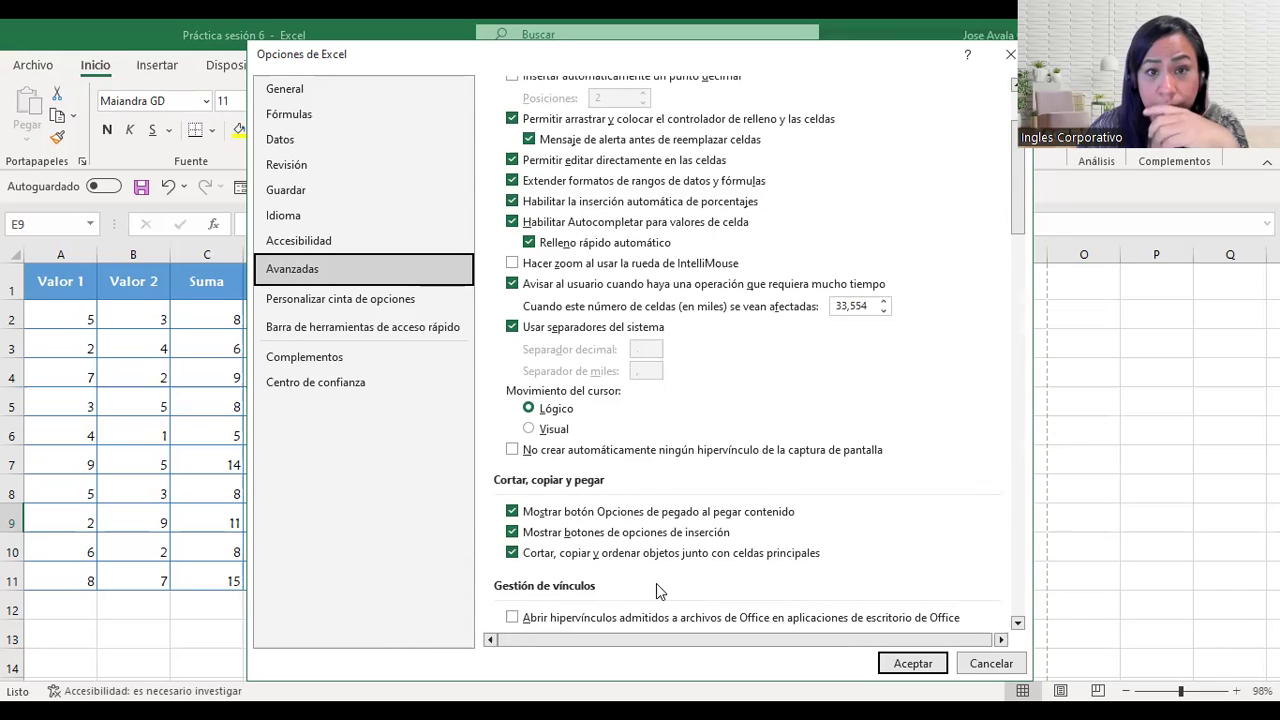
scroll(657, 586, down, 1)
scroll(656, 588, down, 1)
scroll(656, 588, down, 2)
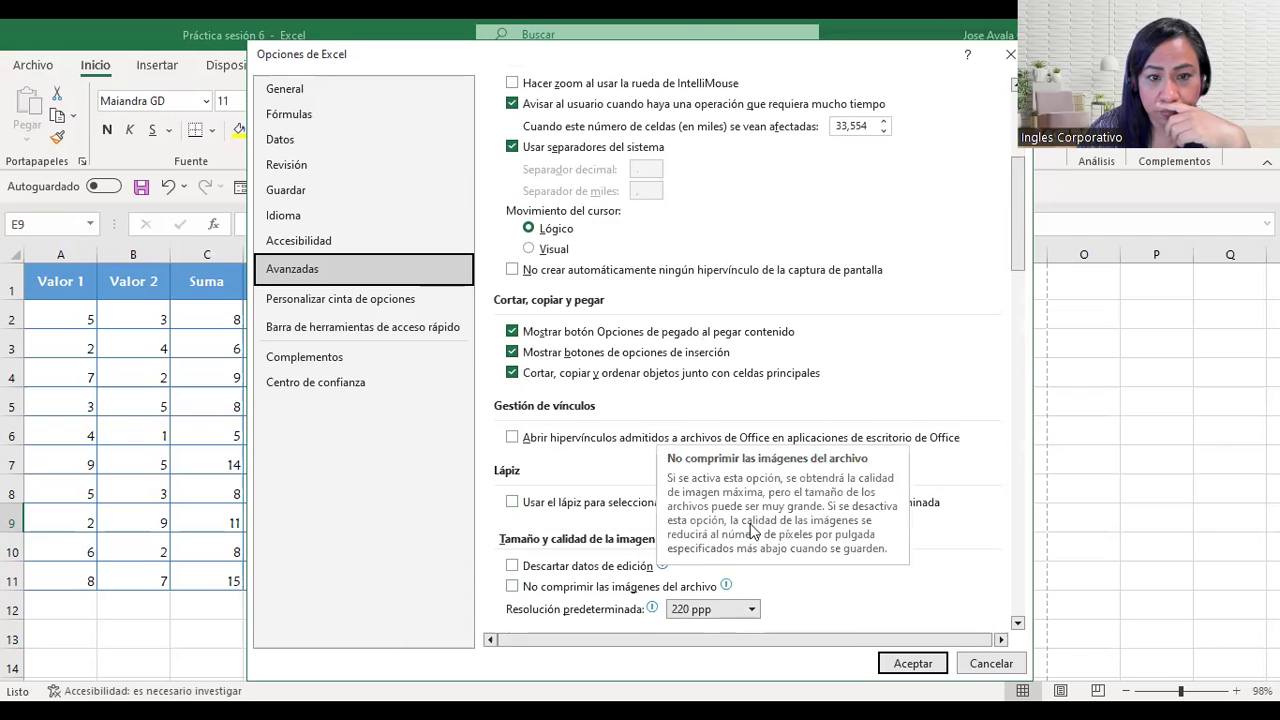
scroll(1005, 443, down, 1)
scroll(995, 446, down, 1)
scroll(993, 447, down, 1)
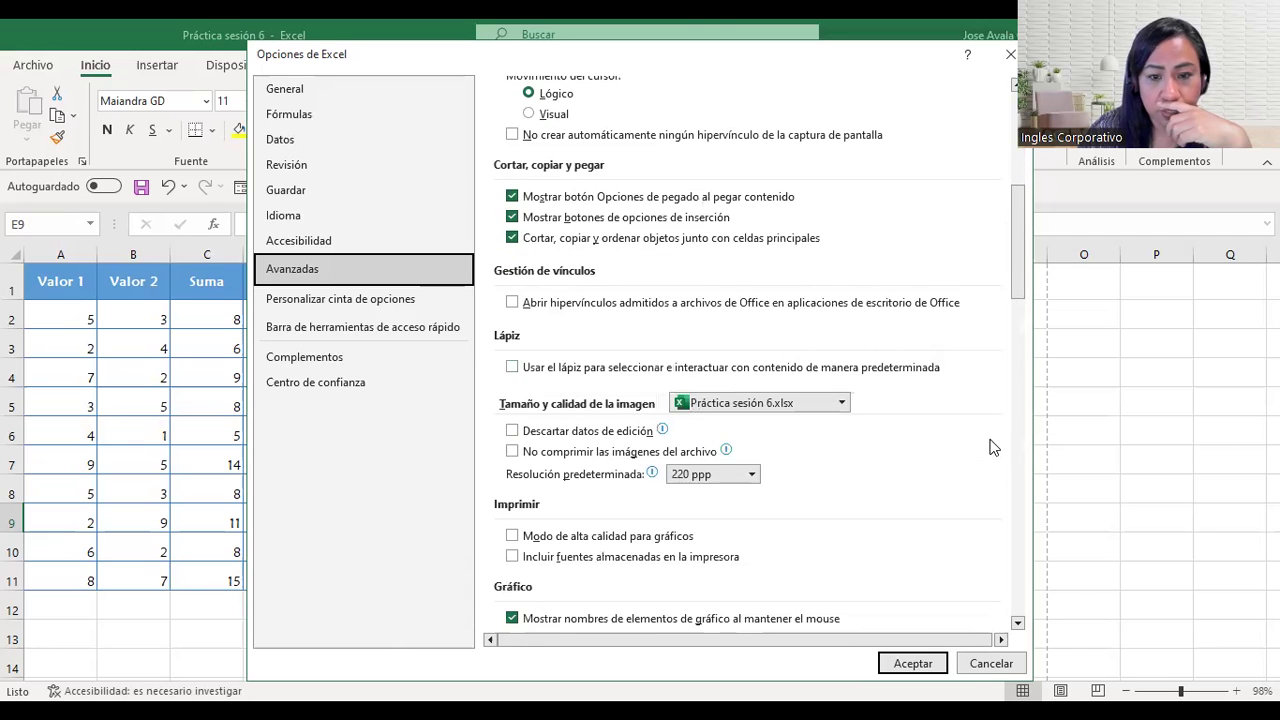
scroll(993, 447, down, 1)
scroll(993, 447, down, 1)
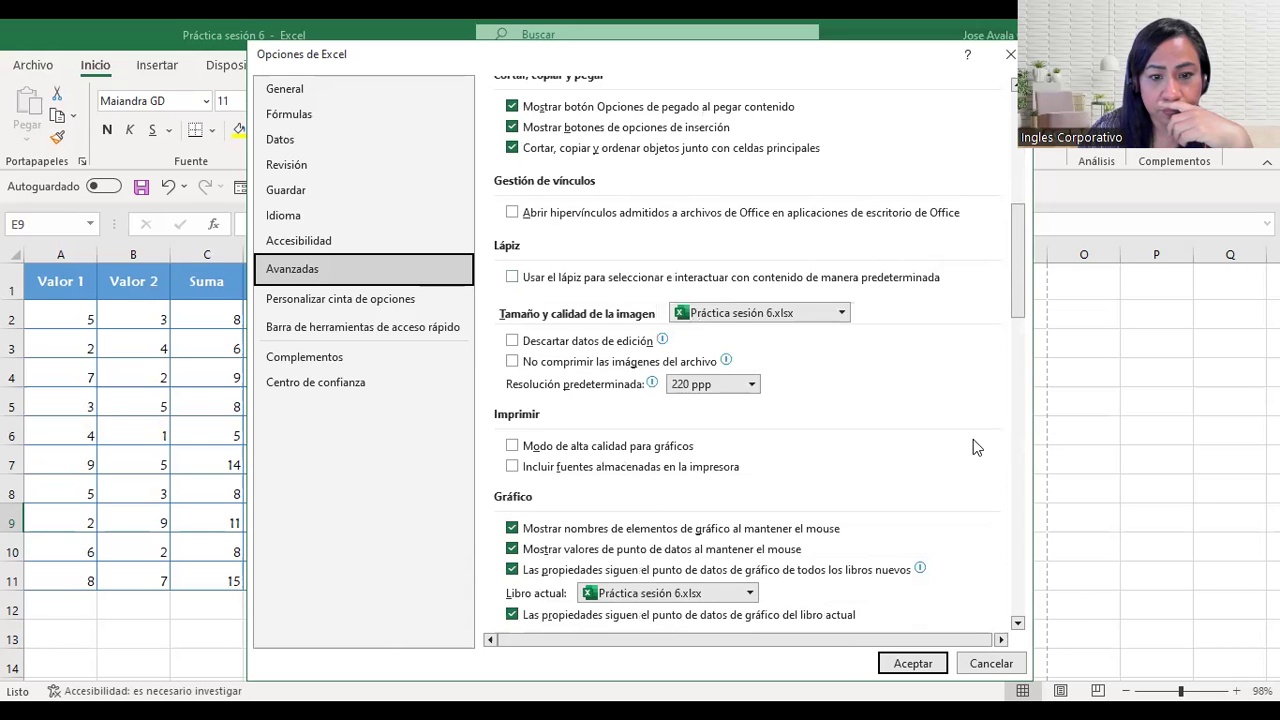
scroll(969, 439, down, 1)
scroll(969, 439, down, 1)
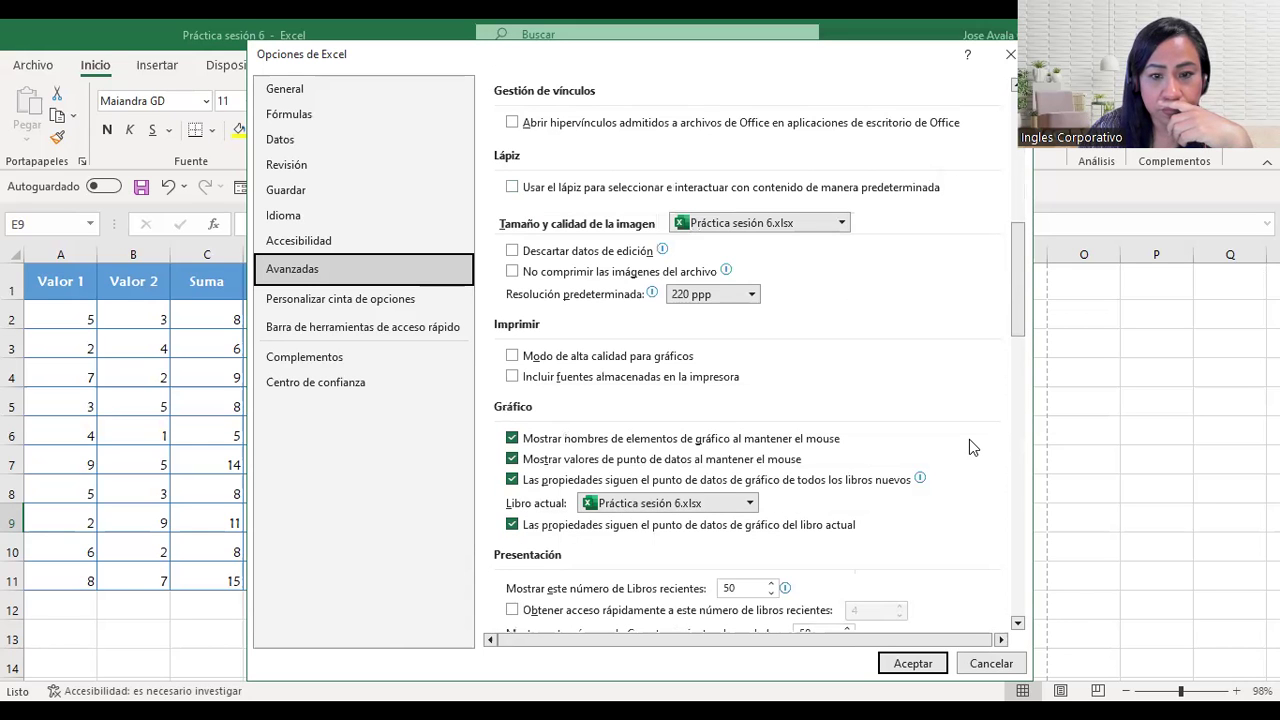
scroll(969, 439, down, 1)
scroll(969, 439, down, 1)
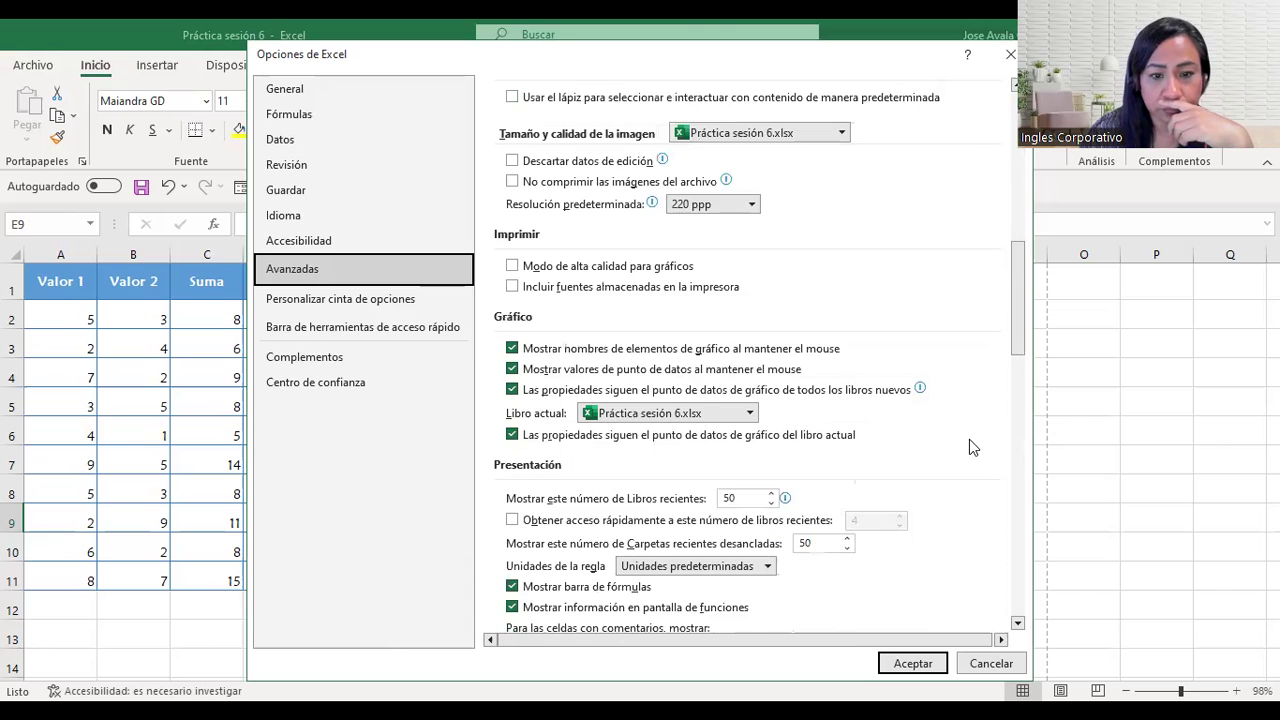
scroll(969, 447, down, 2)
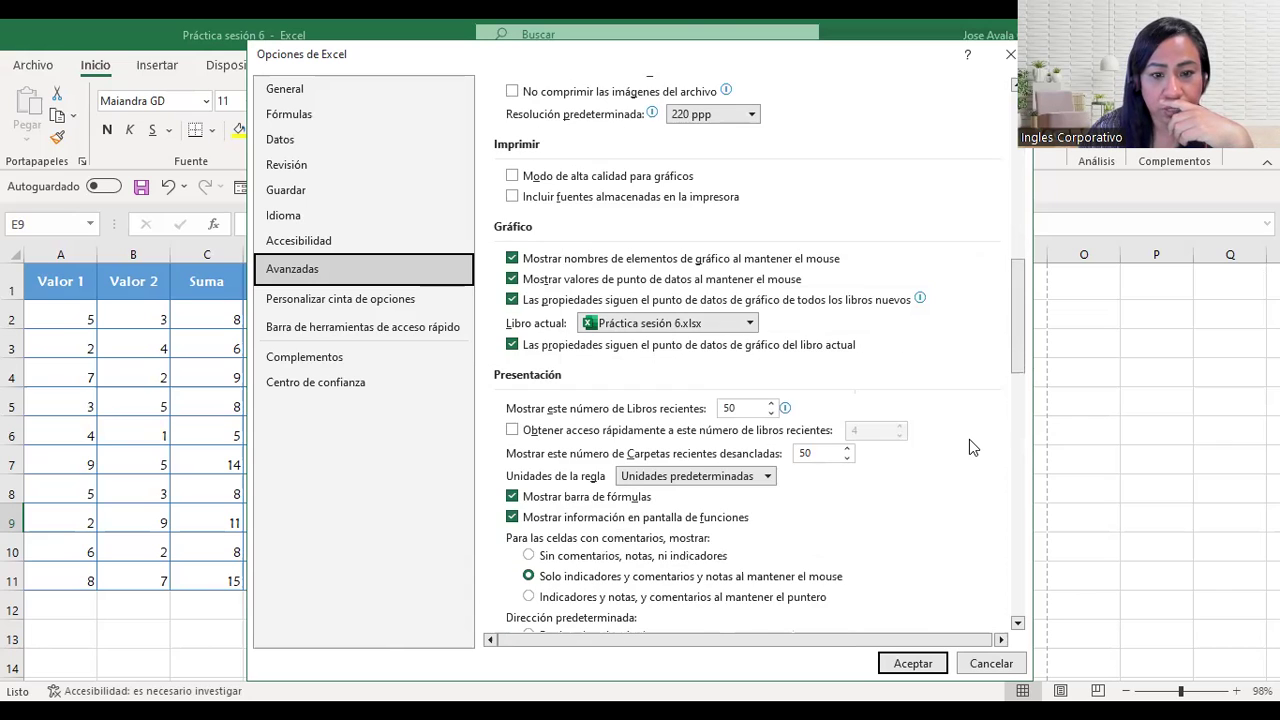
scroll(969, 446, down, 2)
scroll(969, 446, down, 1)
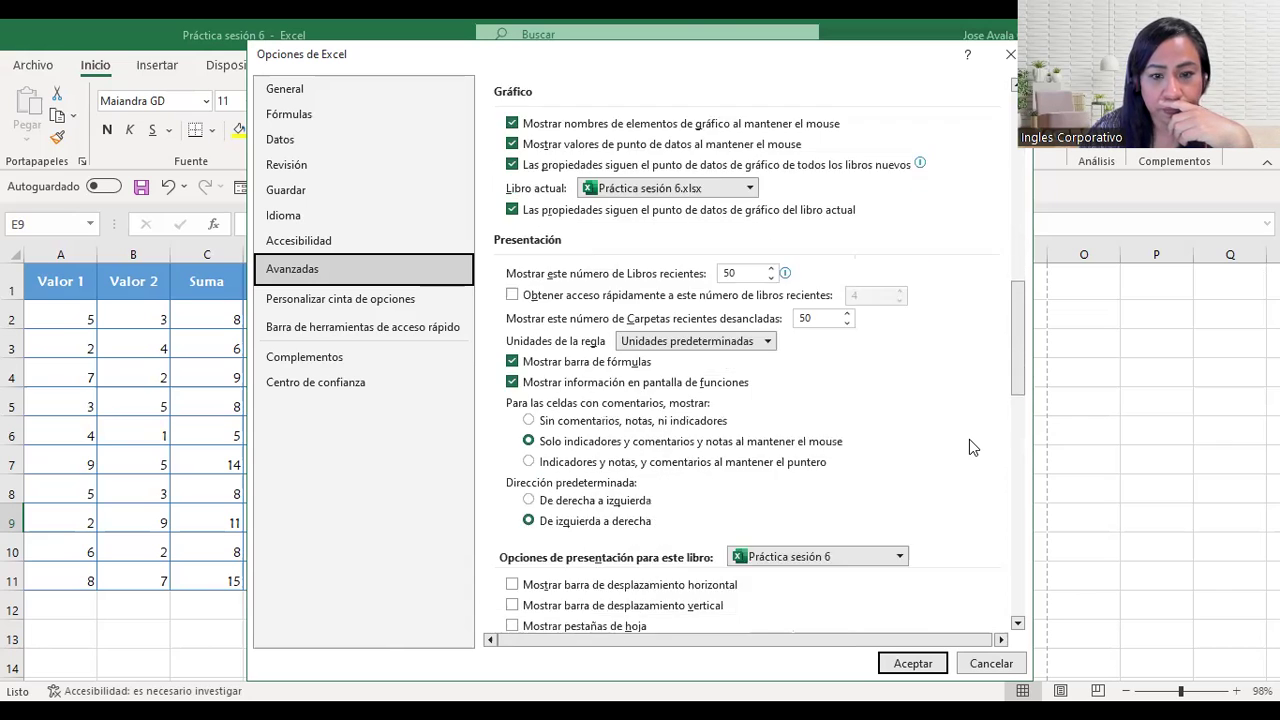
scroll(969, 446, down, 1)
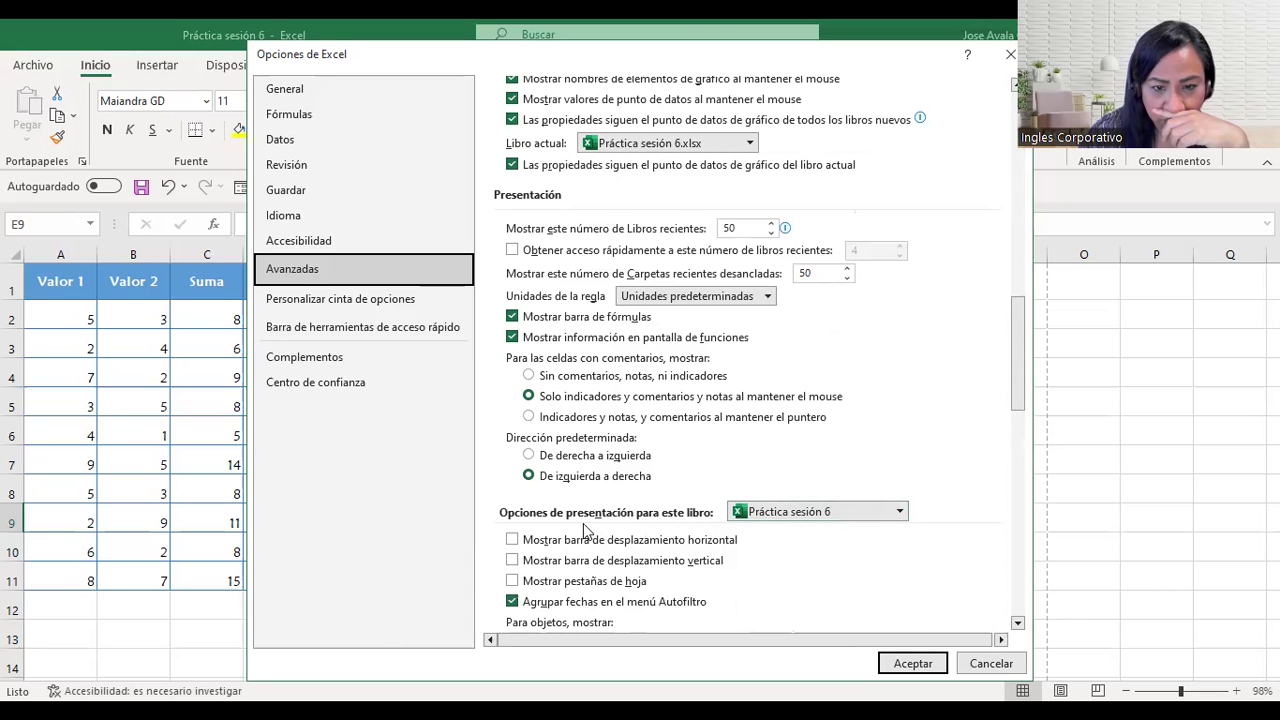
scroll(588, 530, down, 1)
scroll(588, 530, down, 1)
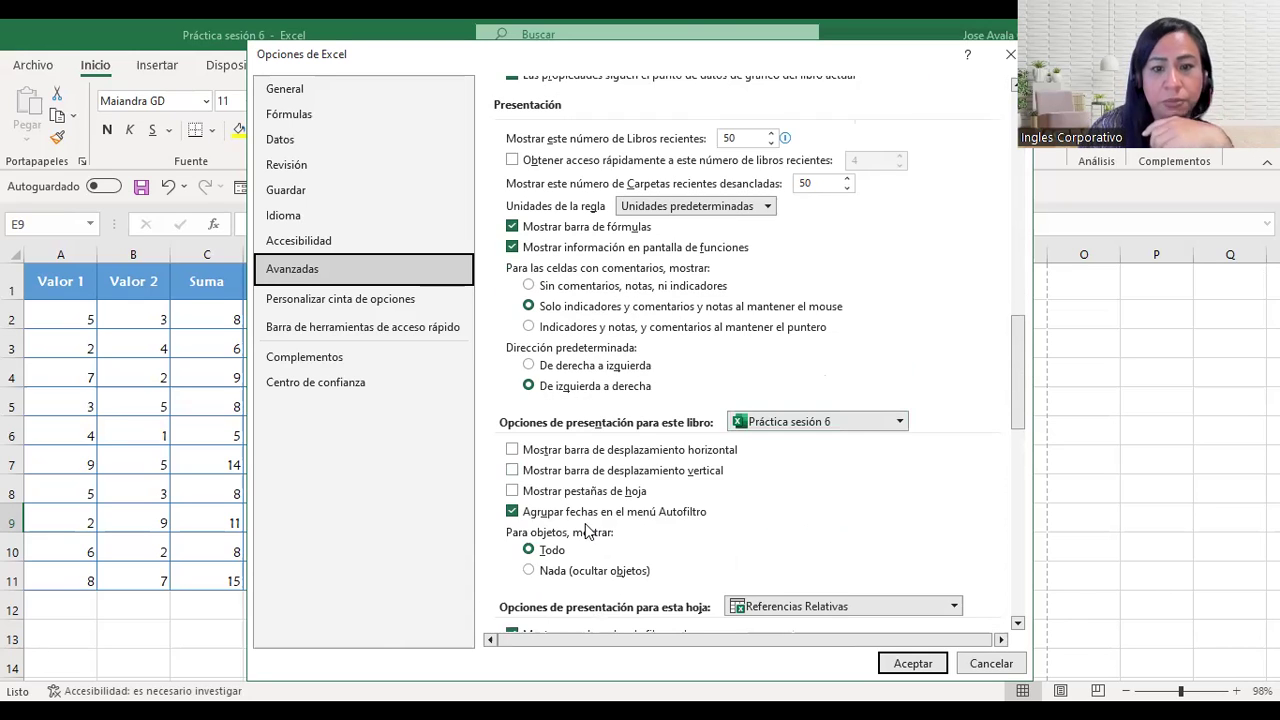
scroll(588, 531, down, 1)
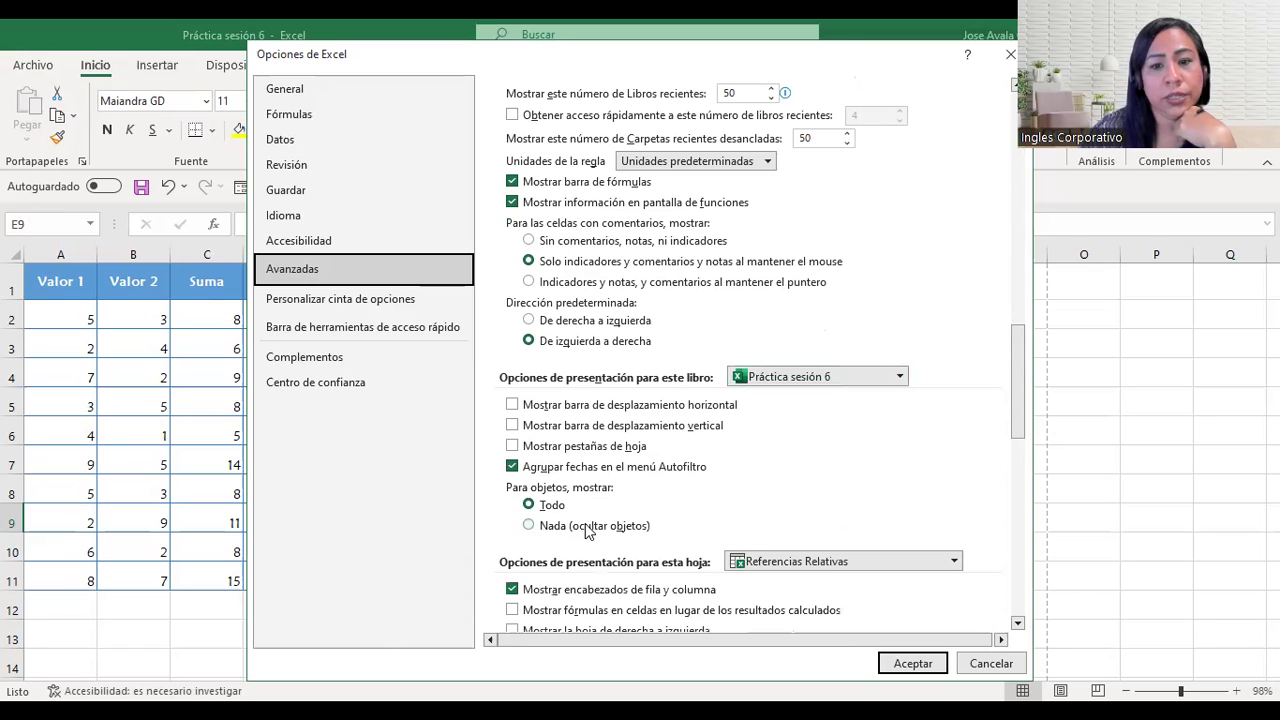
click(513, 448)
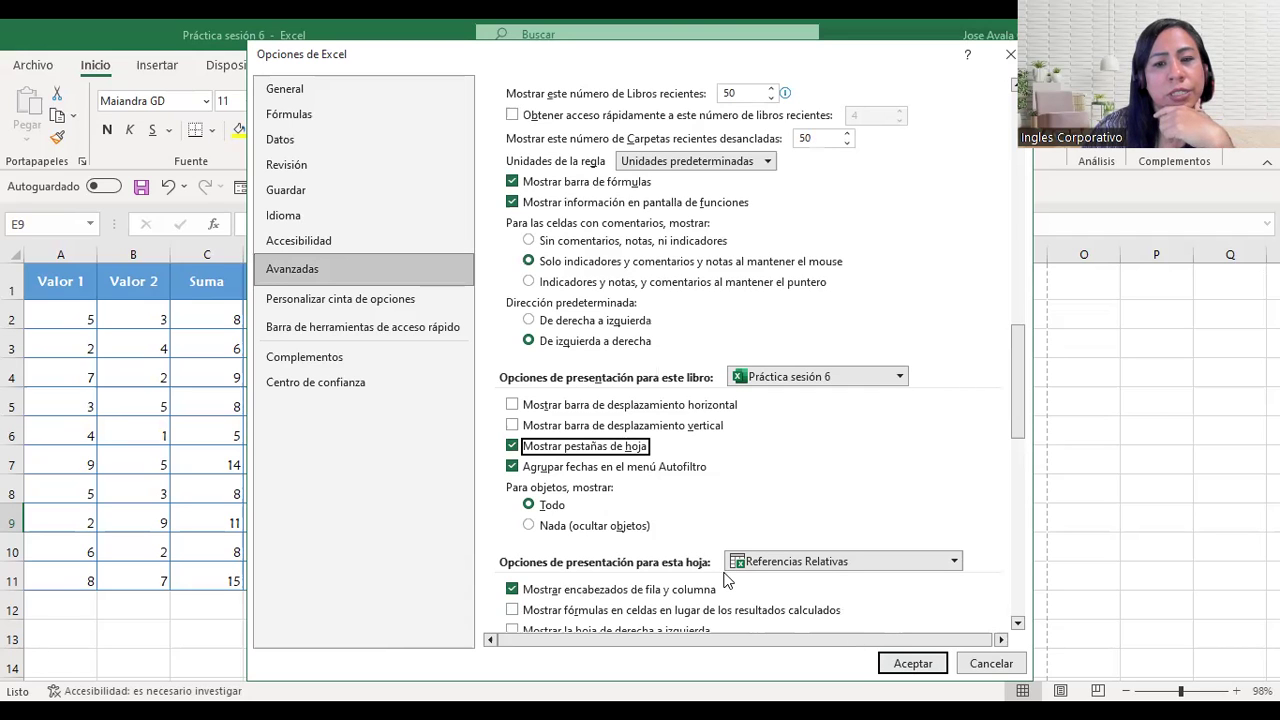
scroll(727, 581, down, 1)
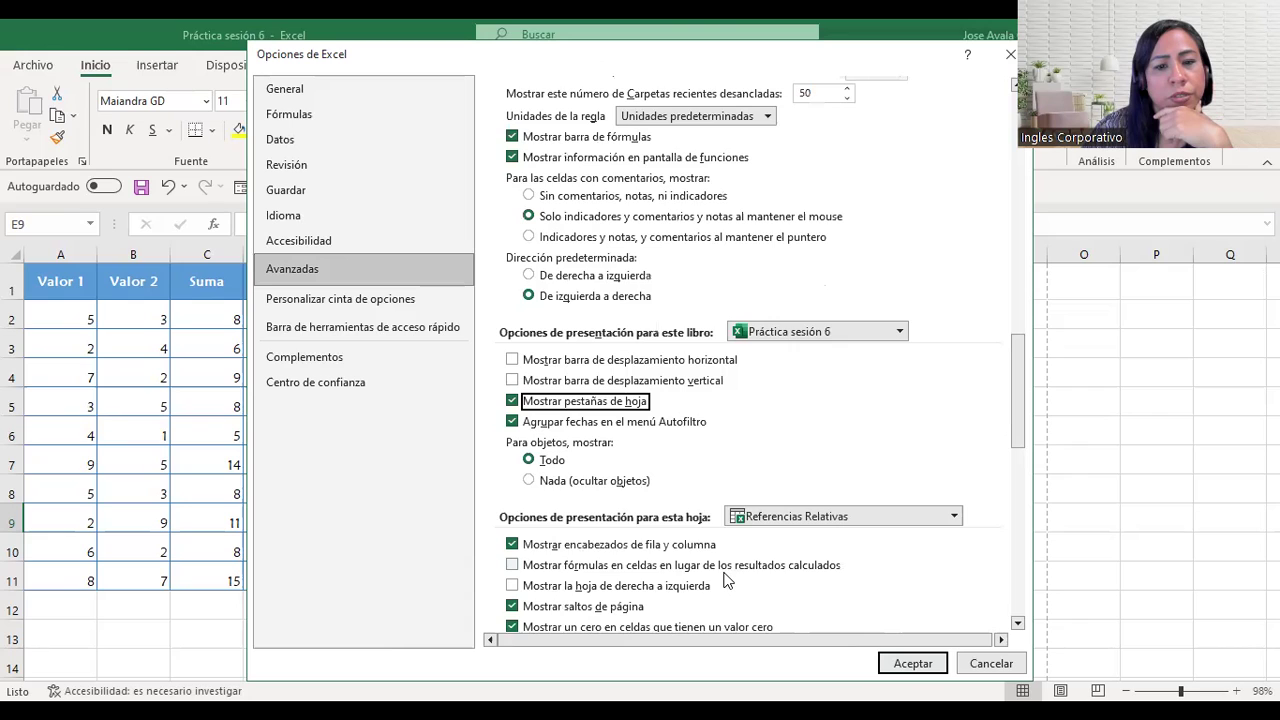
scroll(727, 581, down, 1)
scroll(727, 581, down, 1)
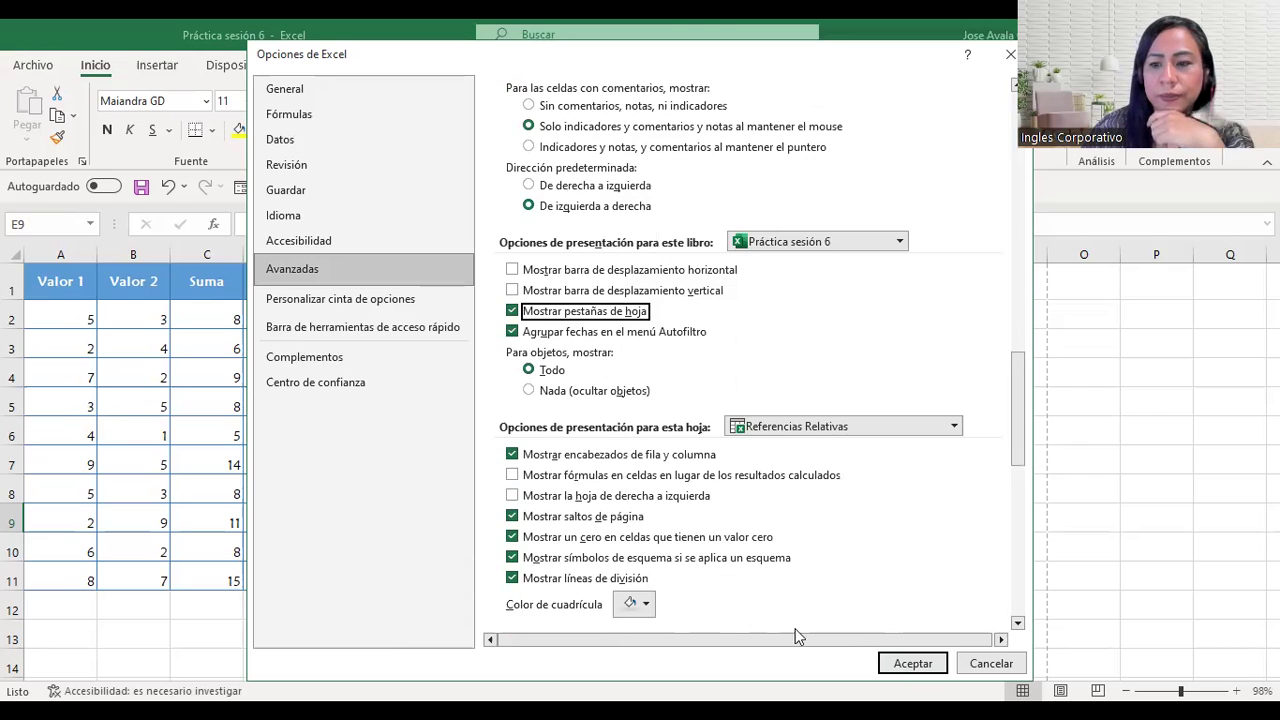
Accept the options and return to the Práctica sheet with the FACTURA 001 invoice.
click(889, 665)
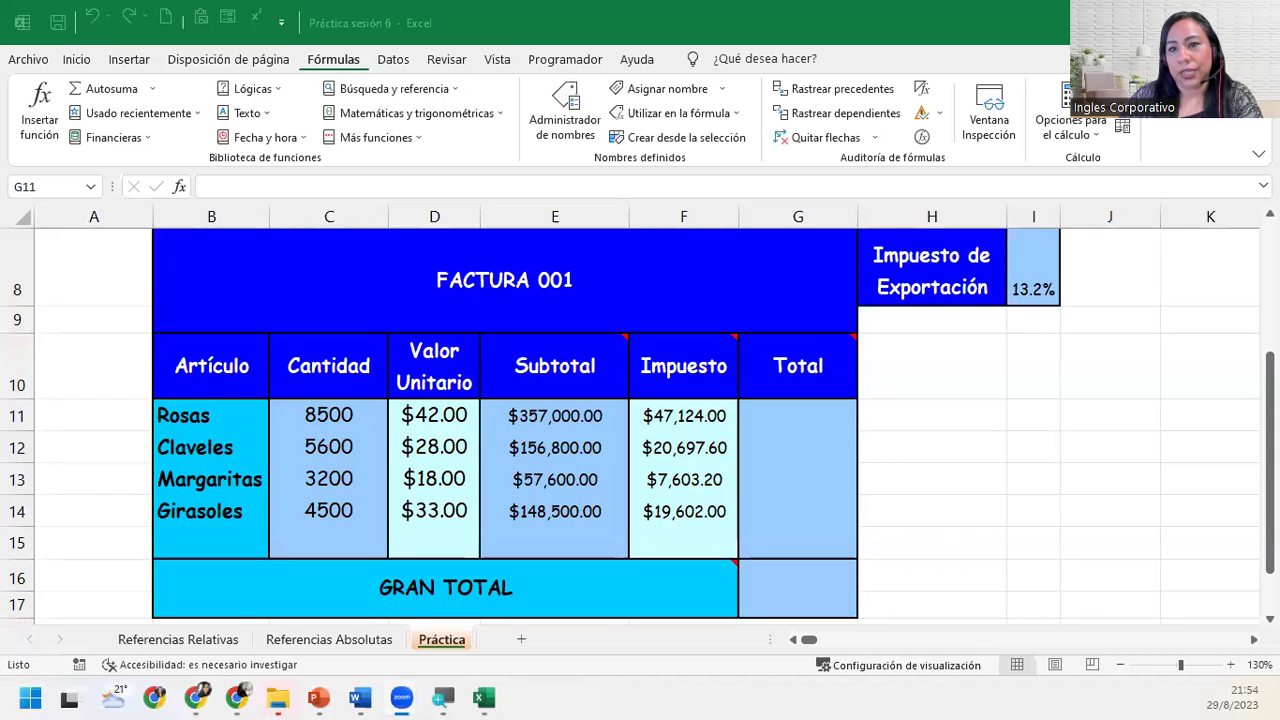
click(797, 415)
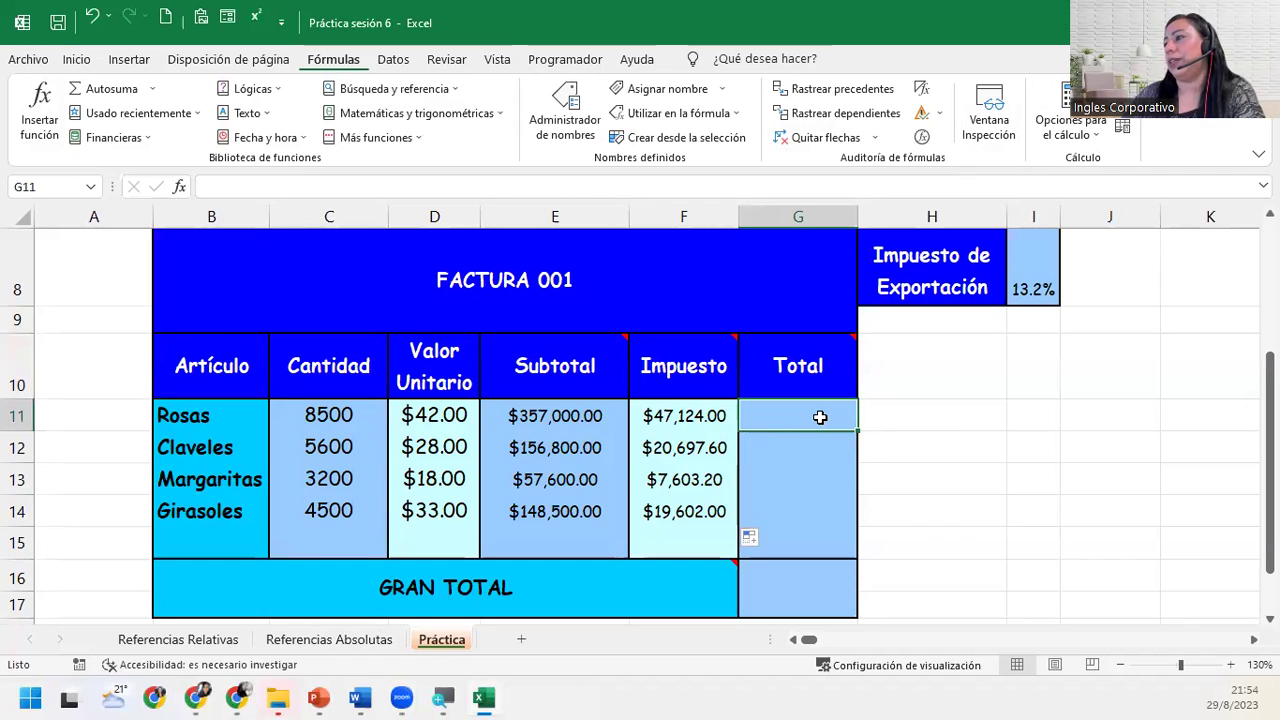
On Referencias Absolutas, re-point C2's Pi reference to absolute $F$1, then clear C2.
click(325, 626)
click(325, 632)
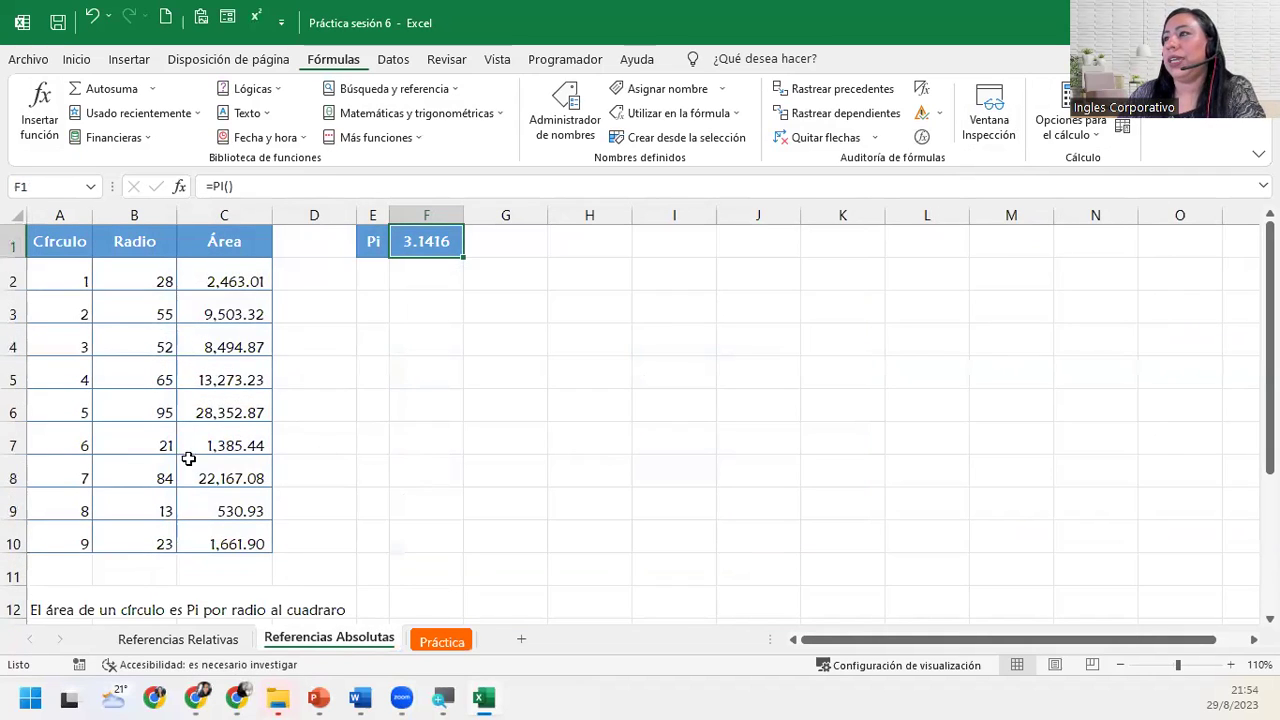
click(219, 281)
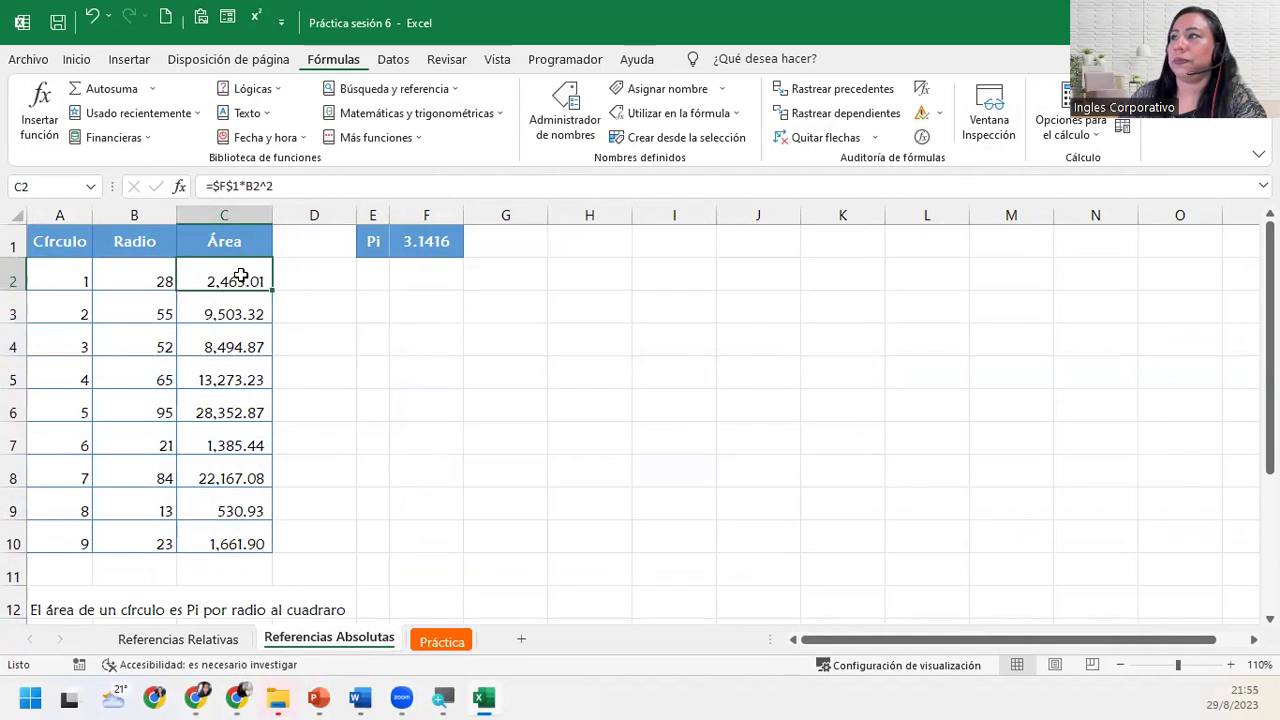
double_click(243, 278)
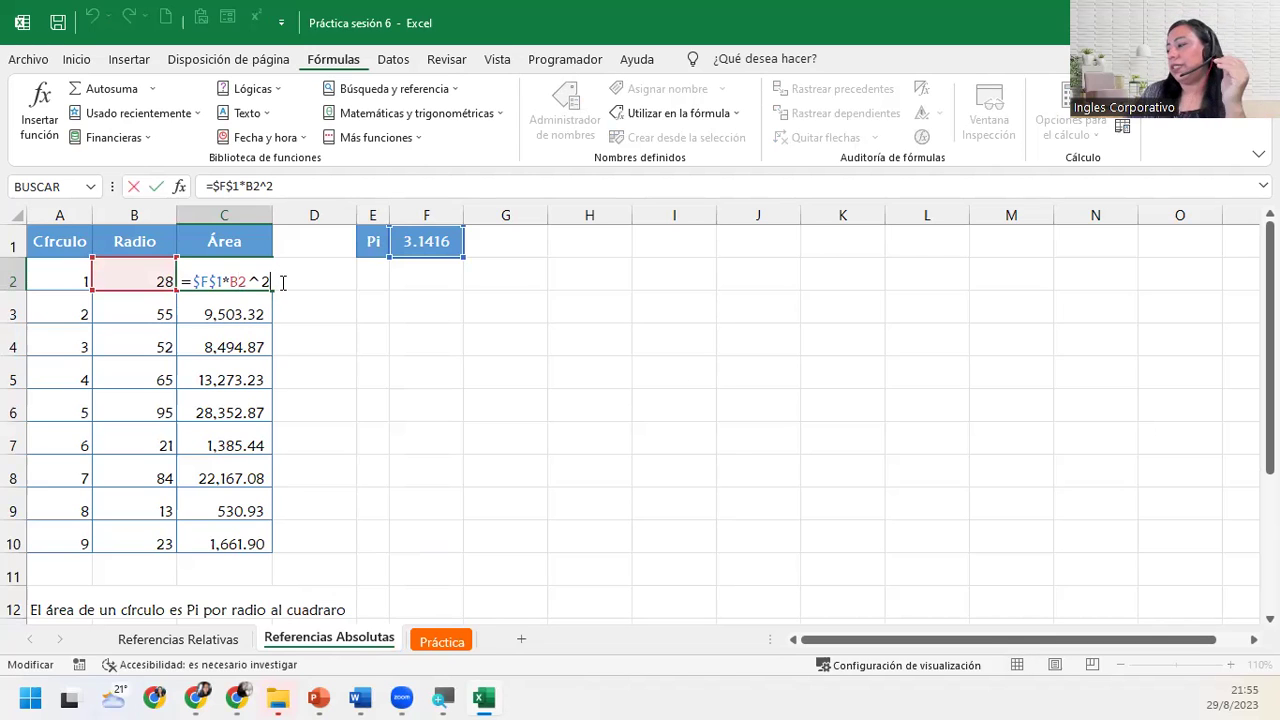
double_click(203, 282)
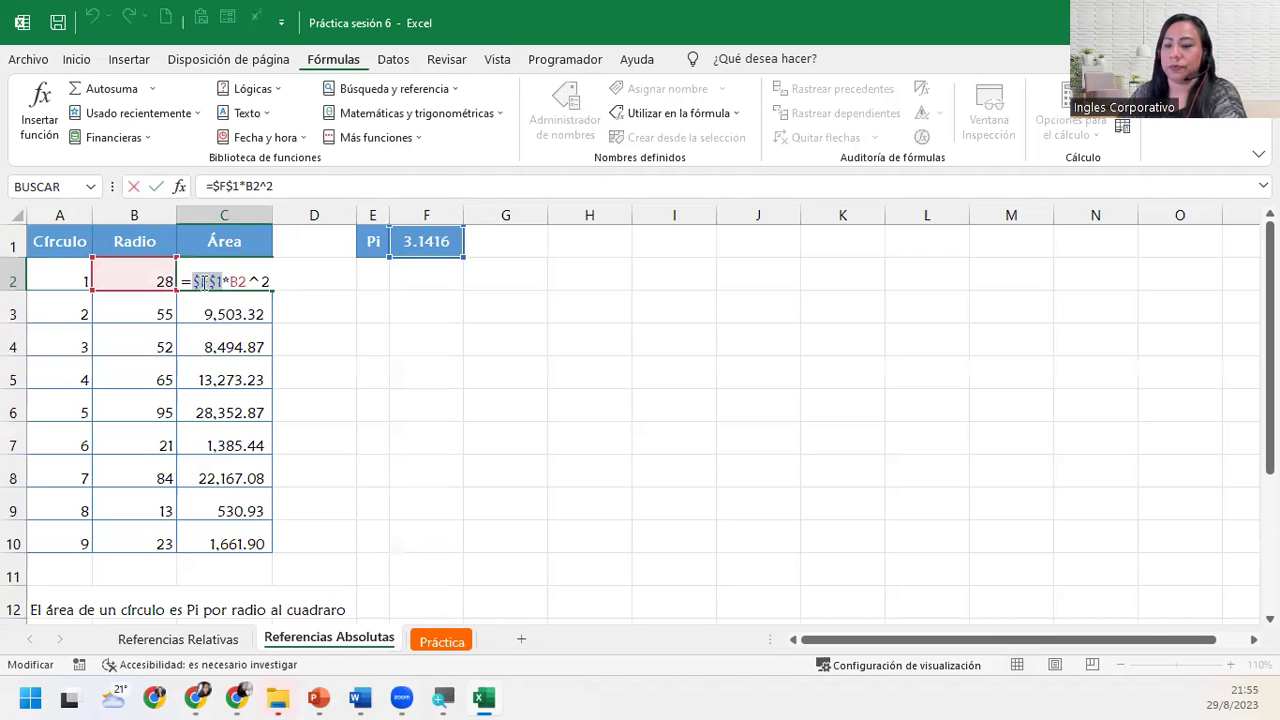
key(BackSpace)
click(428, 240)
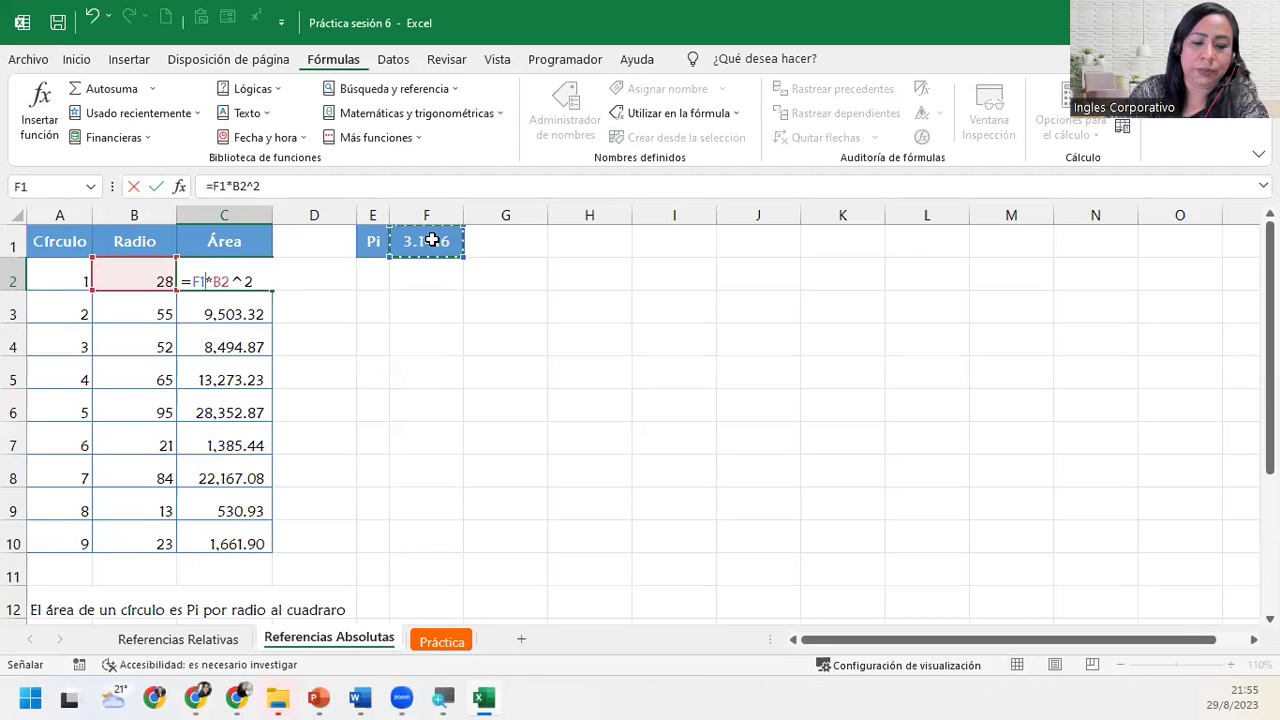
key(F4)
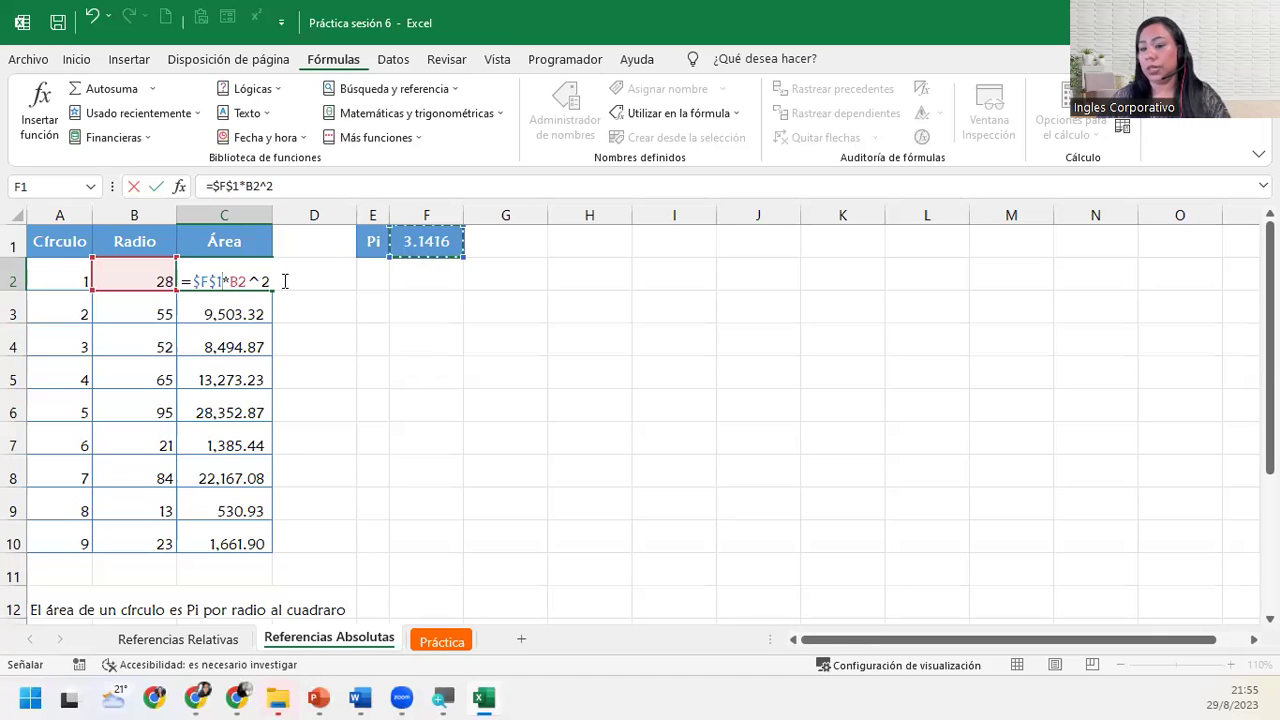
key(Return)
click(237, 291)
key(Delete)
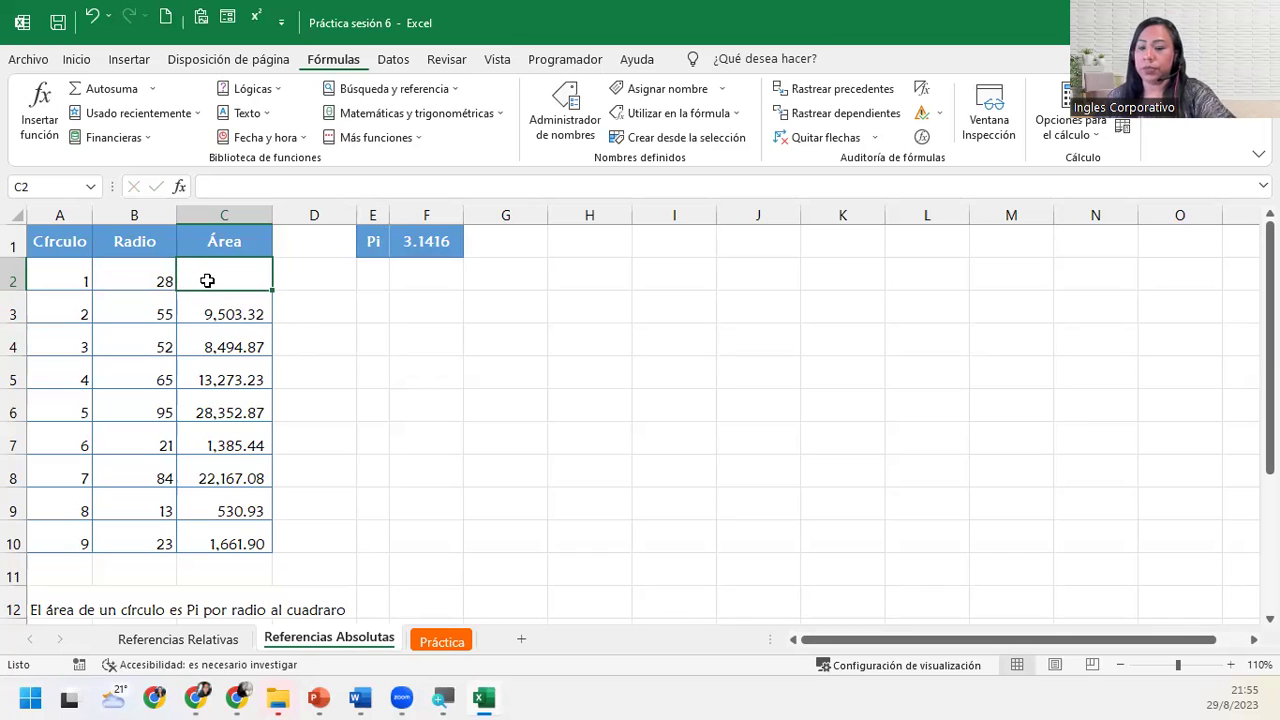
Start a new formula in C2 that references the Pi value in F1.
double_click(208, 281)
text(=)
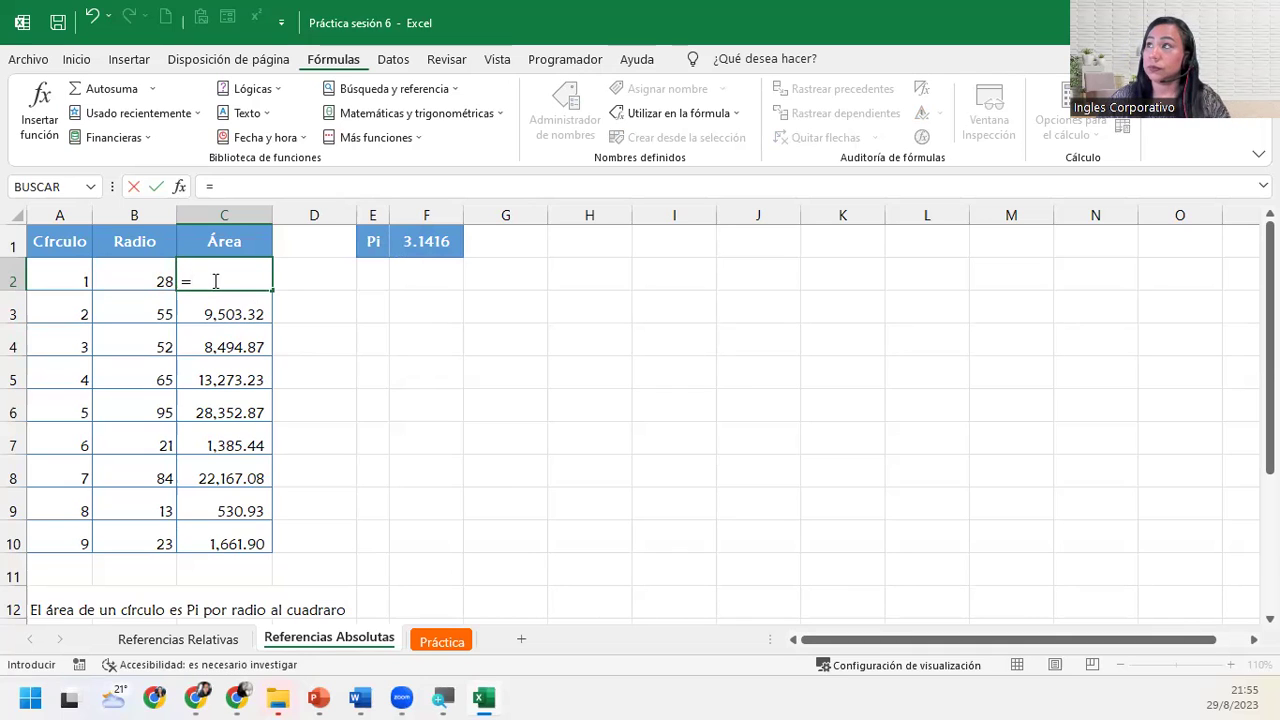
click(433, 239)
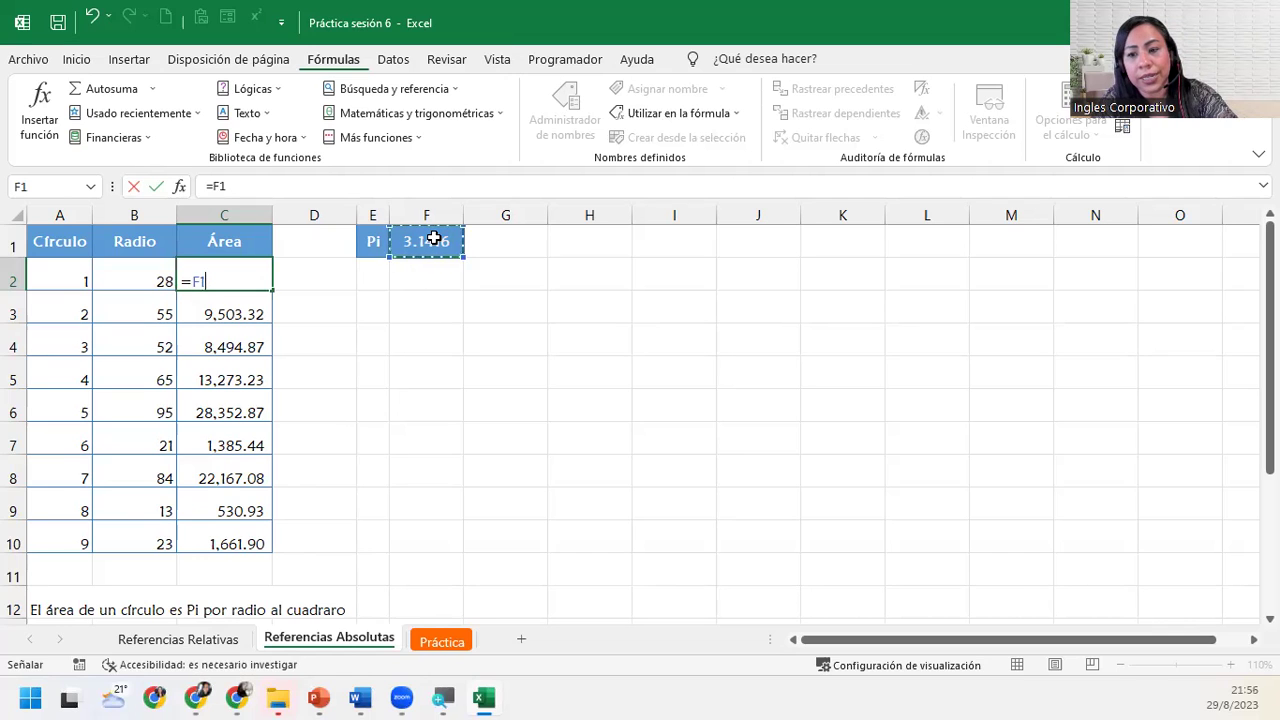
Convert the F1 reference in C2's draft formula to absolute $F$1.
key(F4)
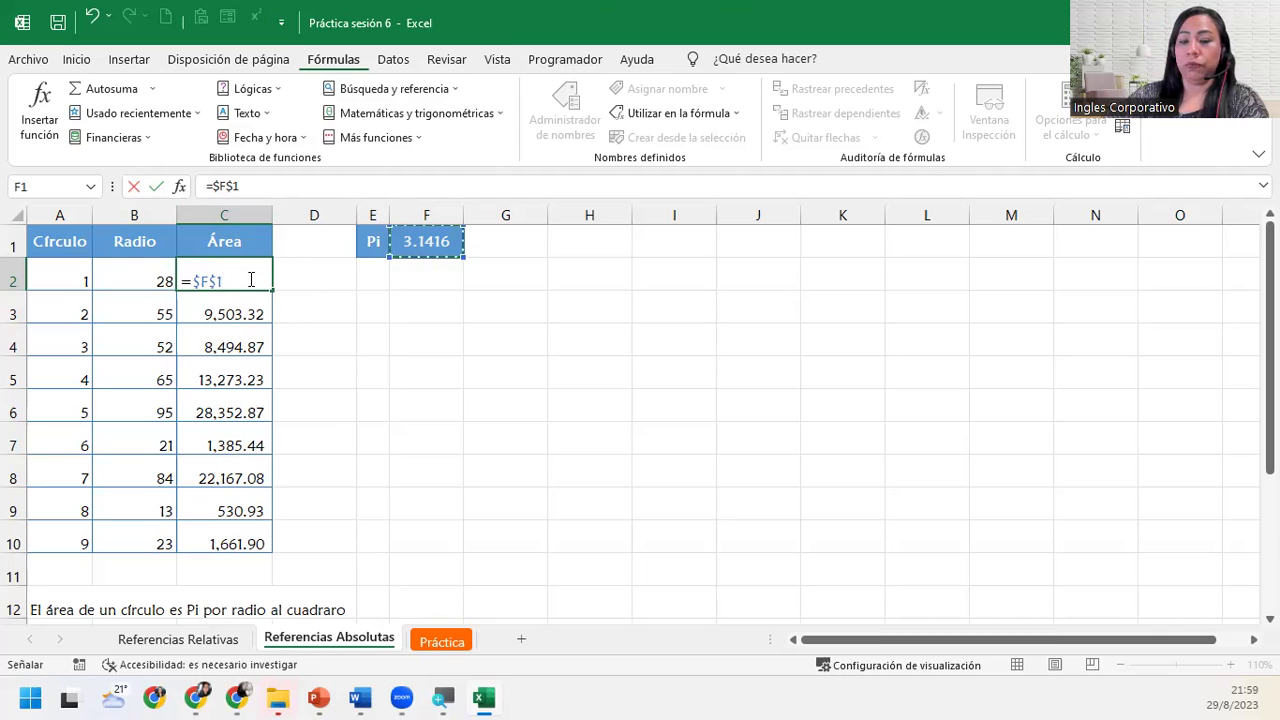
Complete C2 as =$F$1*B2^2, giving 2,463.01 for radius 28.
text(*)
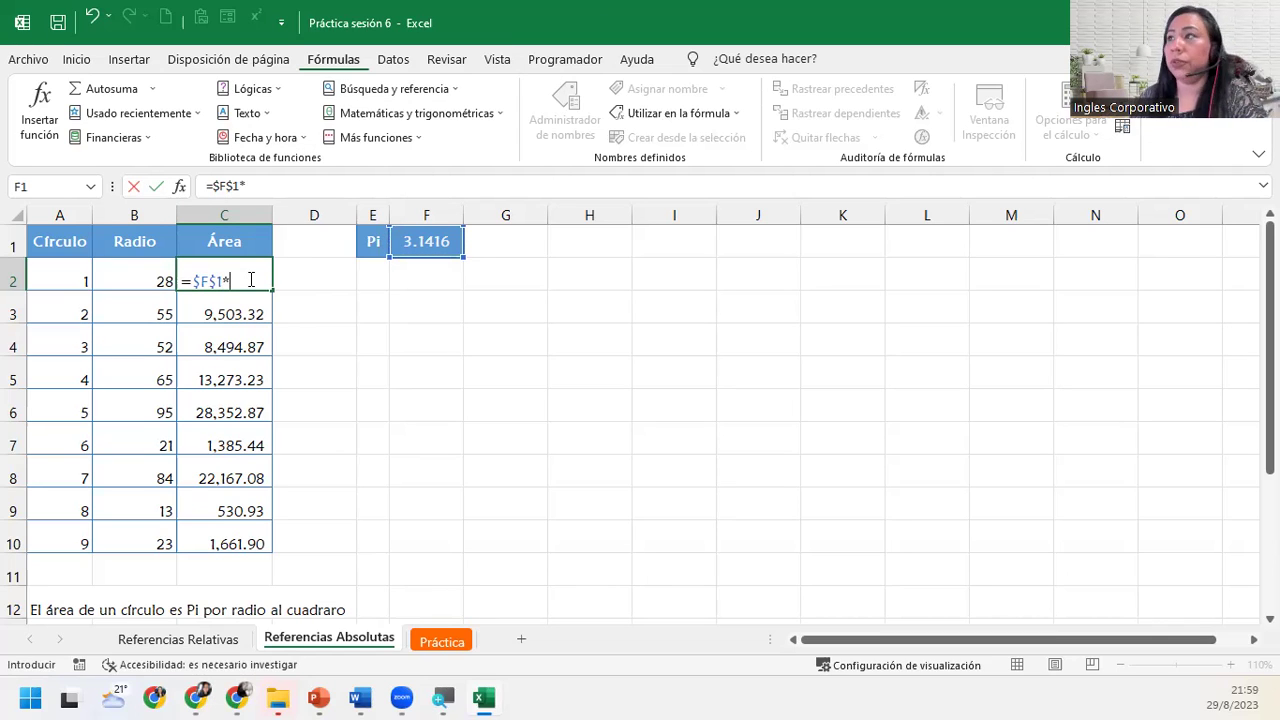
click(148, 272)
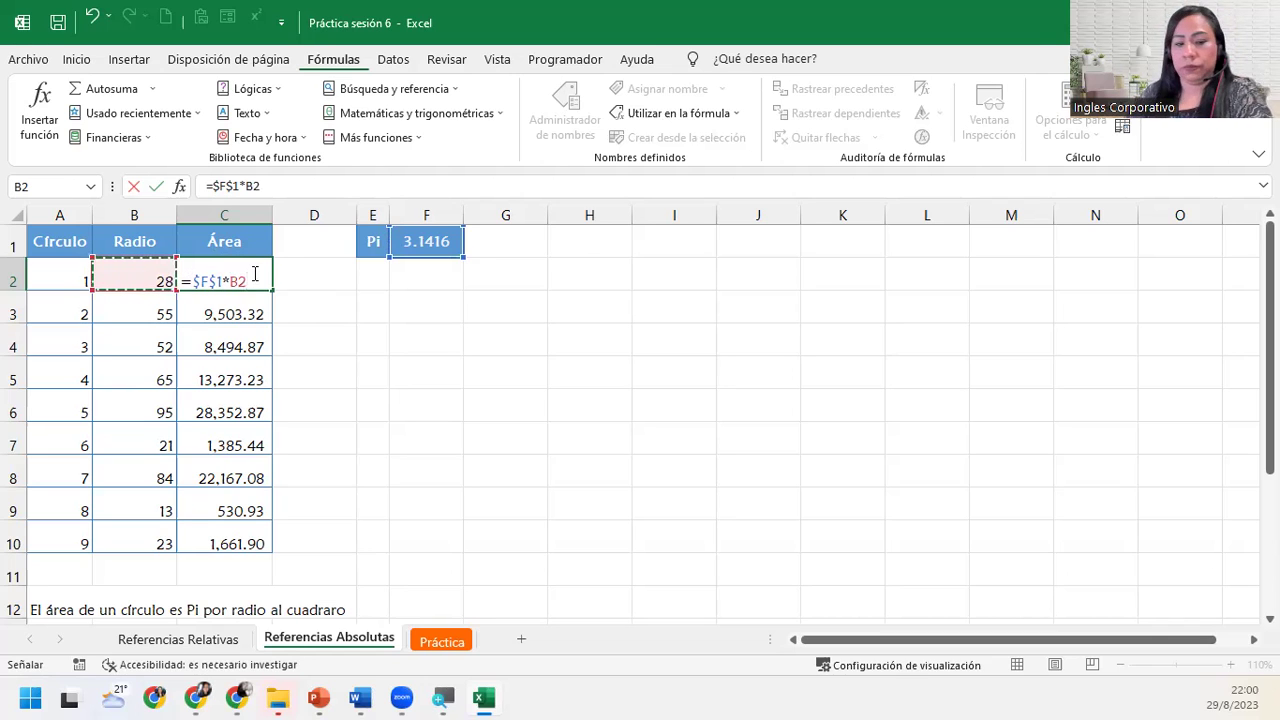
text(^2)
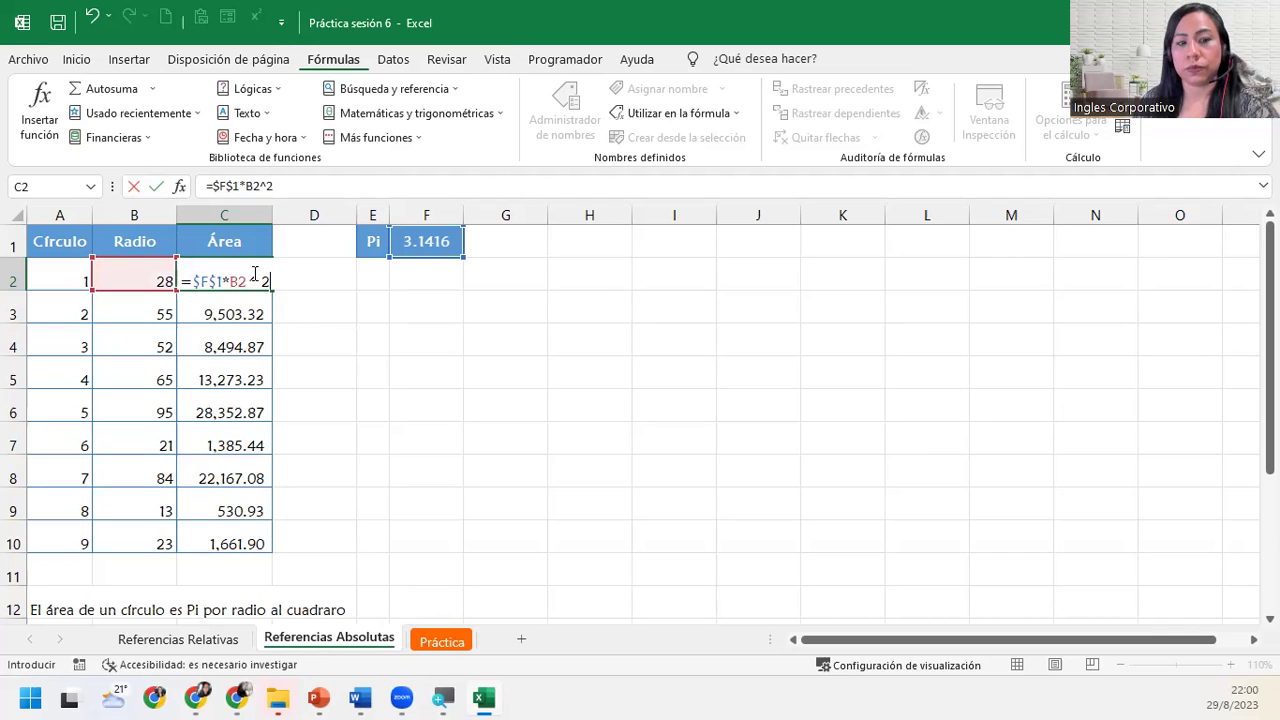
key(Return)
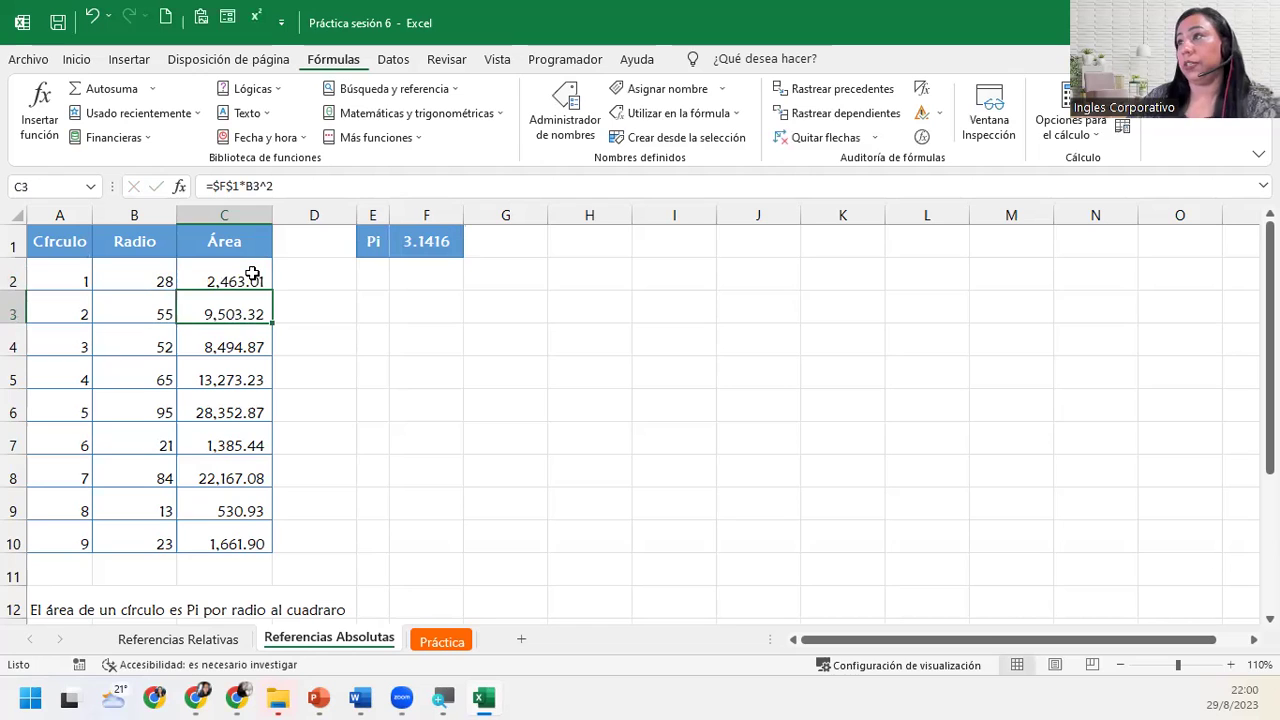
On the Práctica sheet, enter =E11+F11 in G11 for the Rosas total.
click(422, 643)
mouse_move(798, 288)
click(782, 331)
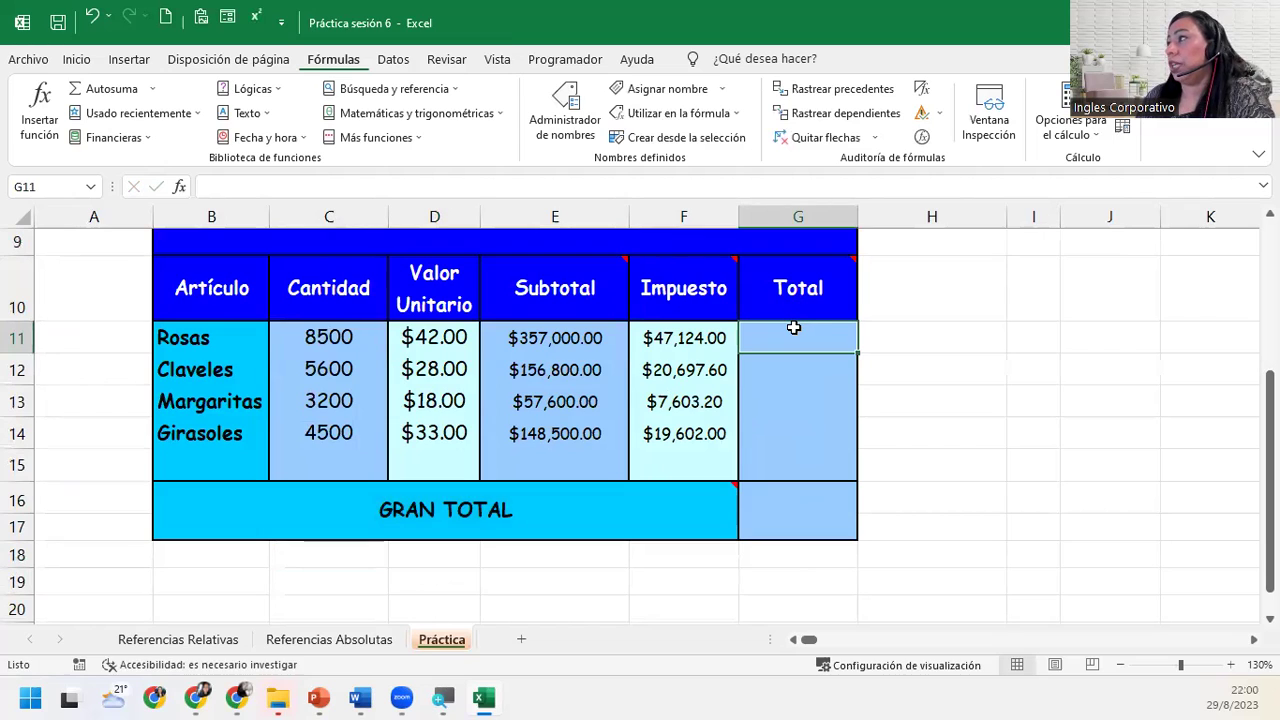
text(=)
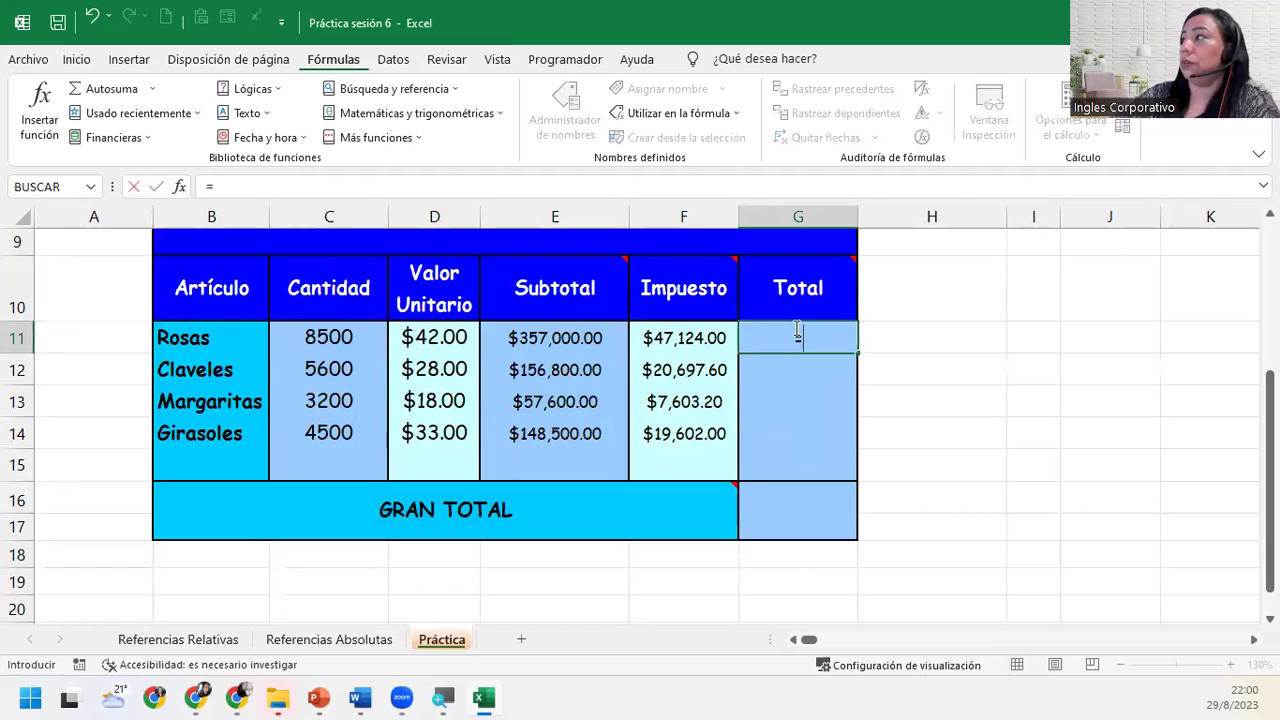
click(589, 337)
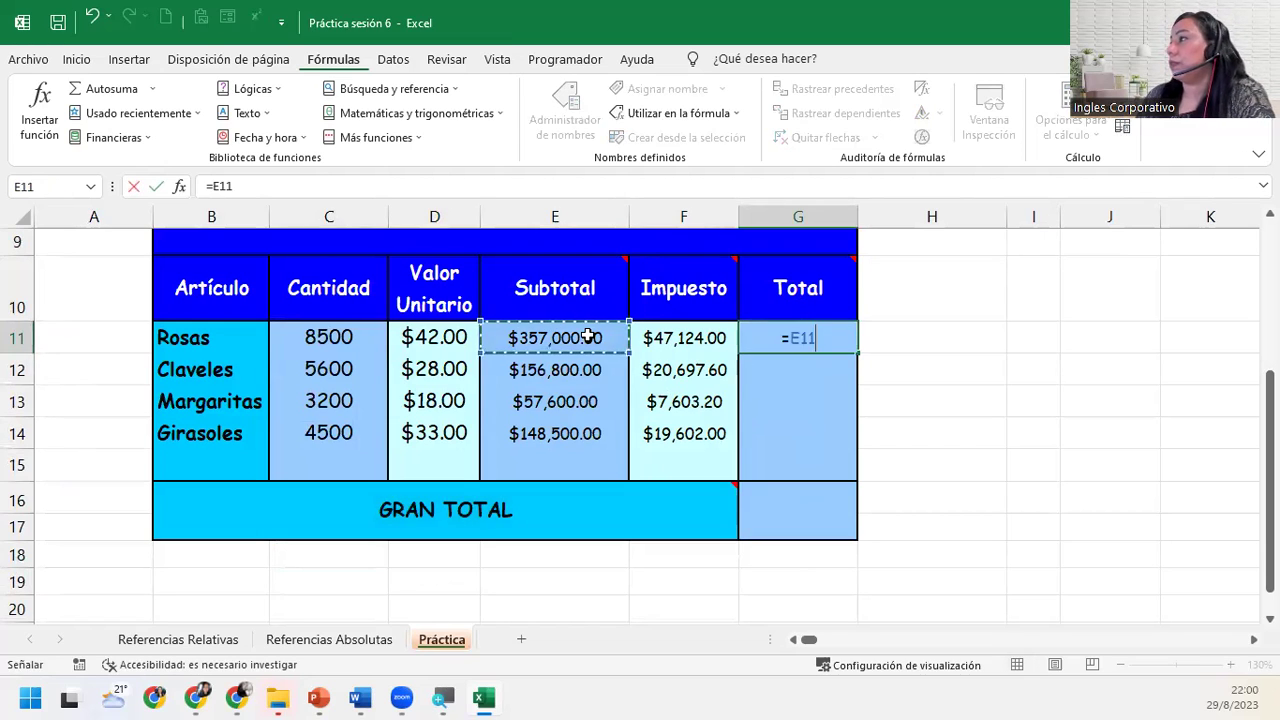
text(+)
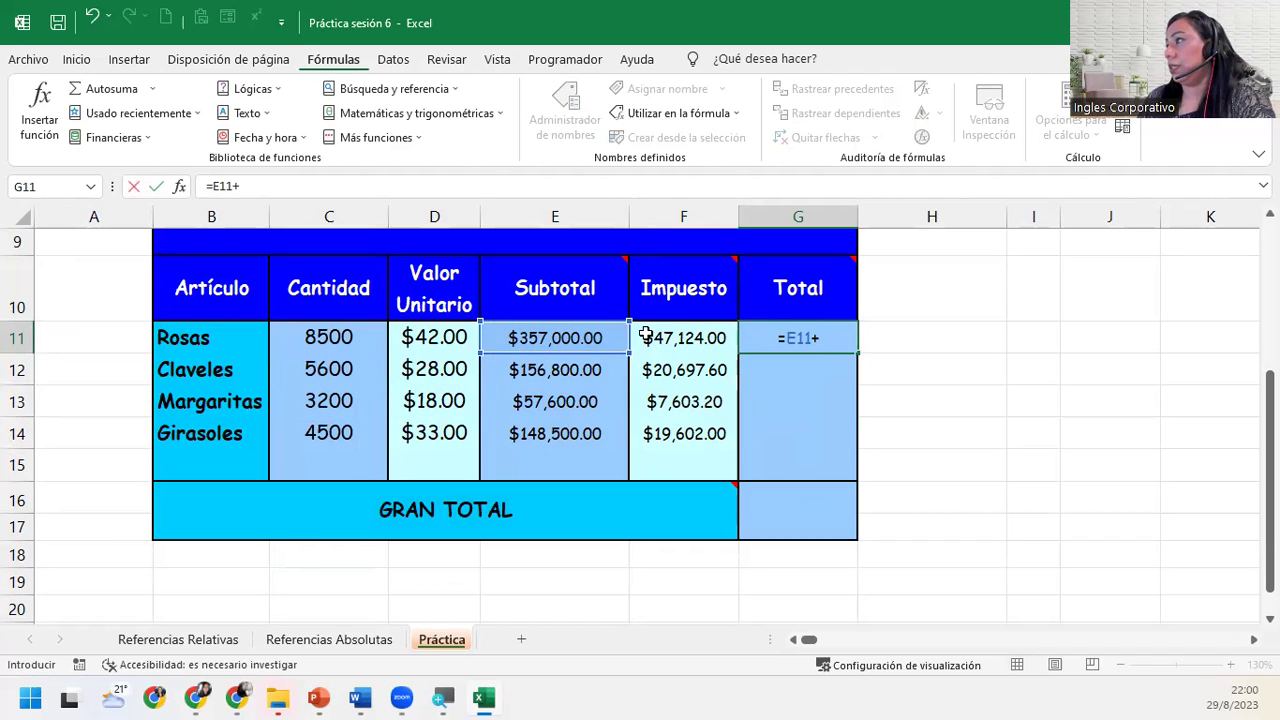
click(646, 337)
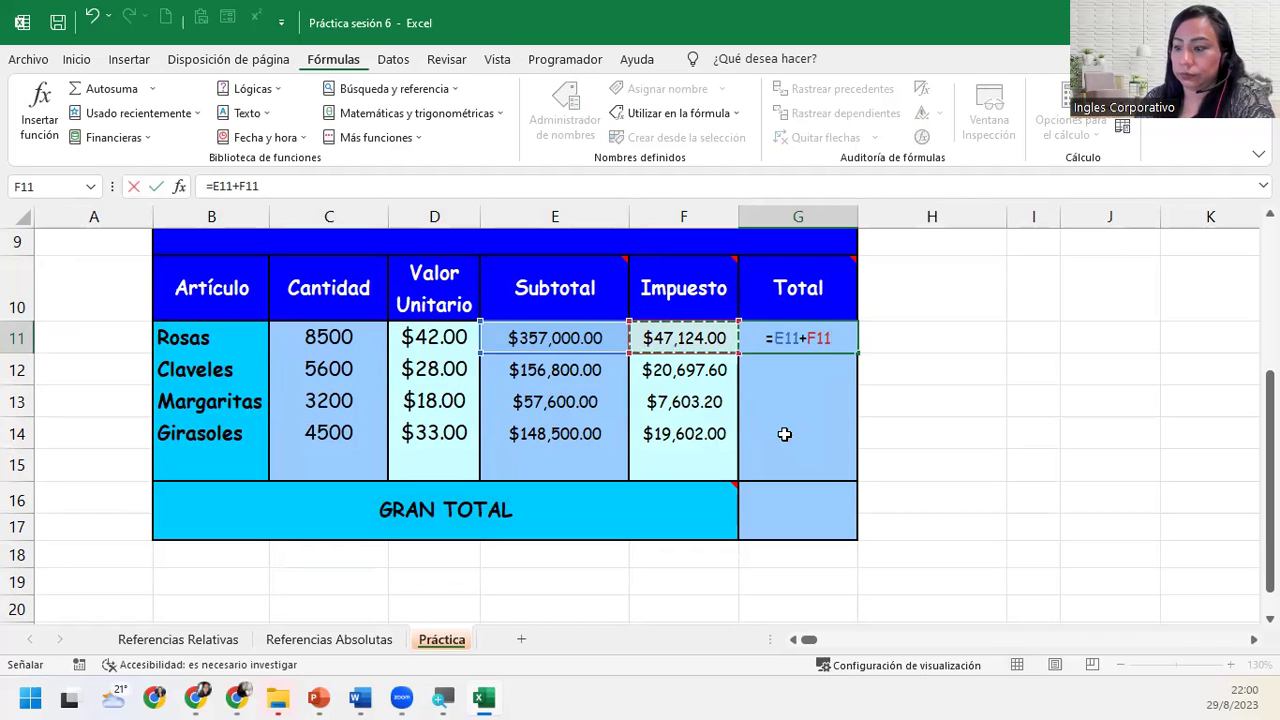
key(Return)
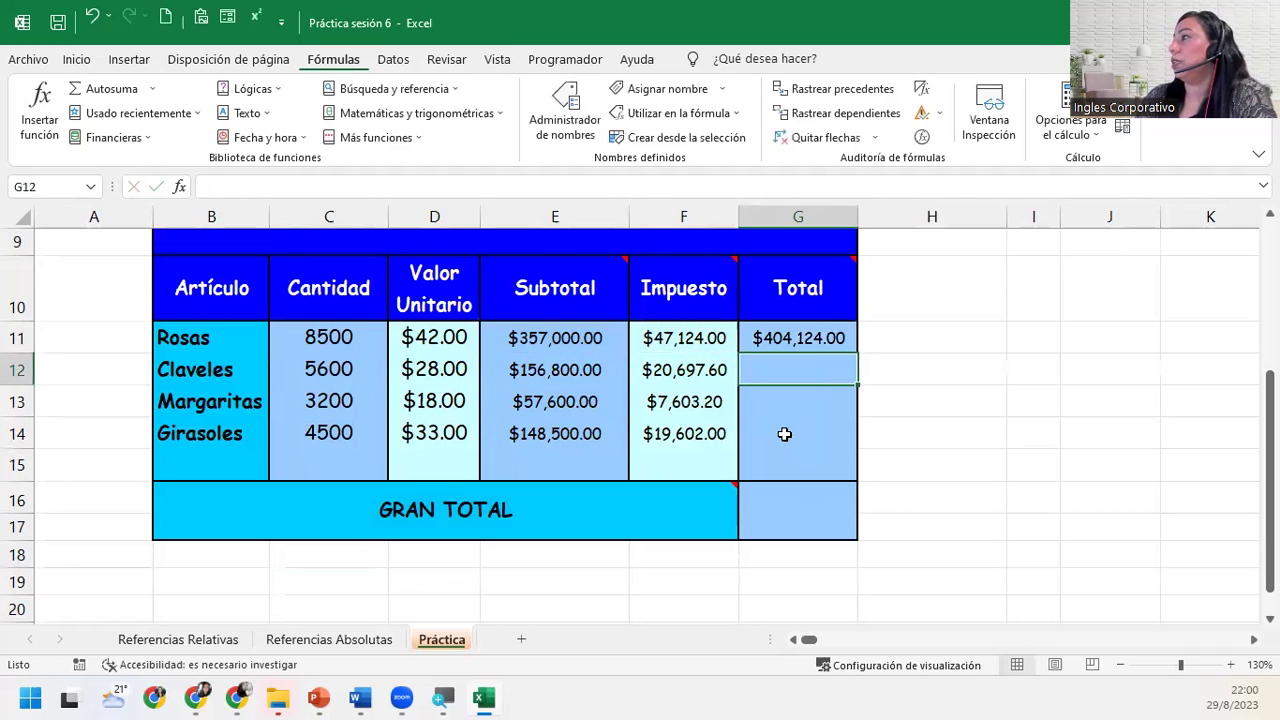
Copy the Total formula down to G14 using Rellenar sin formato.
click(797, 340)
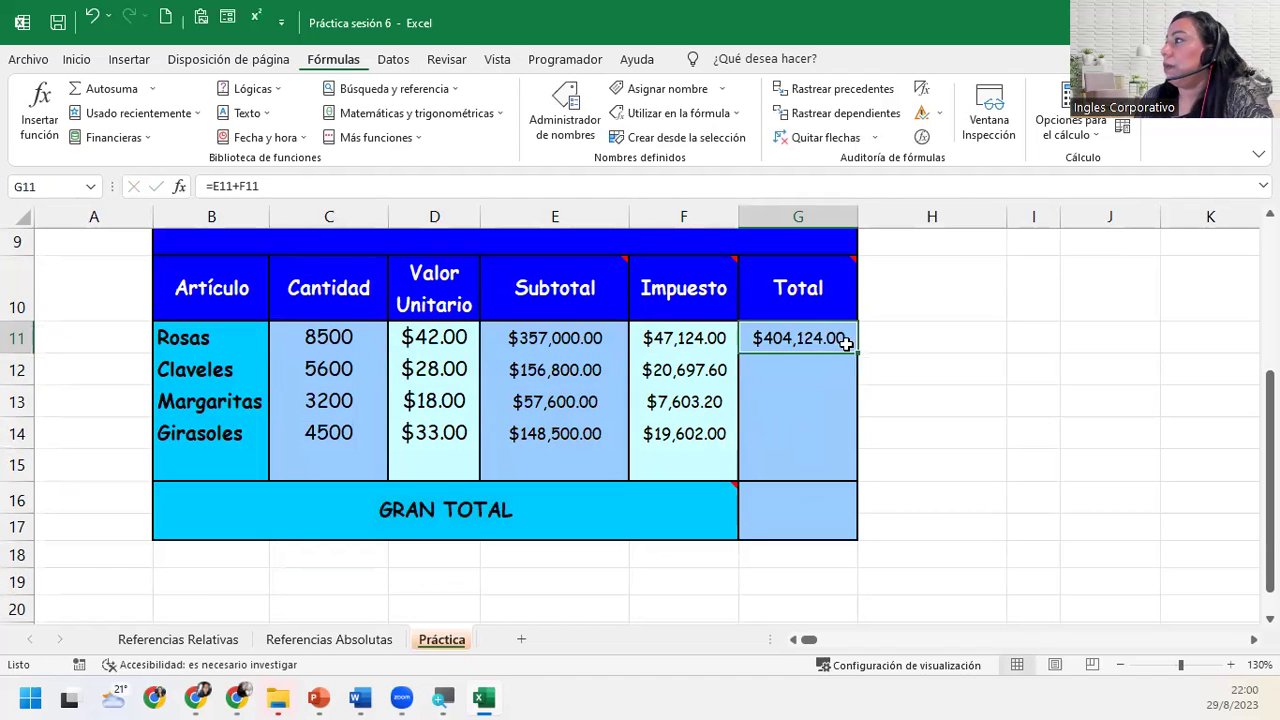
drag(856, 353, 851, 441)
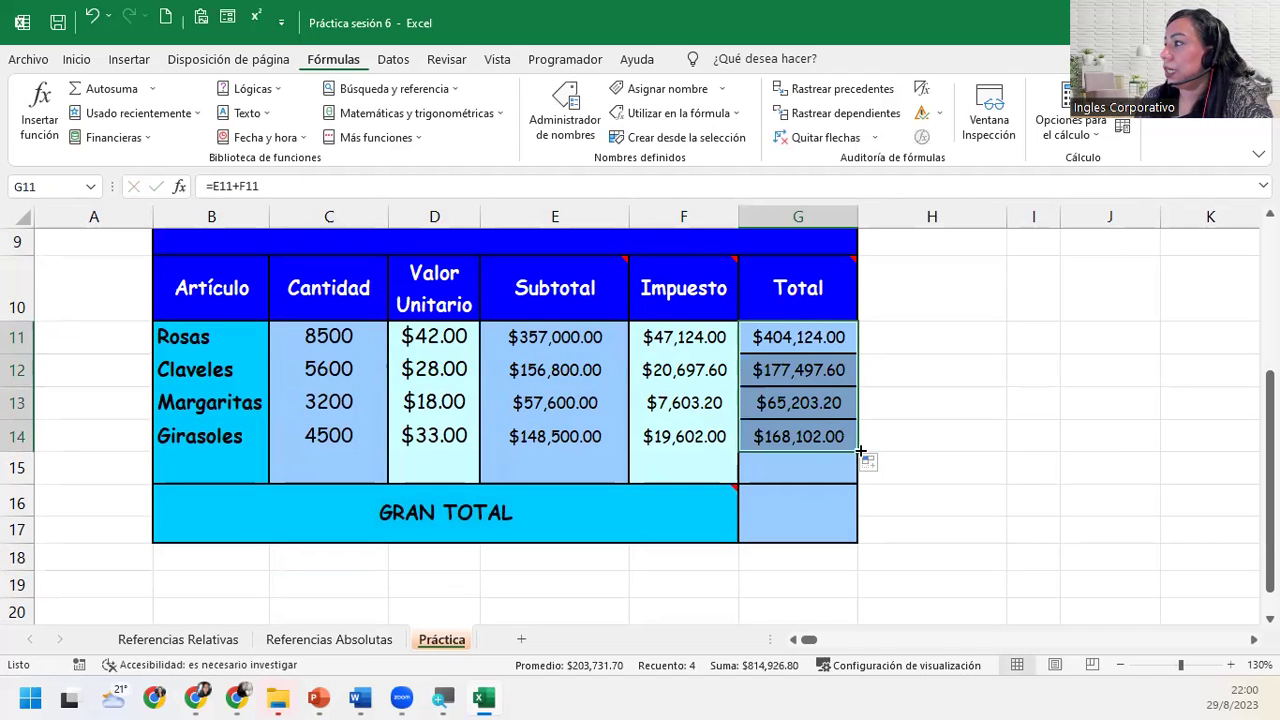
click(870, 463)
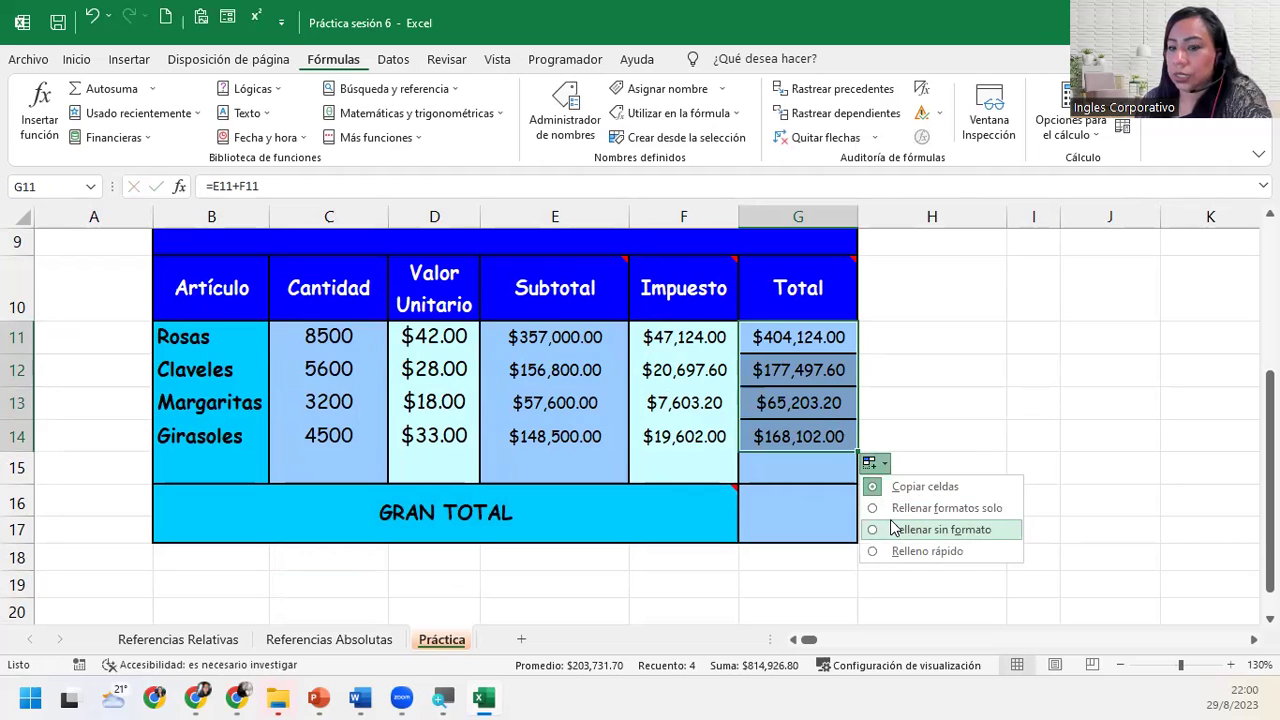
click(895, 528)
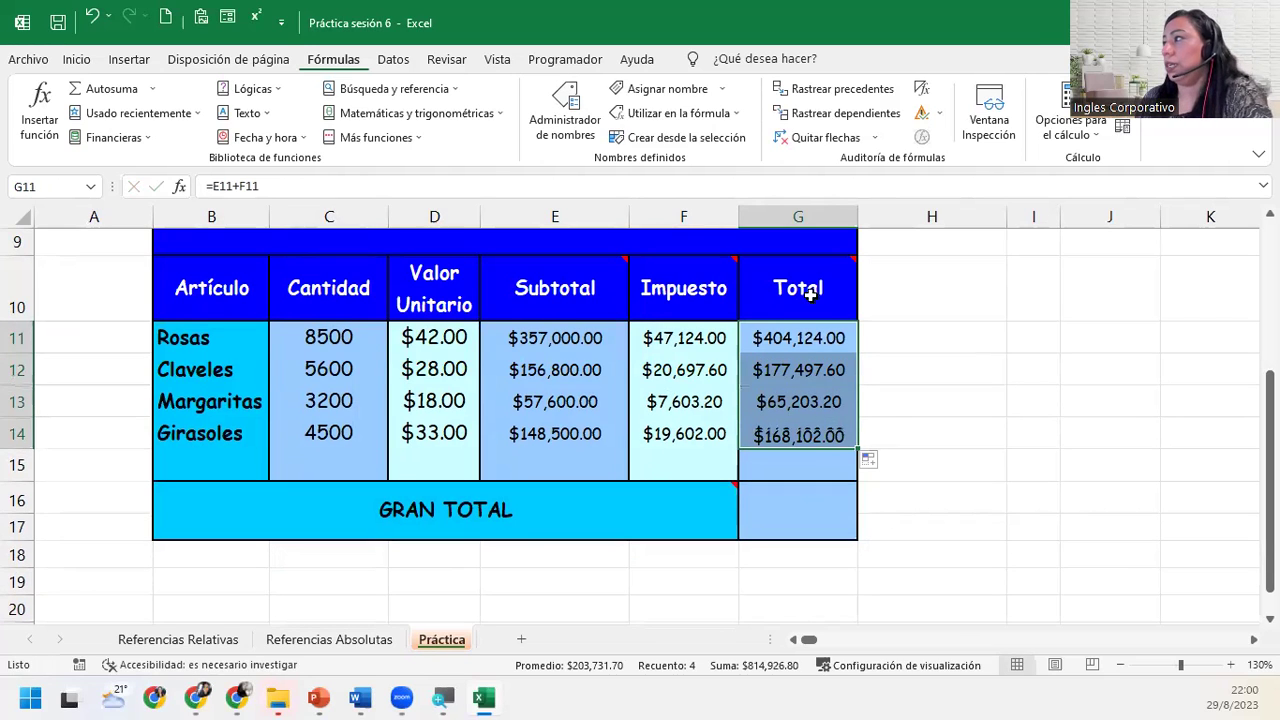
click(805, 511)
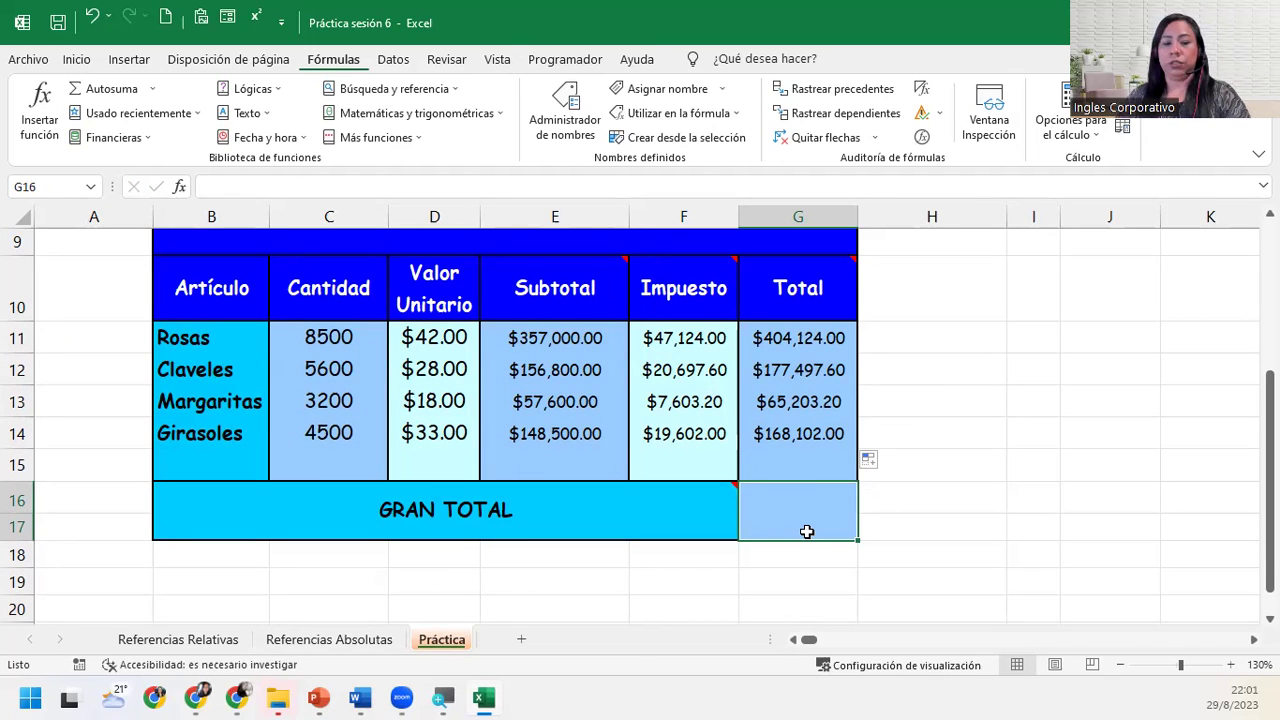
Enter =G11+G12+G13+G14 in the GRAN TOTAL cell, giving $814,926.80.
text(=)
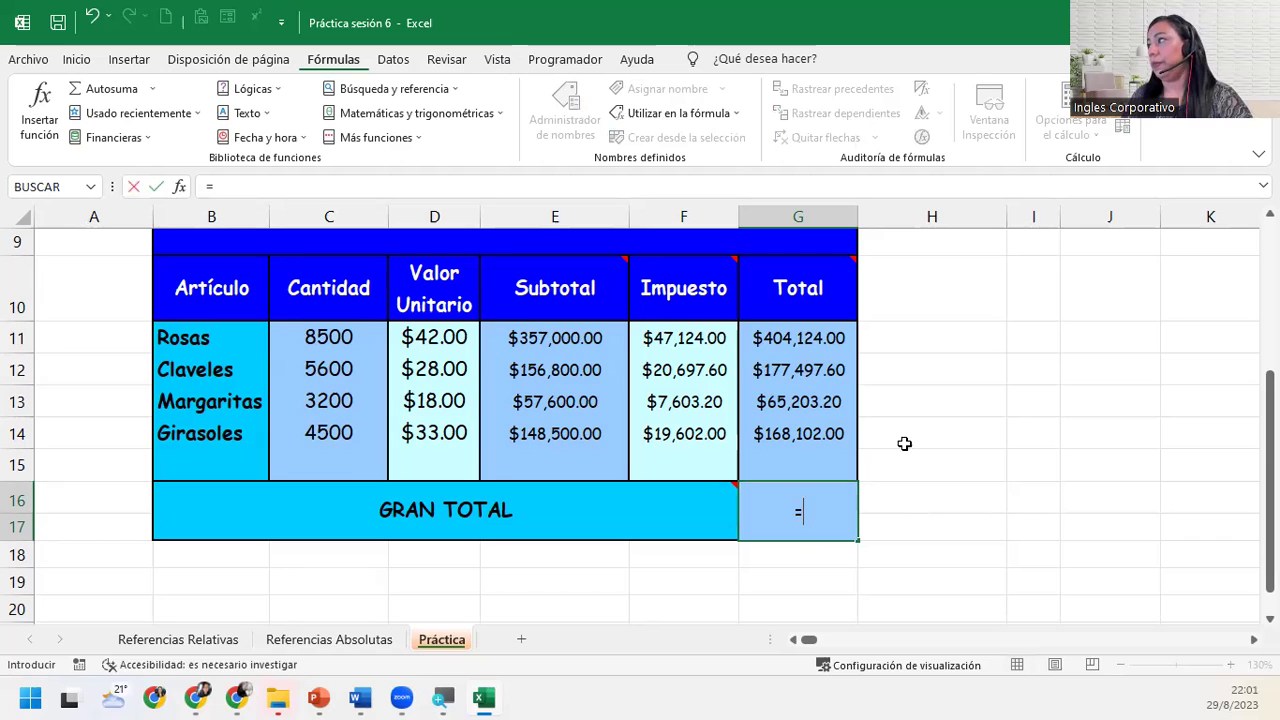
click(798, 339)
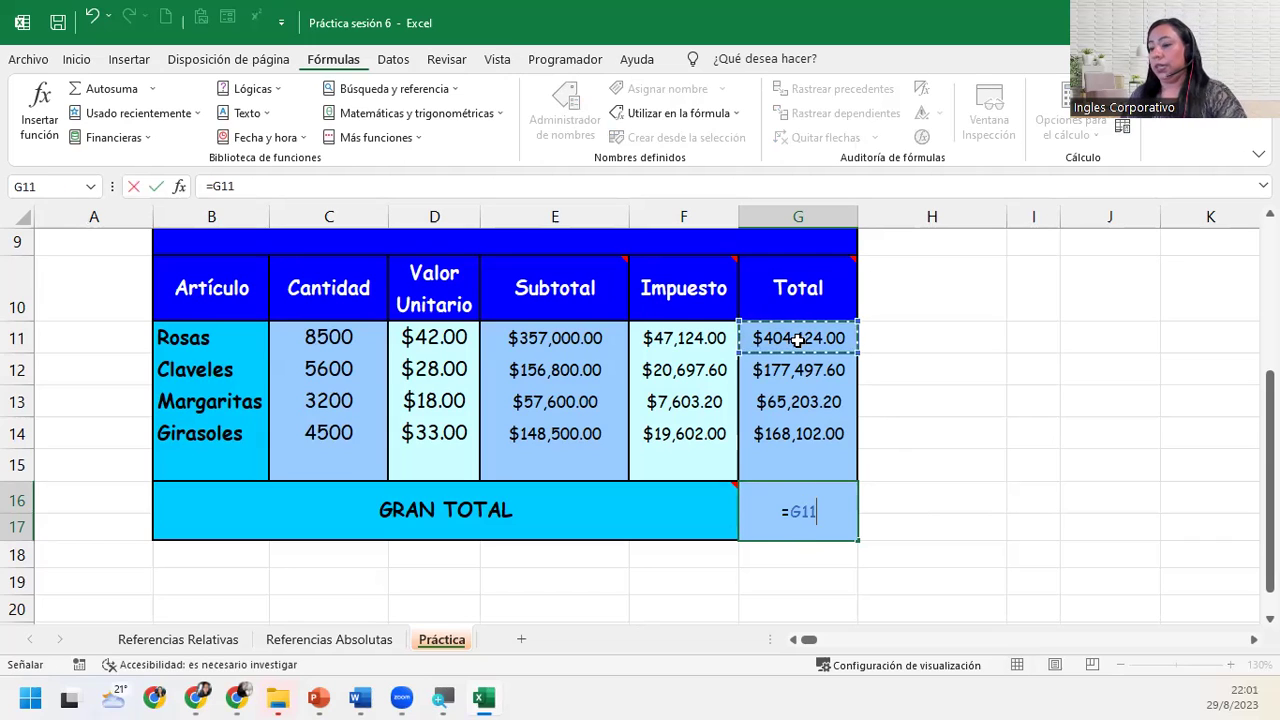
text(+)
click(800, 369)
text(+)
click(805, 396)
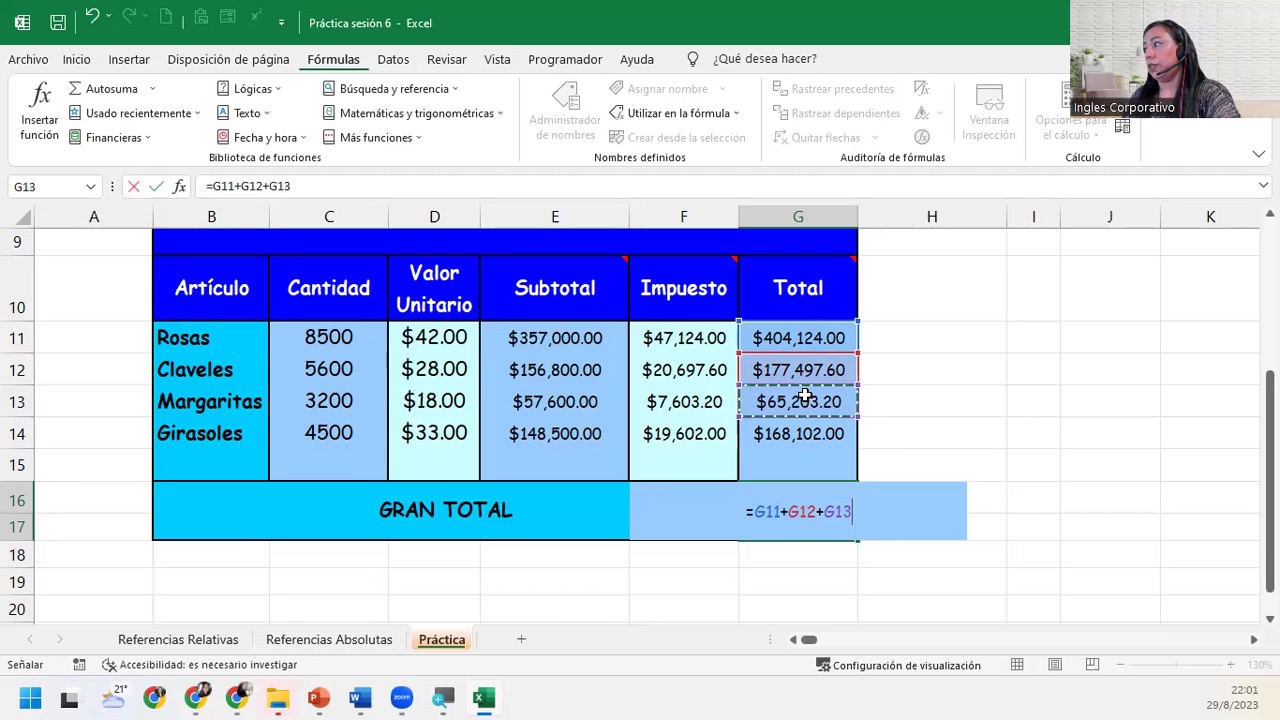
text(+)
click(806, 430)
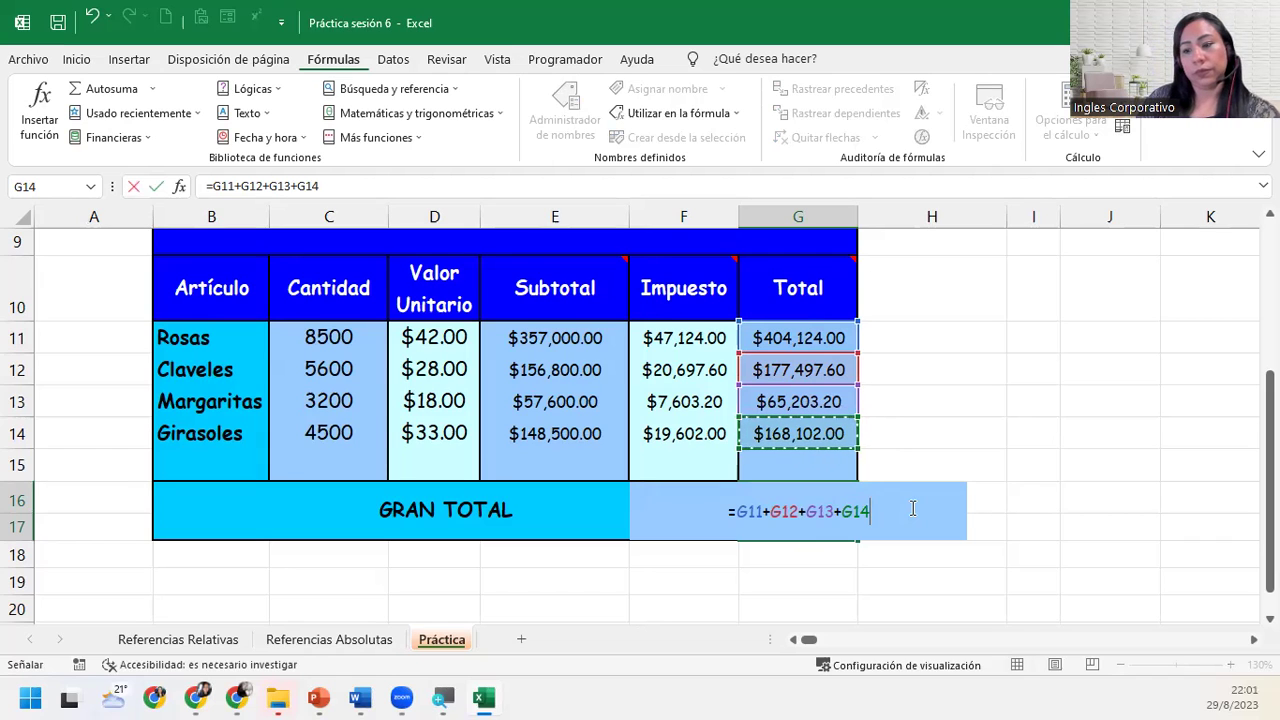
key(Return)
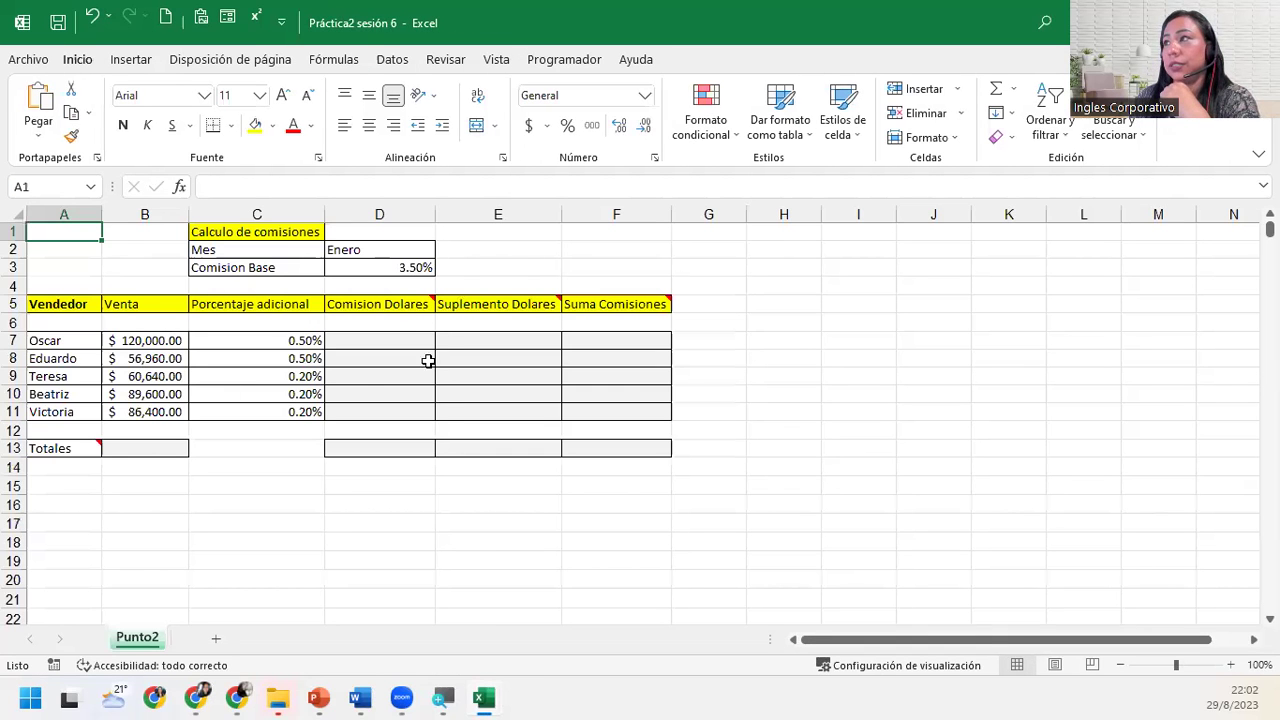
Zoom the Punto2 sheet in and select the commission table A1:F11.
click(408, 338)
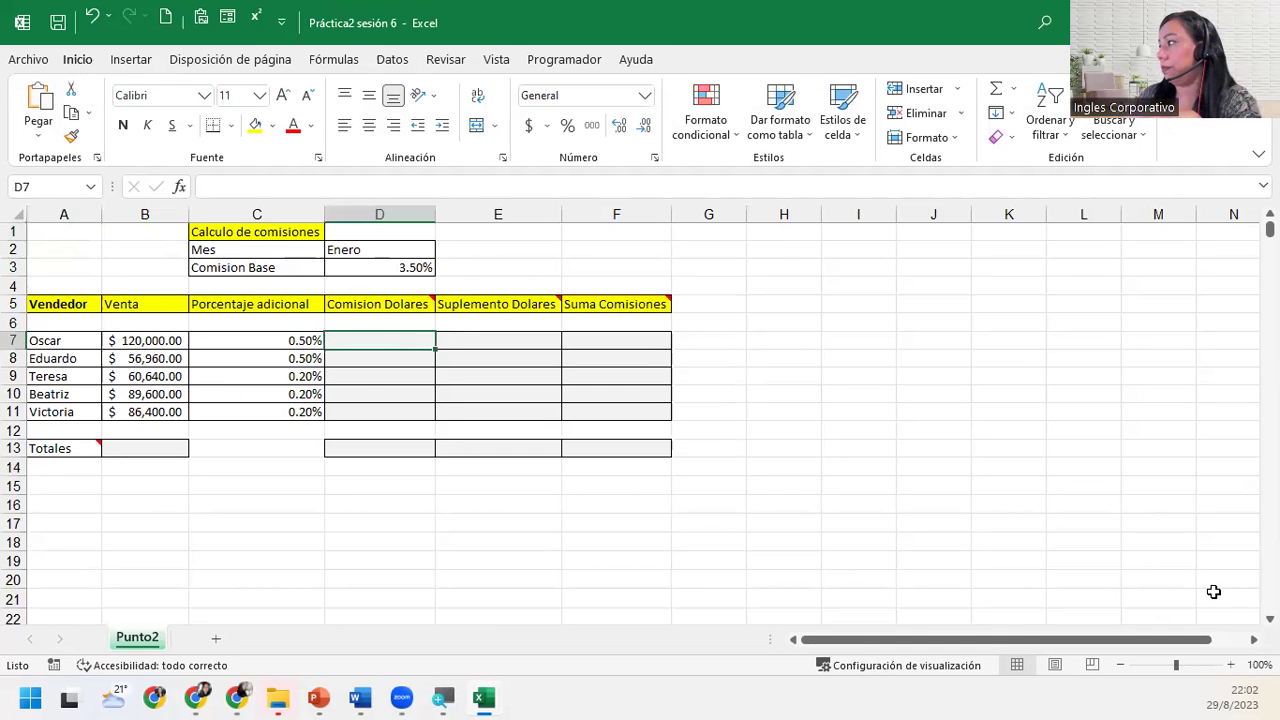
click(1233, 664)
click(1233, 664)
click(1233, 664)
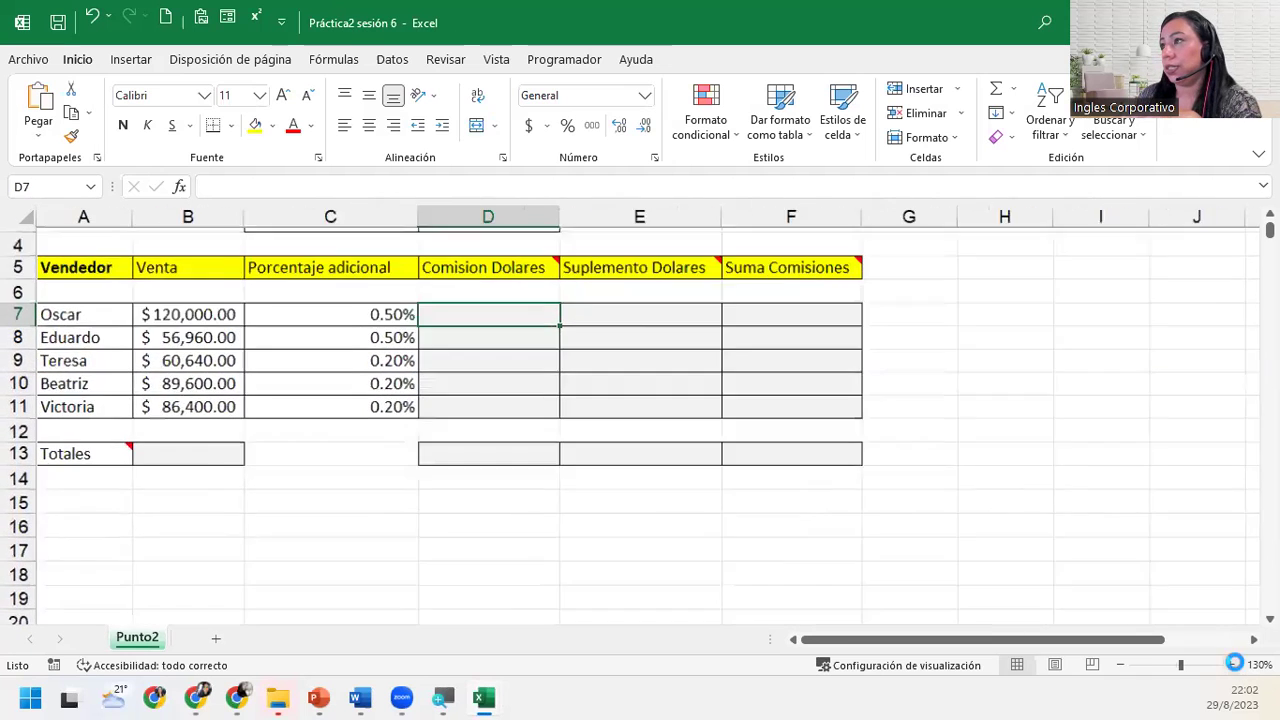
click(1233, 664)
scroll(340, 430, up, 2)
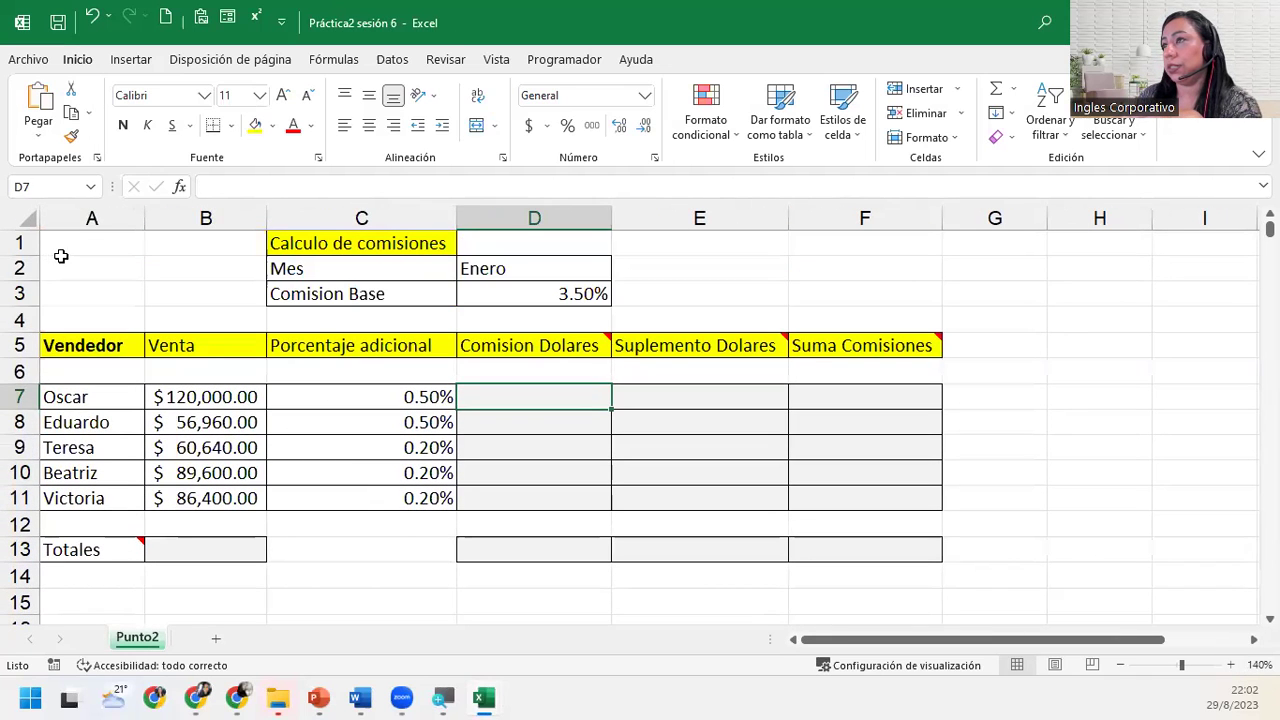
drag(61, 256, 206, 286)
mouse_move(103, 240)
mouse_down()
mouse_move(897, 497)
mouse_move(902, 541)
mouse_up()
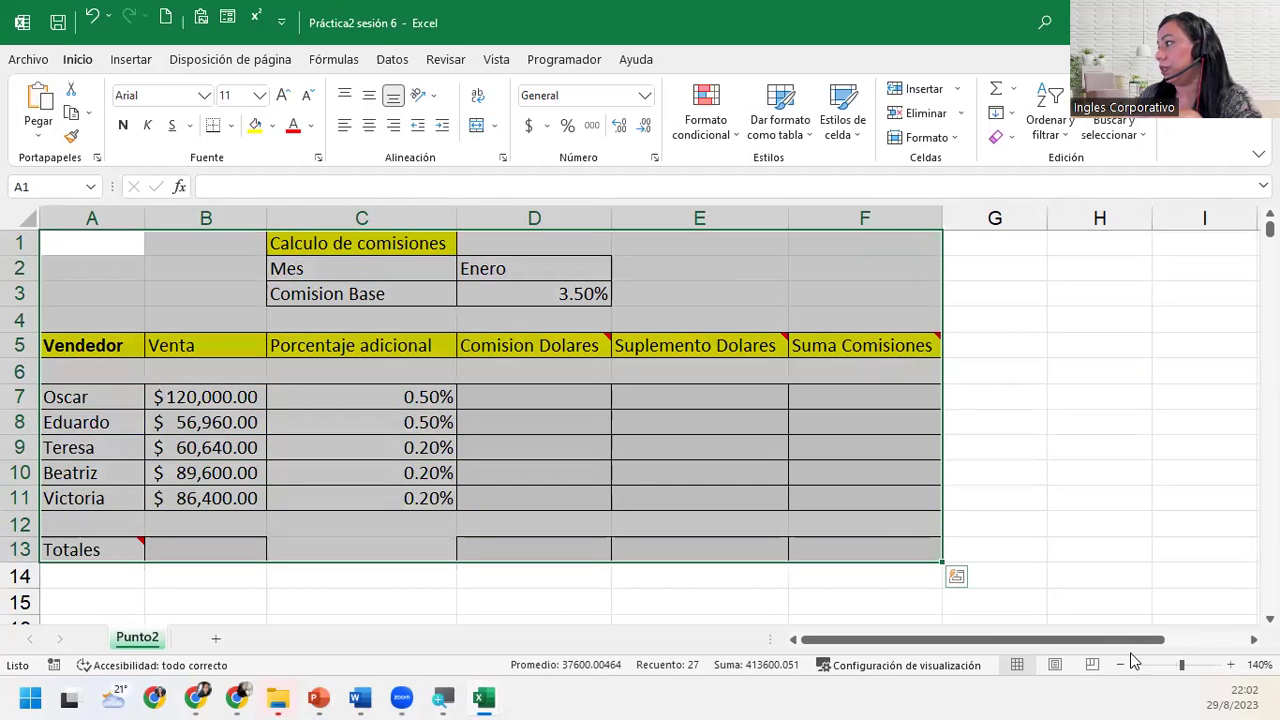
Reduce the zoom to 100% and select the table with a margin, A1:G14.
click(1172, 668)
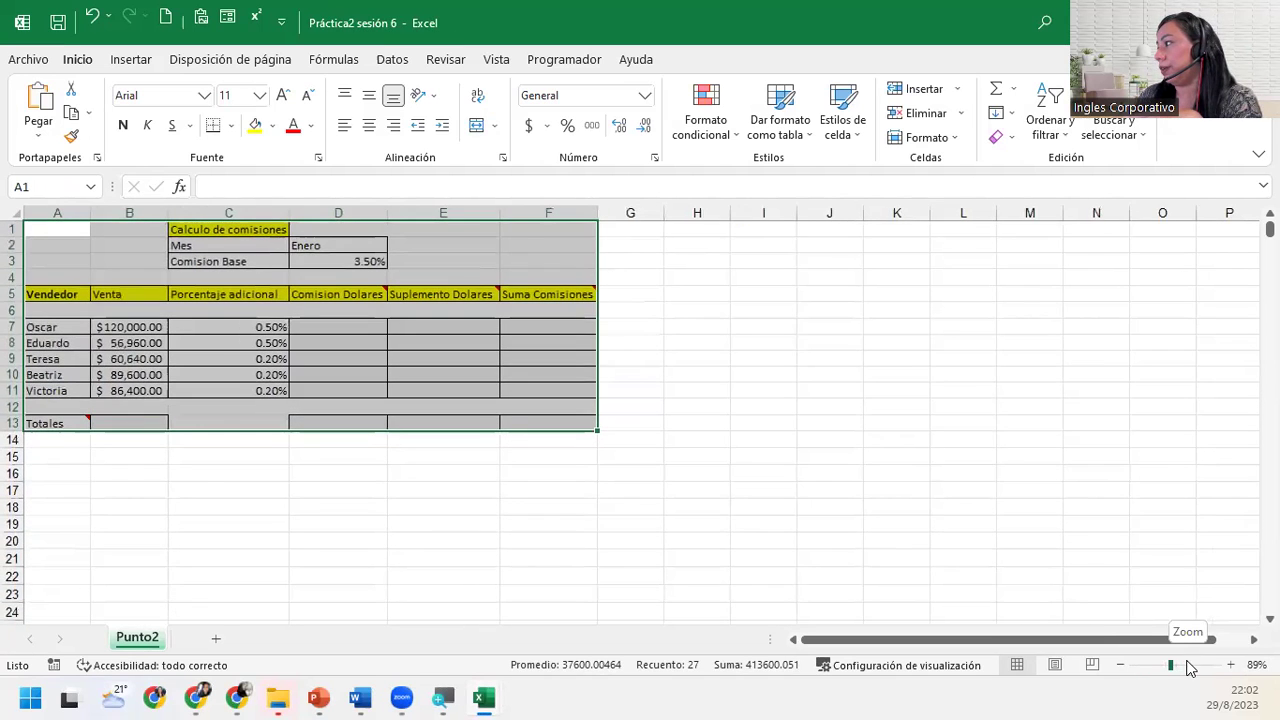
click(1180, 668)
drag(1180, 668, 1177, 668)
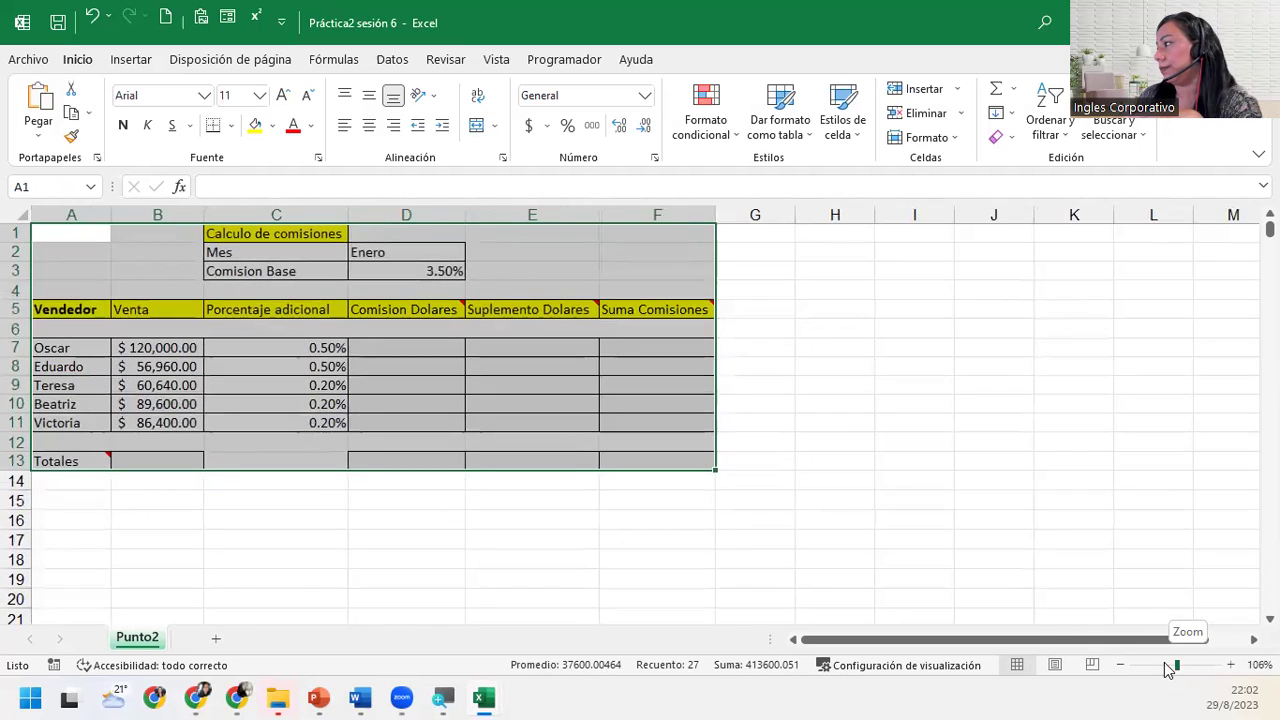
click(1121, 666)
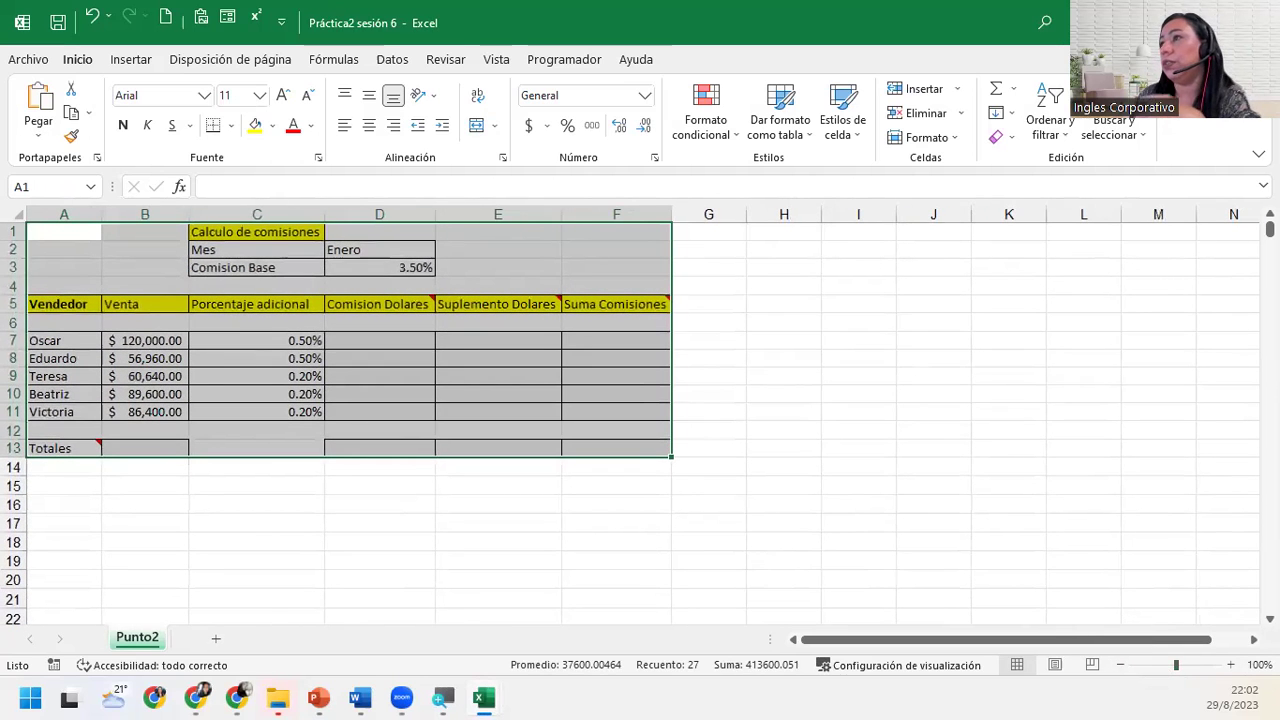
click(178, 416)
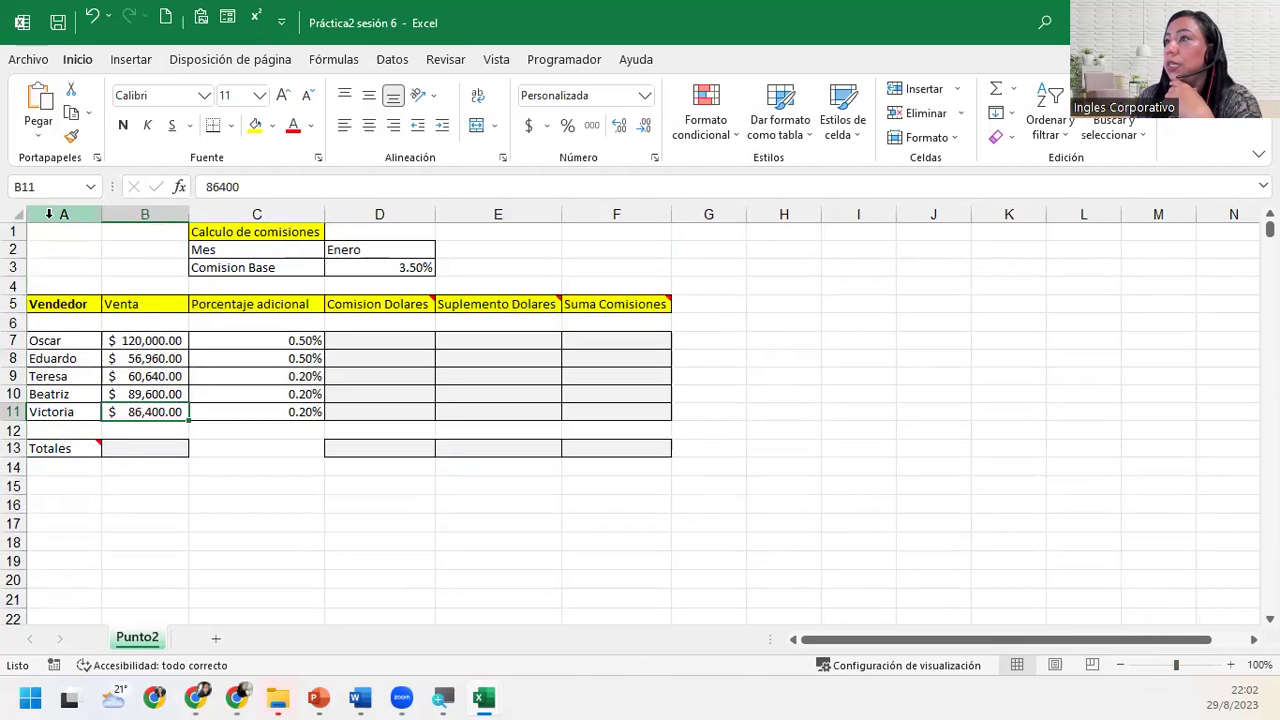
mouse_move(57, 233)
mouse_down()
mouse_move(352, 367)
mouse_move(631, 455)
mouse_up()
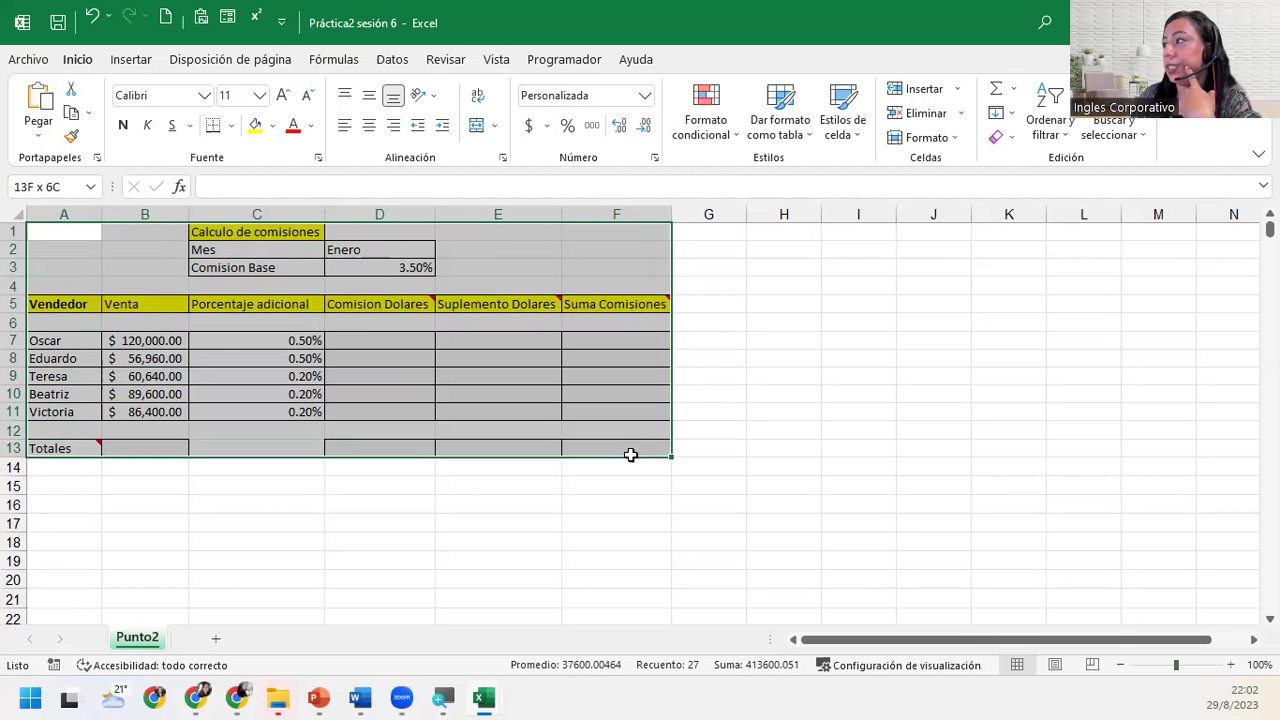
mouse_move(97, 230)
mouse_down()
mouse_move(432, 291)
mouse_move(700, 470)
mouse_up()
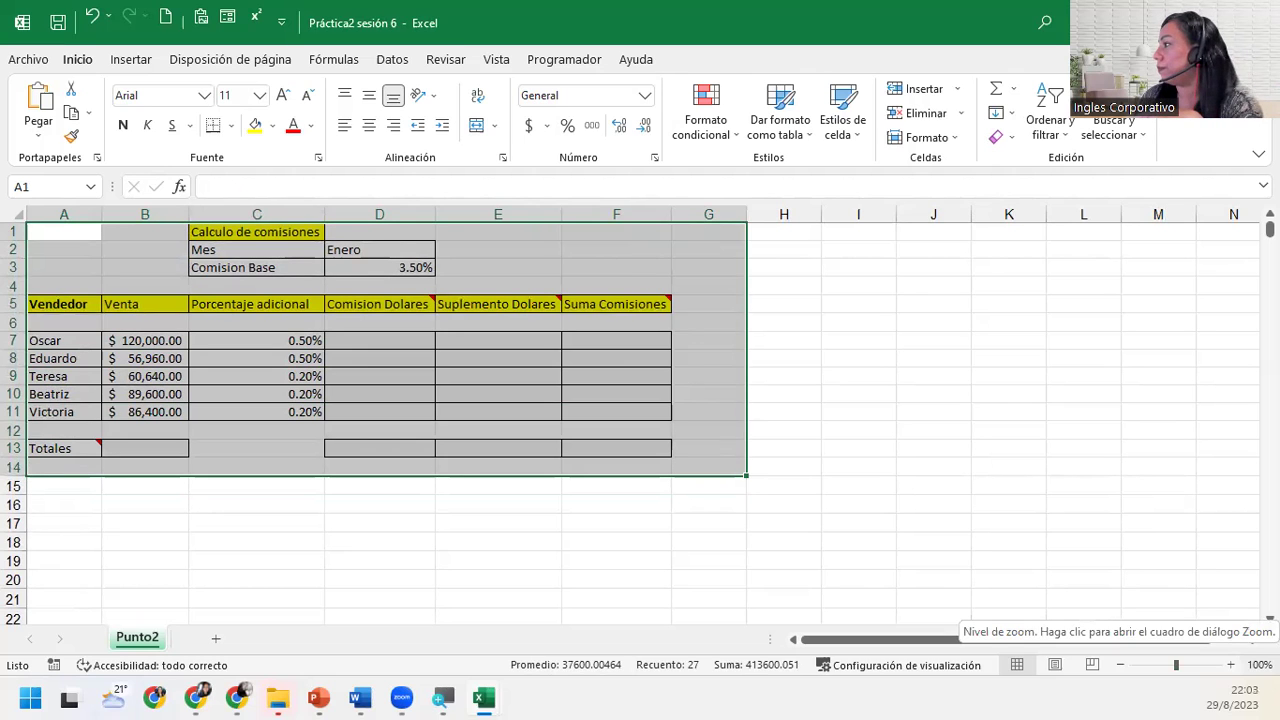
Fit the selected table range to the window with 'Ajustar la selección a la ventana', reaching 155%.
click(1259, 665)
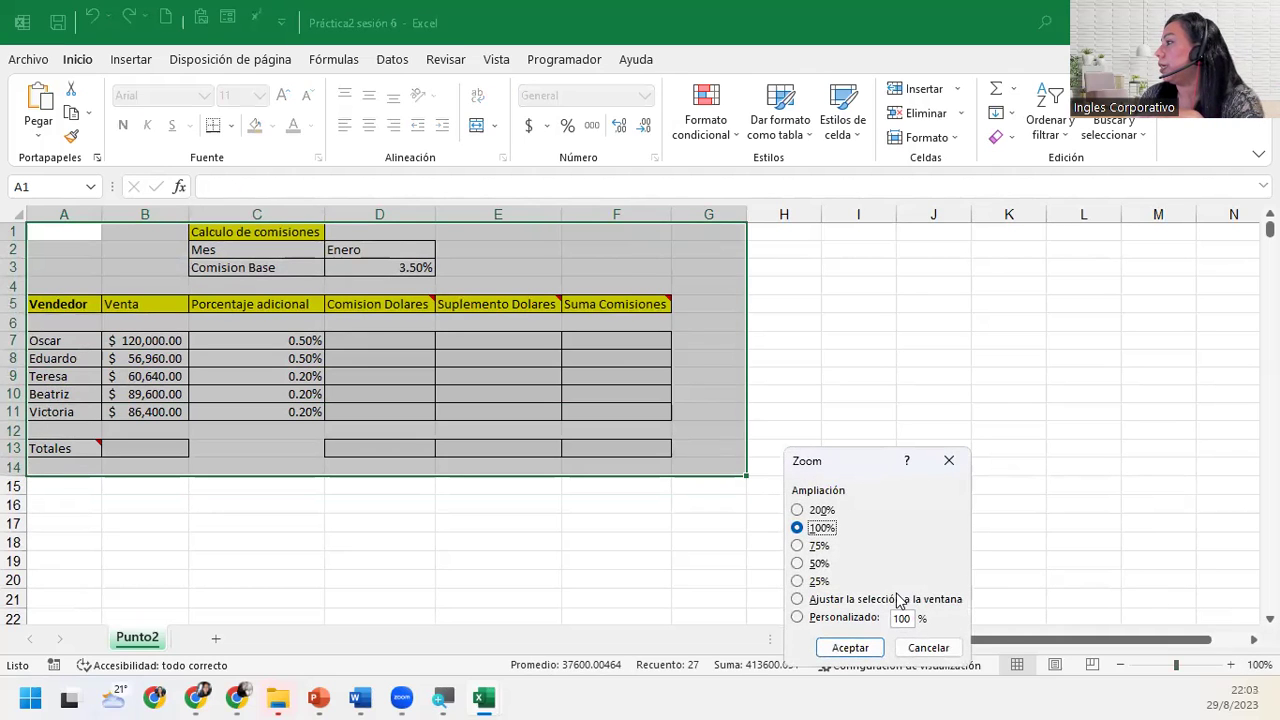
click(799, 603)
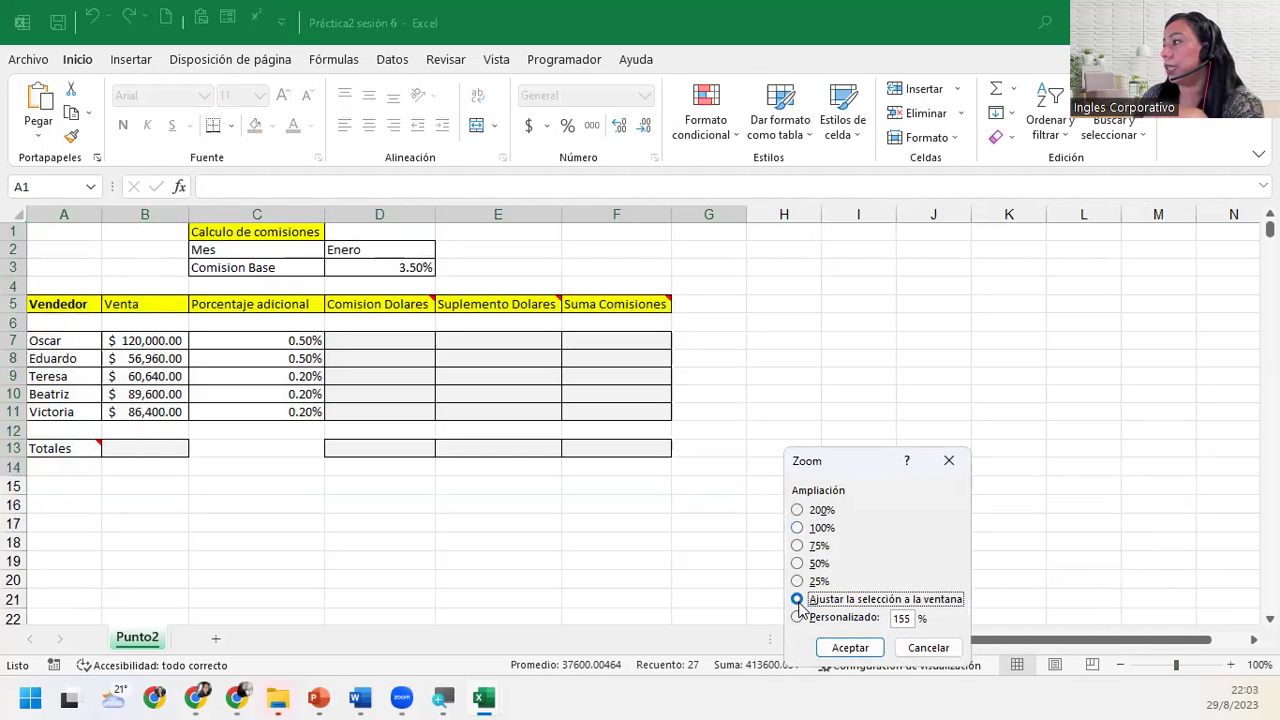
click(841, 651)
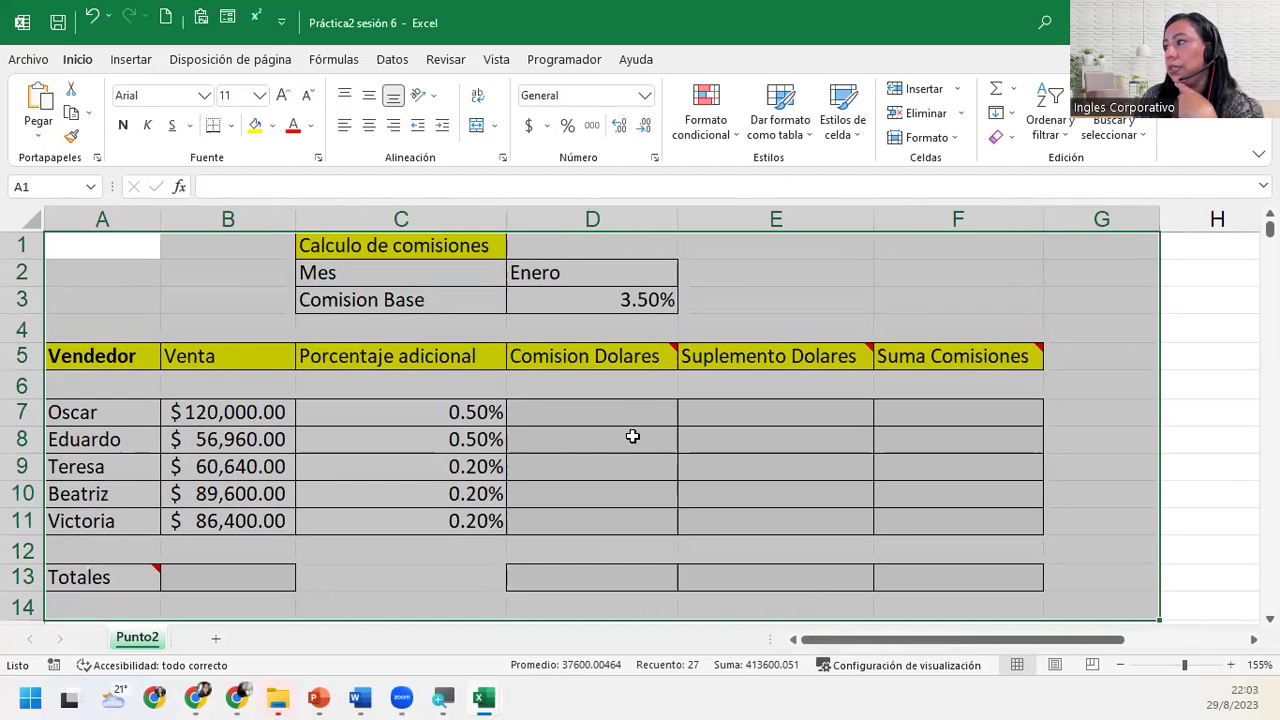
click(623, 425)
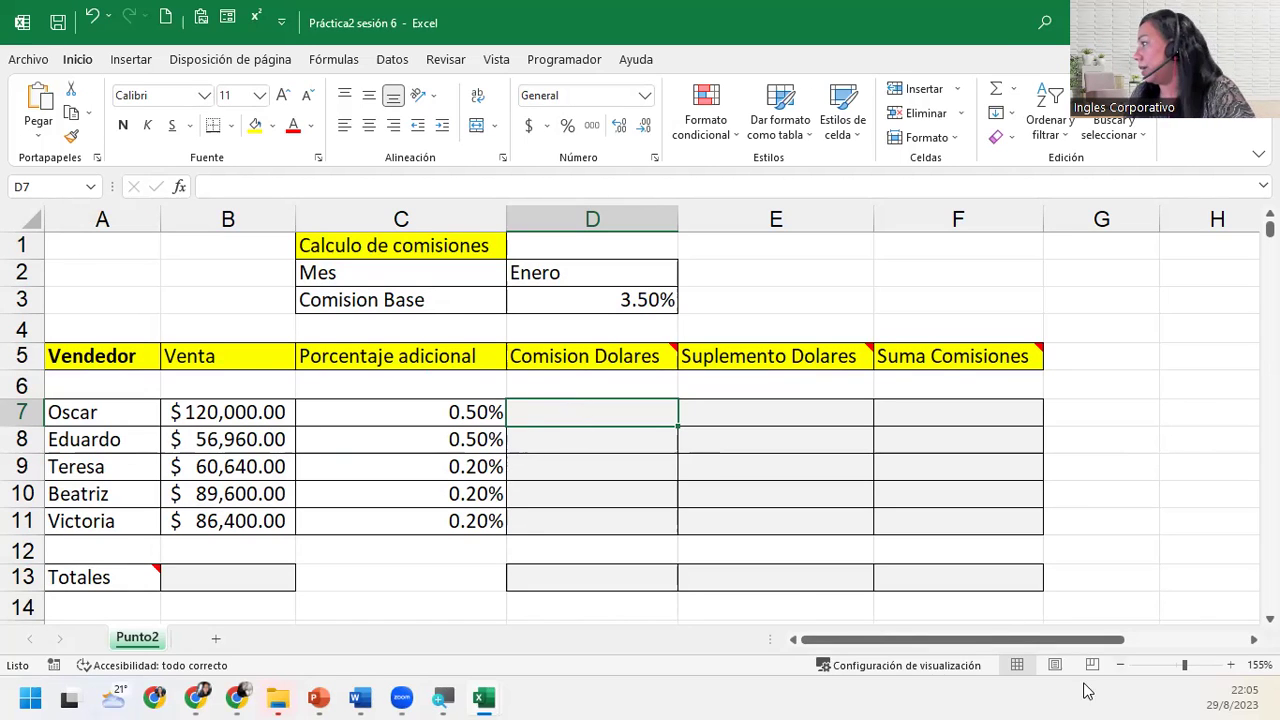
Zoom back to 106%, fit A1:F13 to the window, then undo that zoom.
click(1178, 665)
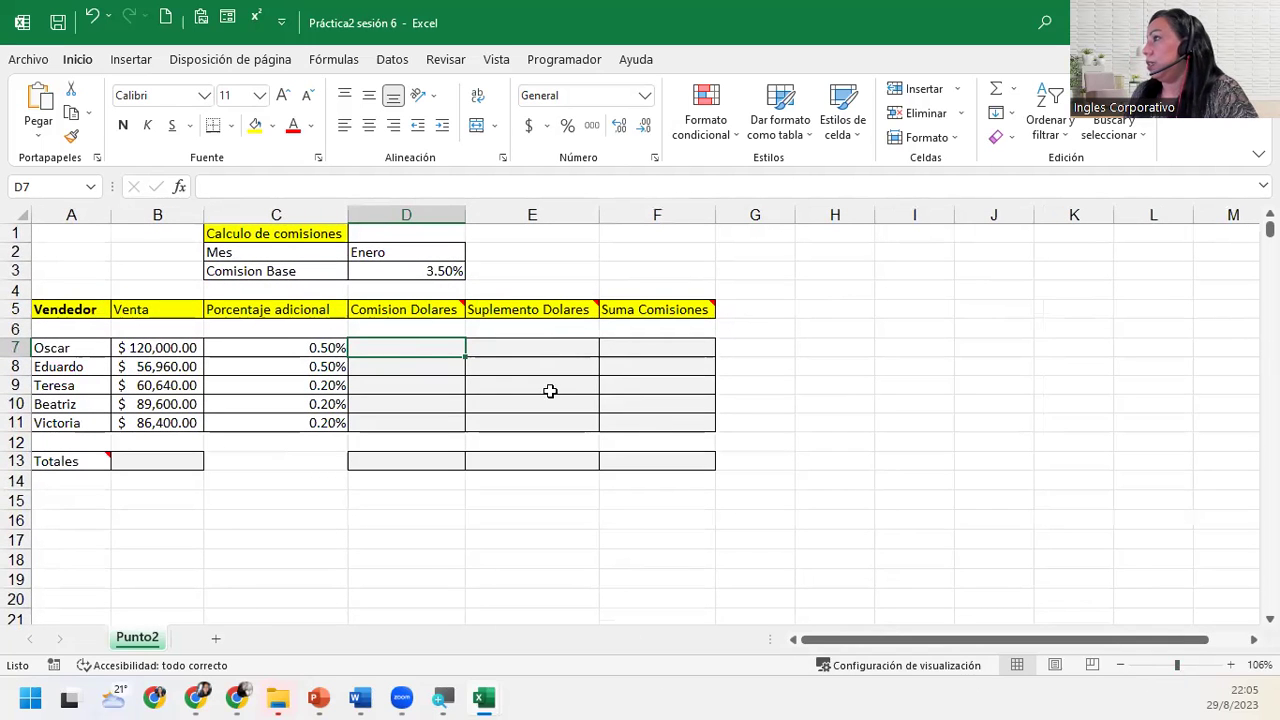
drag(60, 230, 648, 462)
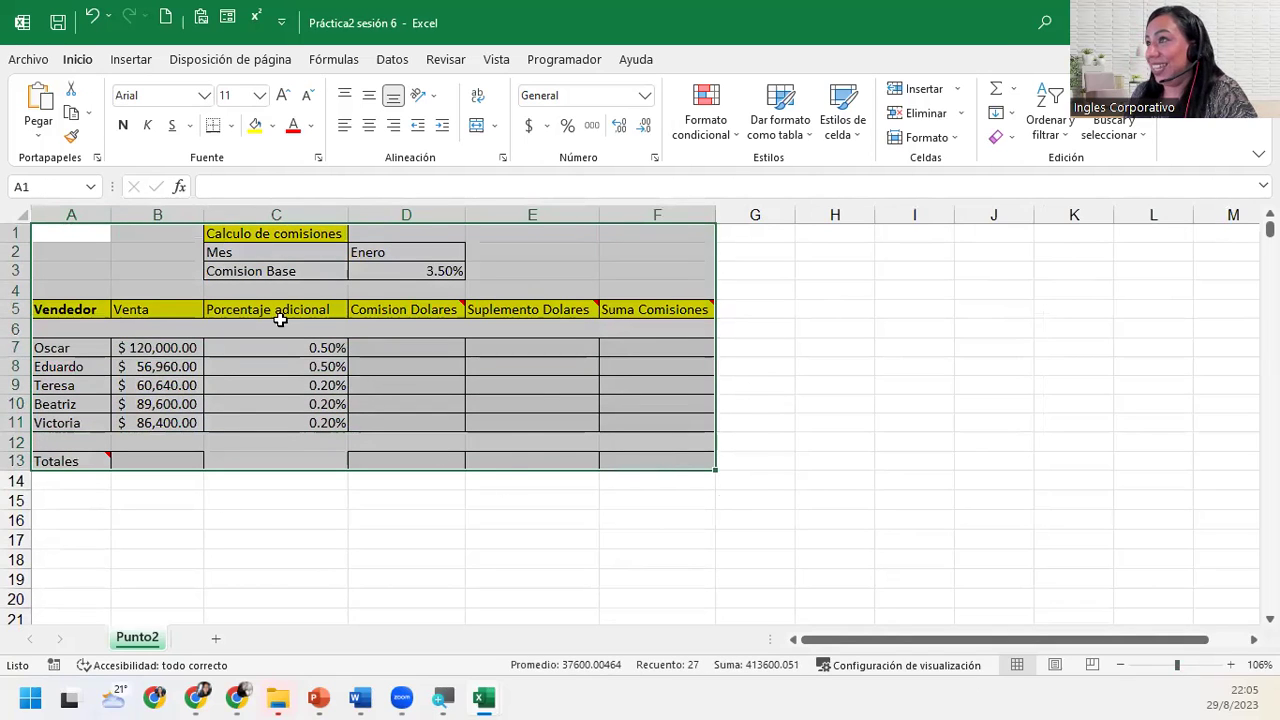
click(1259, 665)
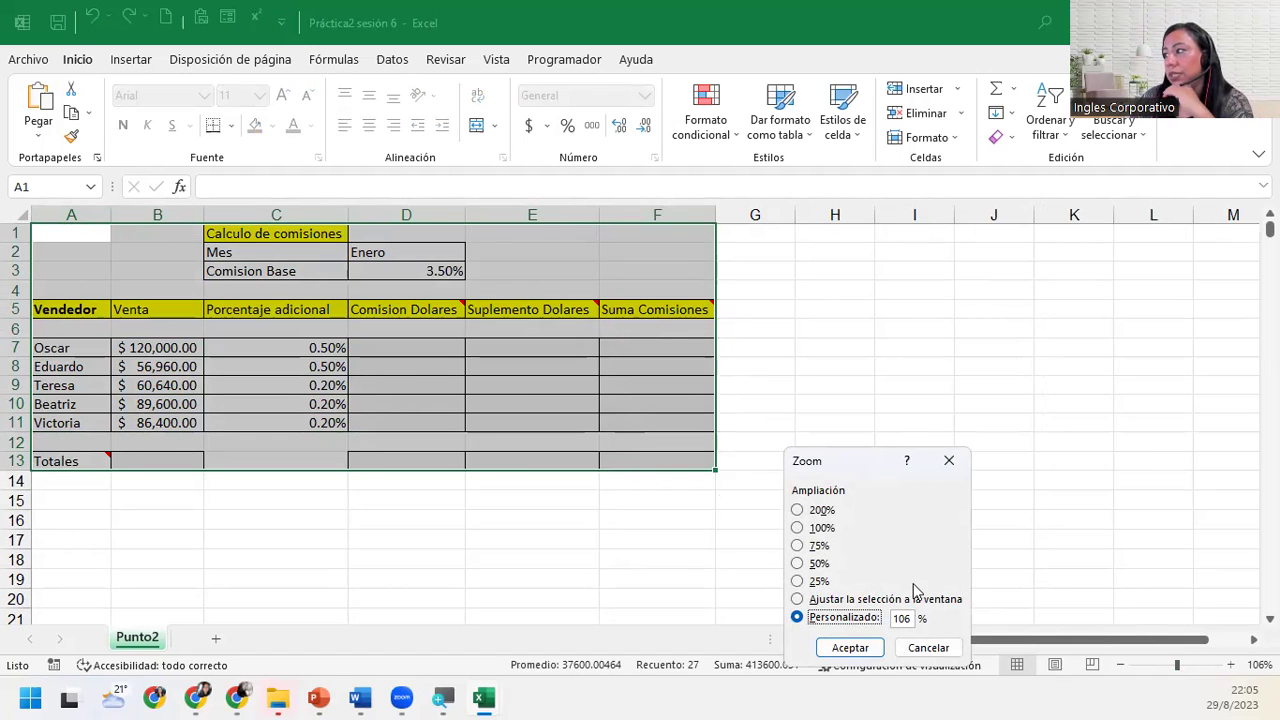
click(828, 600)
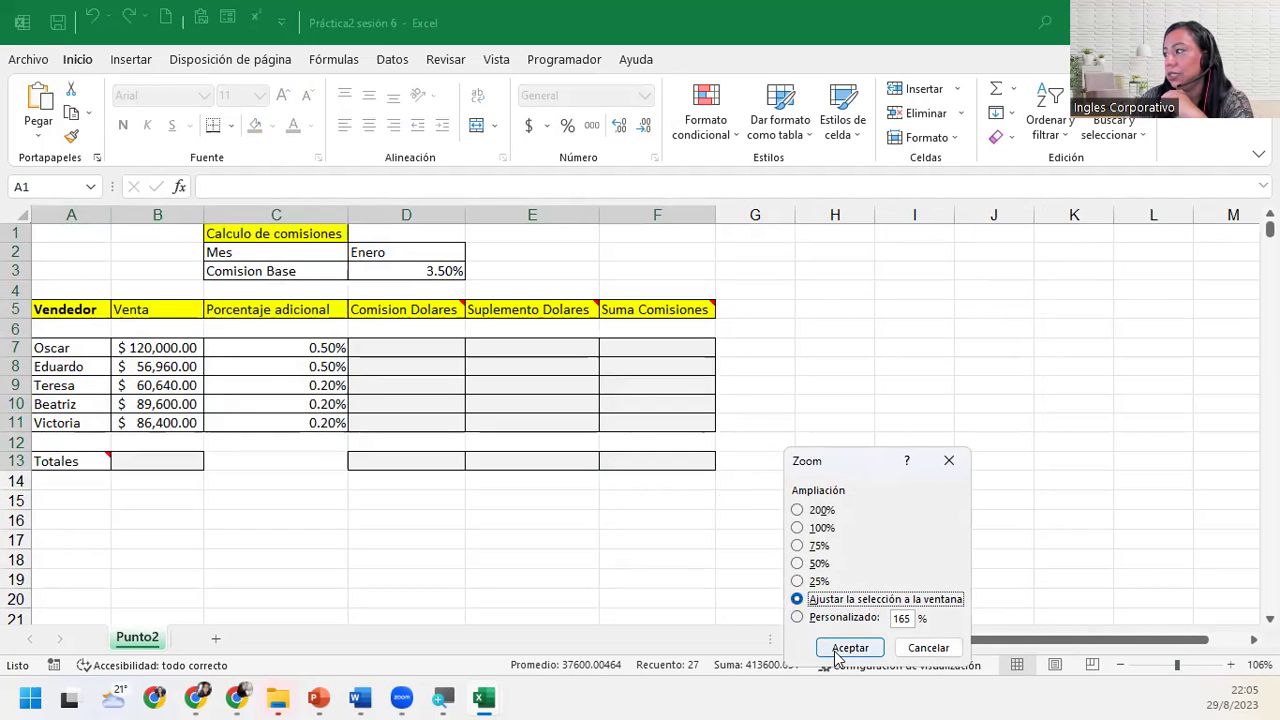
click(838, 650)
click(631, 531)
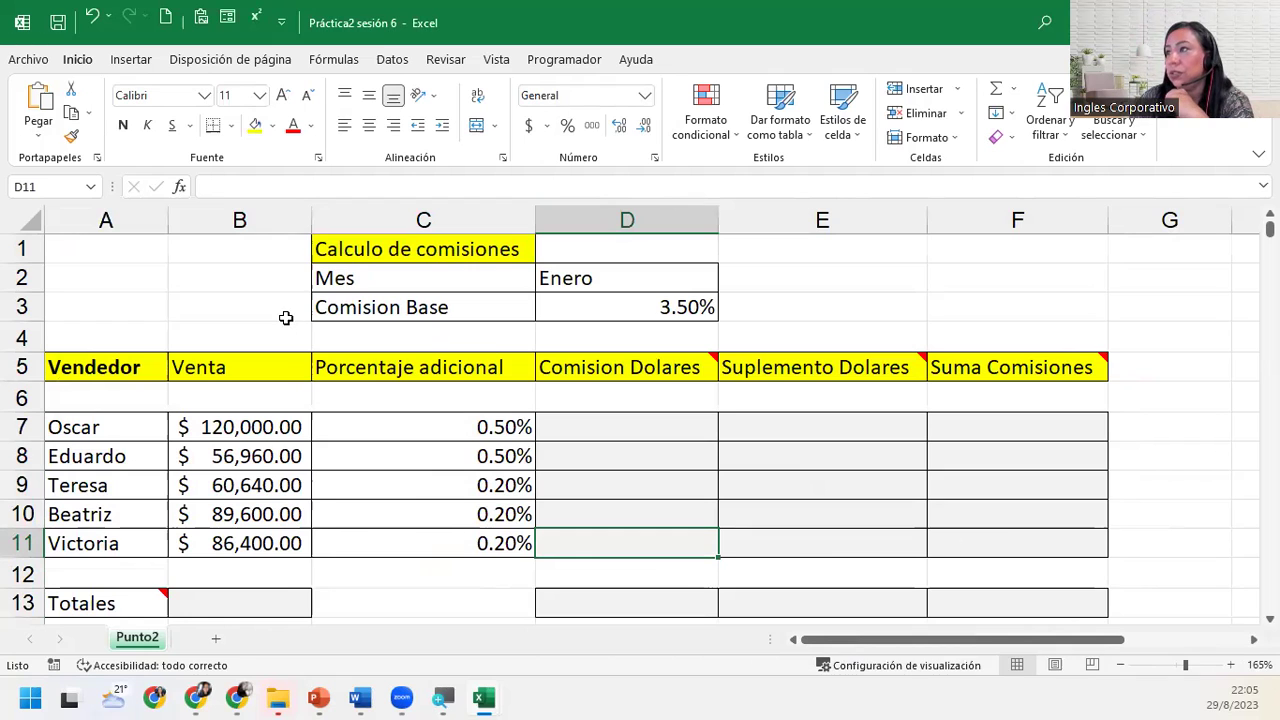
click(91, 16)
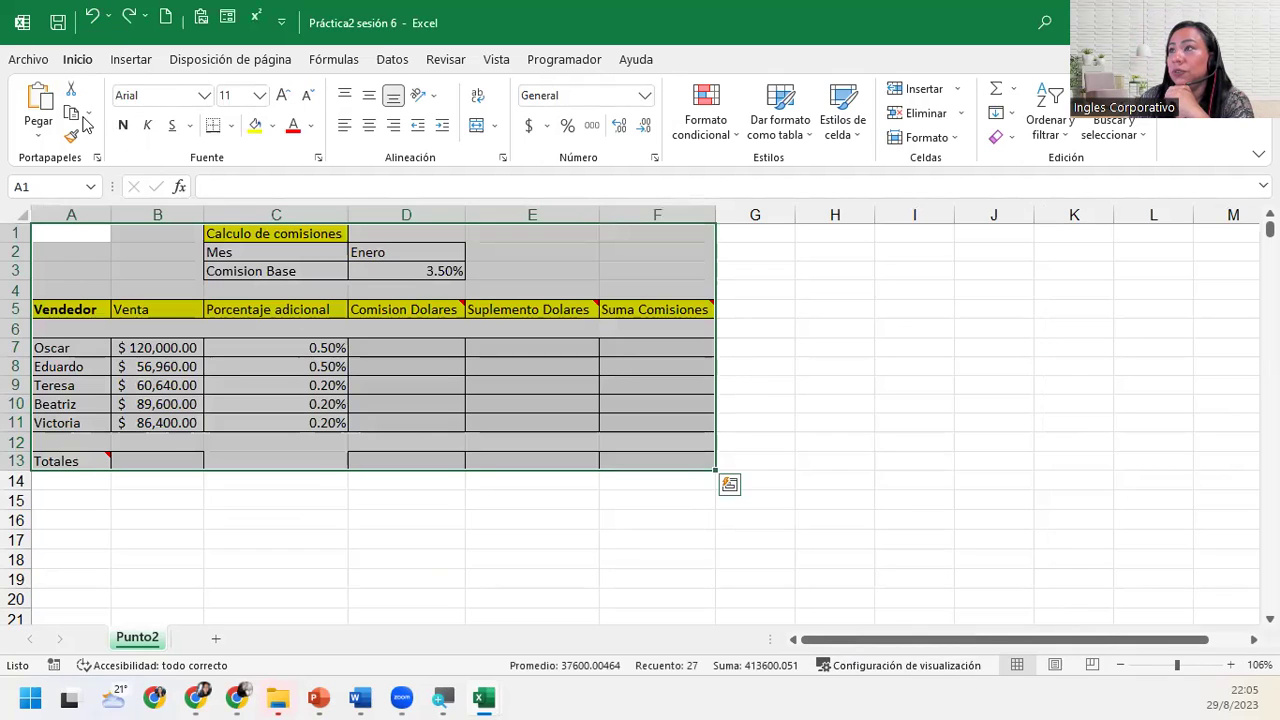
Fit the table plus an extra row and column to the window, reaching 155%.
mouse_move(57, 236)
mouse_down()
mouse_move(769, 494)
mouse_move(760, 481)
mouse_up()
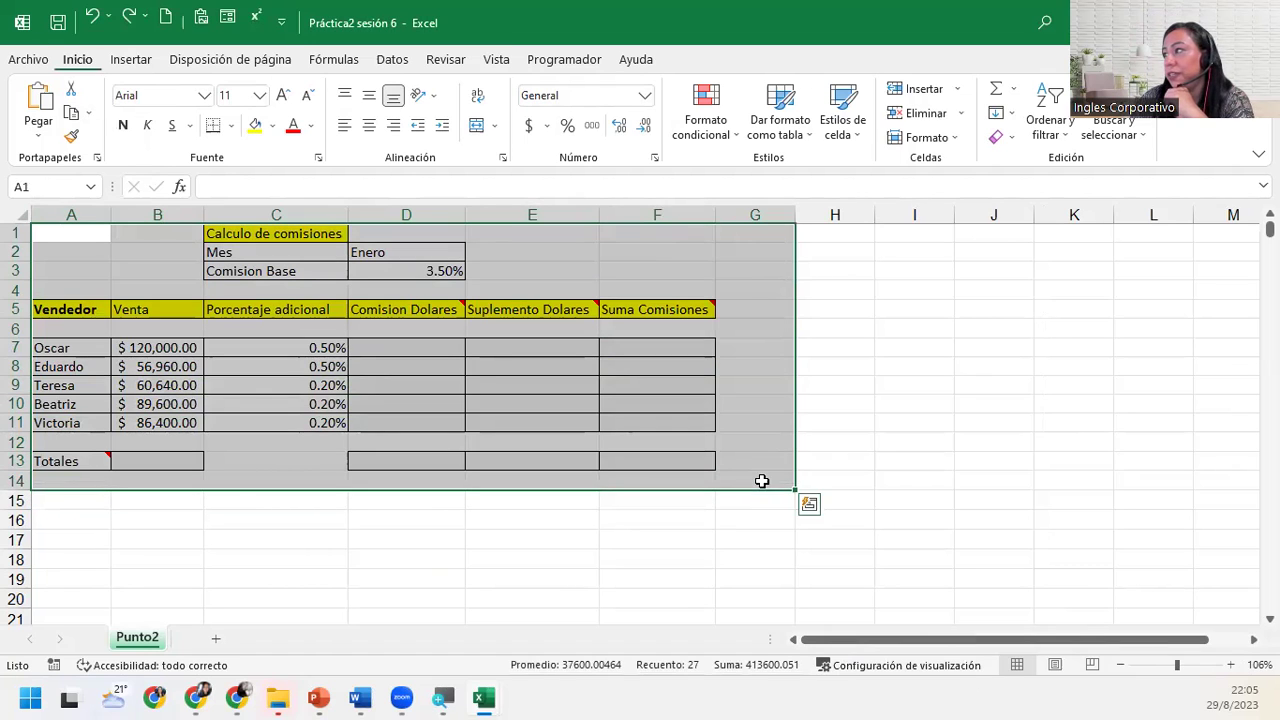
click(1259, 665)
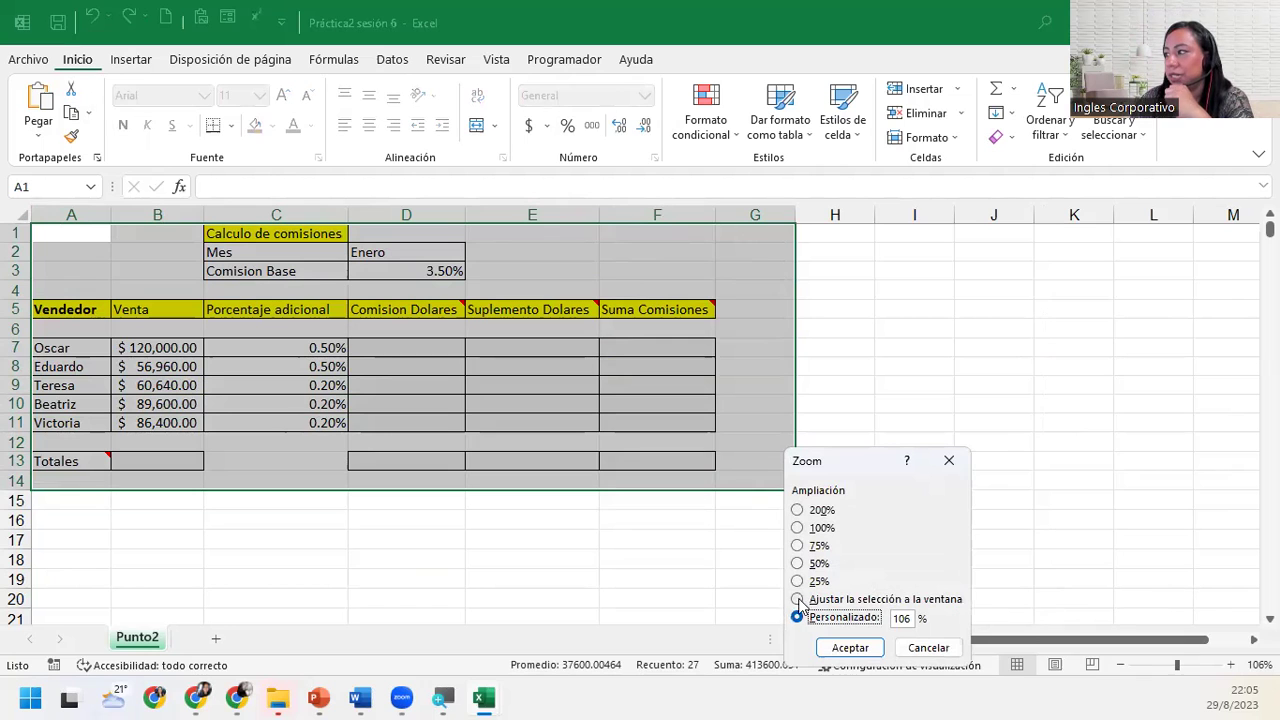
click(797, 599)
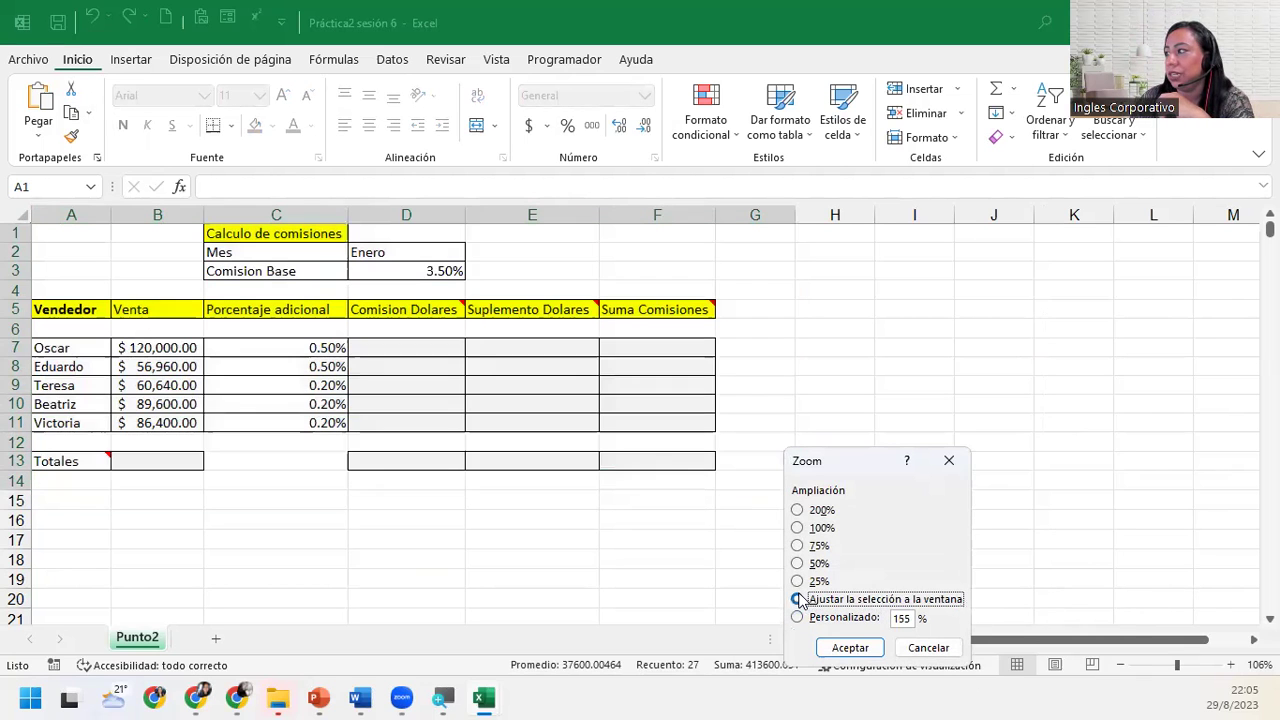
click(858, 650)
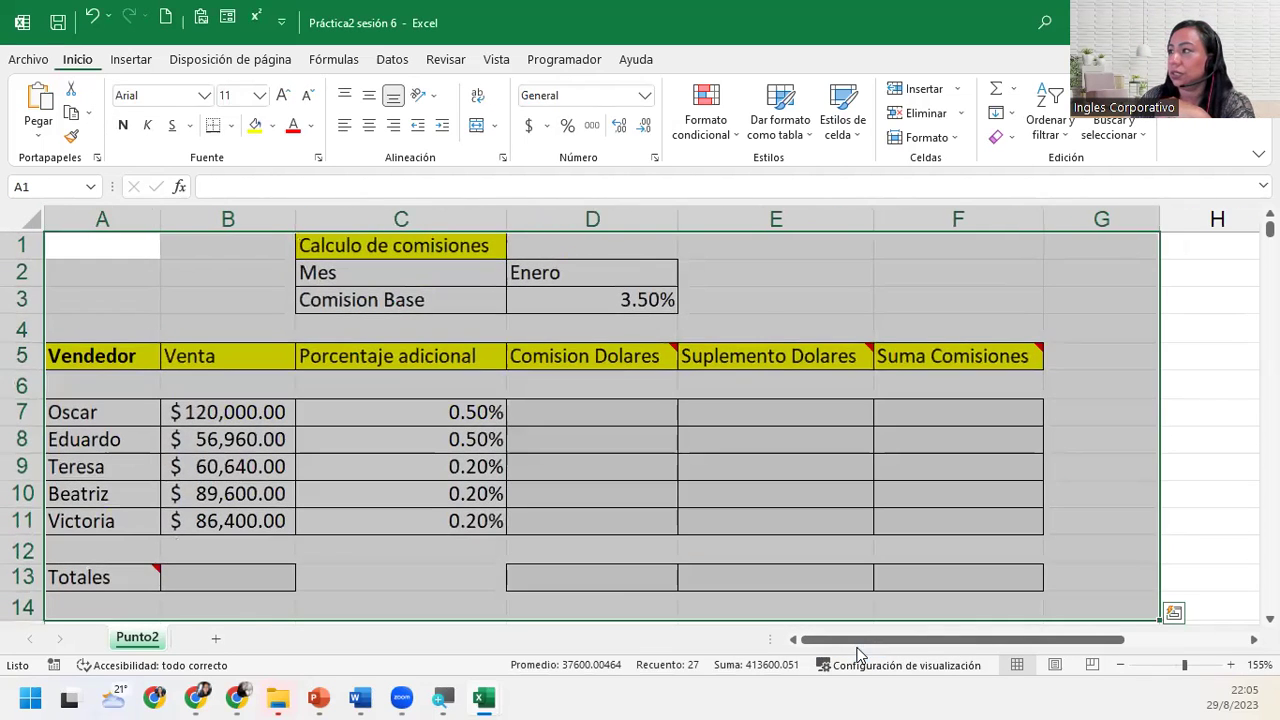
click(235, 605)
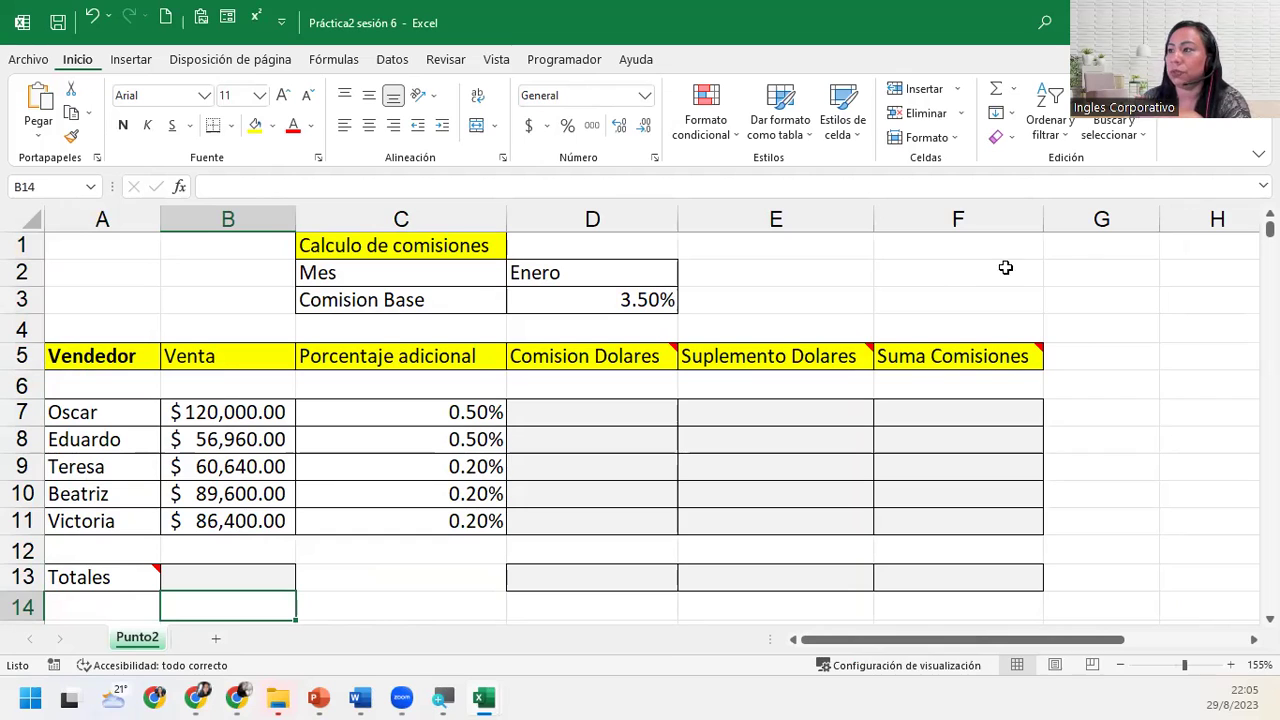
Fit the commission table from A1 to the window, ending at 165% zoom.
drag(94, 248, 920, 572)
click(1259, 665)
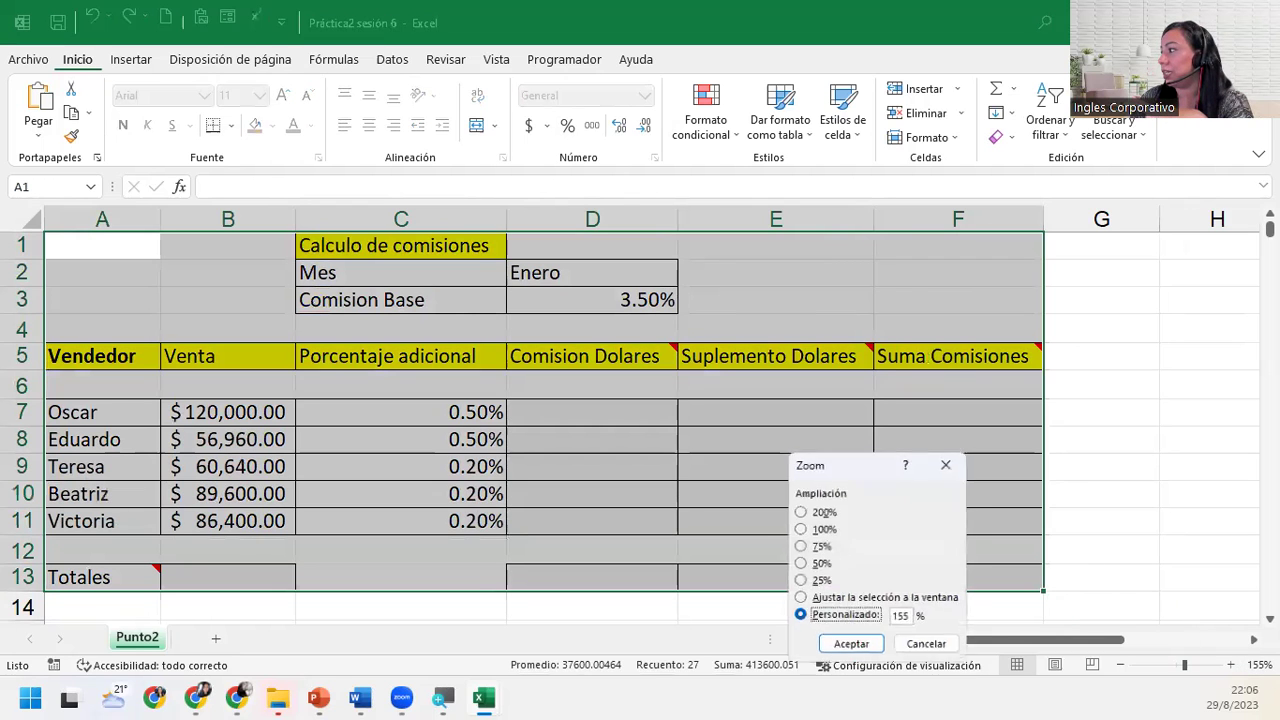
click(876, 598)
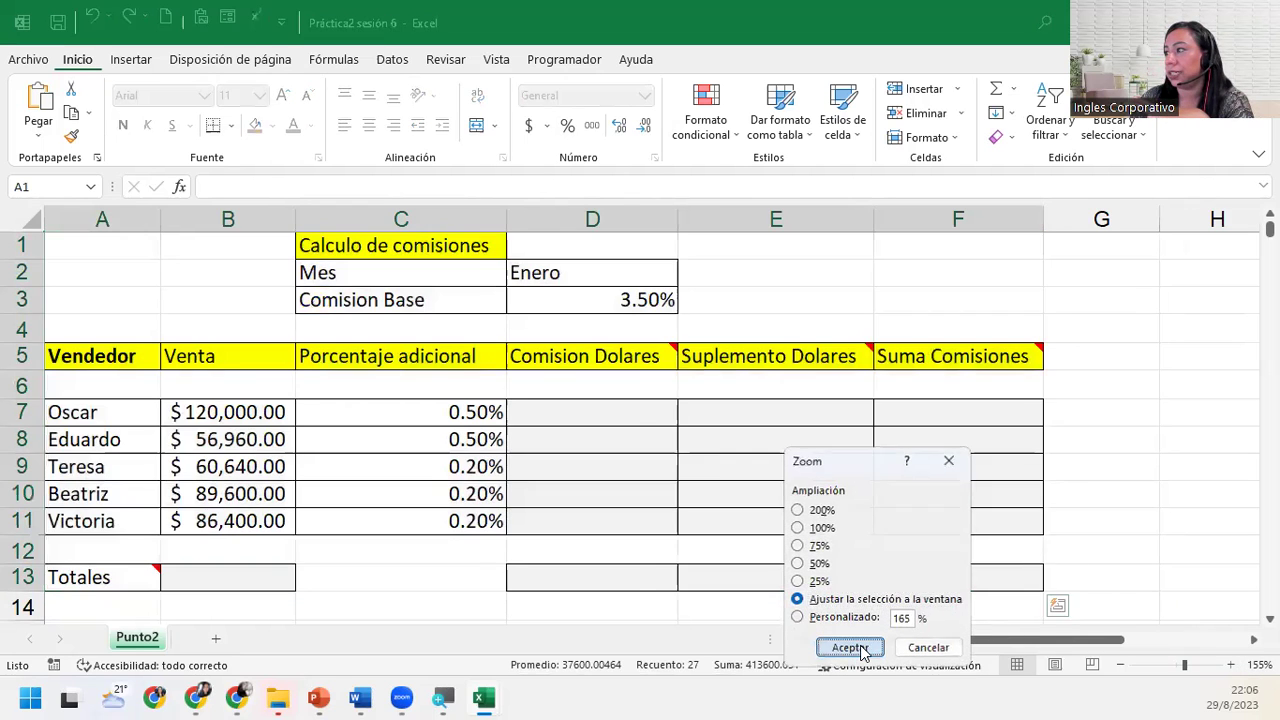
click(850, 647)
click(846, 588)
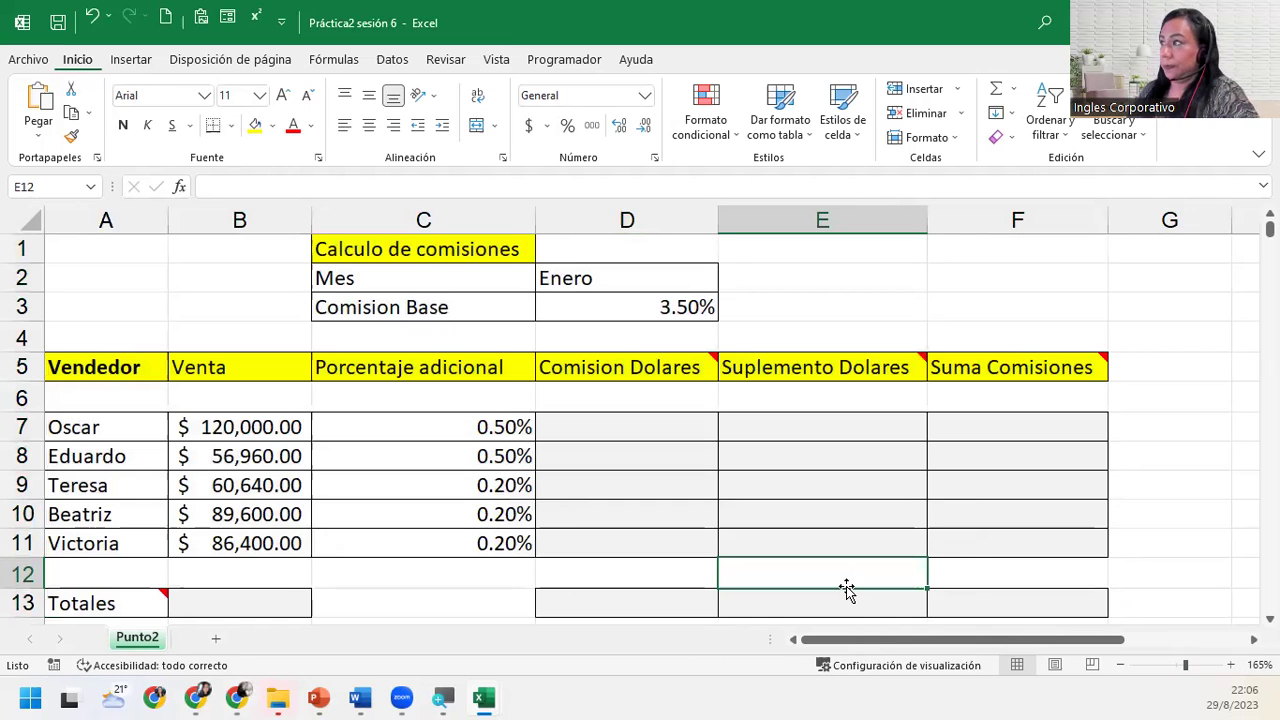
click(580, 418)
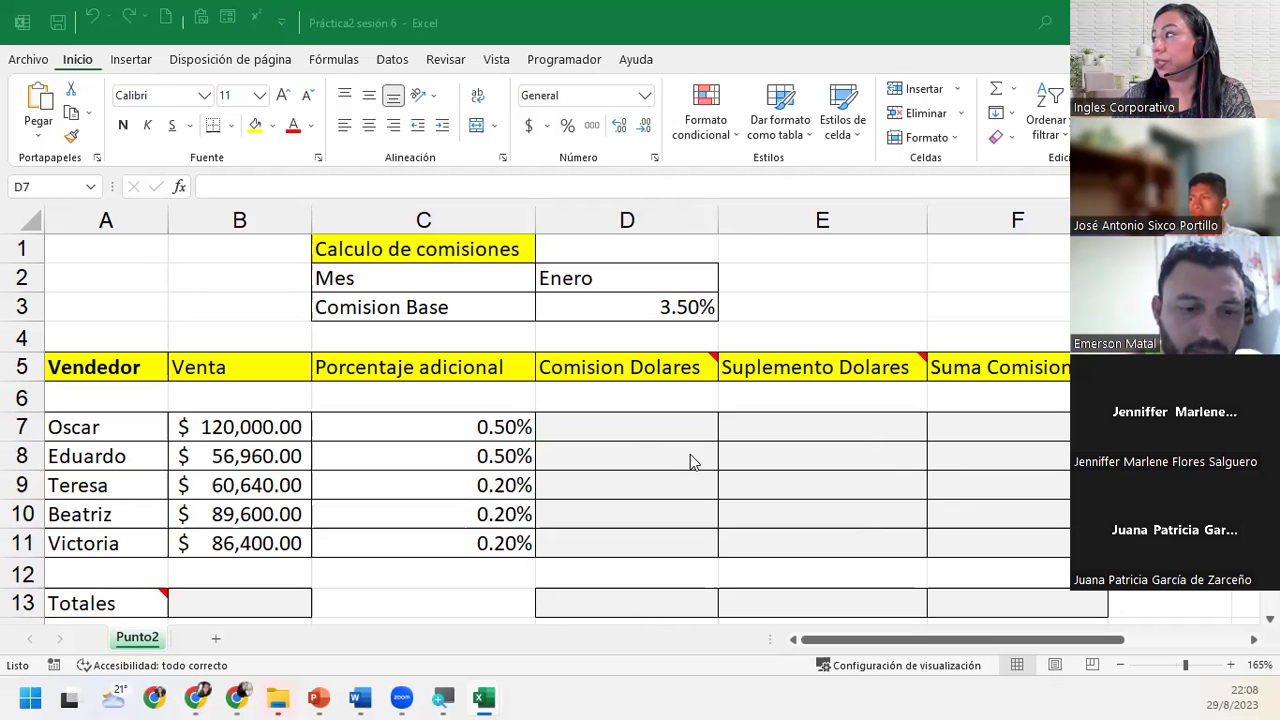
Enter =B7*$D$3 in D7 for Oscar's dollar commission.
click(660, 421)
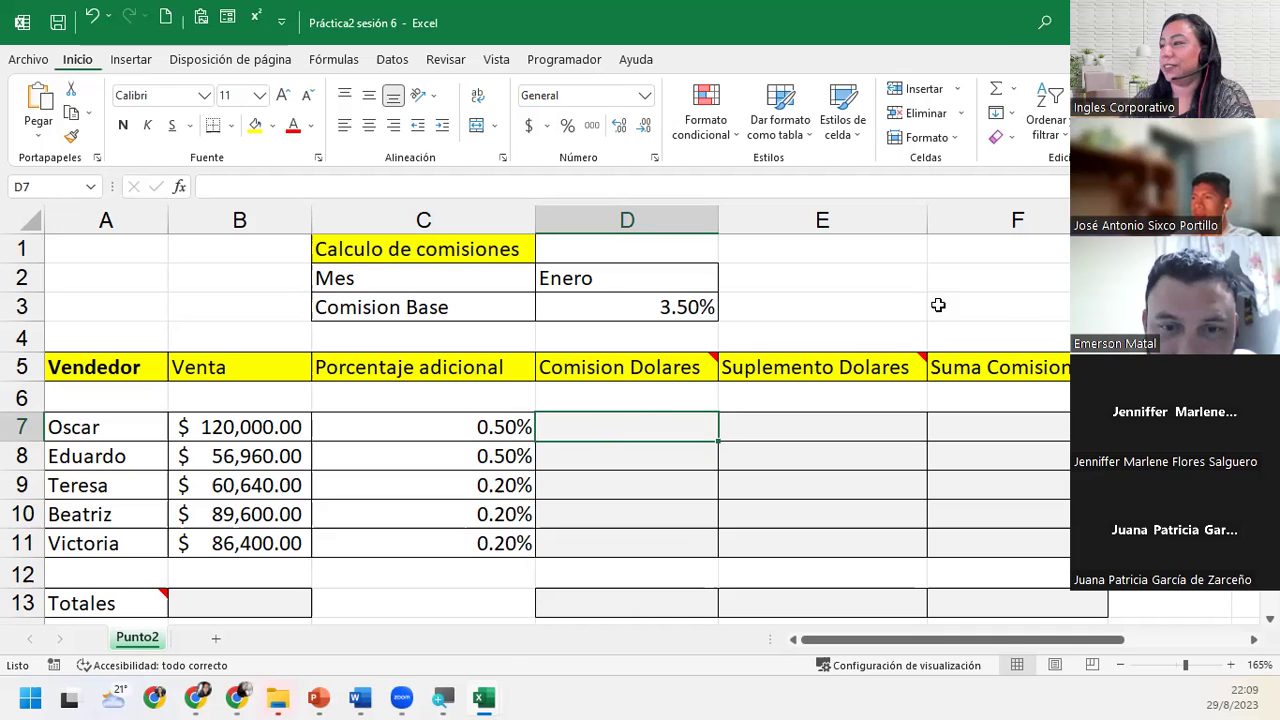
text(=)
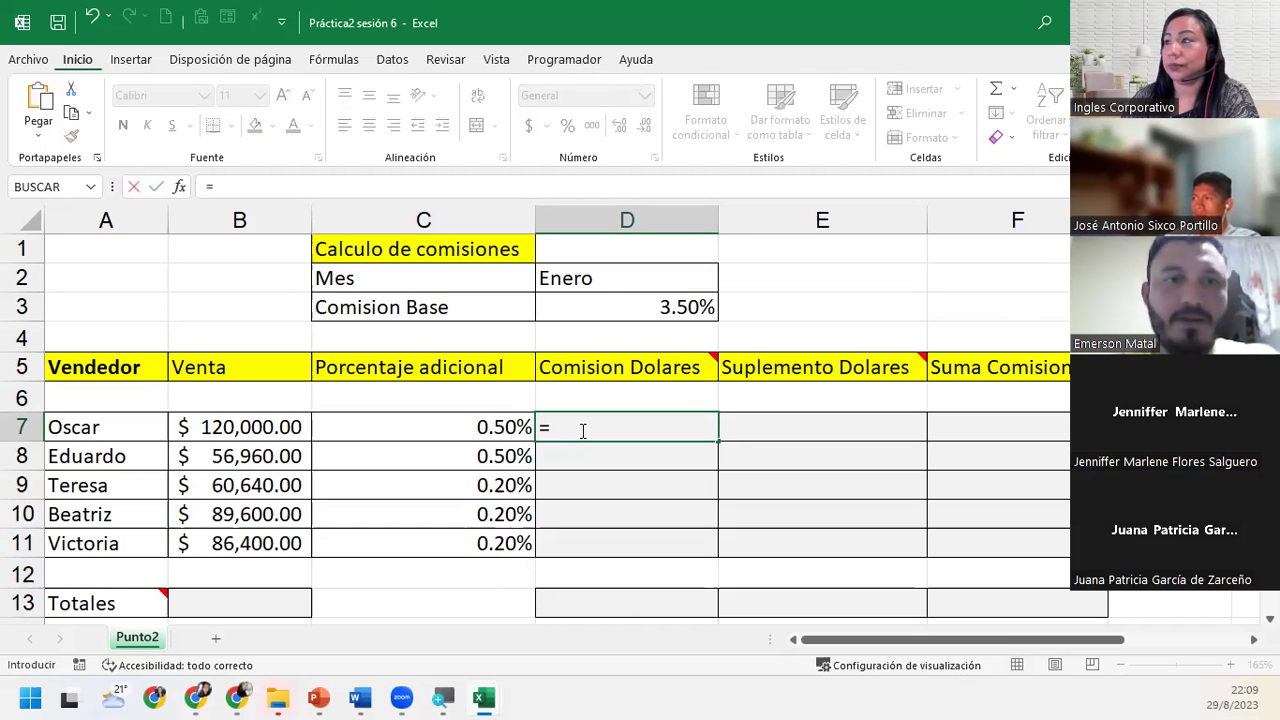
click(268, 426)
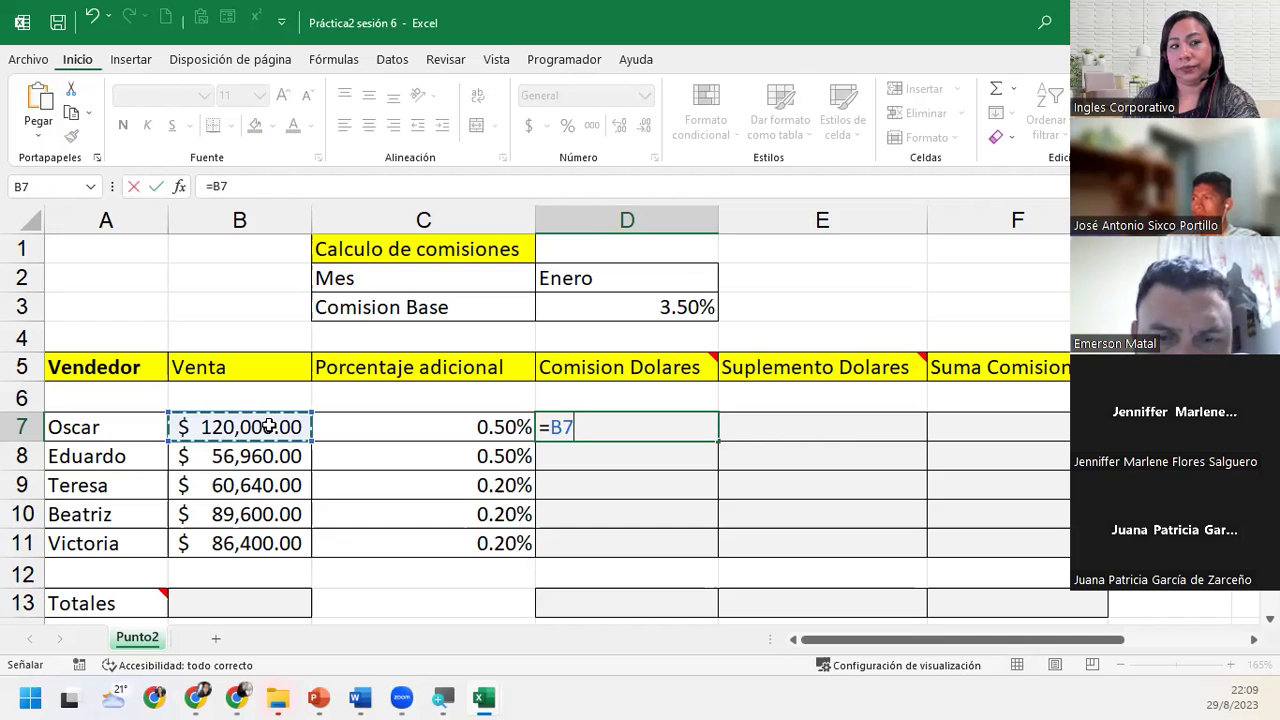
text(*)
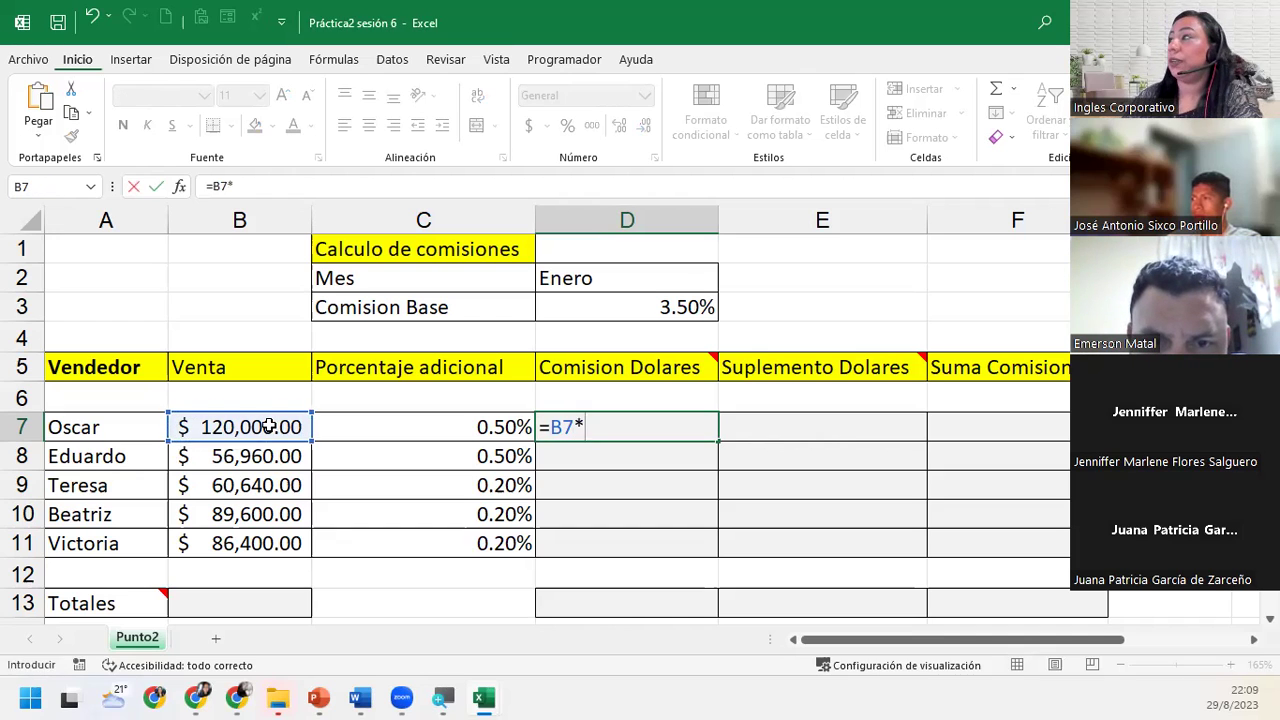
click(602, 312)
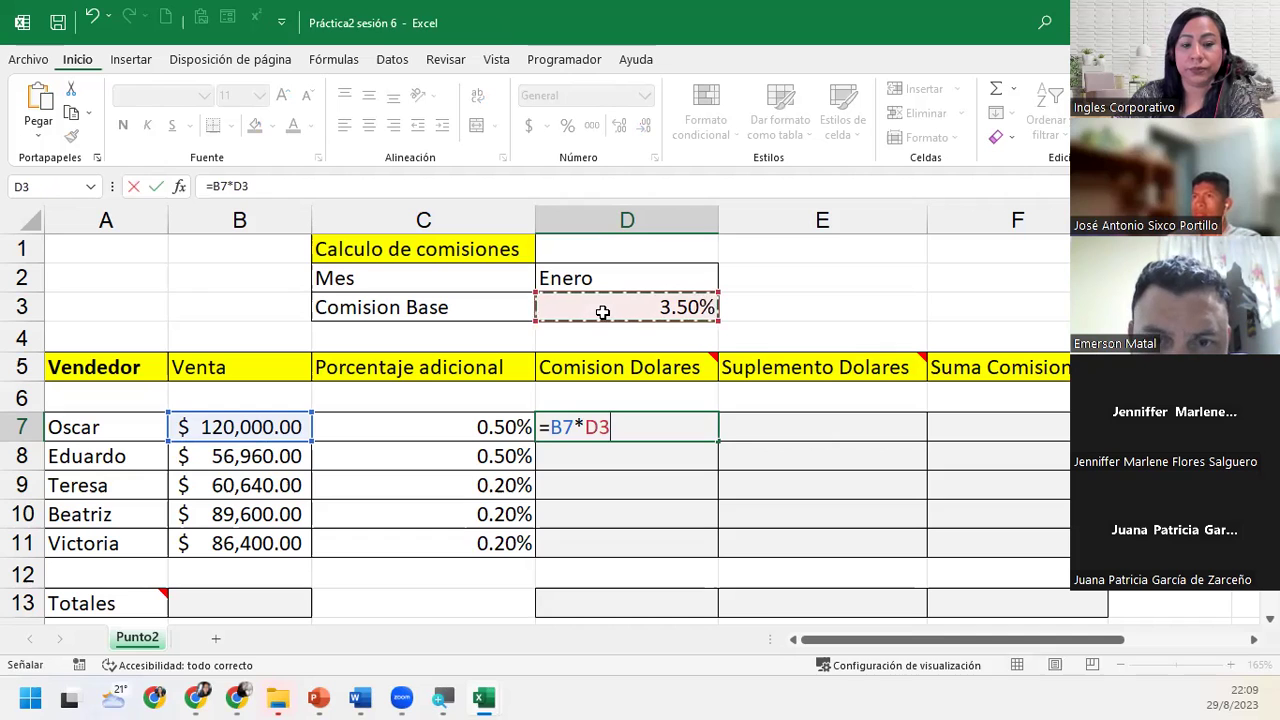
key(F4)
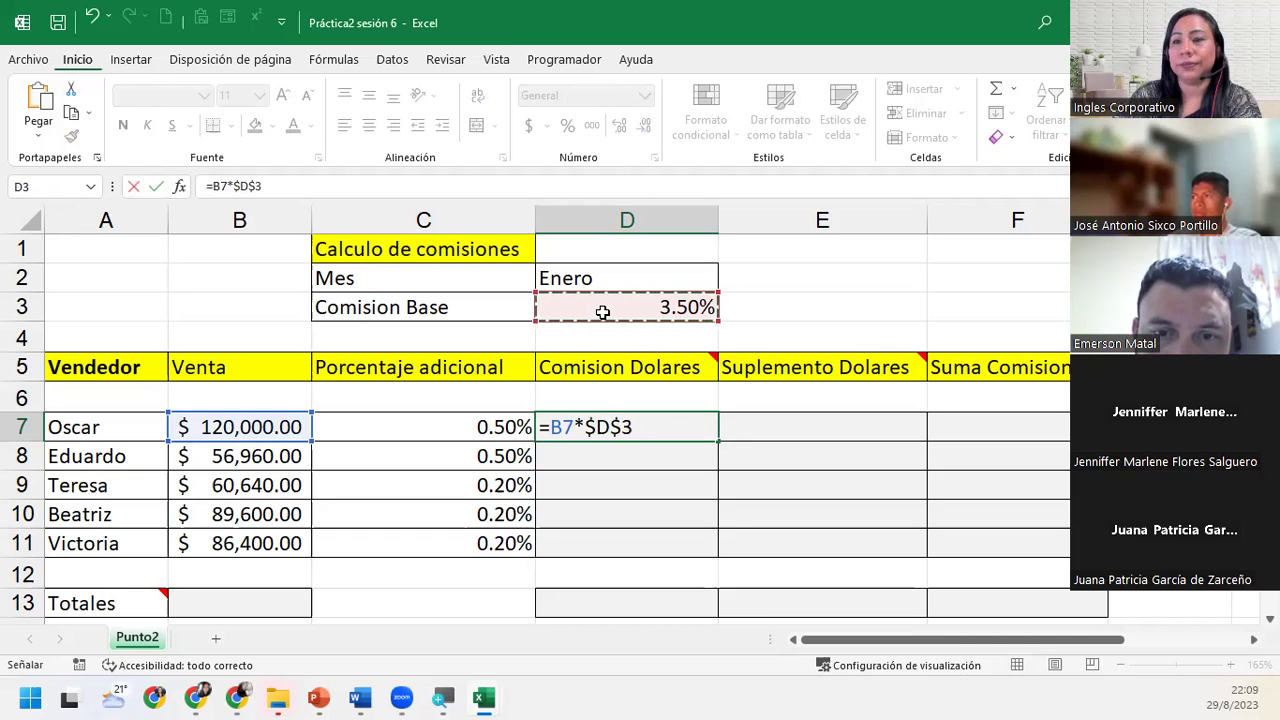
key(Return)
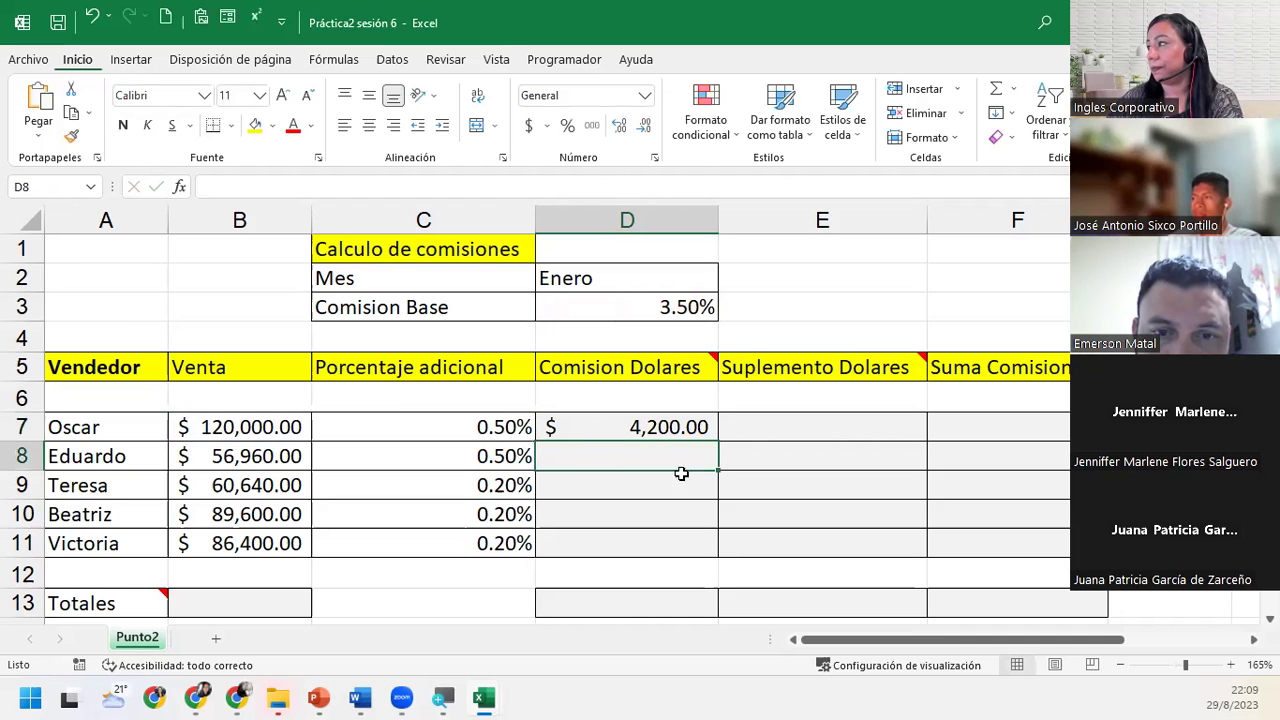
Copy the commission formula down to D11 and check the copies in D8 through D11.
click(678, 420)
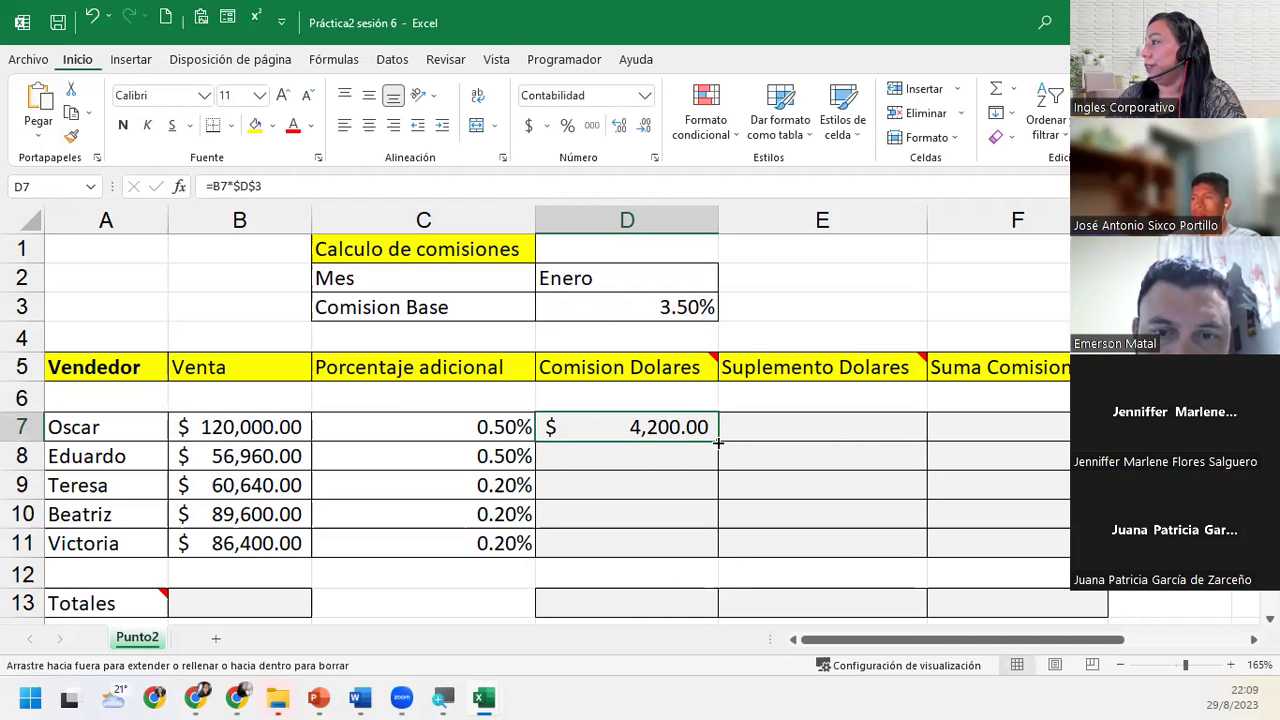
double_click(717, 441)
click(666, 451)
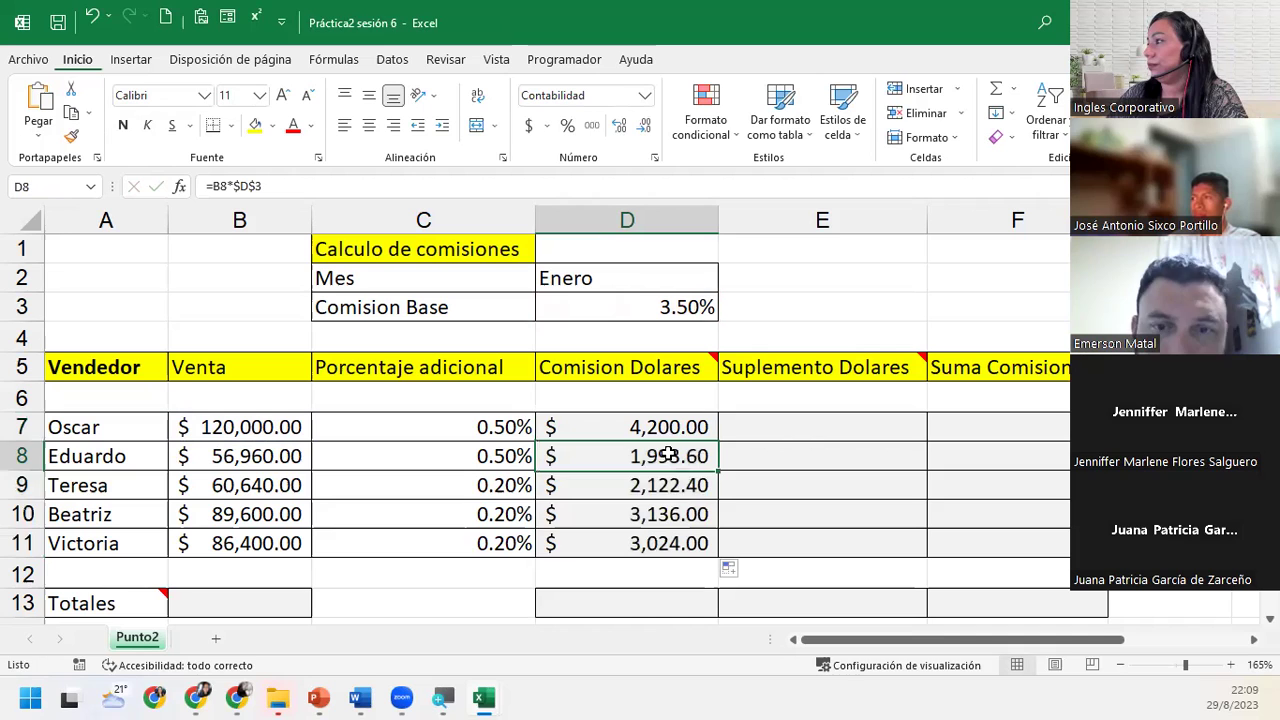
click(651, 491)
click(645, 510)
click(643, 535)
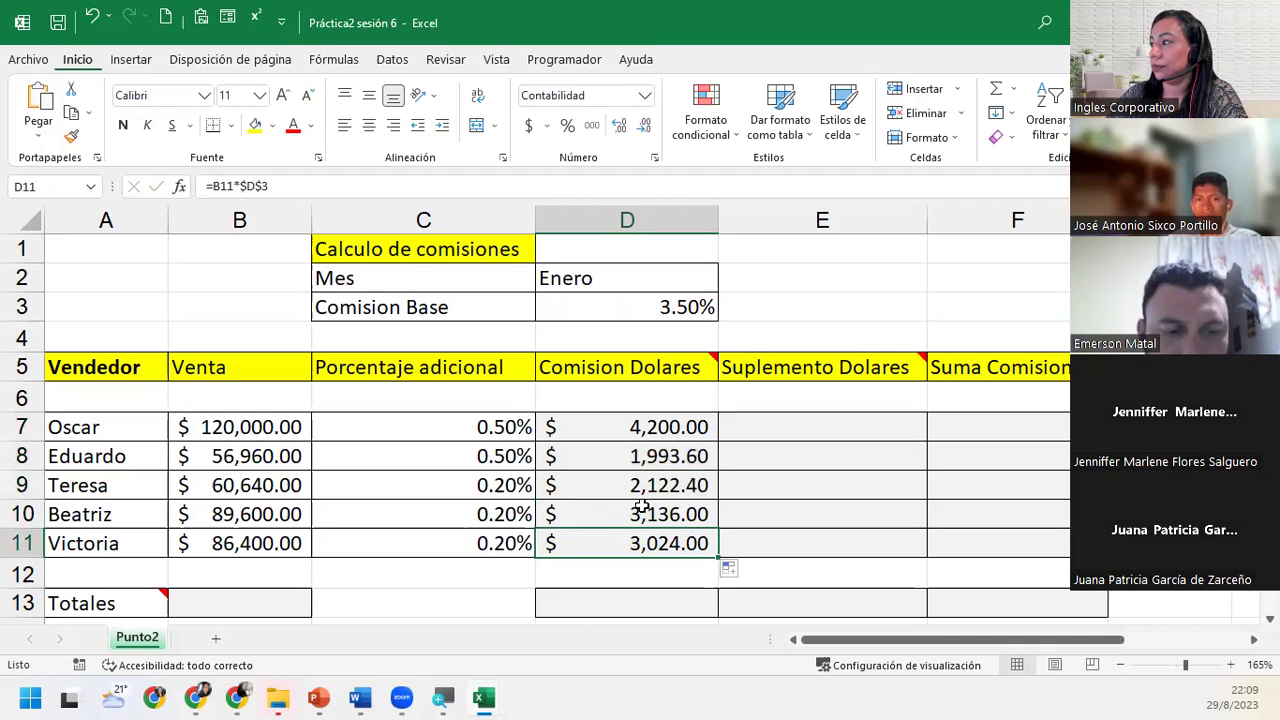
click(641, 488)
click(650, 456)
click(643, 425)
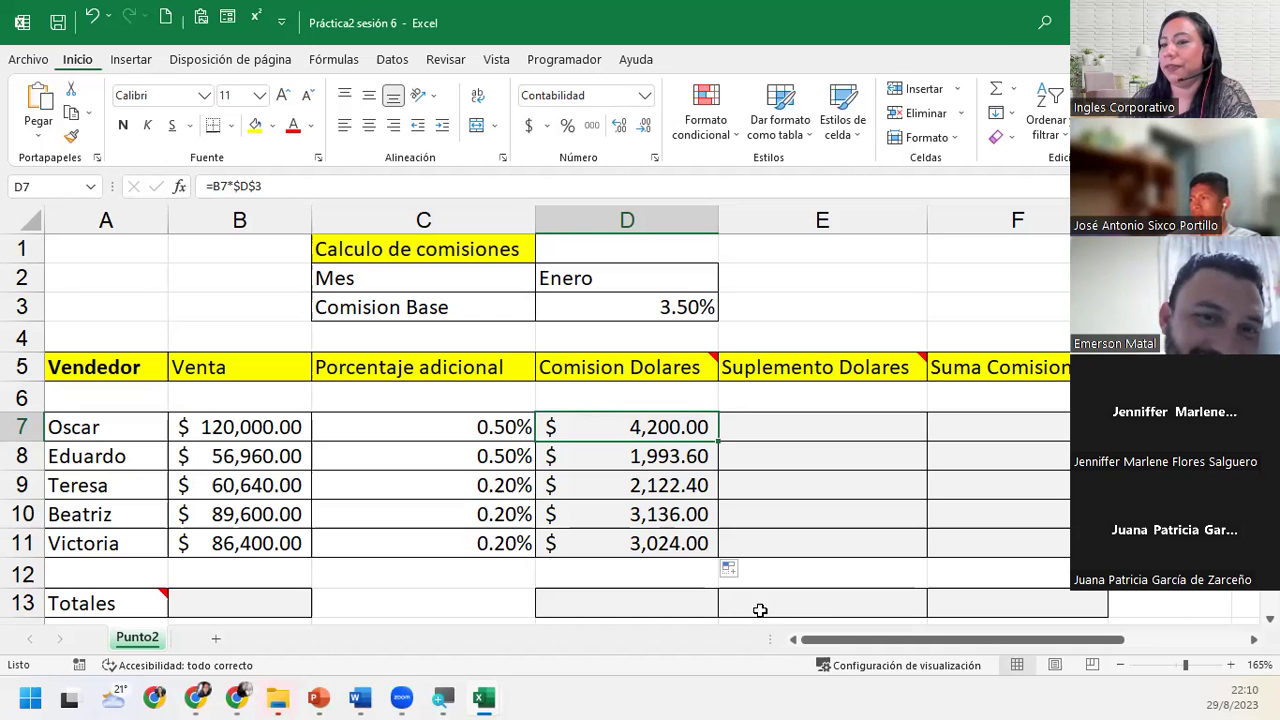
click(745, 427)
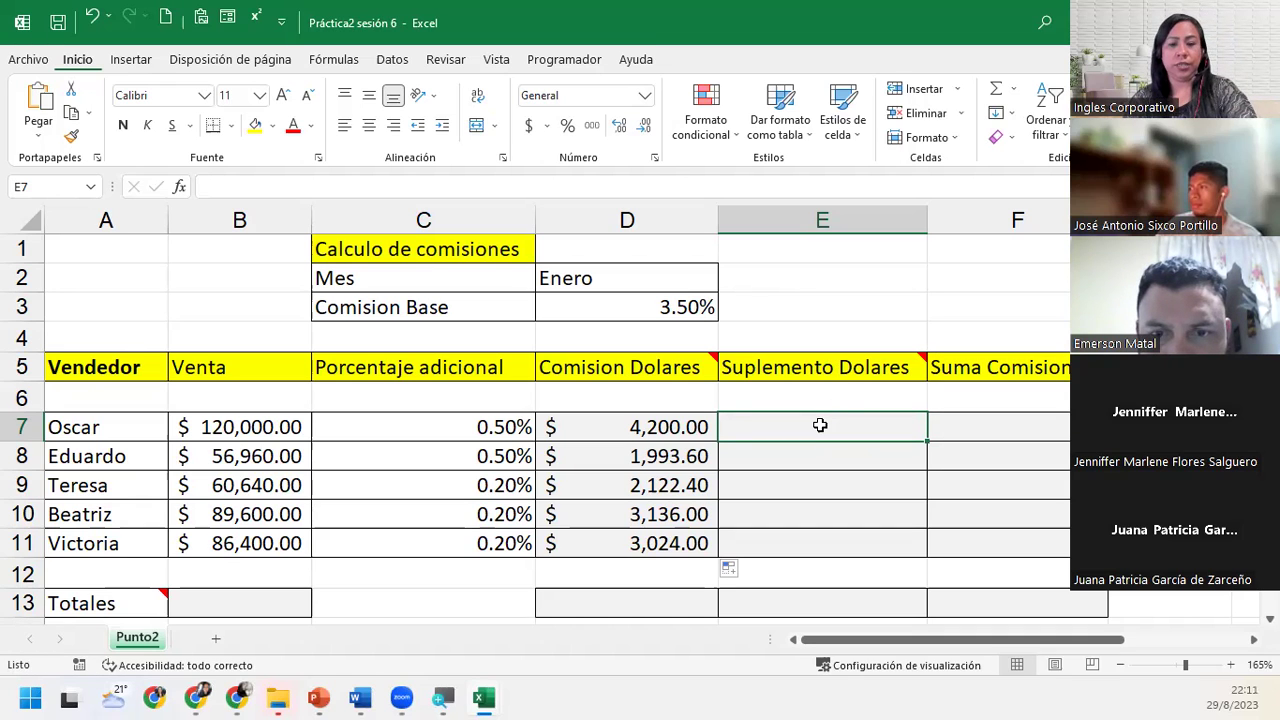
Enter =B7*C7 in E7, giving $600.00, and copy the formula.
text(=)
key(Left)
key(Left)
key(Left)
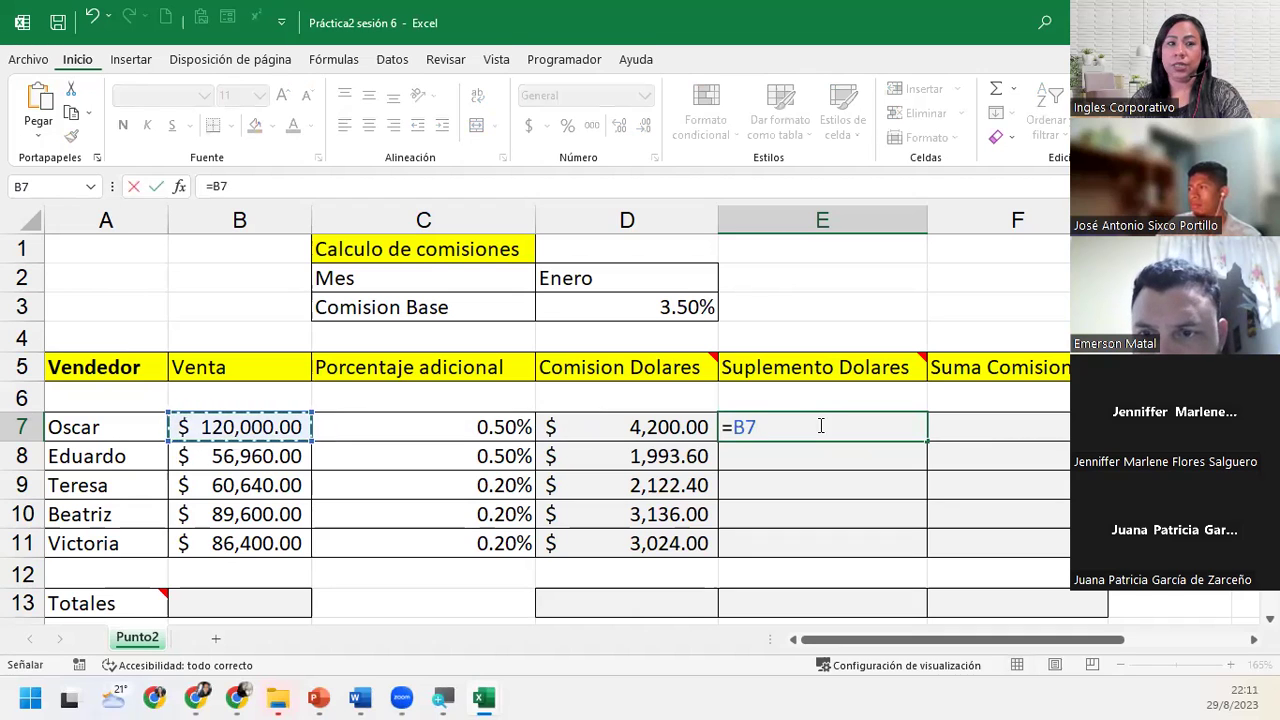
text(*)
key(Left)
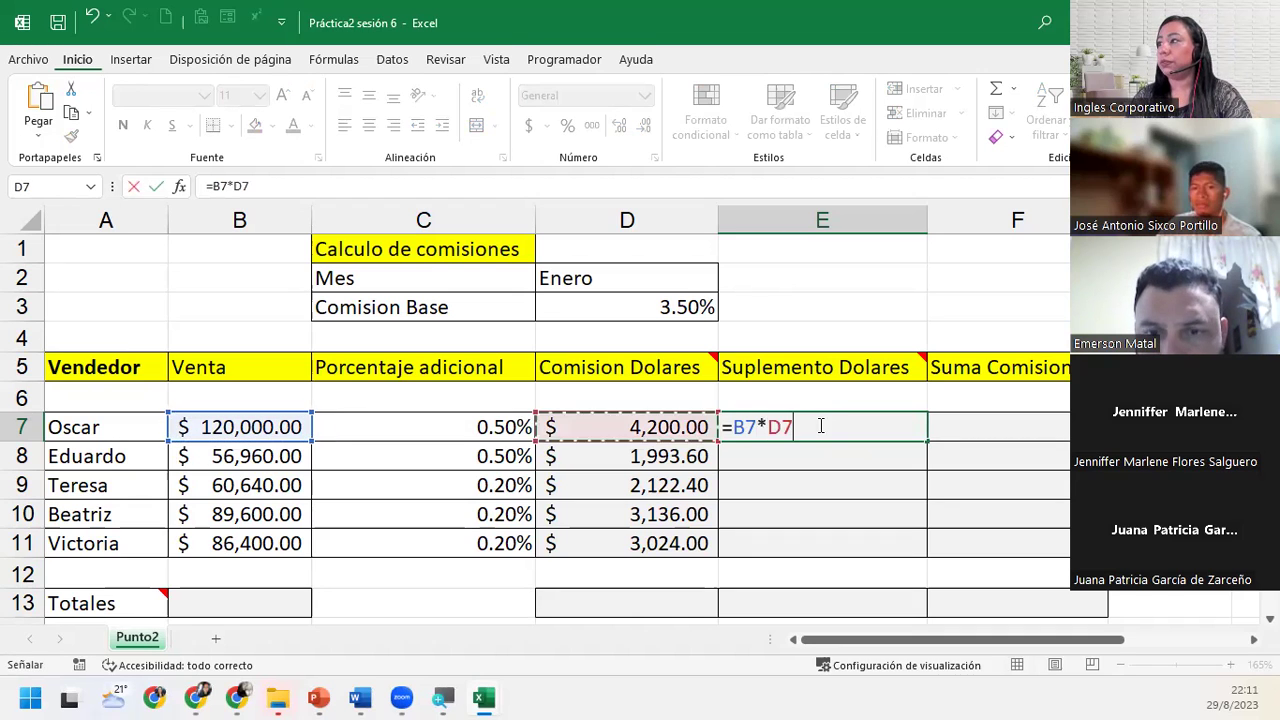
key(Left)
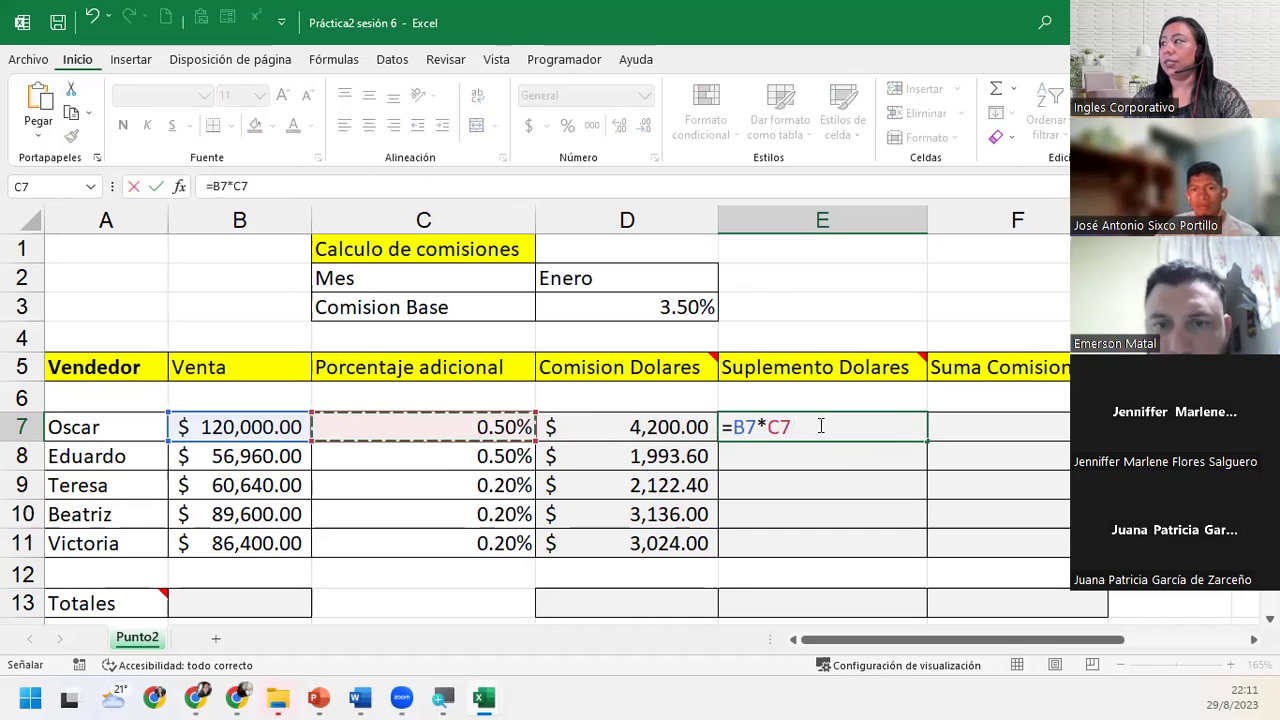
key(Return)
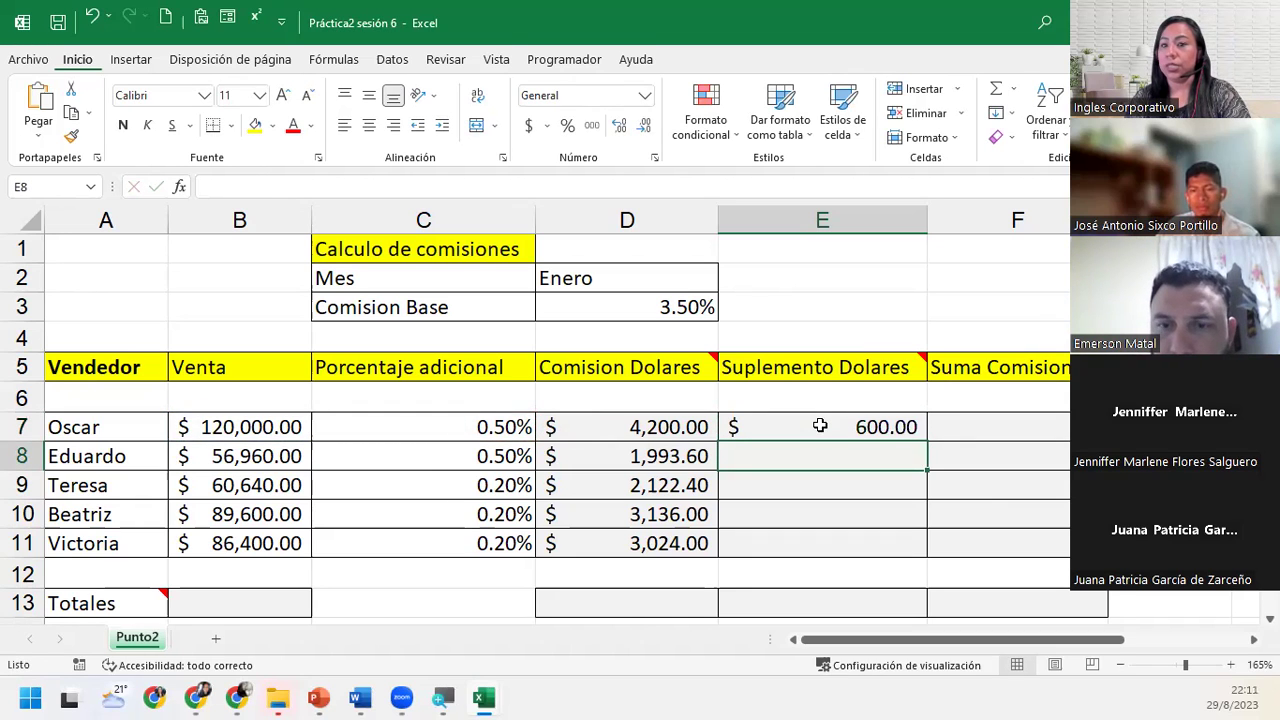
click(819, 426)
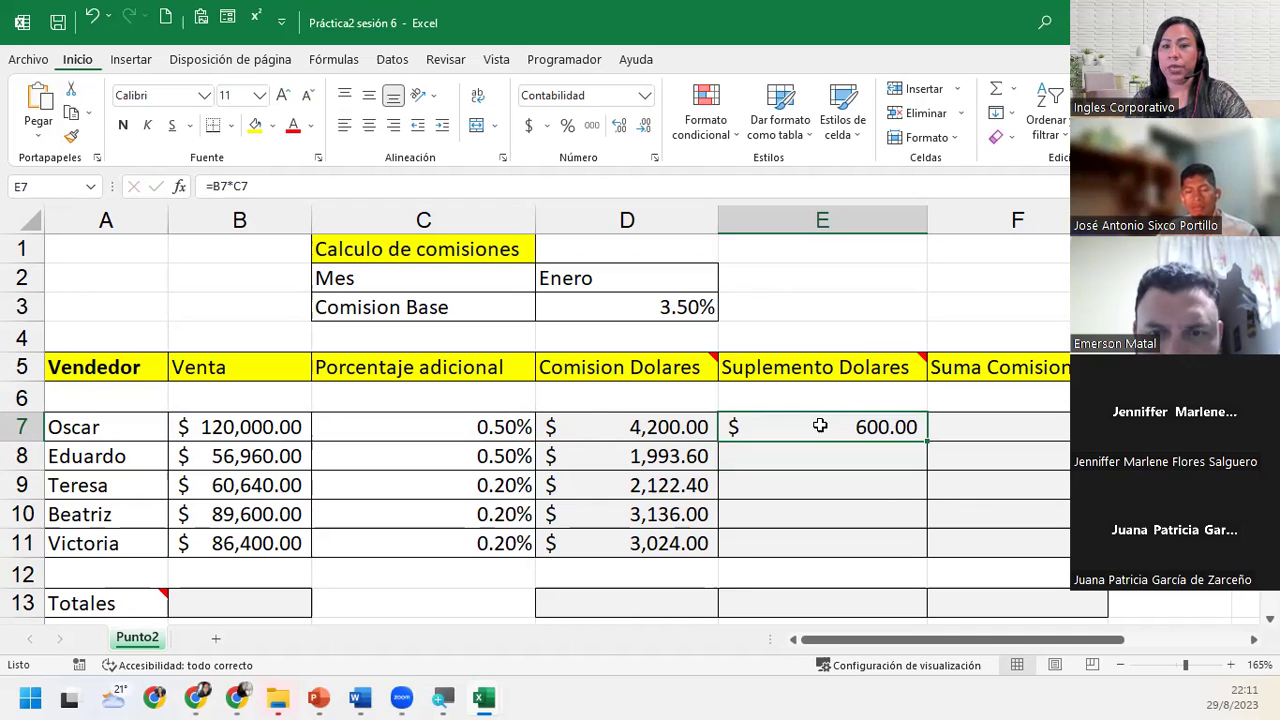
key(ctrl+c)
key(Down)
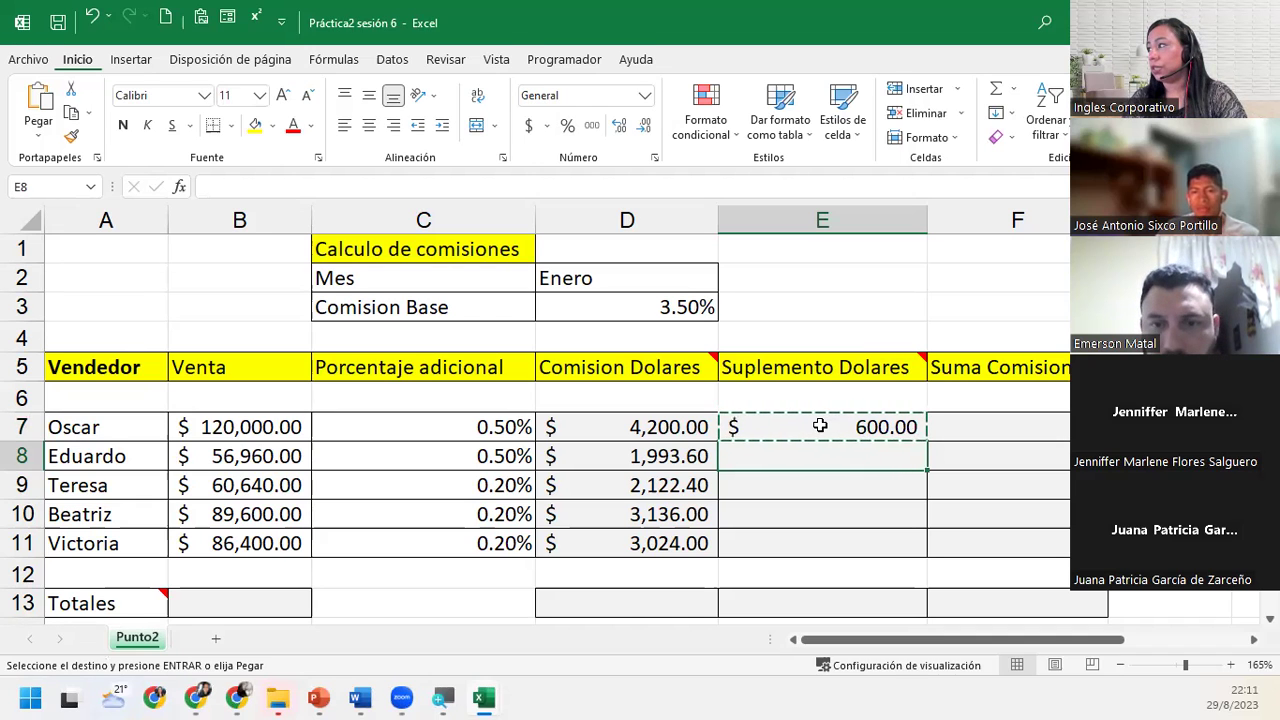
Paste the supplement formula into E8:E11, giving $284.80, $121.28, $179.20 and $172.80.
key(shift+Down)
key(shift+Down)
key(shift+Down)
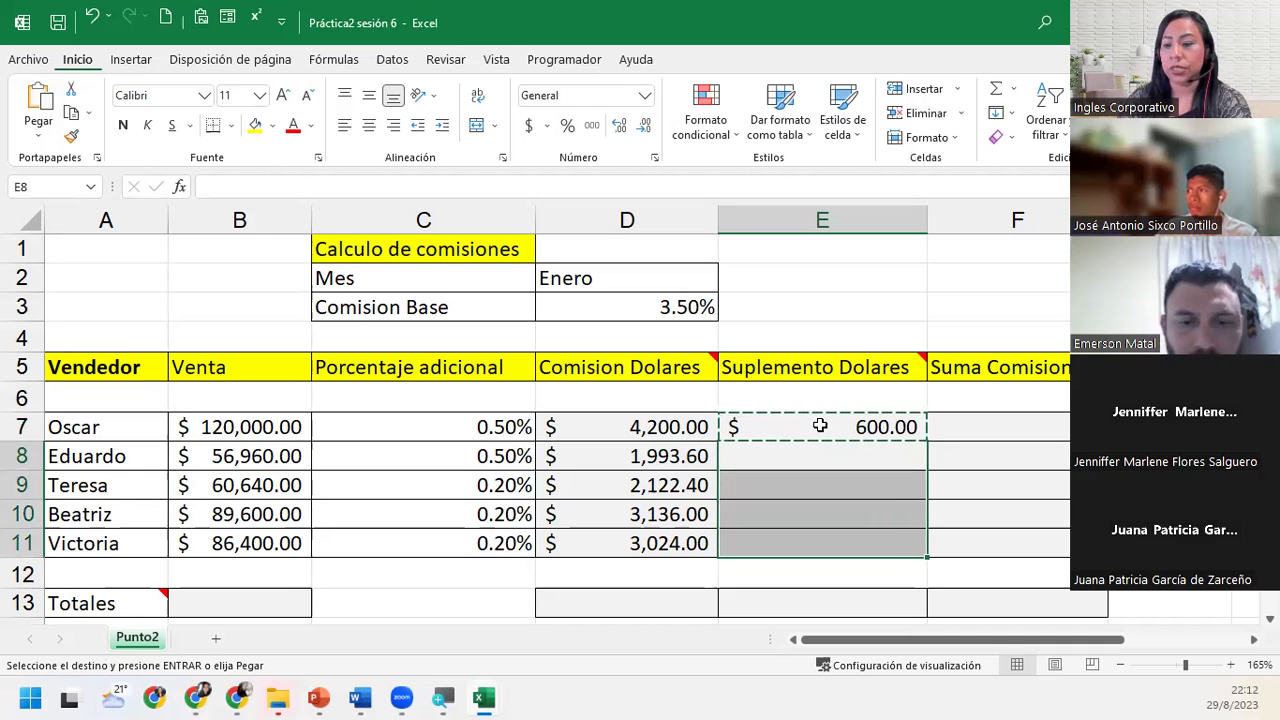
key(Return)
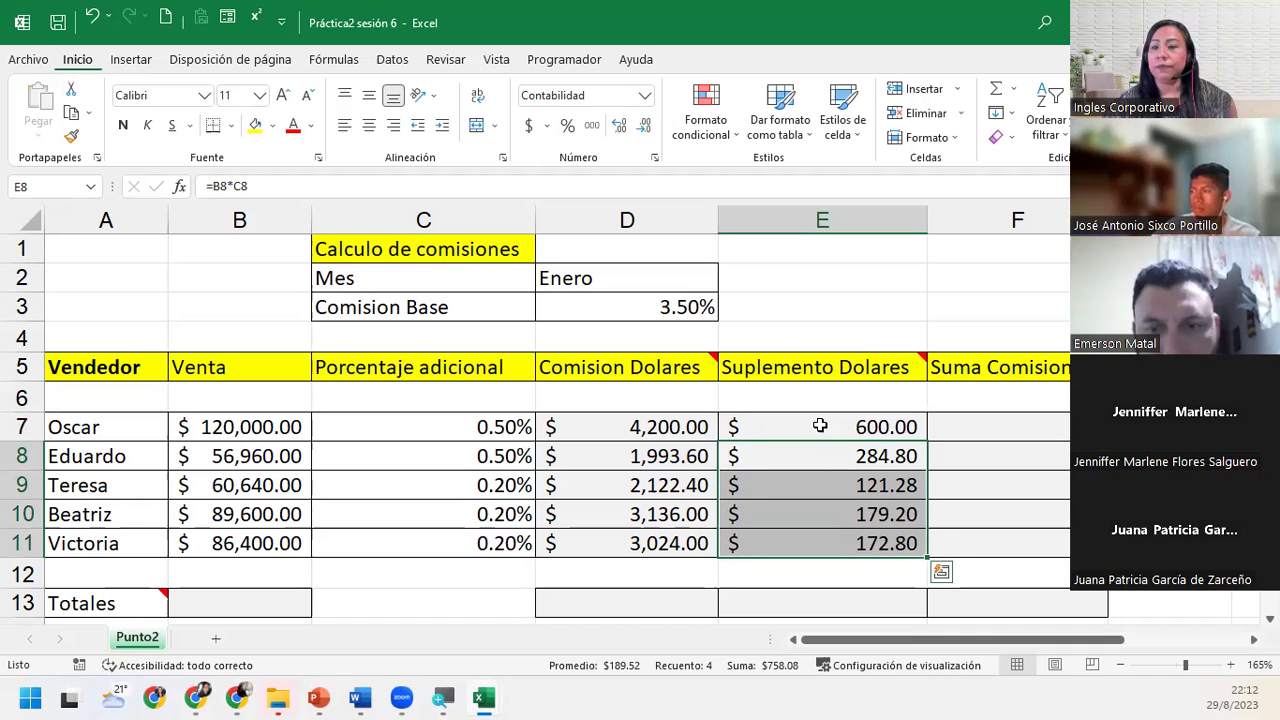
key(Down)
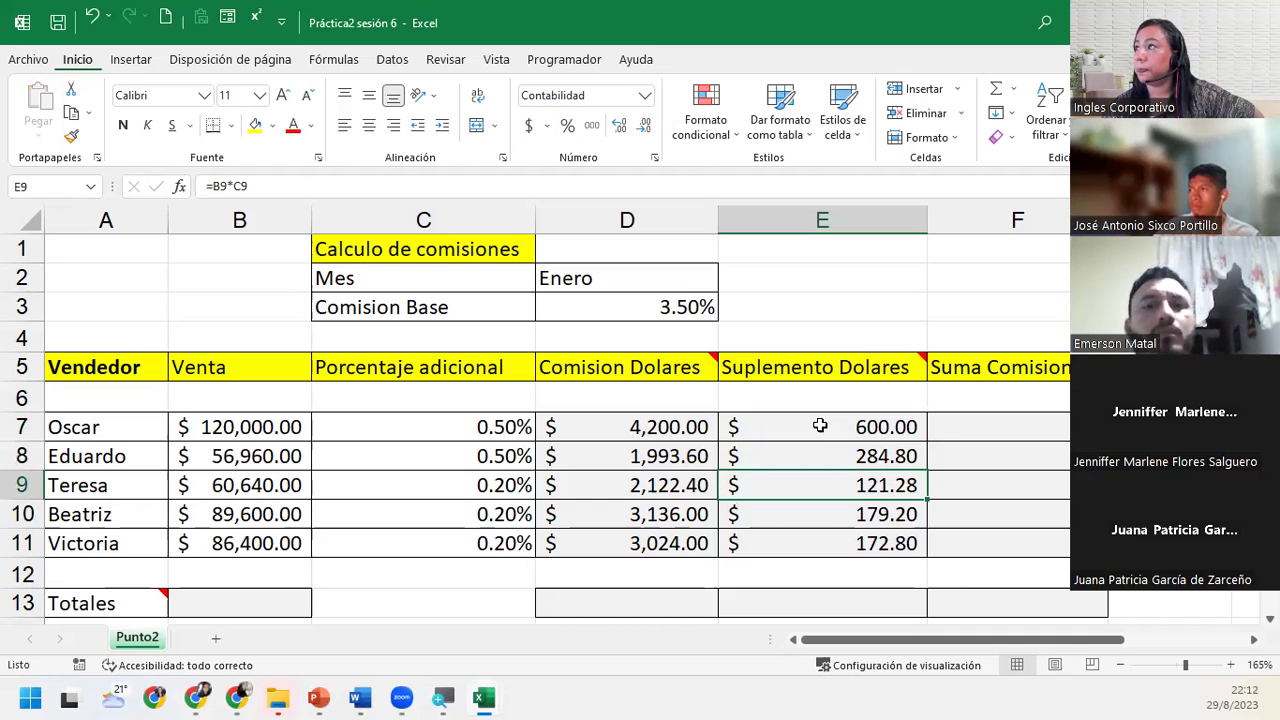
Review the Suplemento Dolares formulas in E7 through E11.
key(Down)
key(Down)
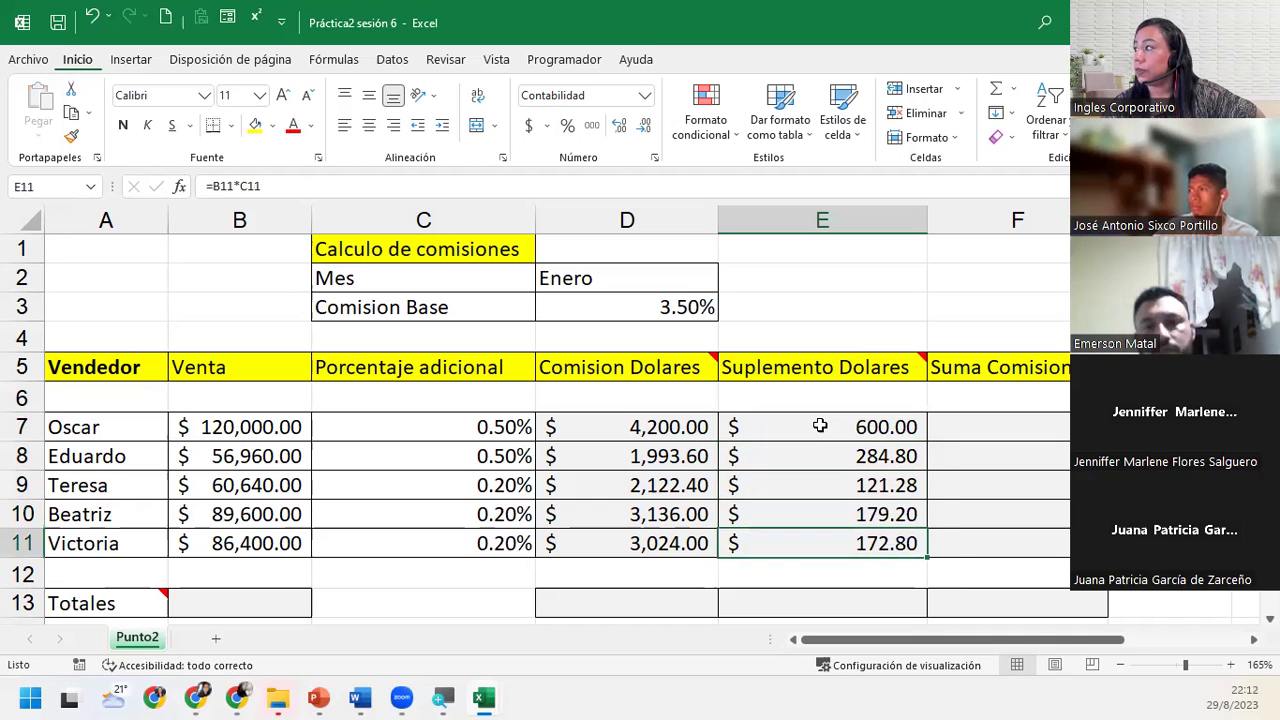
key(Up)
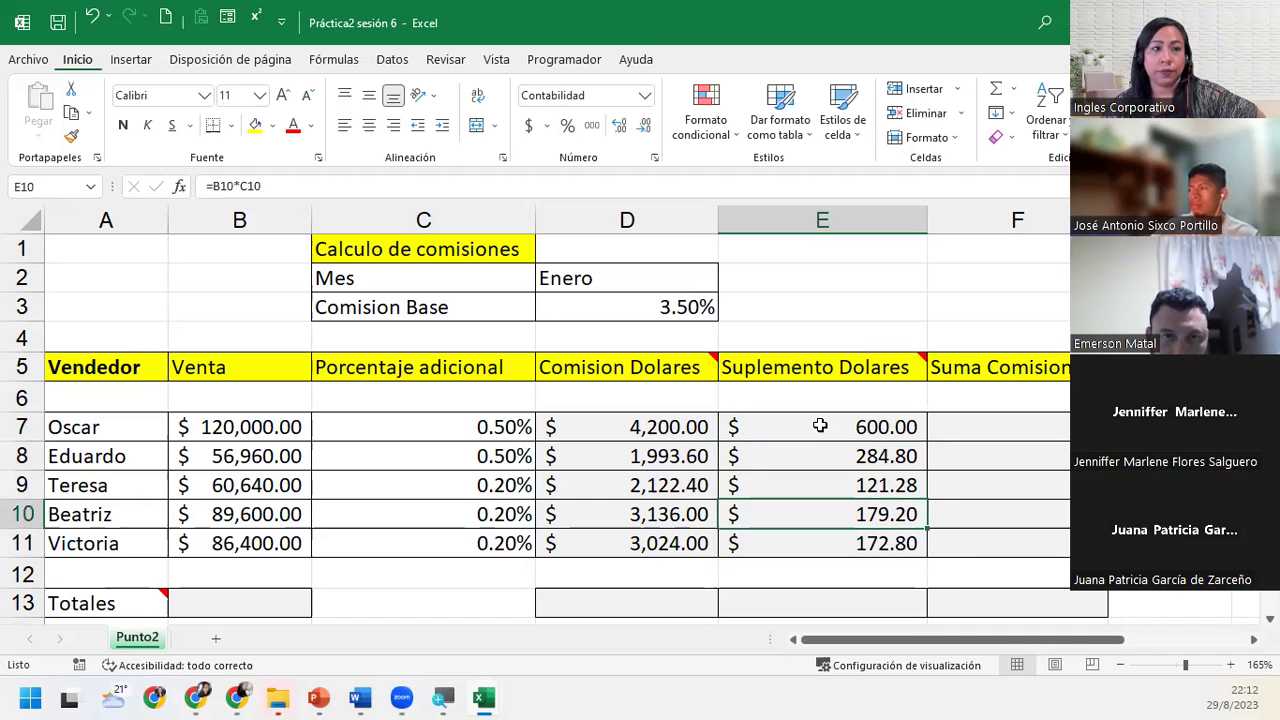
key(Up)
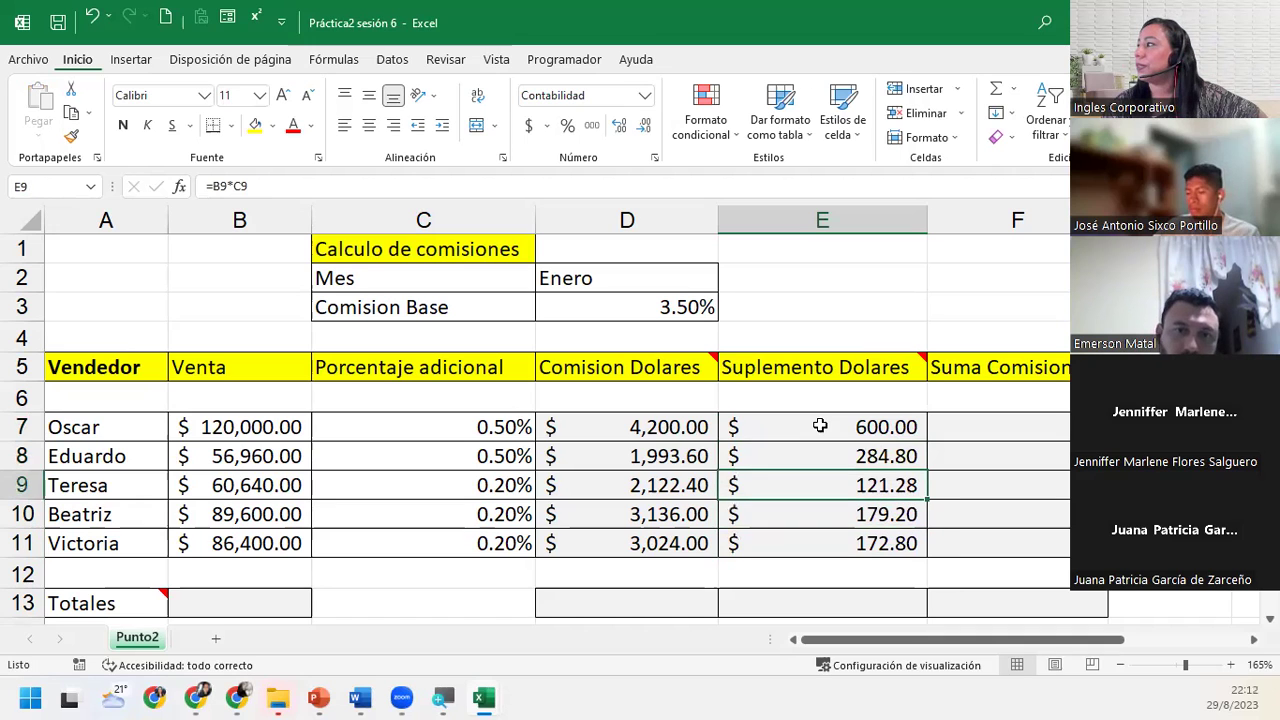
key(Up)
key(Down)
key(Down)
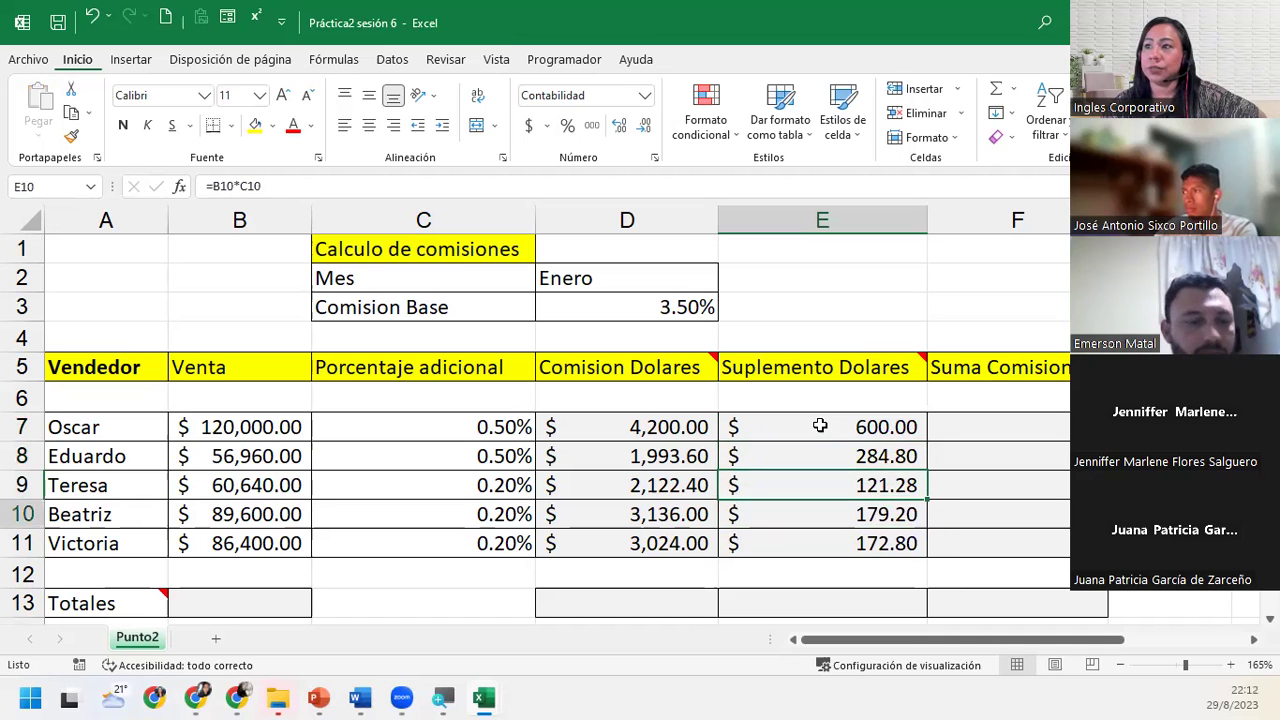
key(Down)
key(Up)
key(Up)
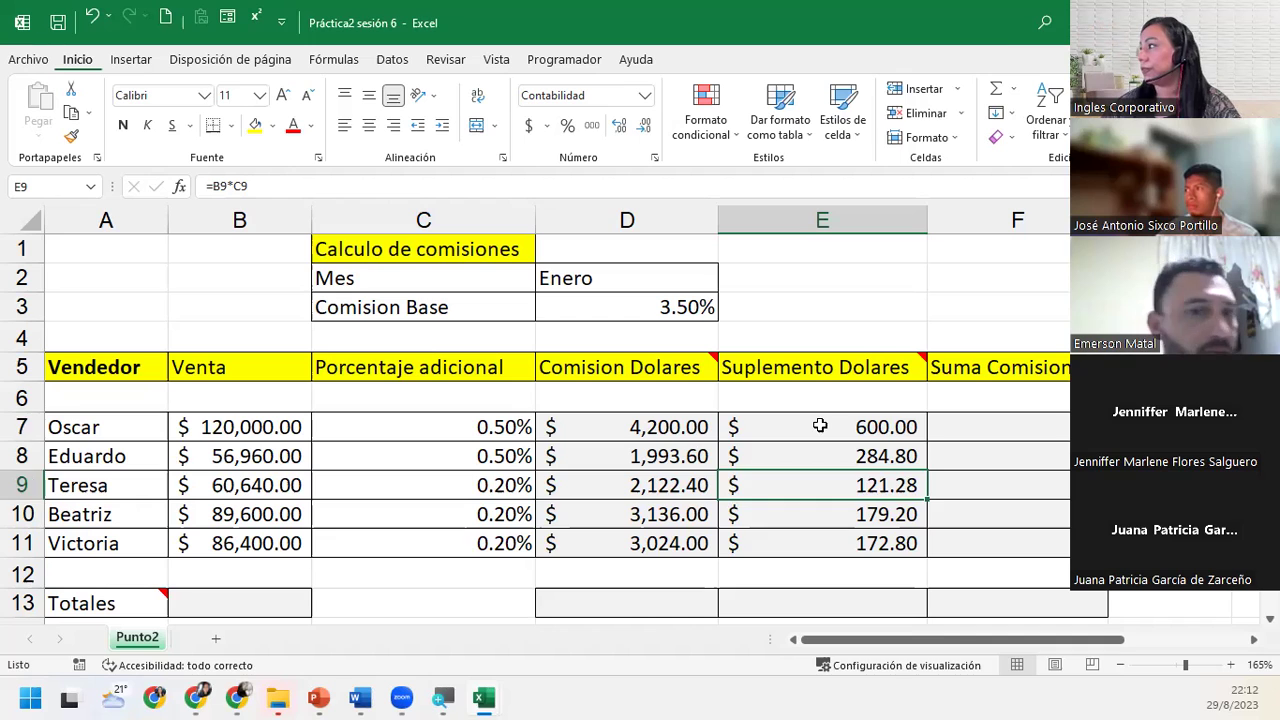
click(820, 426)
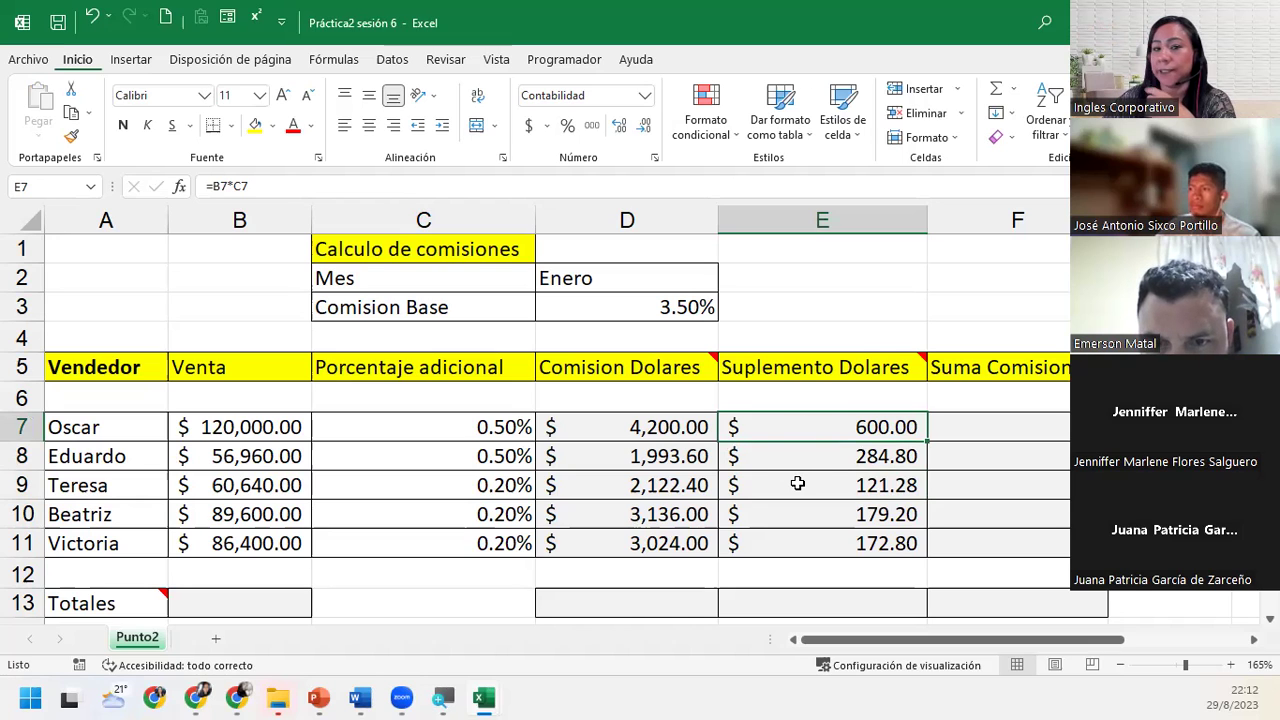
click(797, 483)
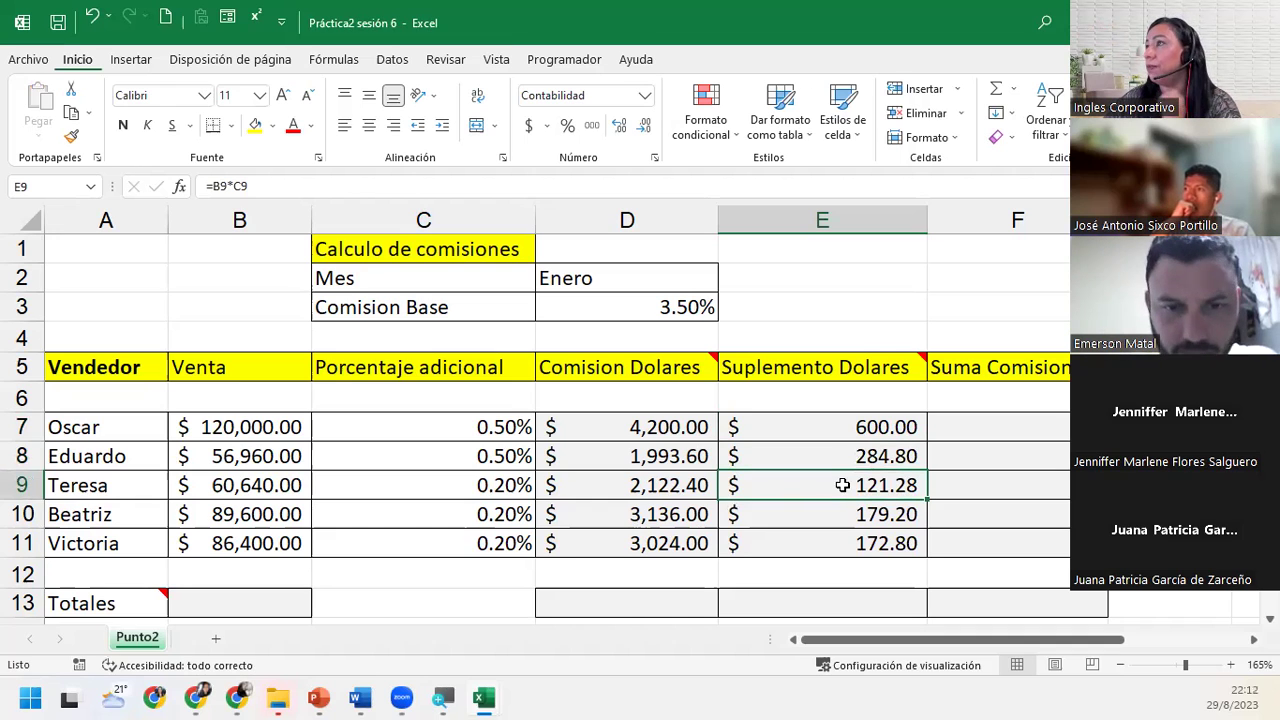
Open the E9, E8 and E7 formulas to show their references, leaving them unchanged.
double_click(843, 485)
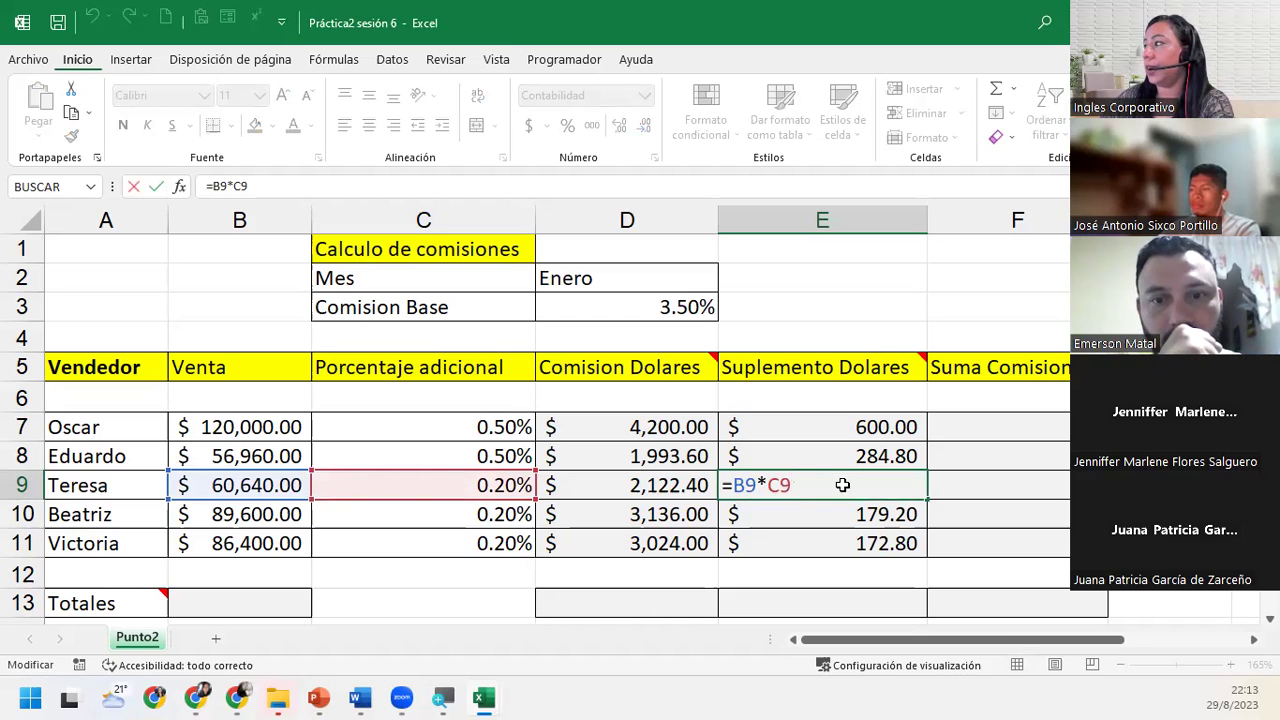
key(Return)
double_click(834, 455)
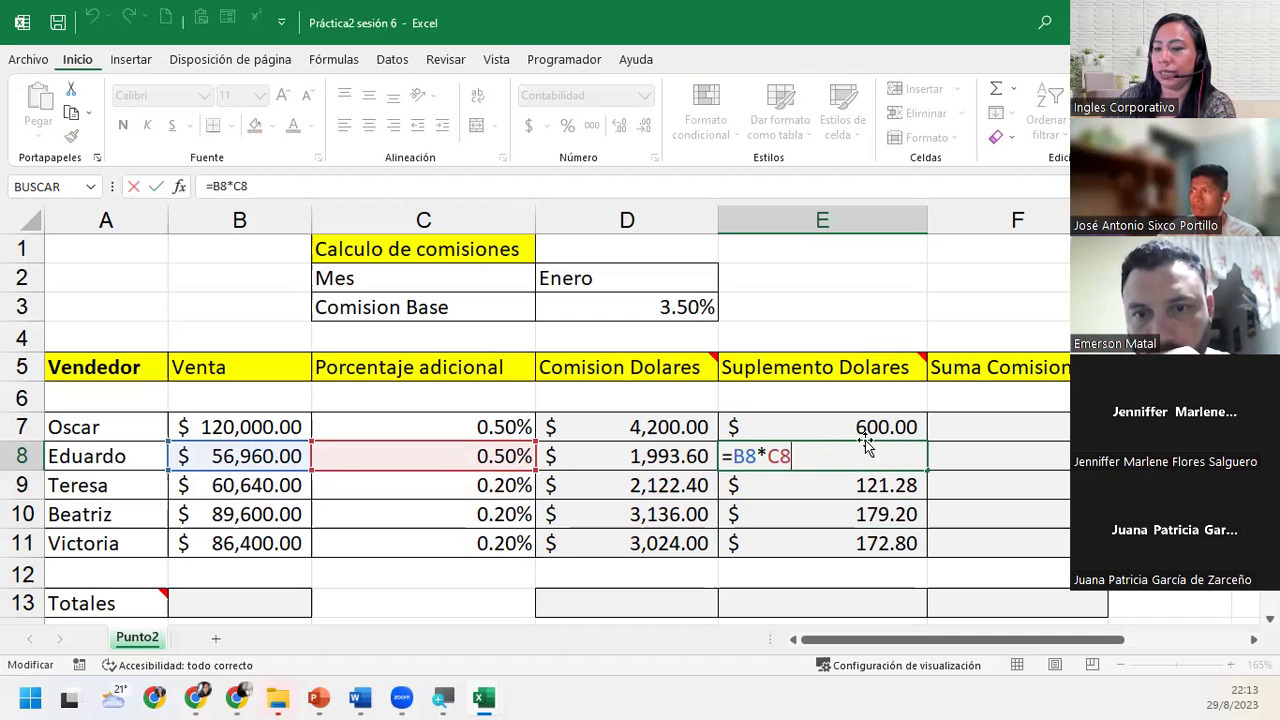
key(Return)
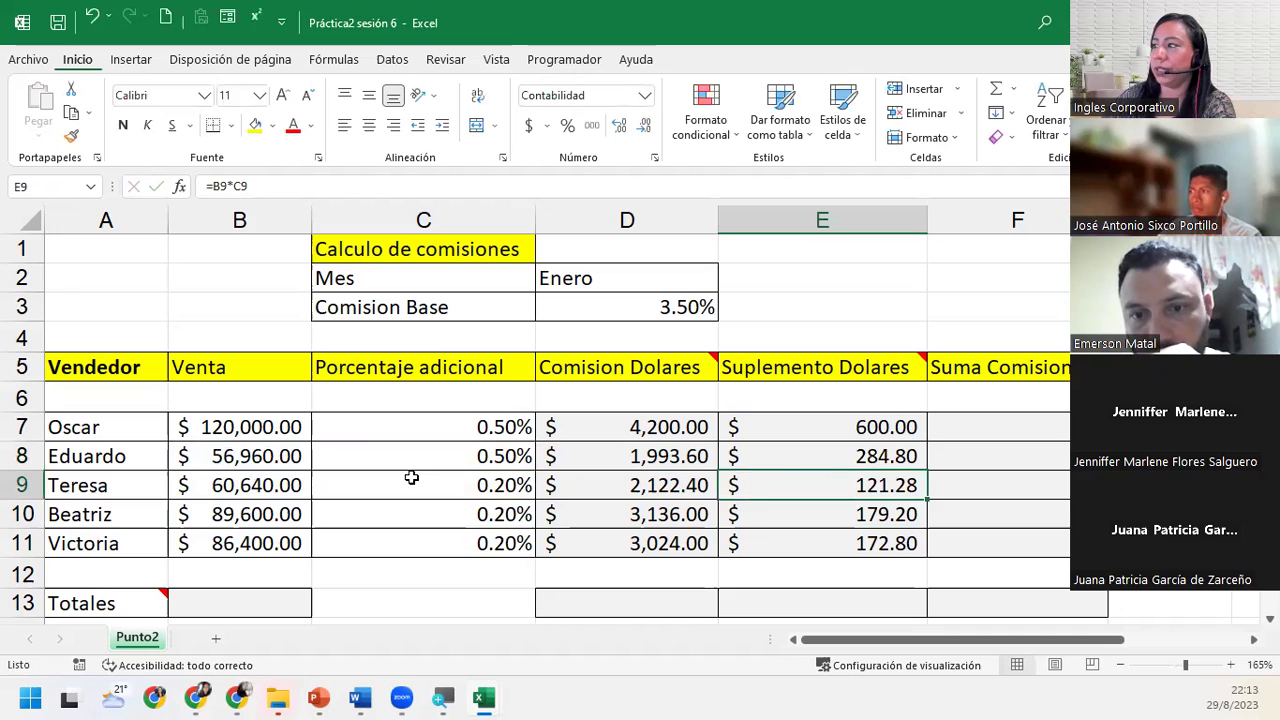
double_click(815, 429)
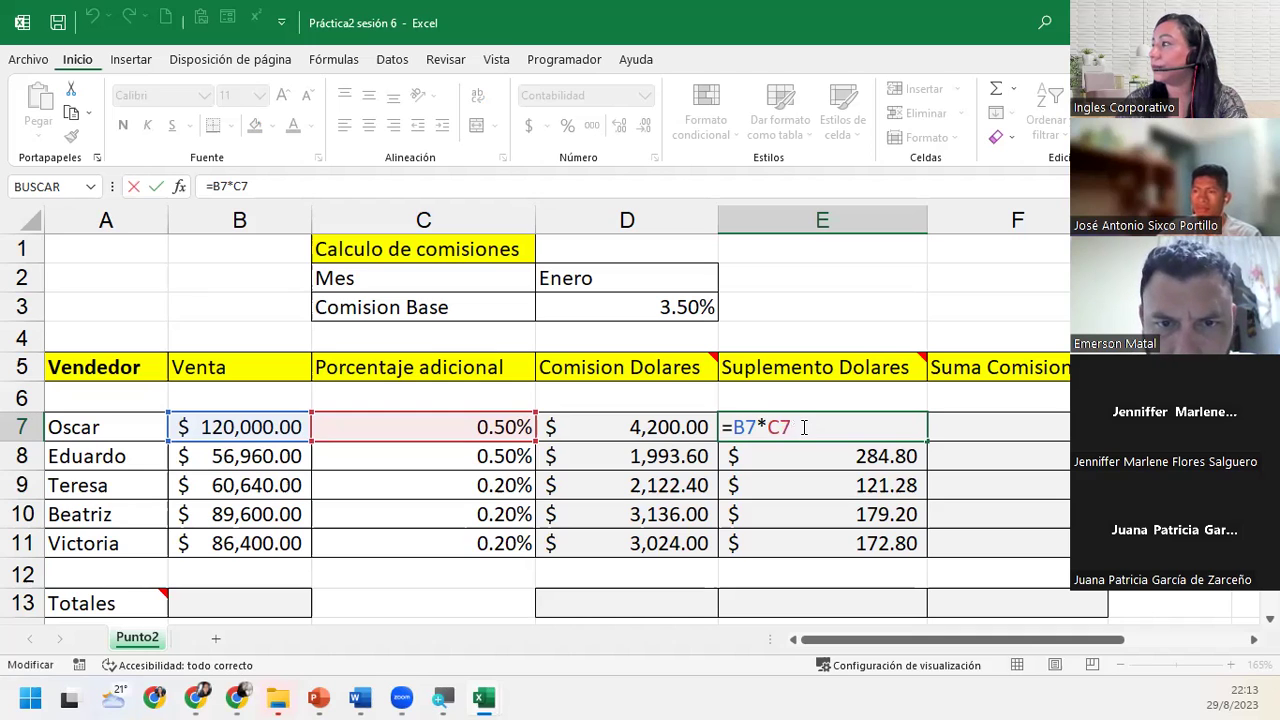
key(Return)
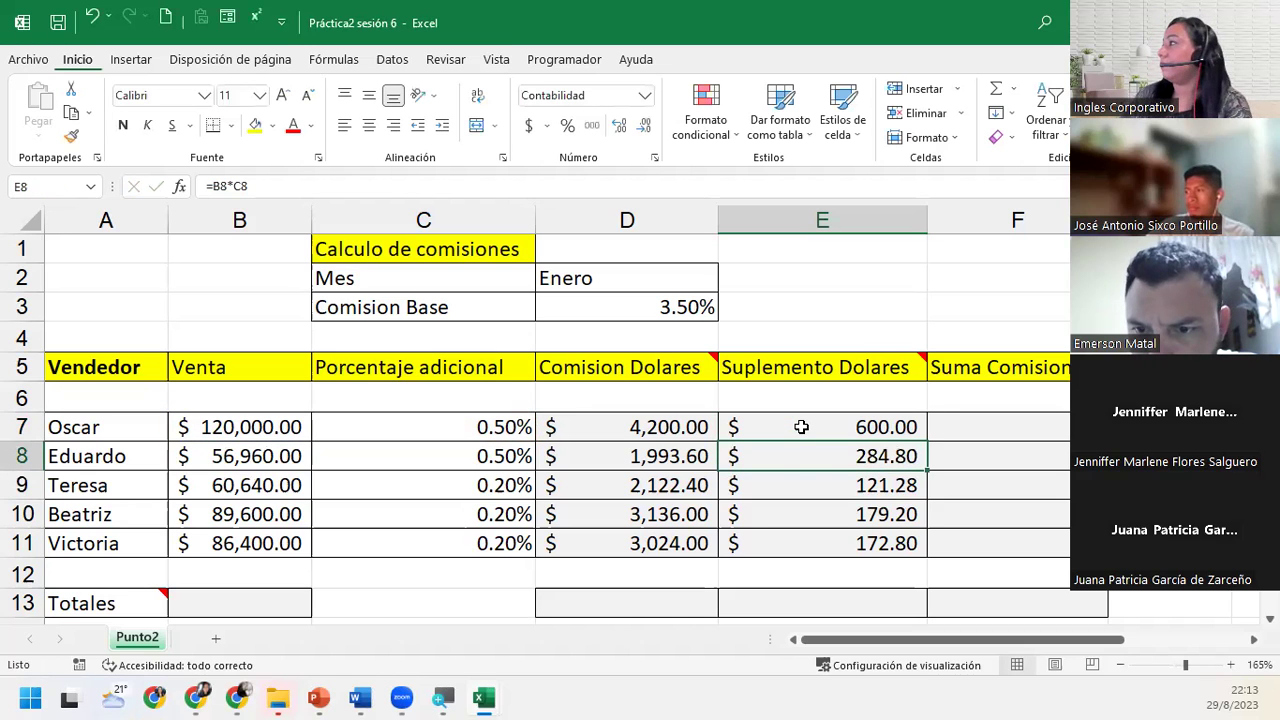
click(1004, 436)
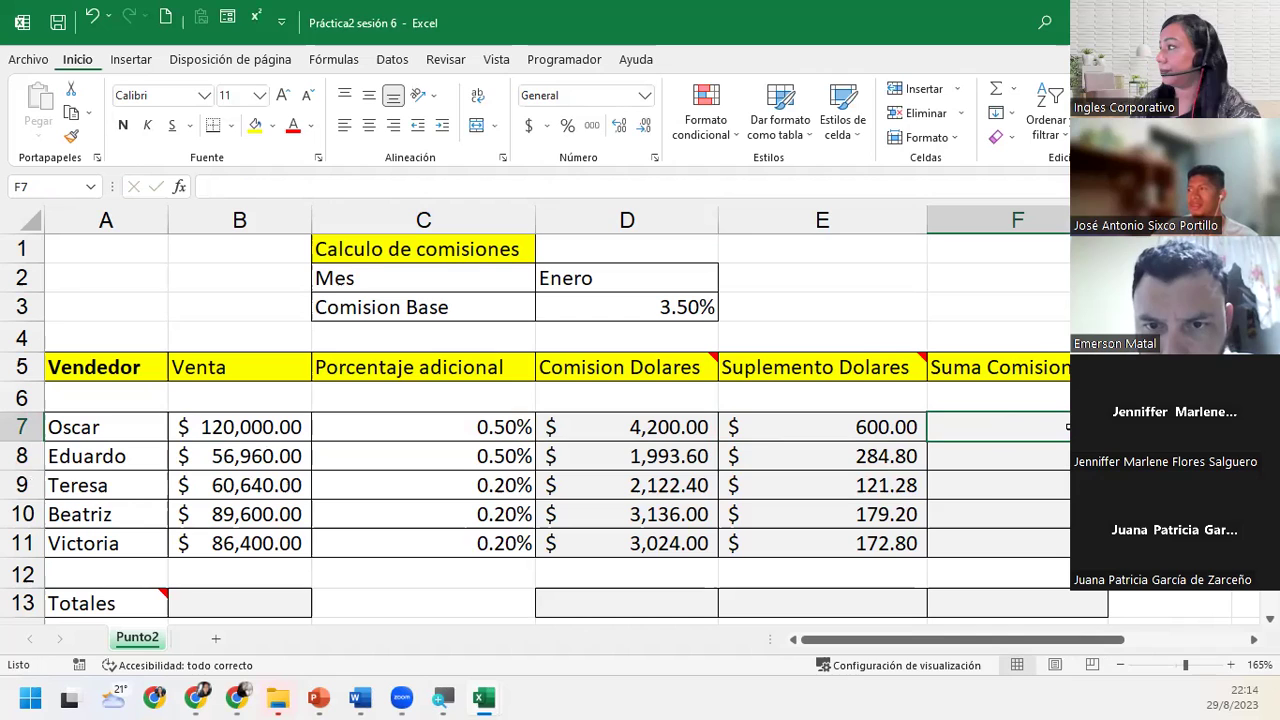
Enter =D7+E7 in F7 to sum Oscar's commission and supplement.
text(=)
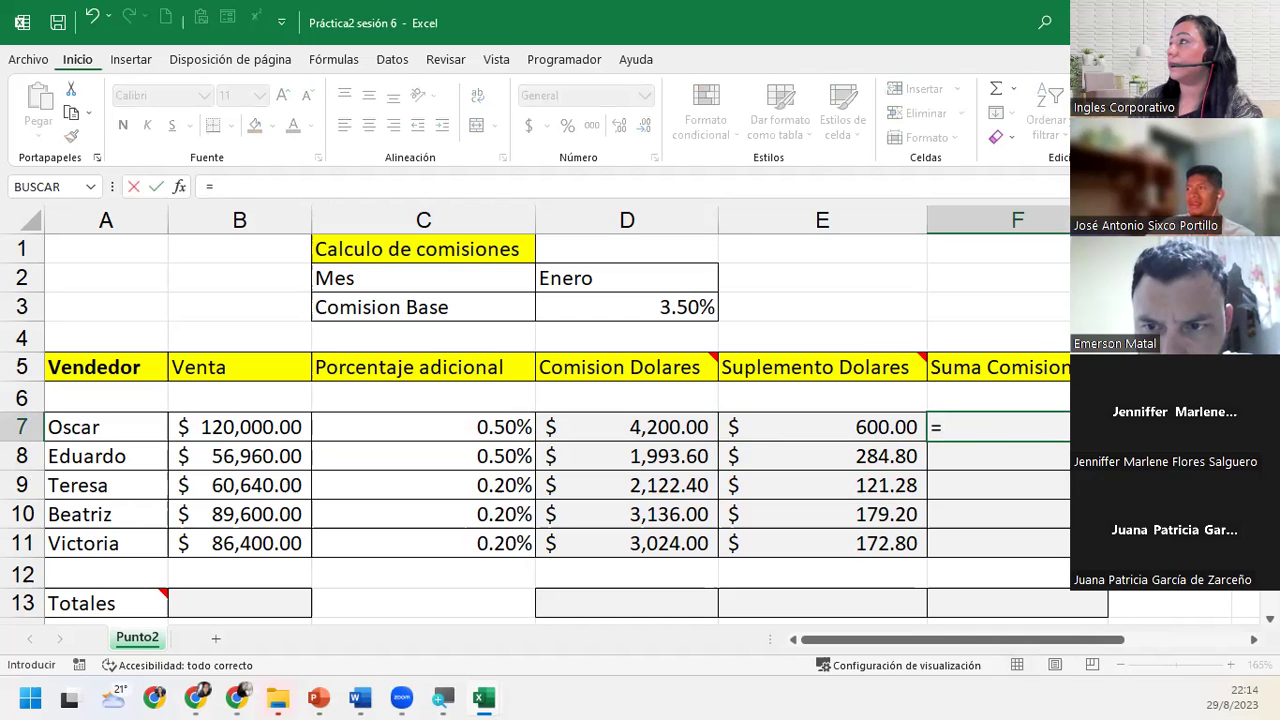
click(570, 426)
text(+)
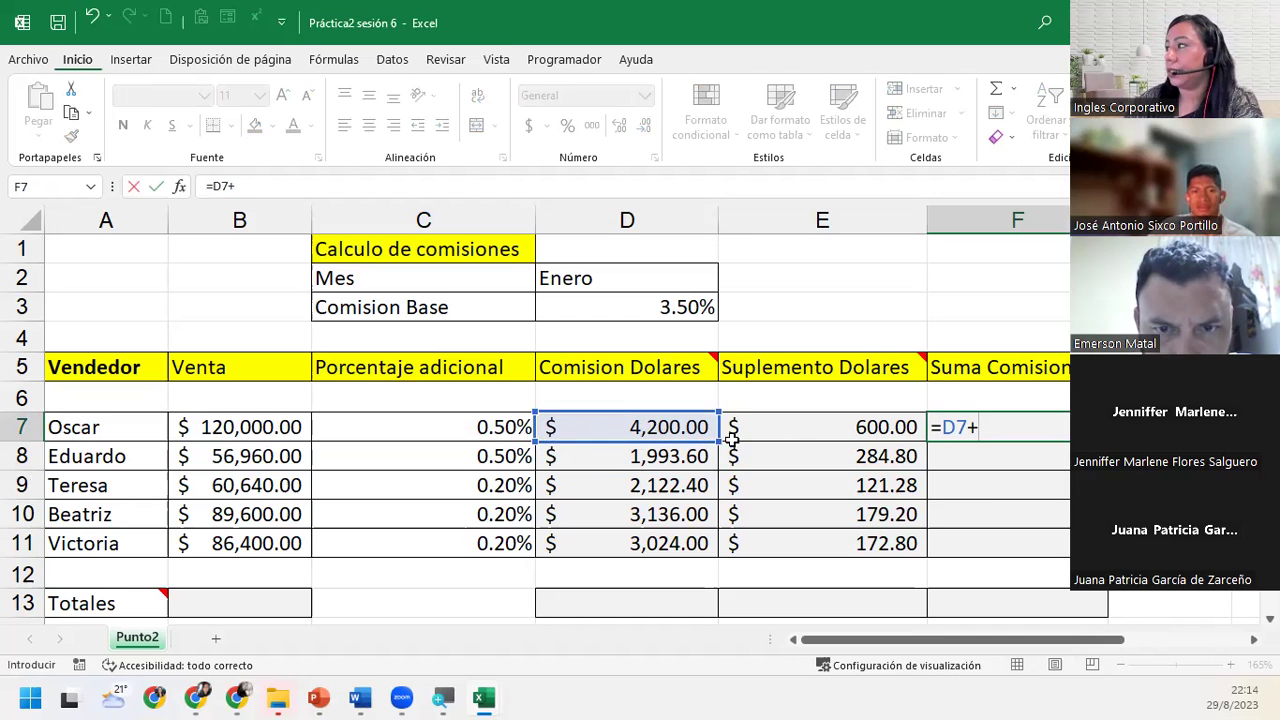
click(745, 430)
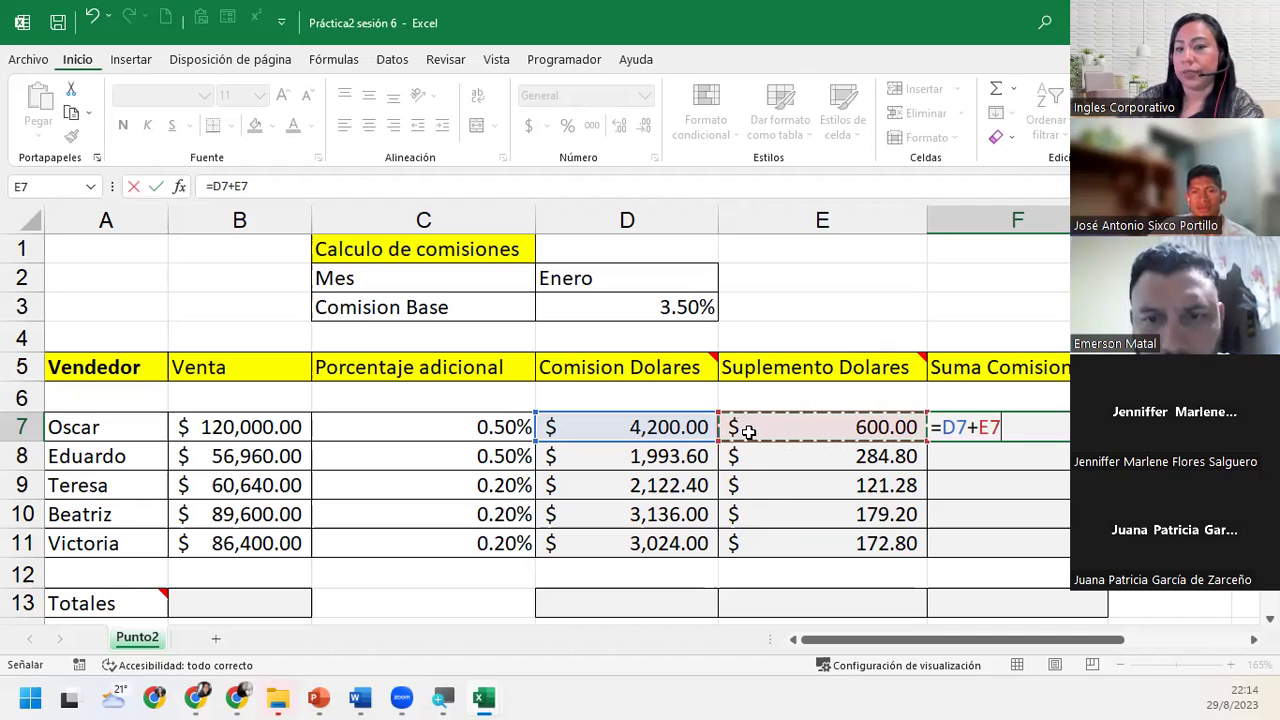
key(Return)
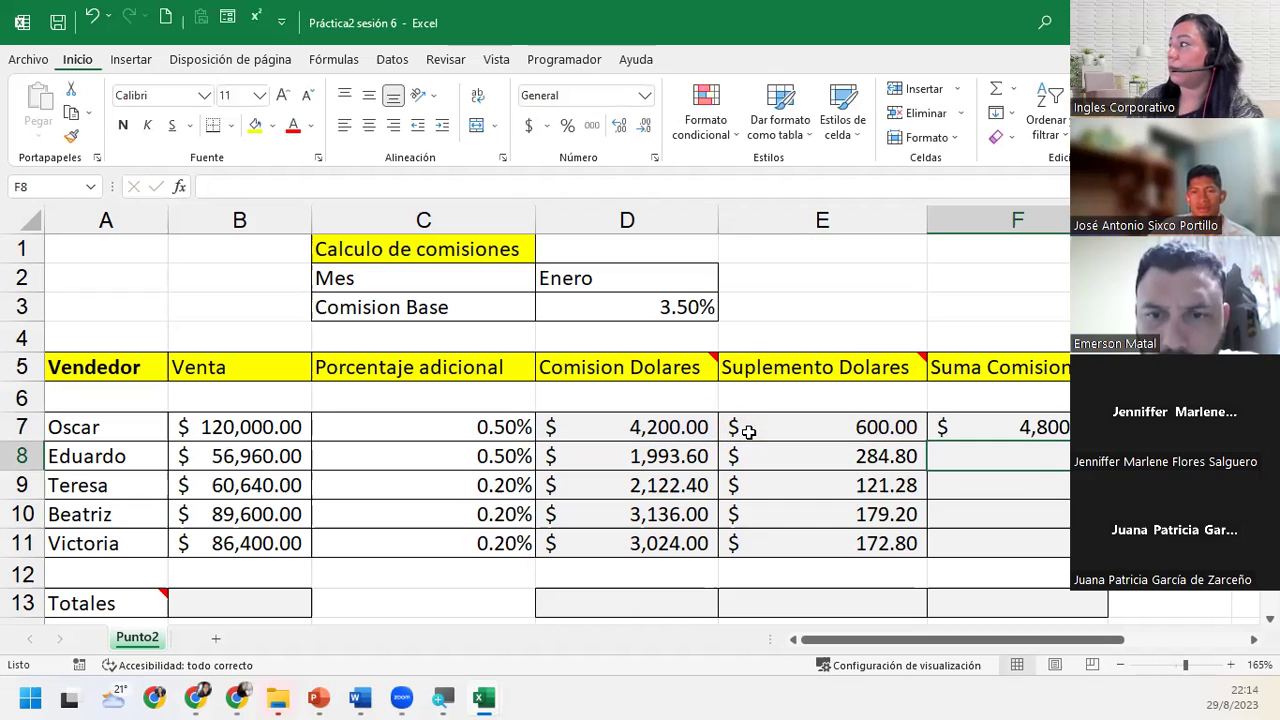
Fill the sum formula down to F11 and check each copied formula.
click(983, 430)
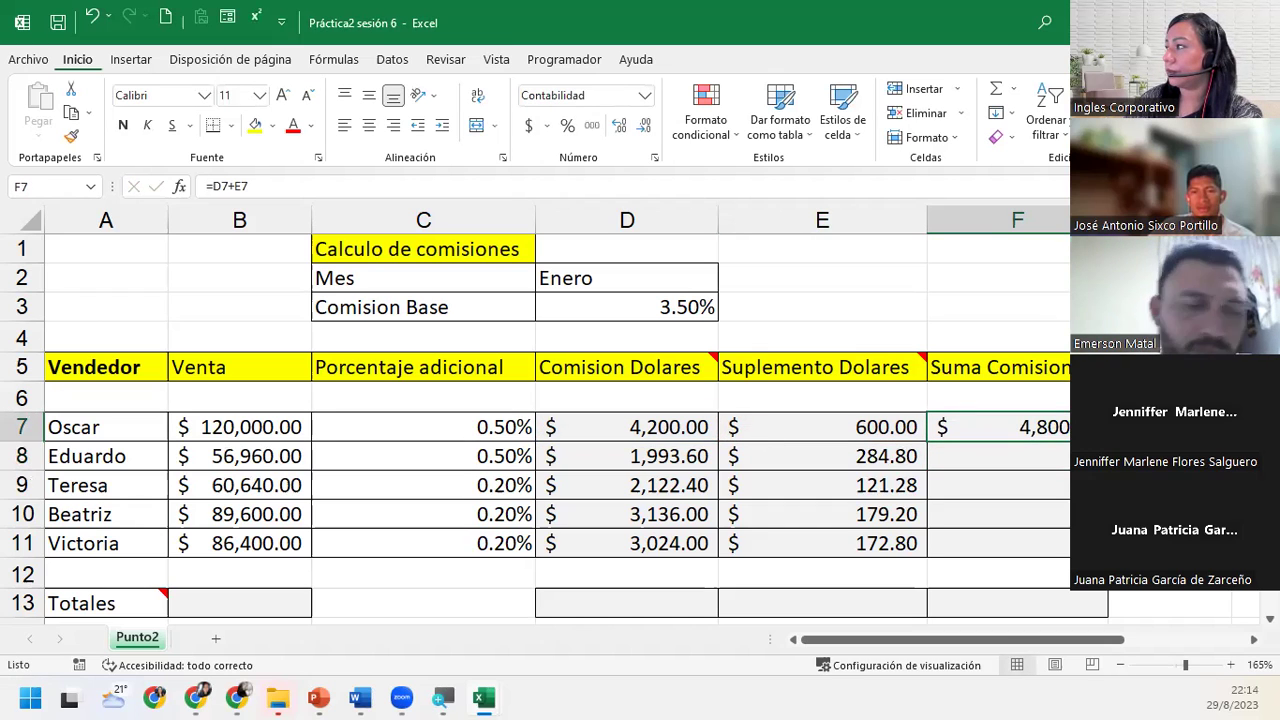
drag(1106, 441, 1106, 556)
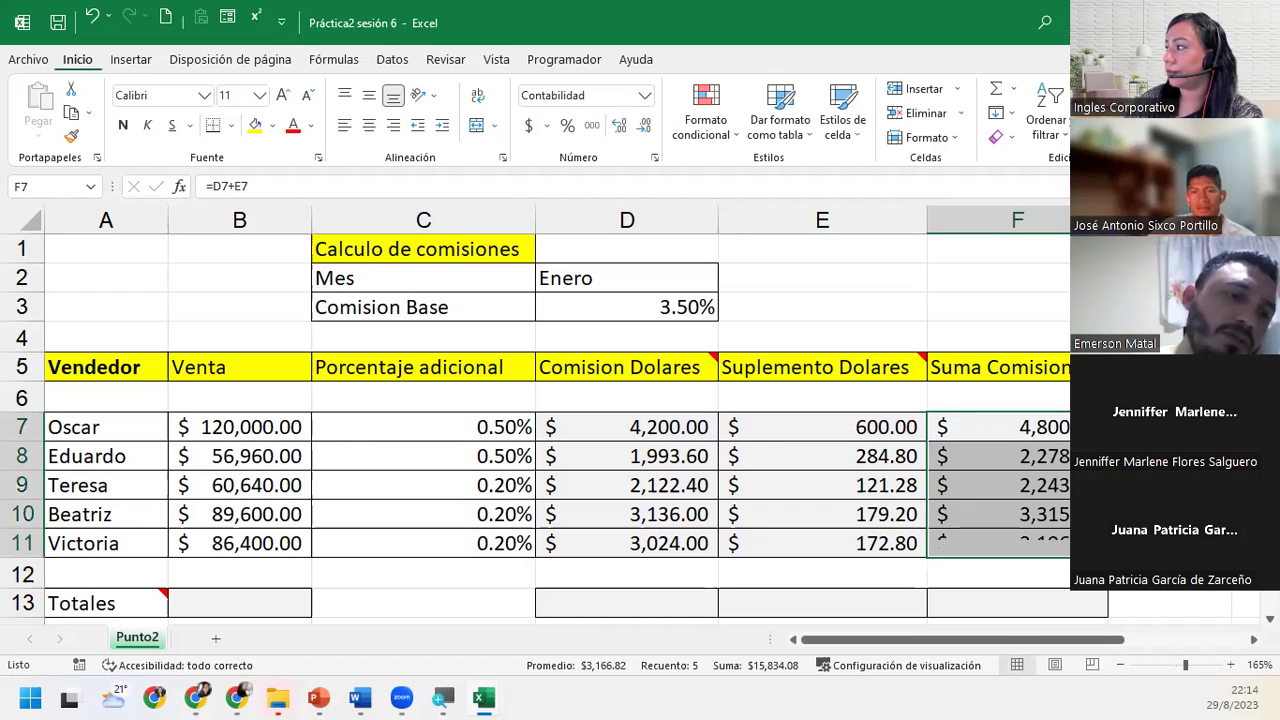
click(1065, 541)
click(1060, 514)
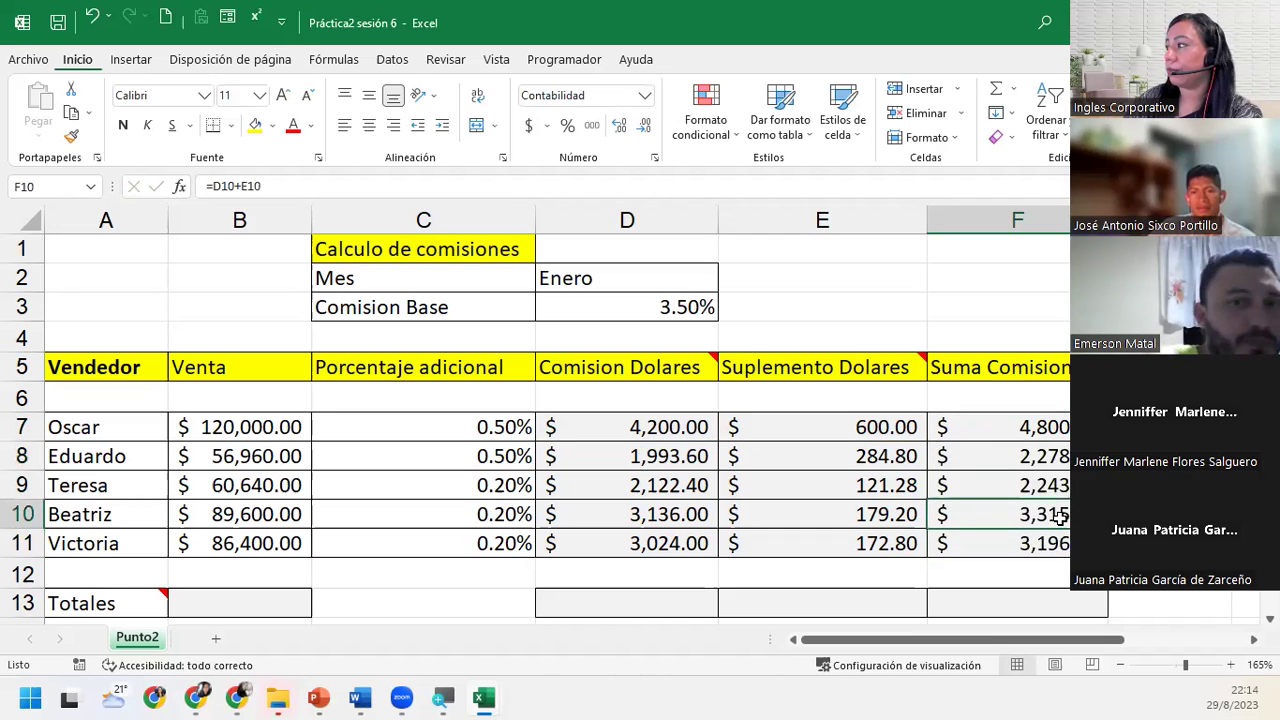
click(1060, 485)
click(1063, 452)
click(1063, 427)
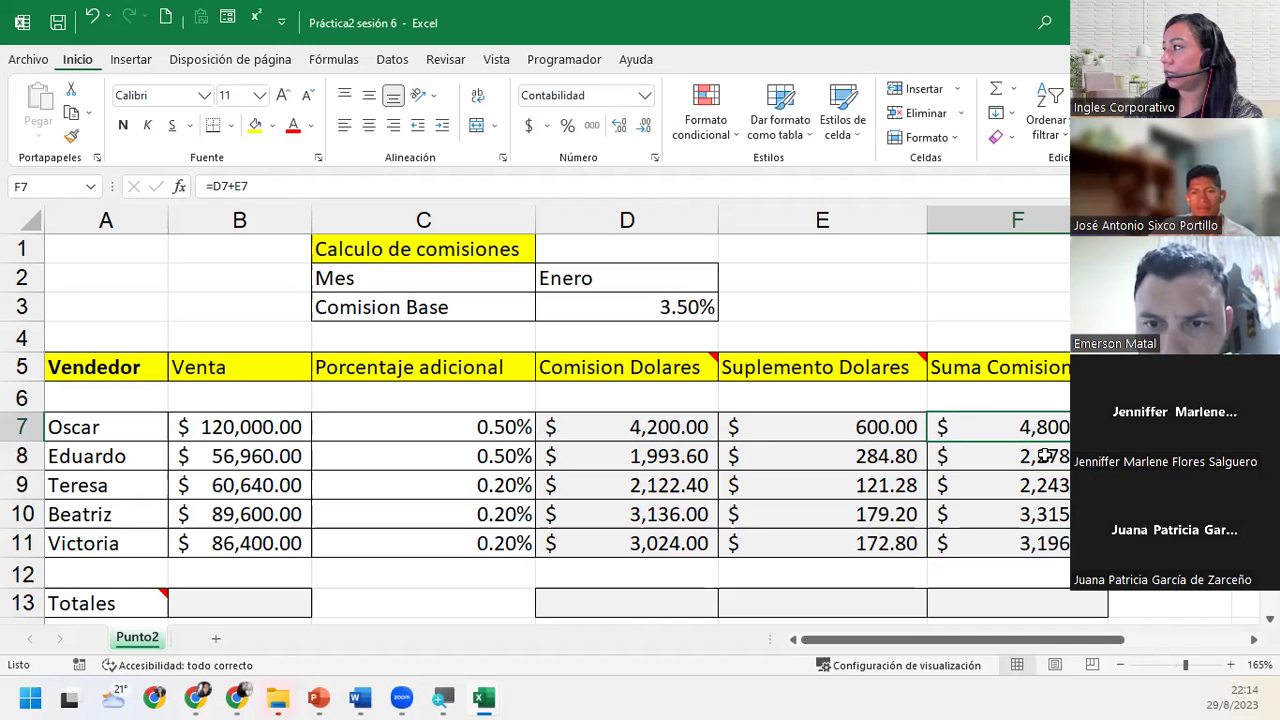
click(1043, 456)
click(1043, 484)
click(1034, 512)
click(1028, 537)
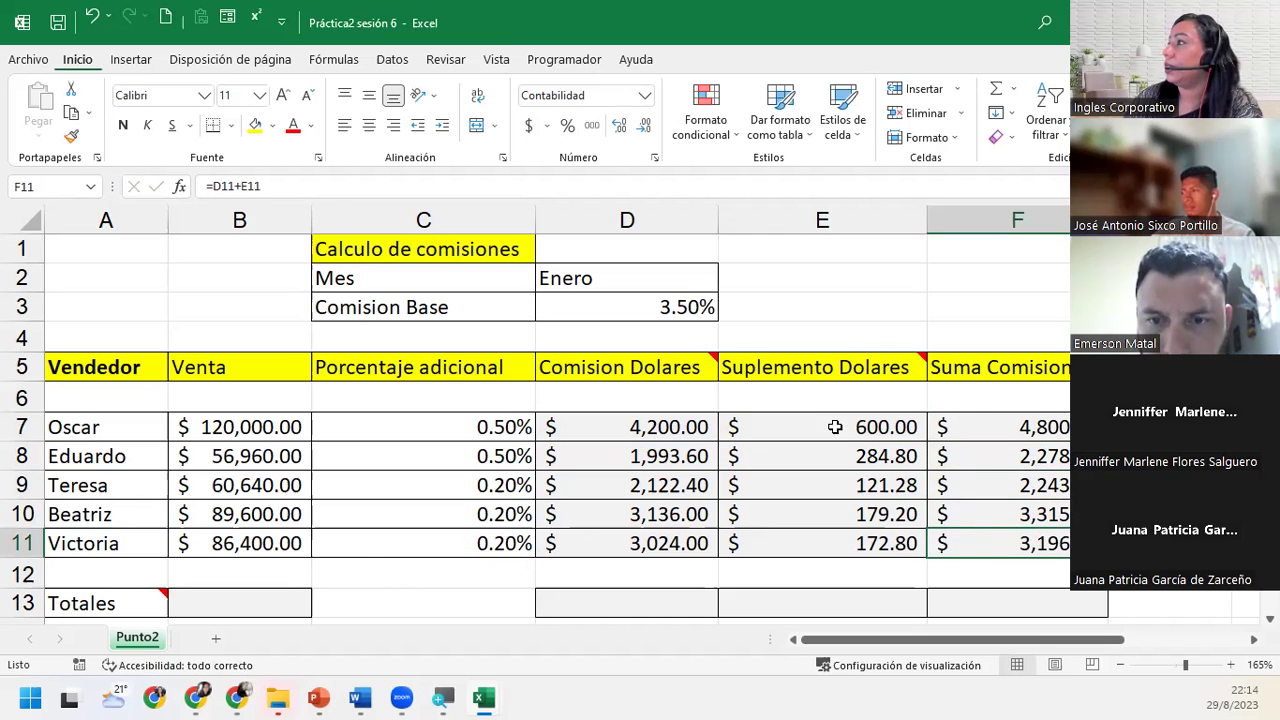
click(211, 597)
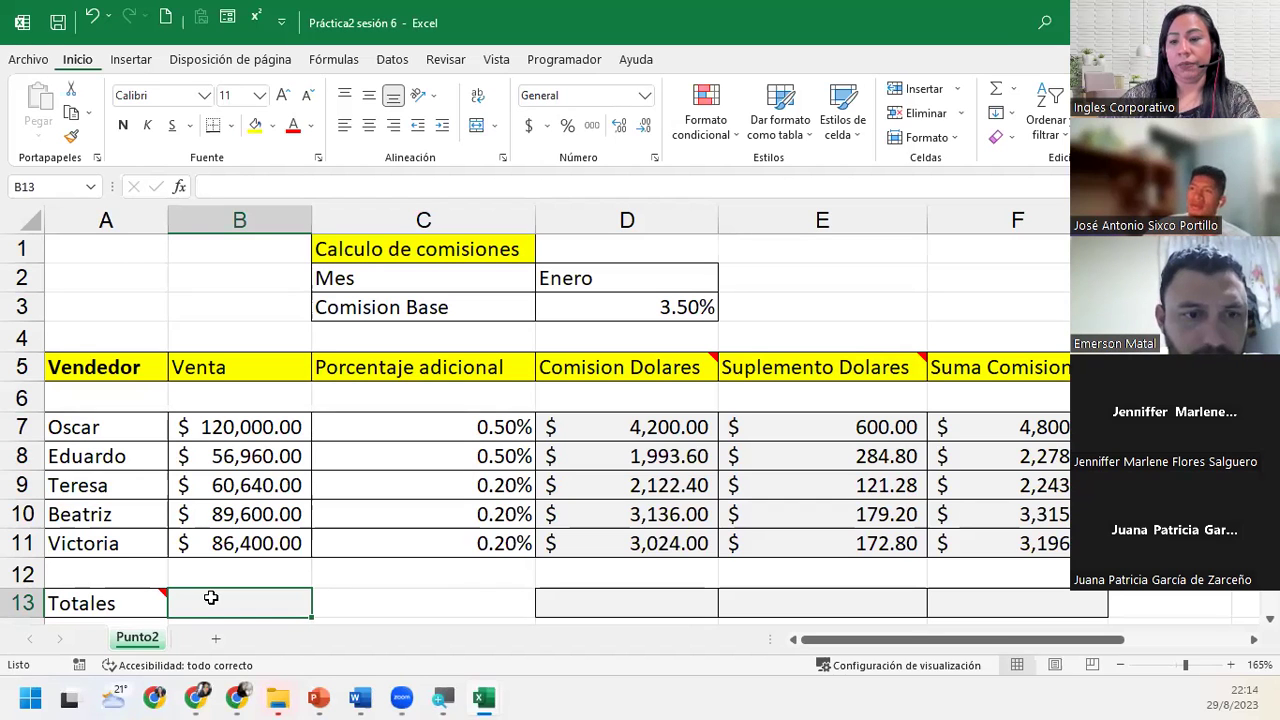
Enter =B7+B8+B9+B10+B11 in B13 for the $413,600.00 sales total.
text(=)
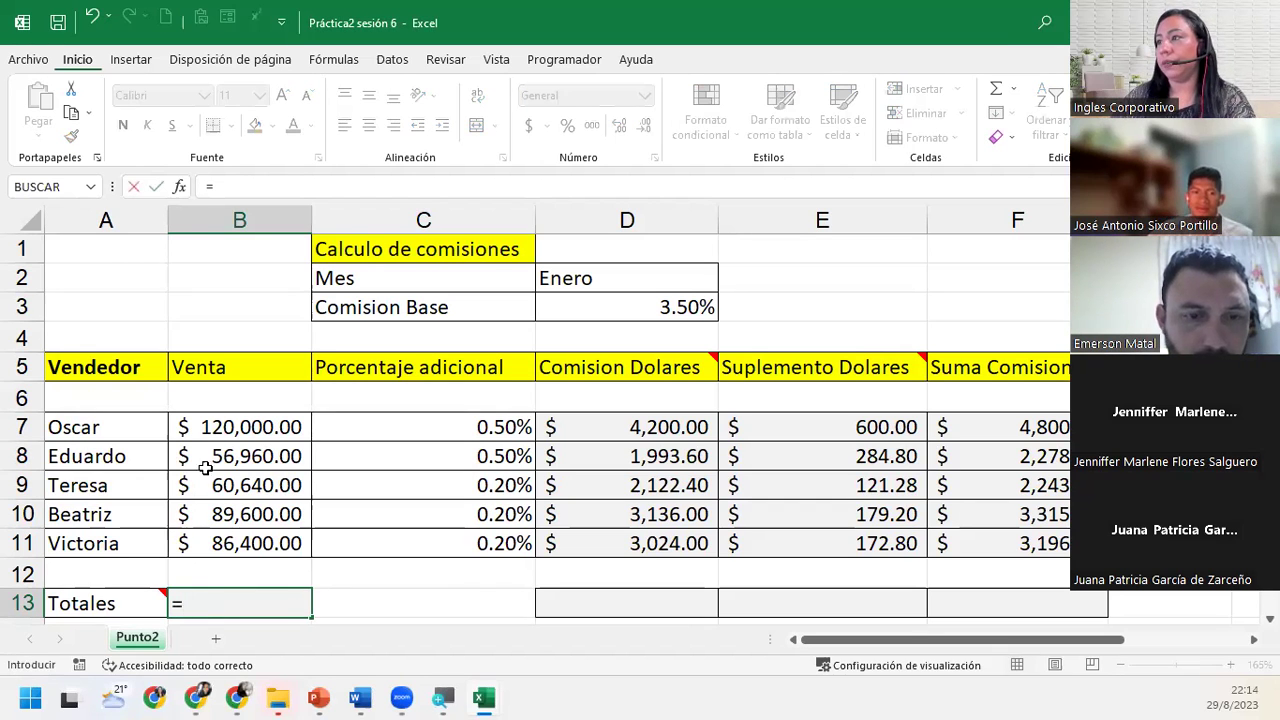
click(224, 427)
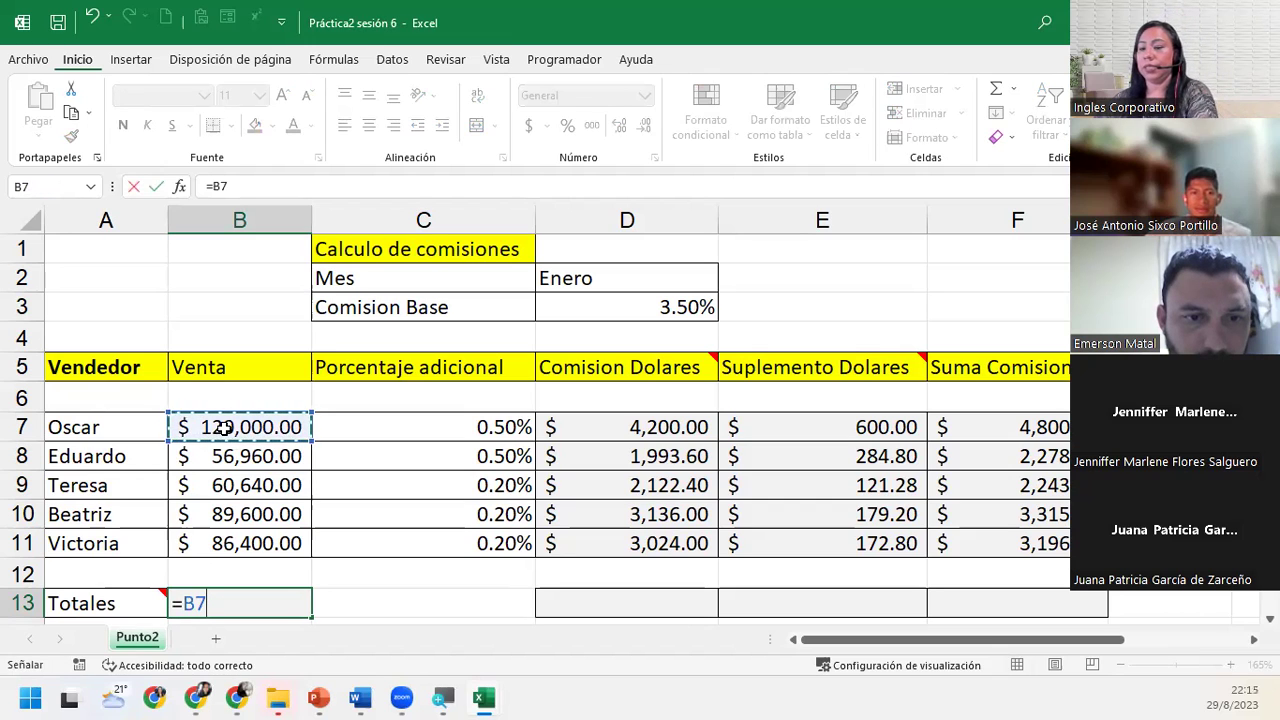
text(+)
click(241, 452)
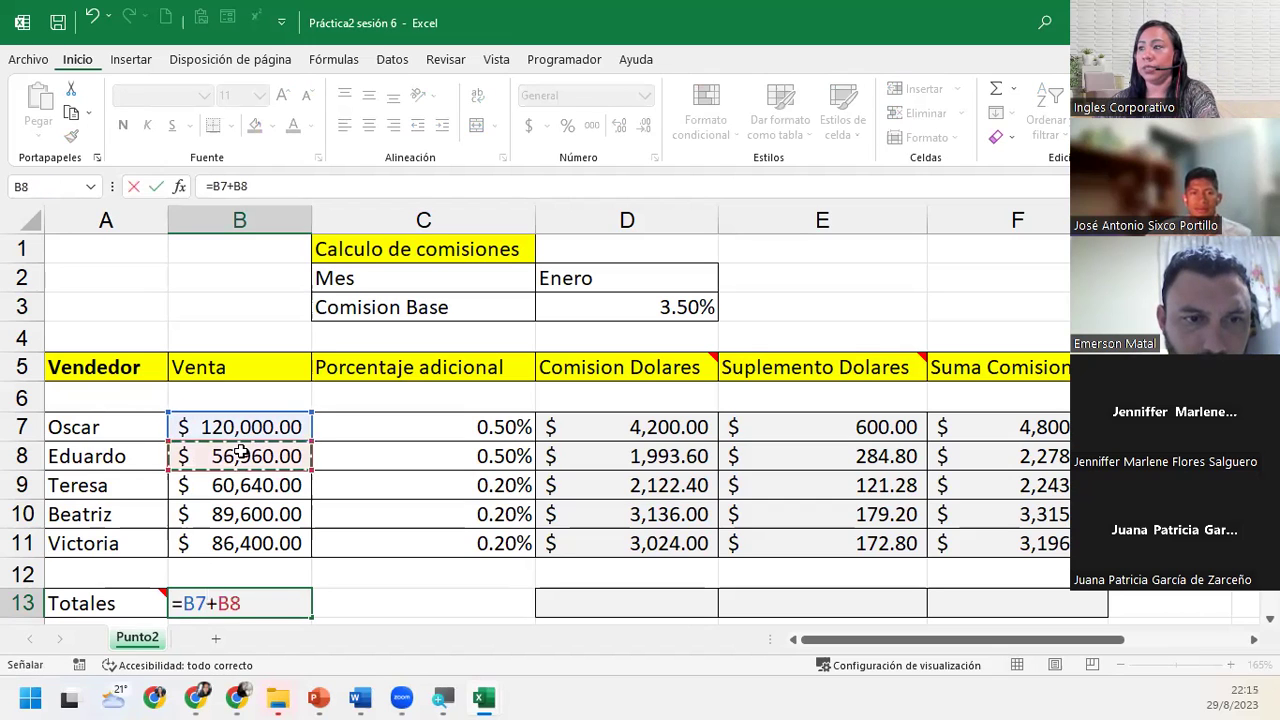
text(+)
click(249, 486)
text(+)
click(267, 511)
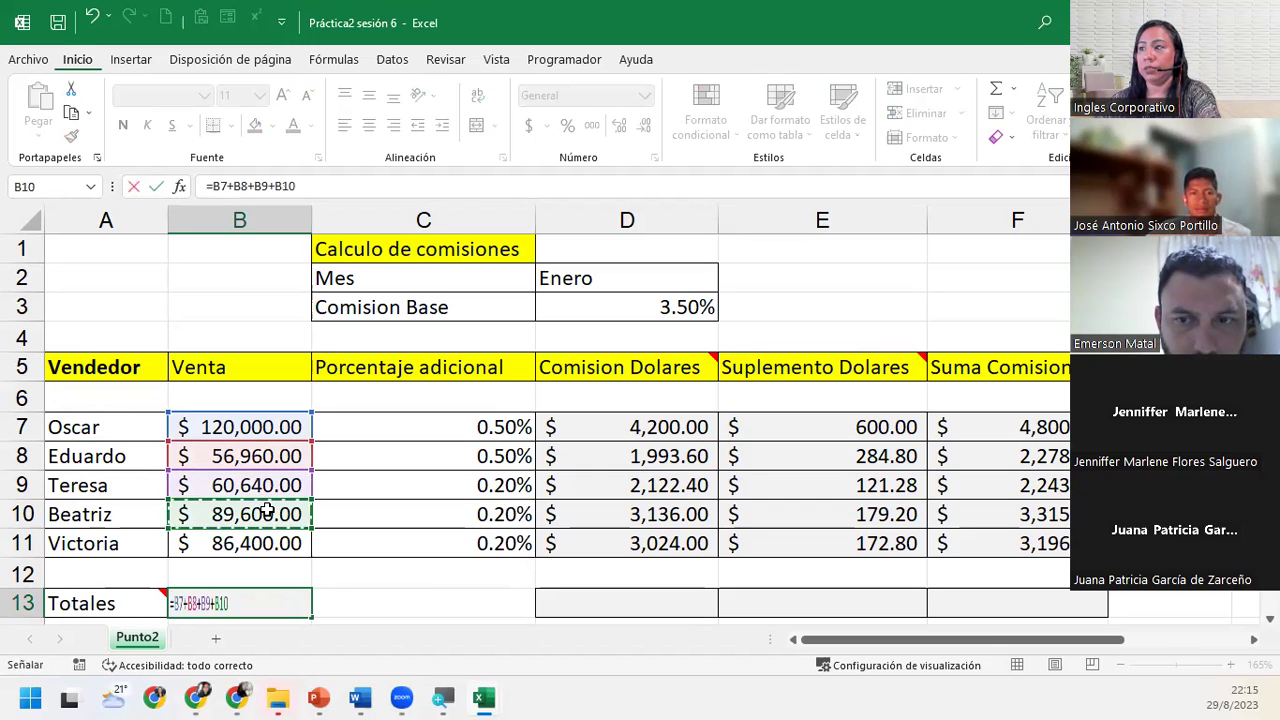
text(+)
click(271, 534)
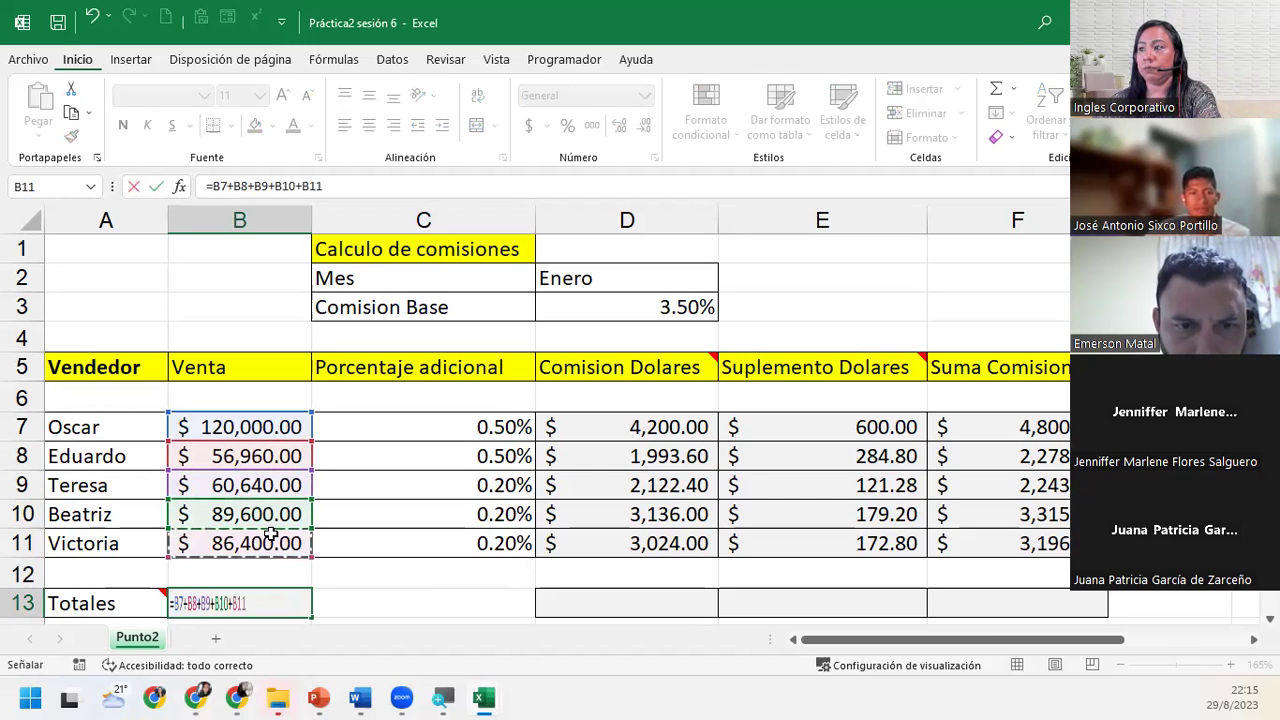
key(Return)
scroll(272, 580, up, 1)
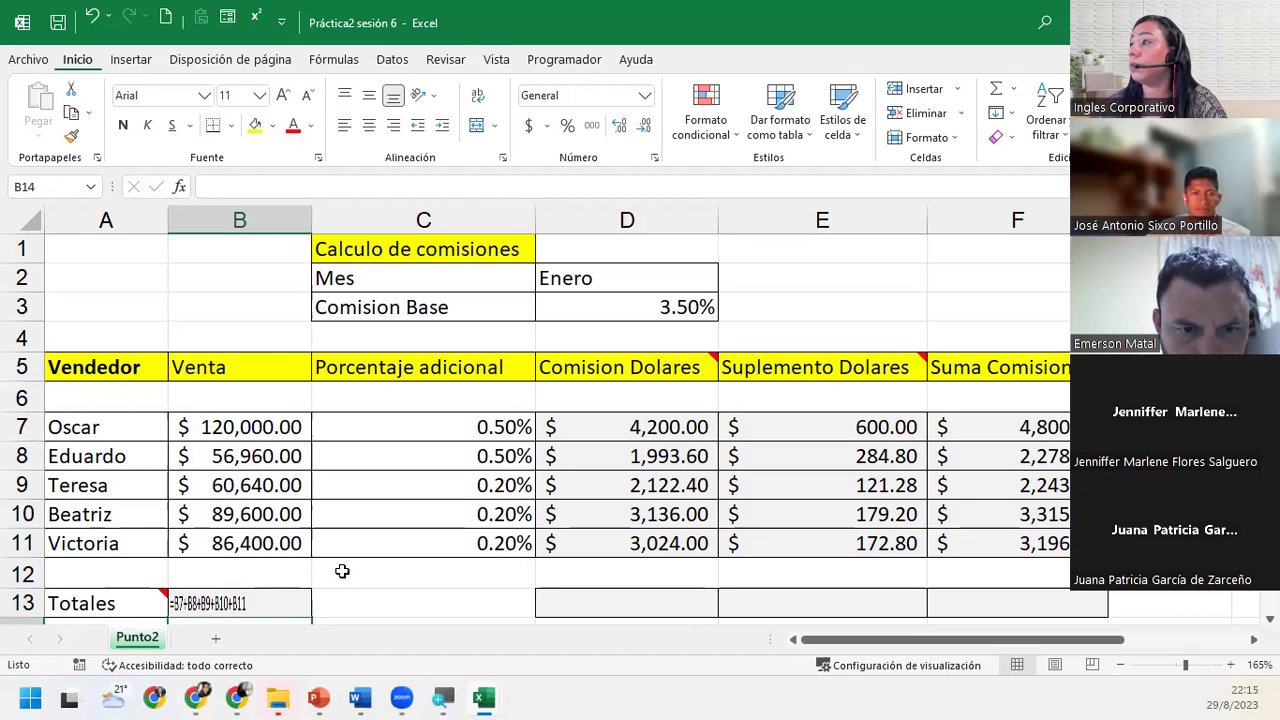
scroll(342, 571, down, 2)
scroll(342, 571, up, 2)
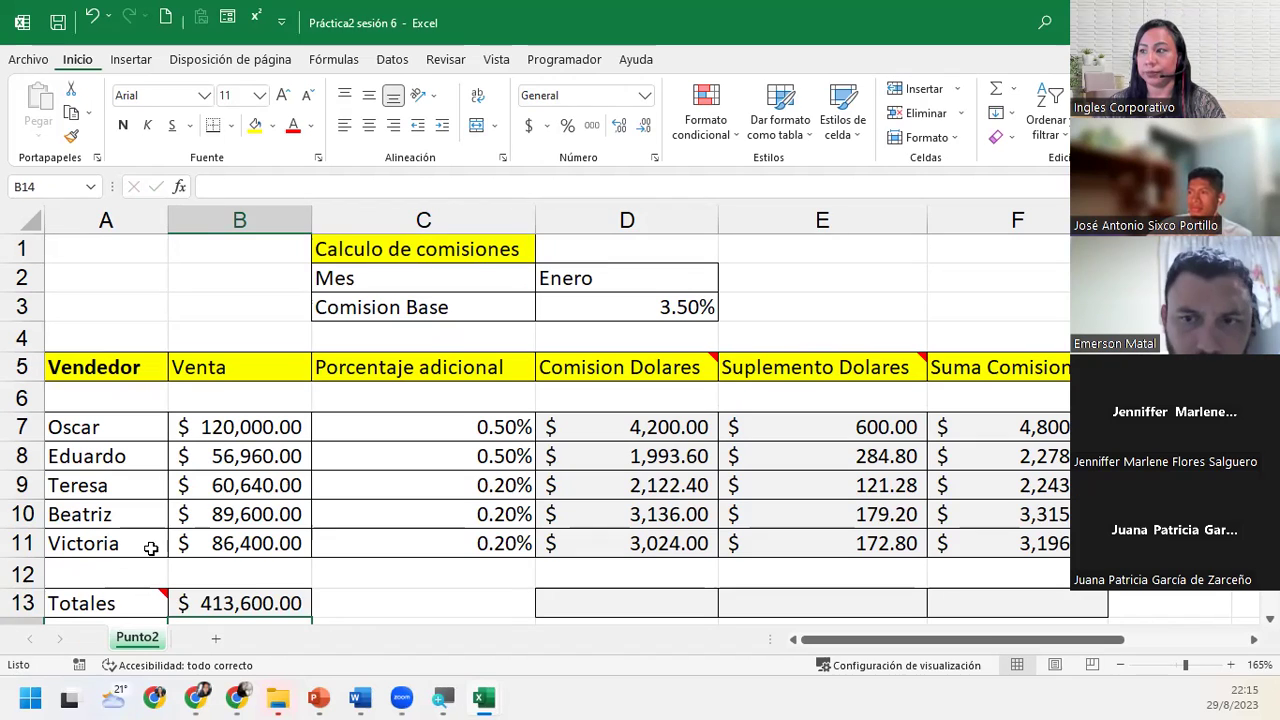
click(262, 607)
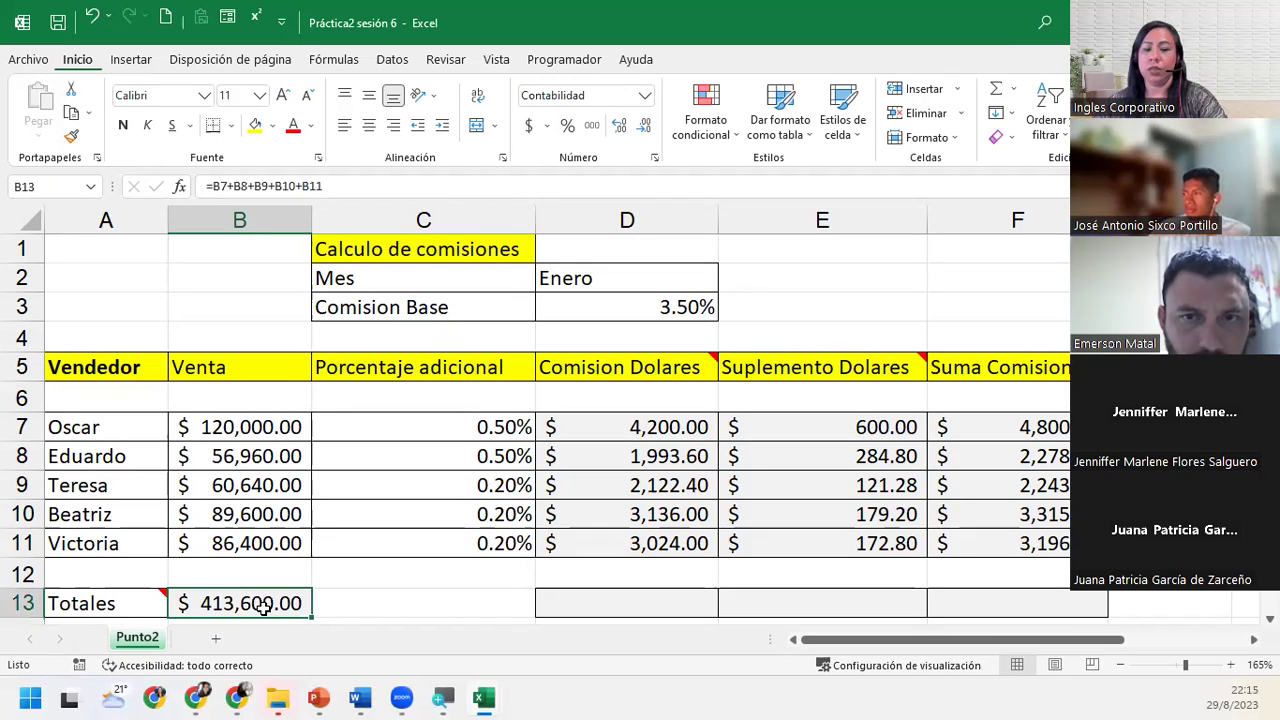
Copy the B13 total into D13:F13 ($14,476.00, $1,358.08, $15,834.08), then zoom out.
key(ctrl+c)
drag(608, 606, 959, 617)
key(Return)
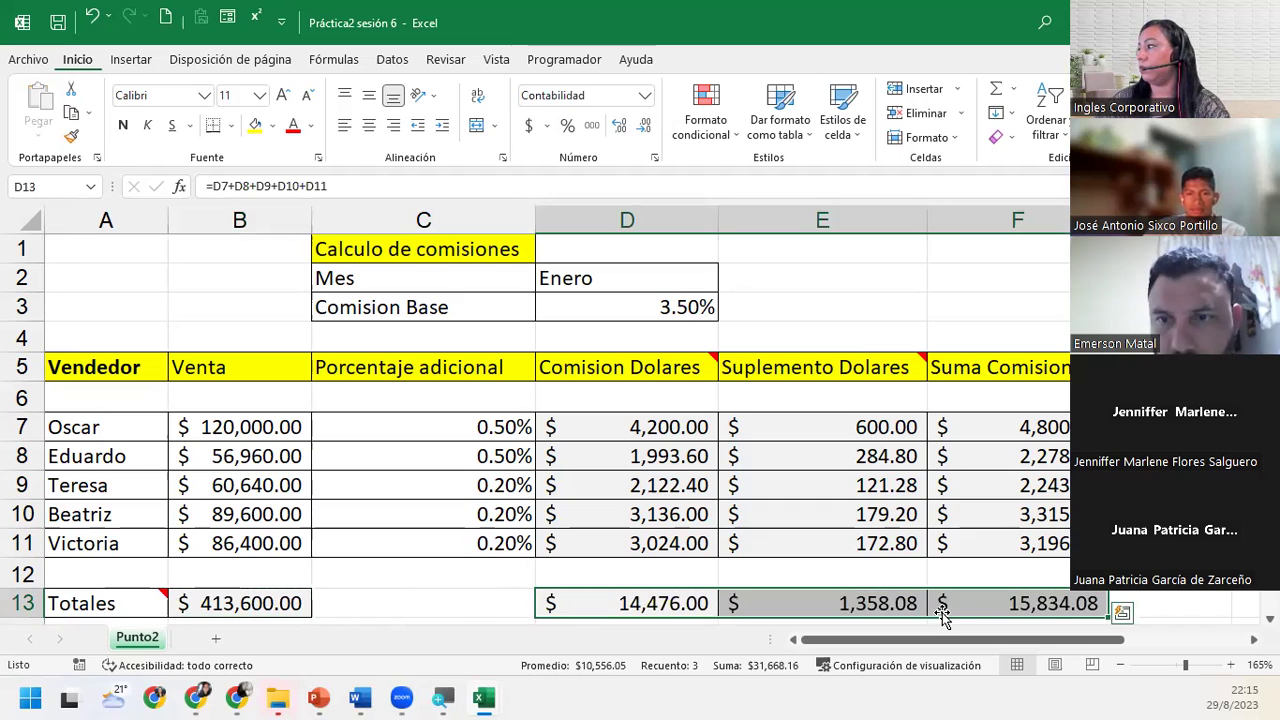
click(622, 604)
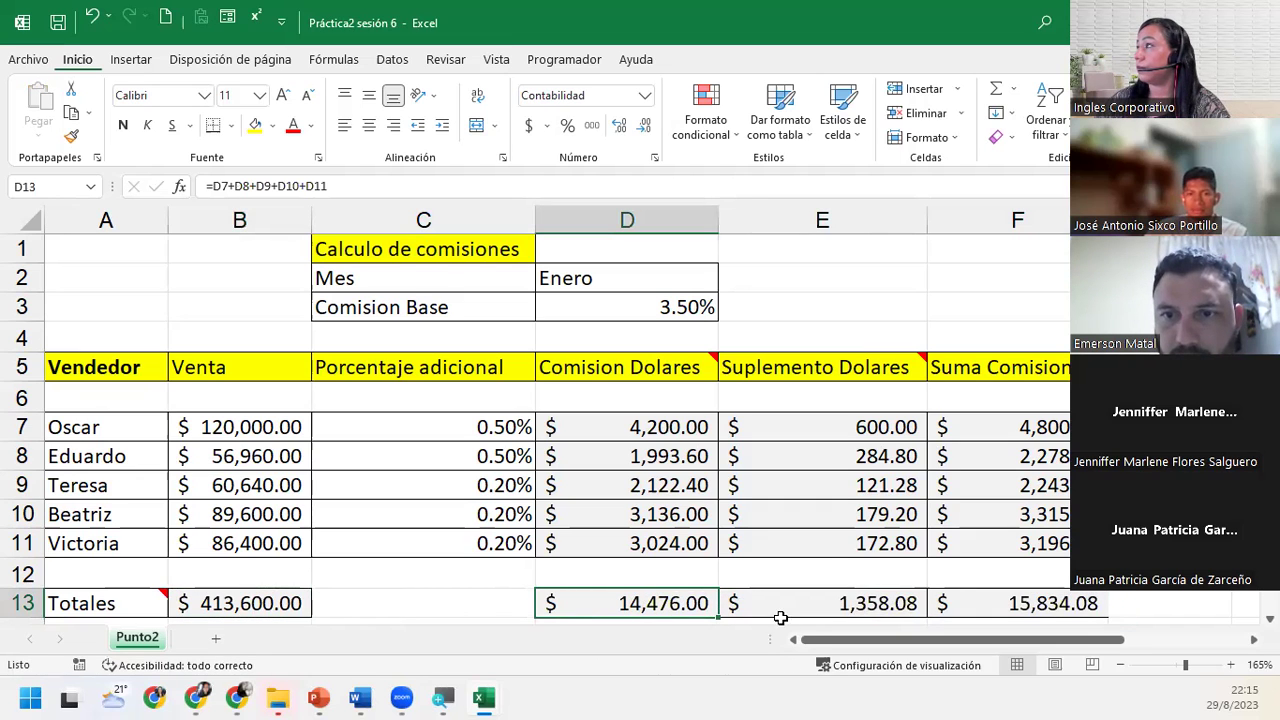
click(848, 607)
click(1010, 606)
scroll(1014, 597, down, 2)
scroll(1014, 600, up, 2)
click(1119, 665)
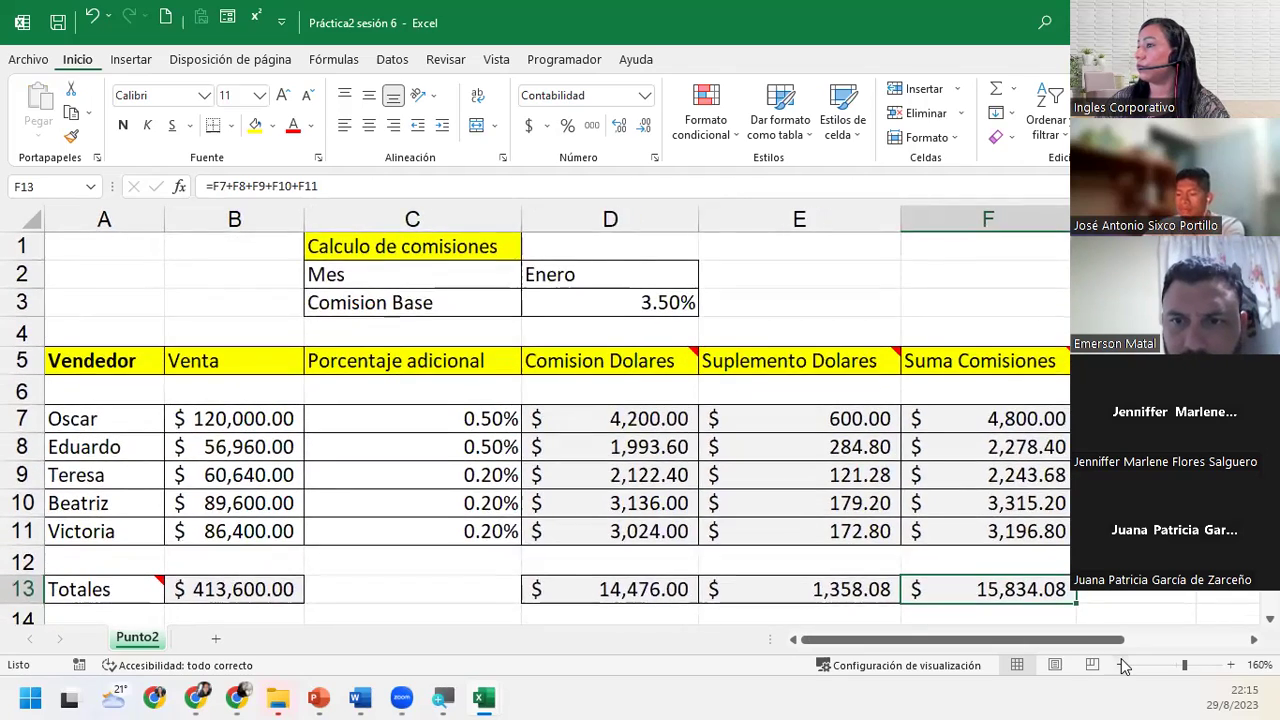
click(1119, 665)
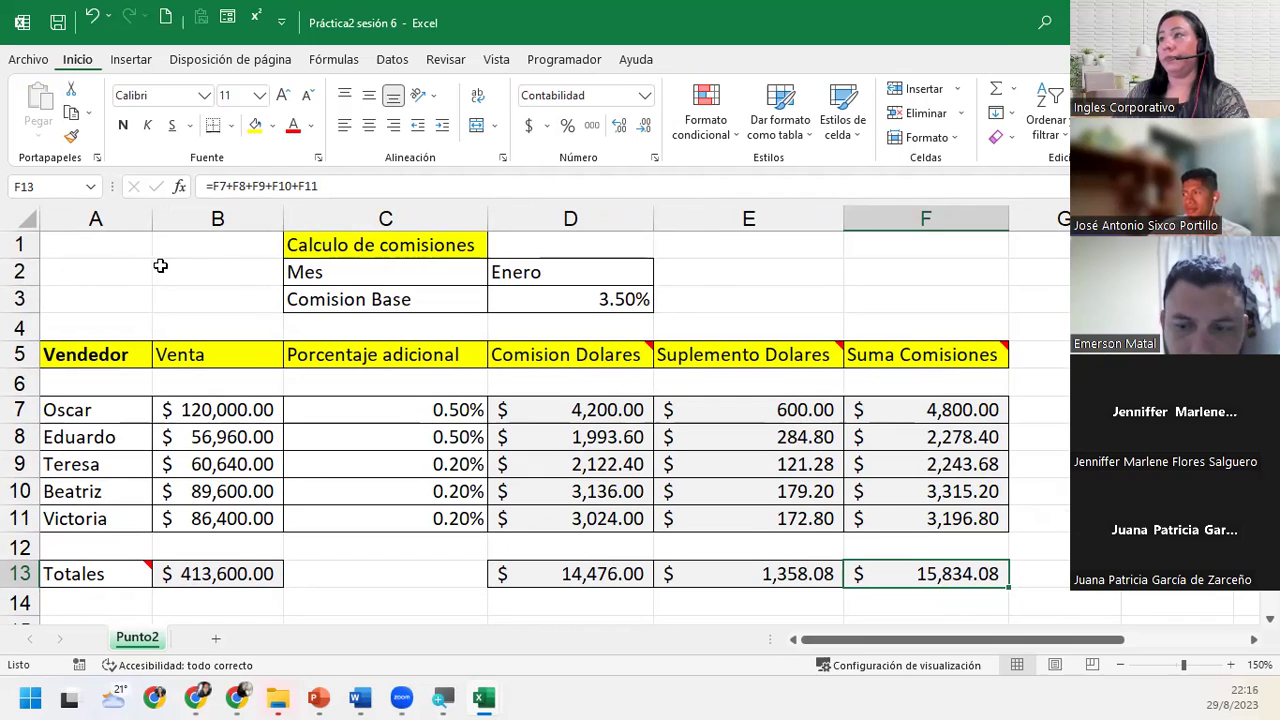
Enter the author's full name in cell A1 of the Punto2 sheet, correcting a typo.
click(110, 246)
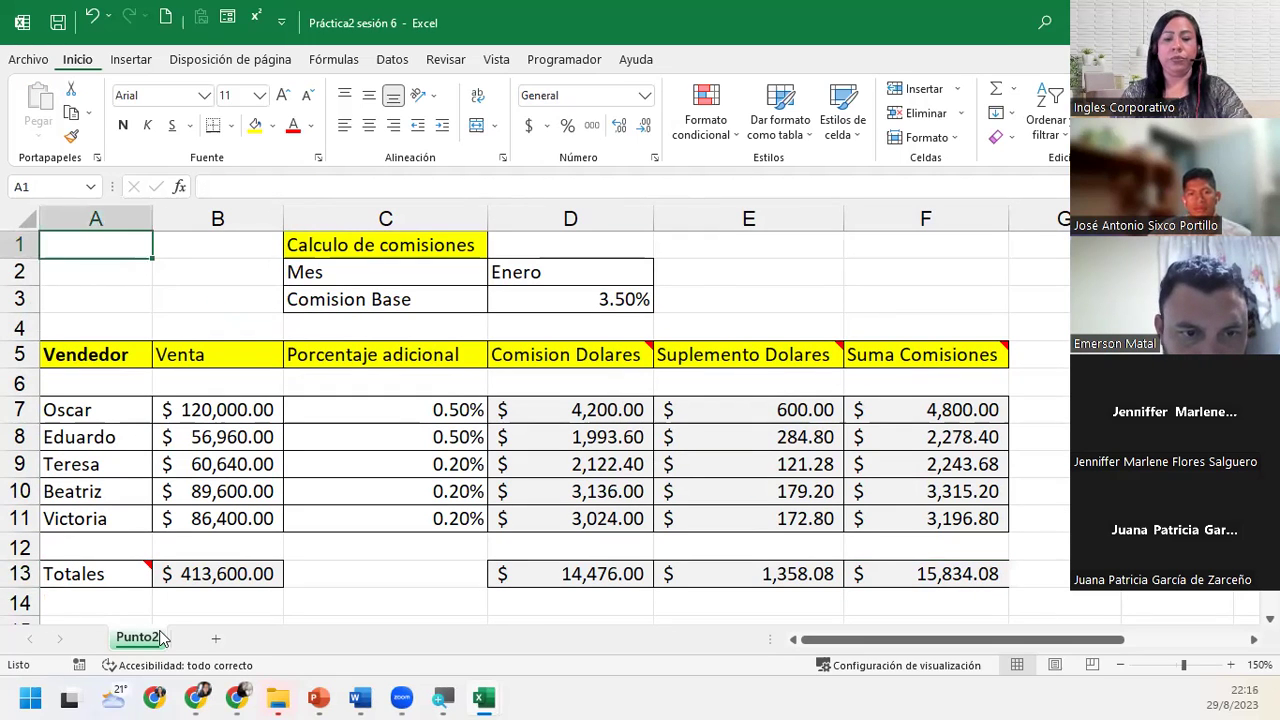
text(Maura Del Cid)
key(BackSpace)
key(BackSpace)
text(id)
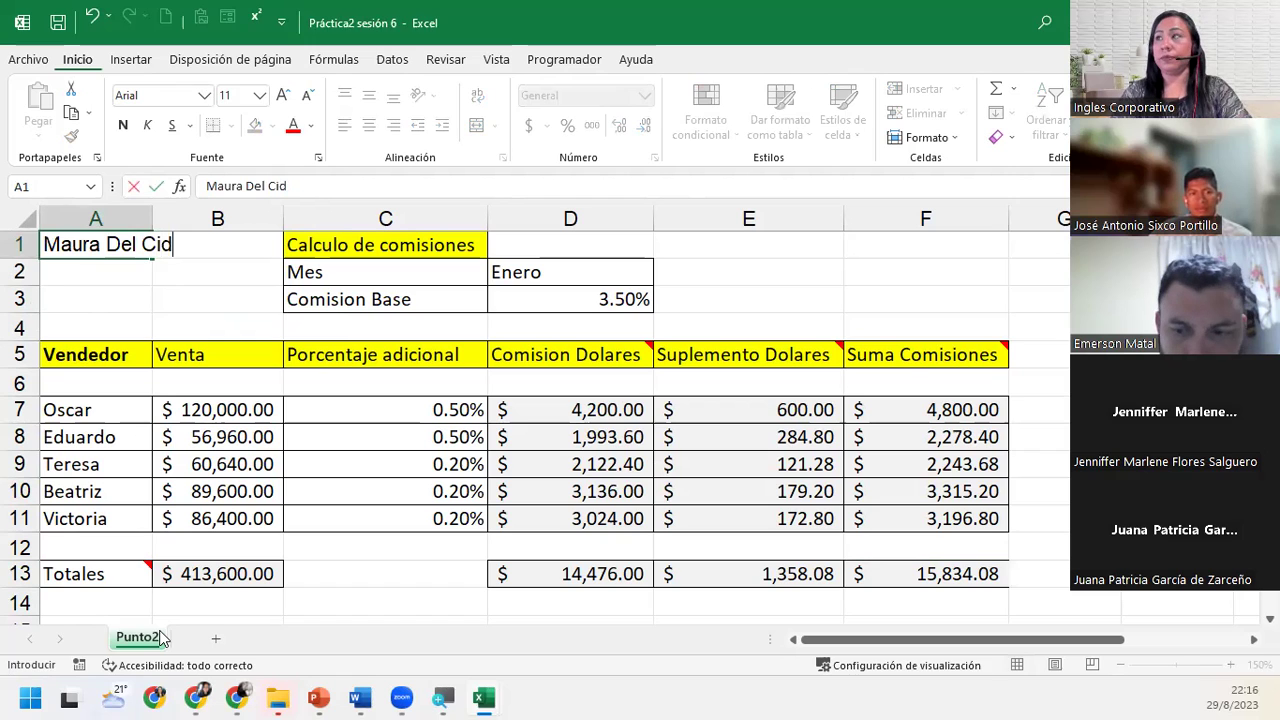
key(Return)
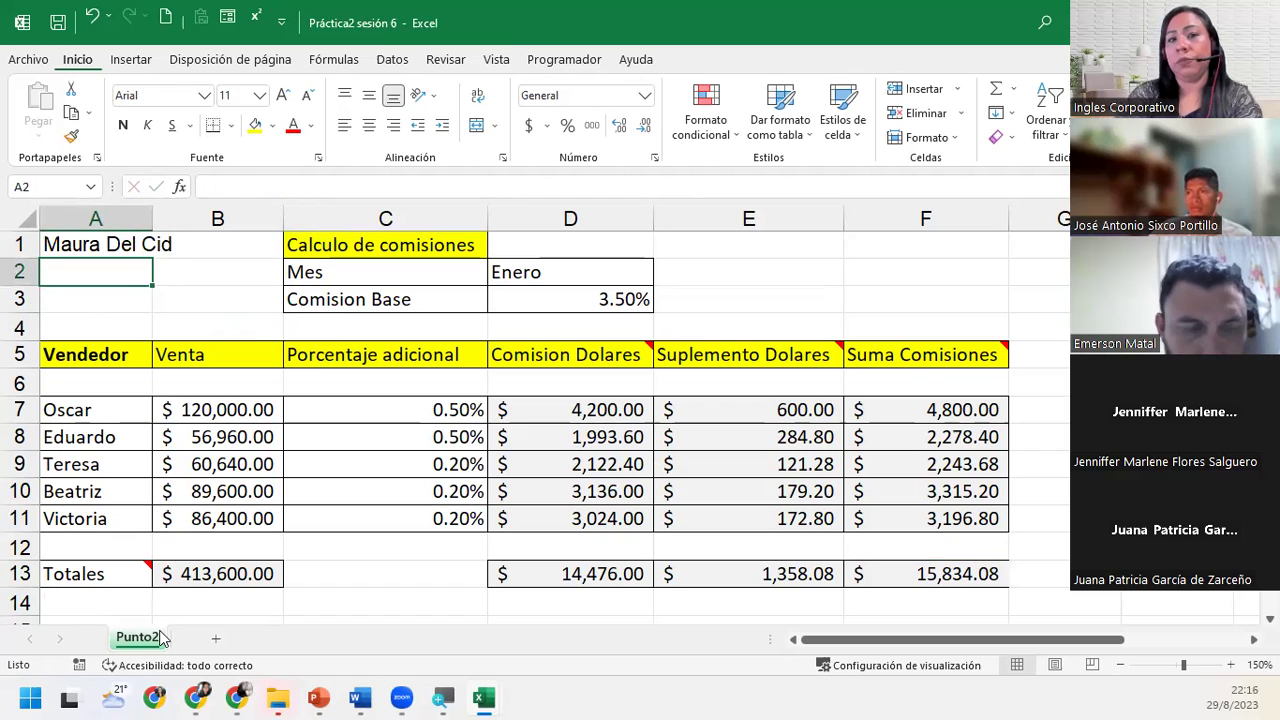
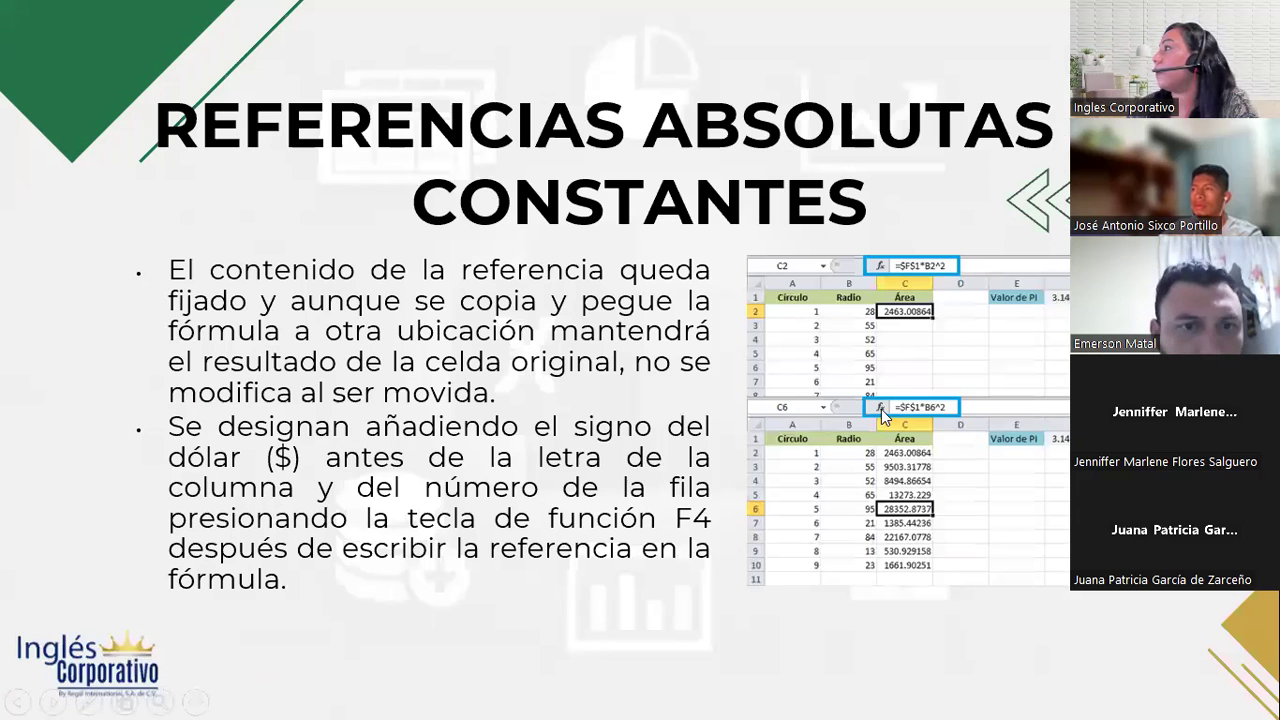
Advance the slideshow to the 'Cierre y conclusiones' slide asking ¿Qué aprendimos en la Sesión 6?
key(Right)
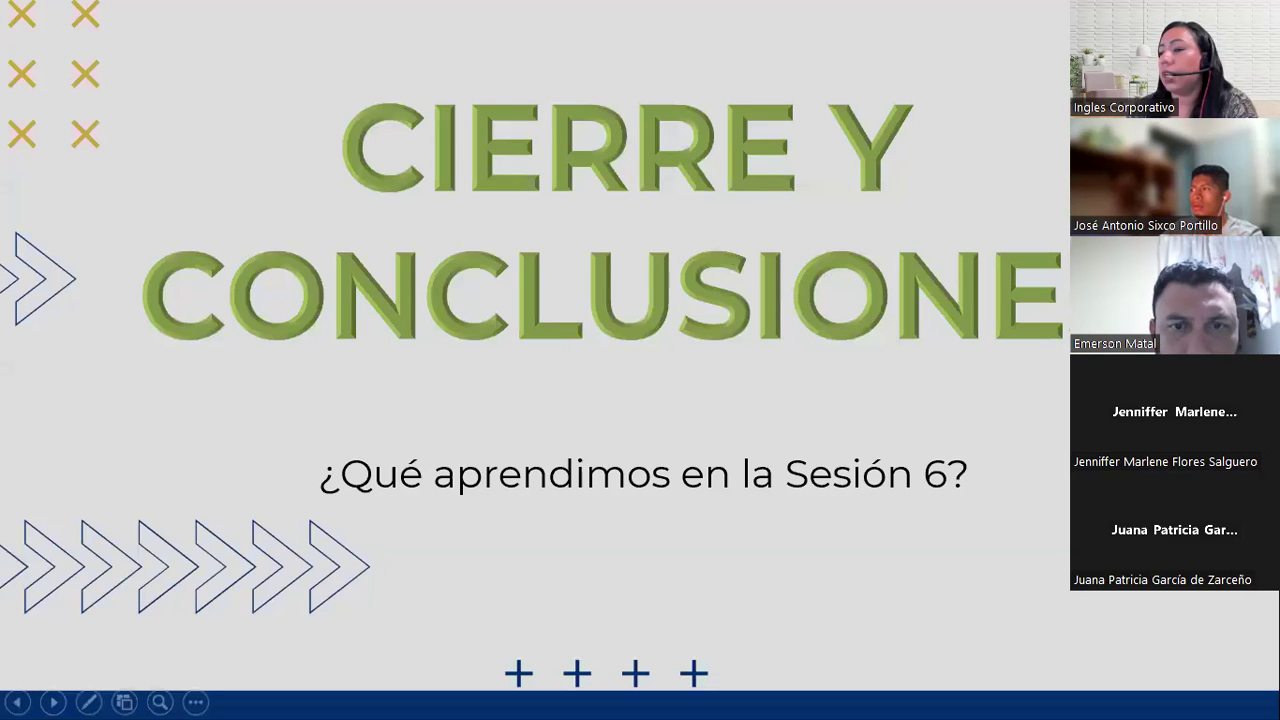